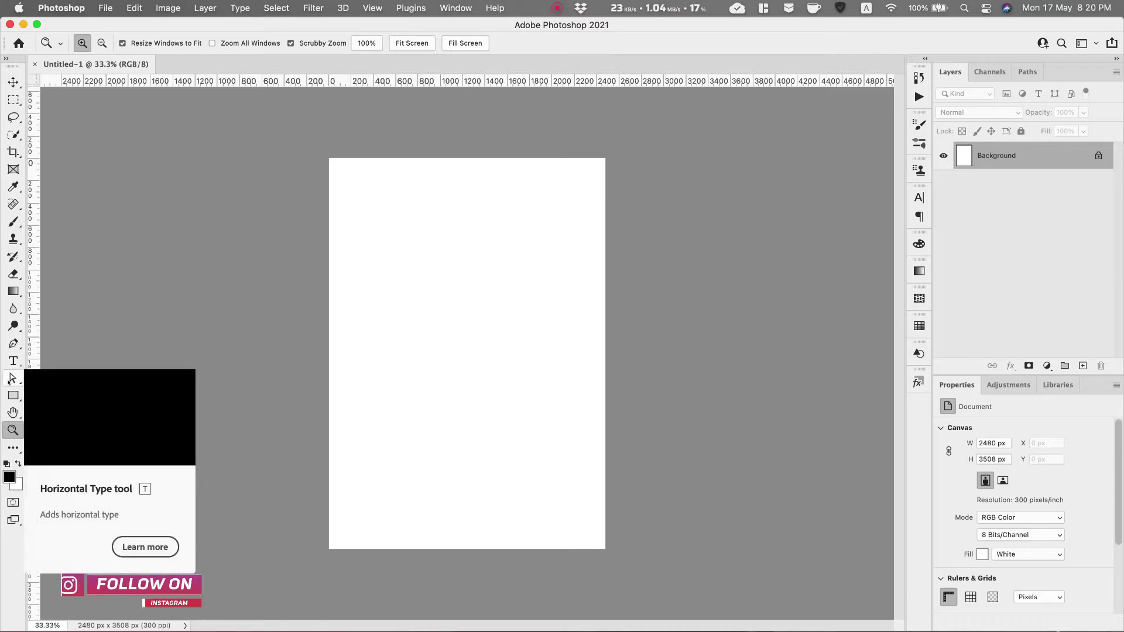
# Draw a tall black rectangle about 680 by 1841 px and distort it into a parallelogram leaning right by about 20.6°.
pyautogui.click(13, 396)
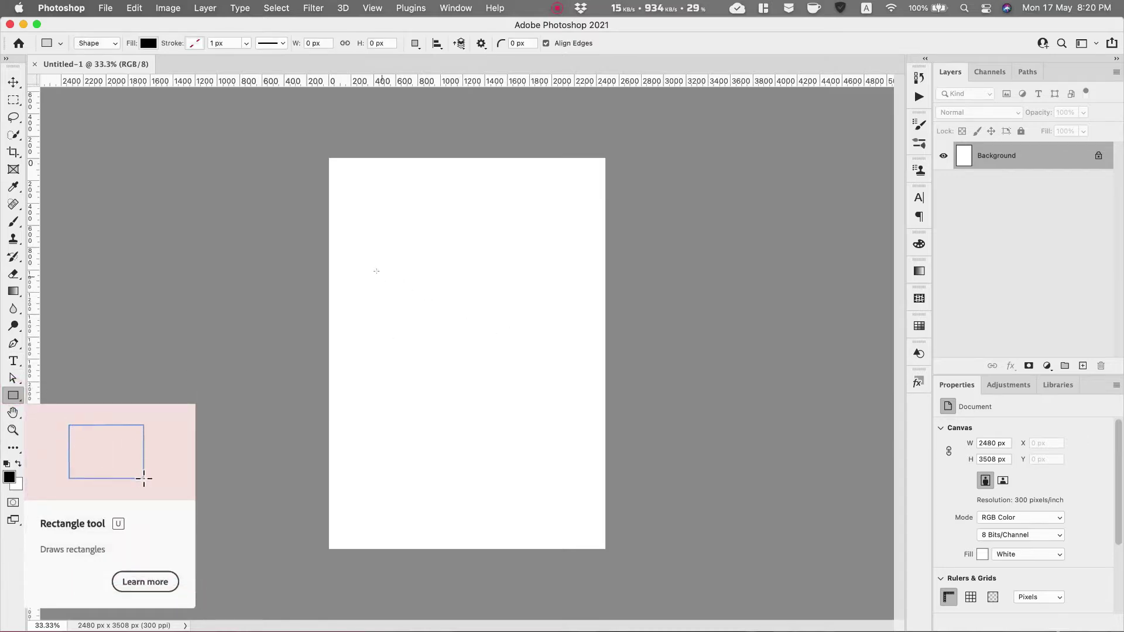
pyautogui.moveTo(368, 254); pyautogui.dragTo(445, 460)
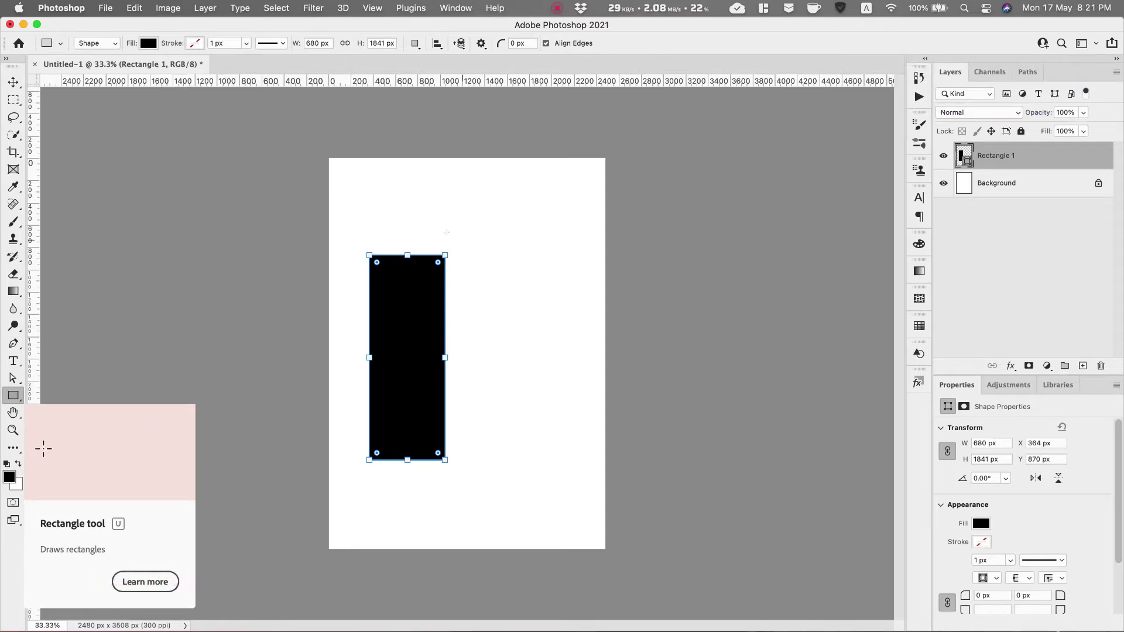
pyautogui.click(134, 7)
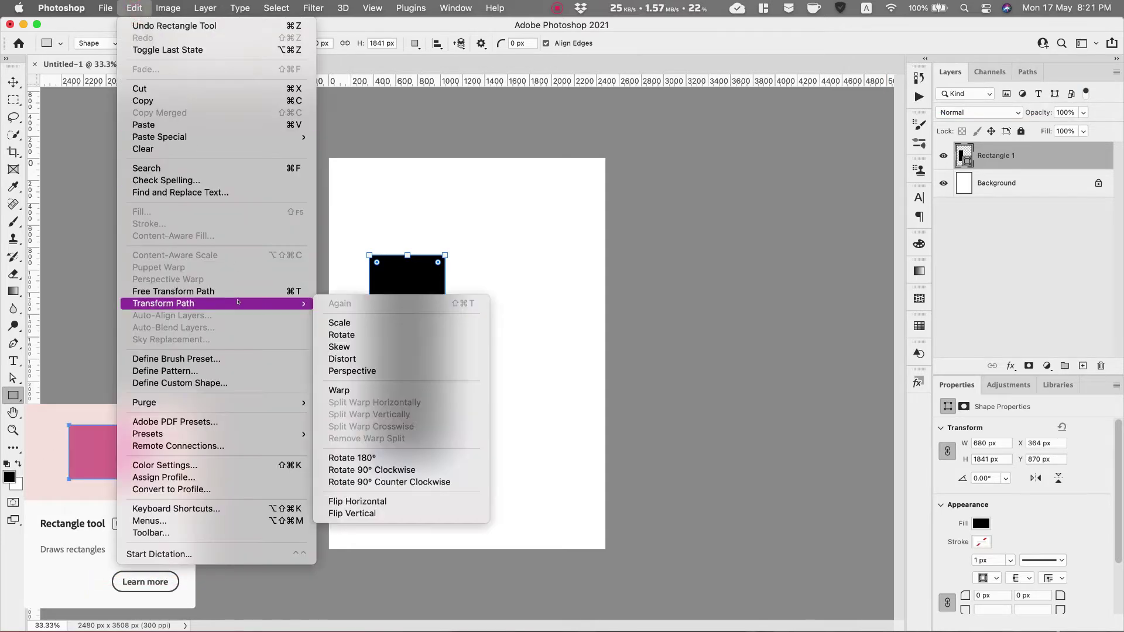
pyautogui.moveTo(265, 305)
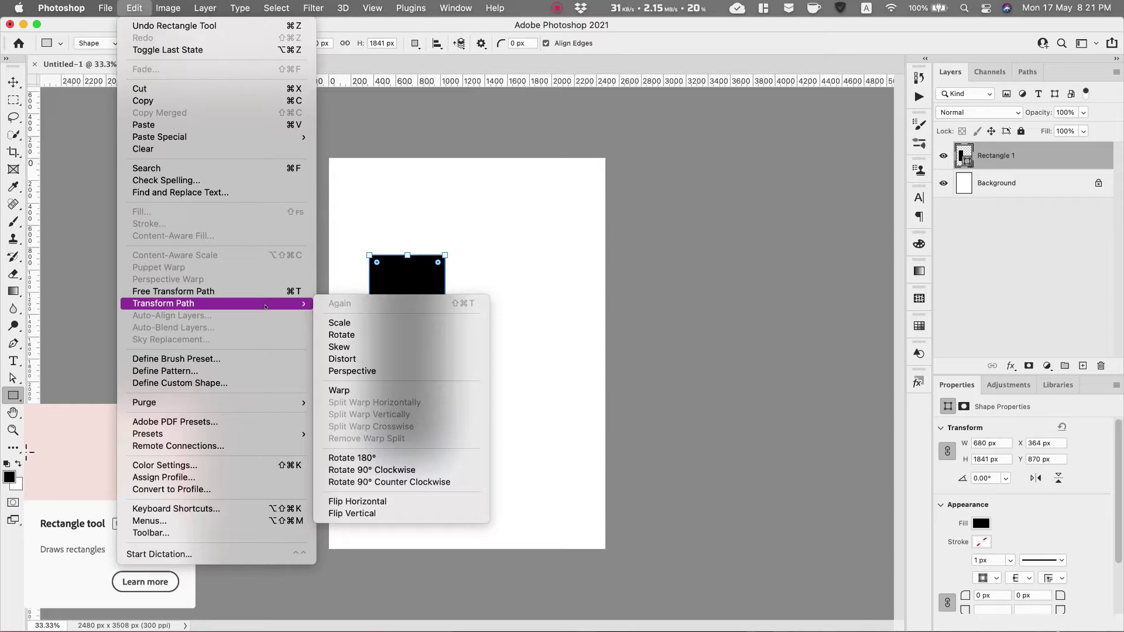
pyautogui.click(359, 358)
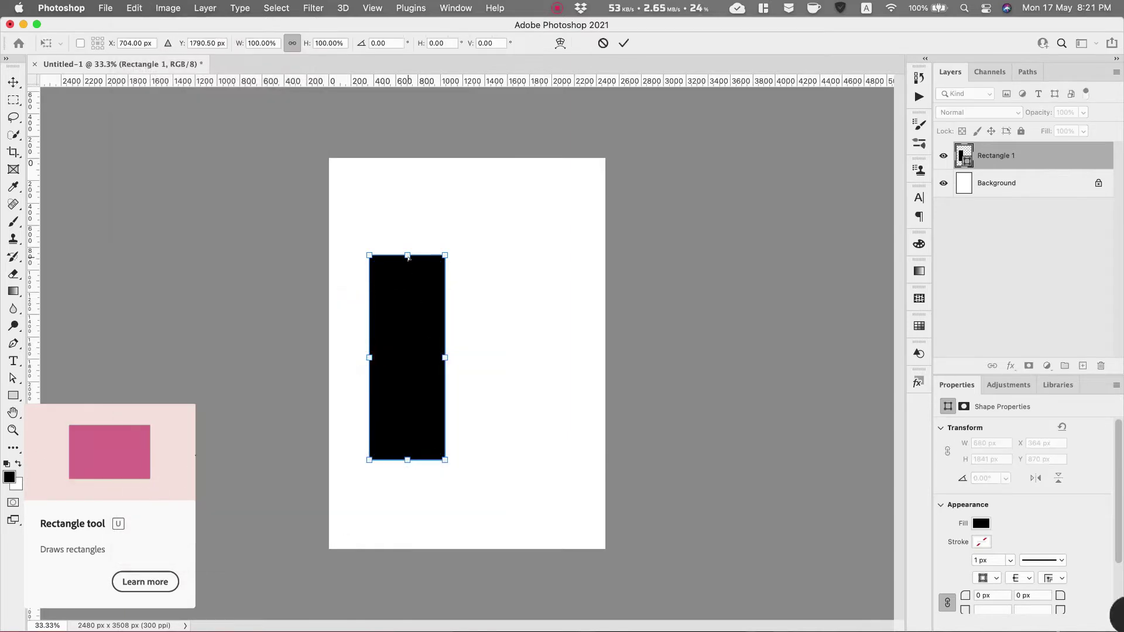
pyautogui.moveTo(408, 255); pyautogui.dragTo(488, 251)
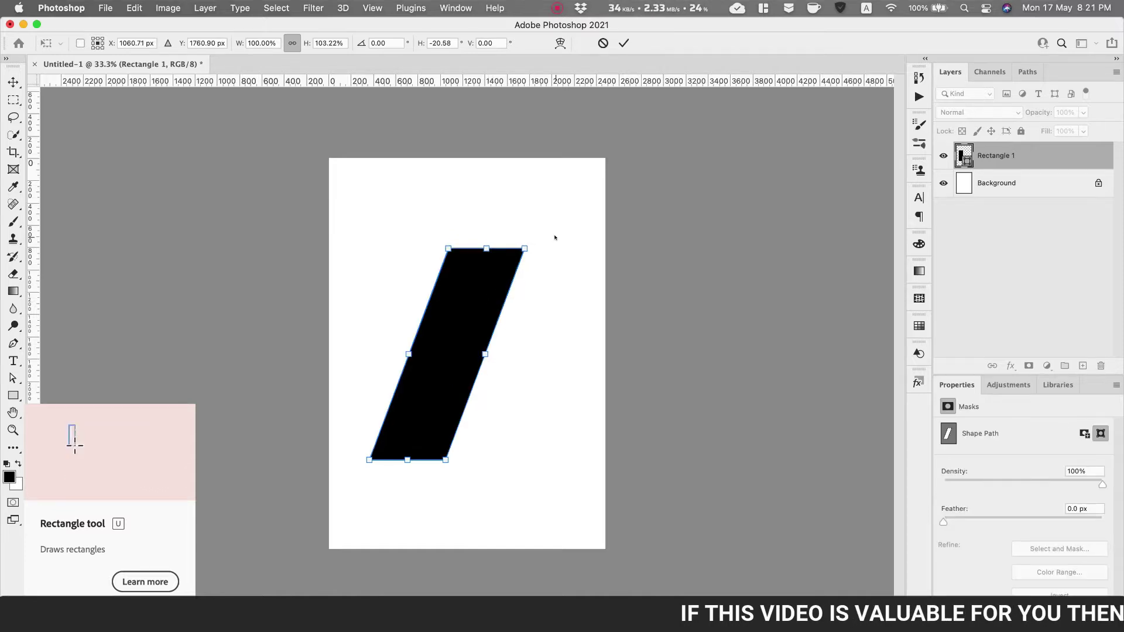
pyautogui.moveTo(481, 301); pyautogui.dragTo(459, 307)
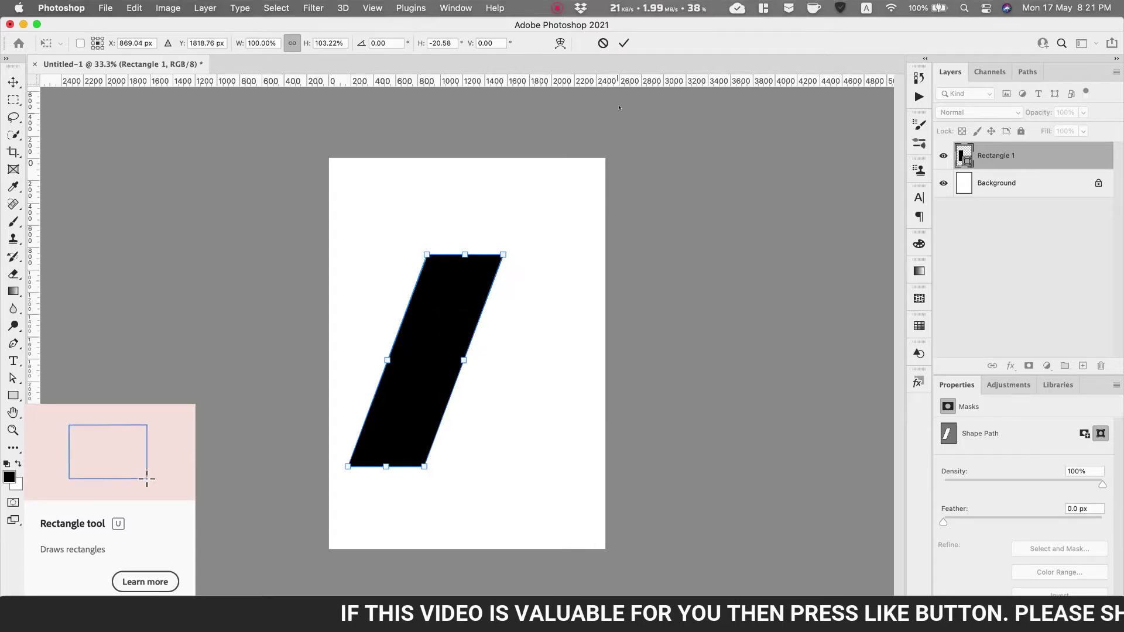
pyautogui.click(623, 43)
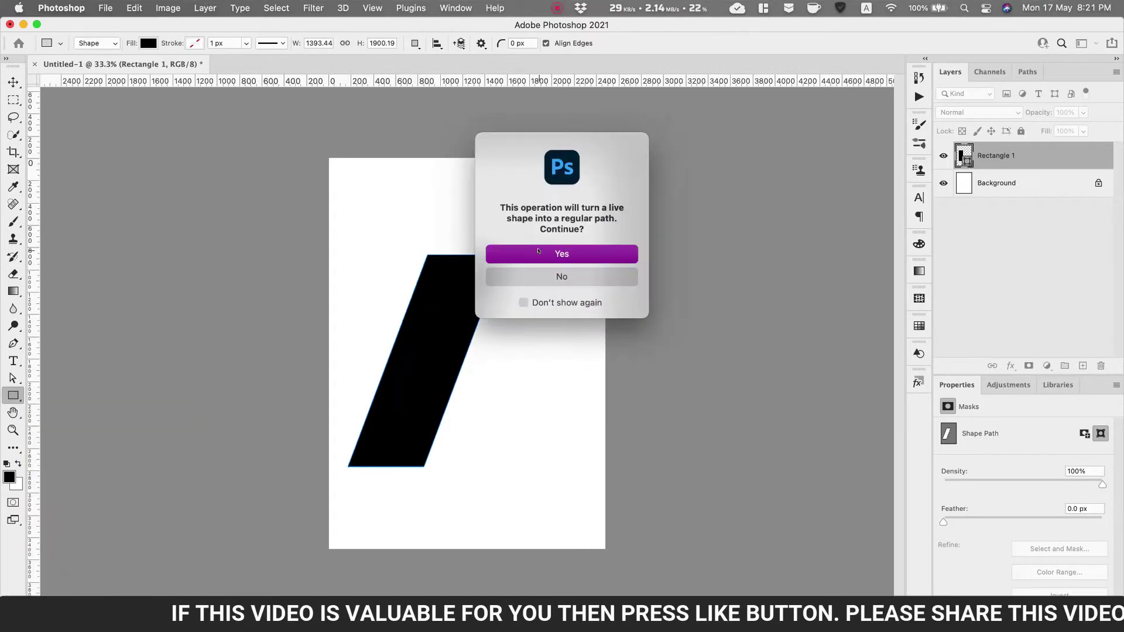
pyautogui.click(538, 251)
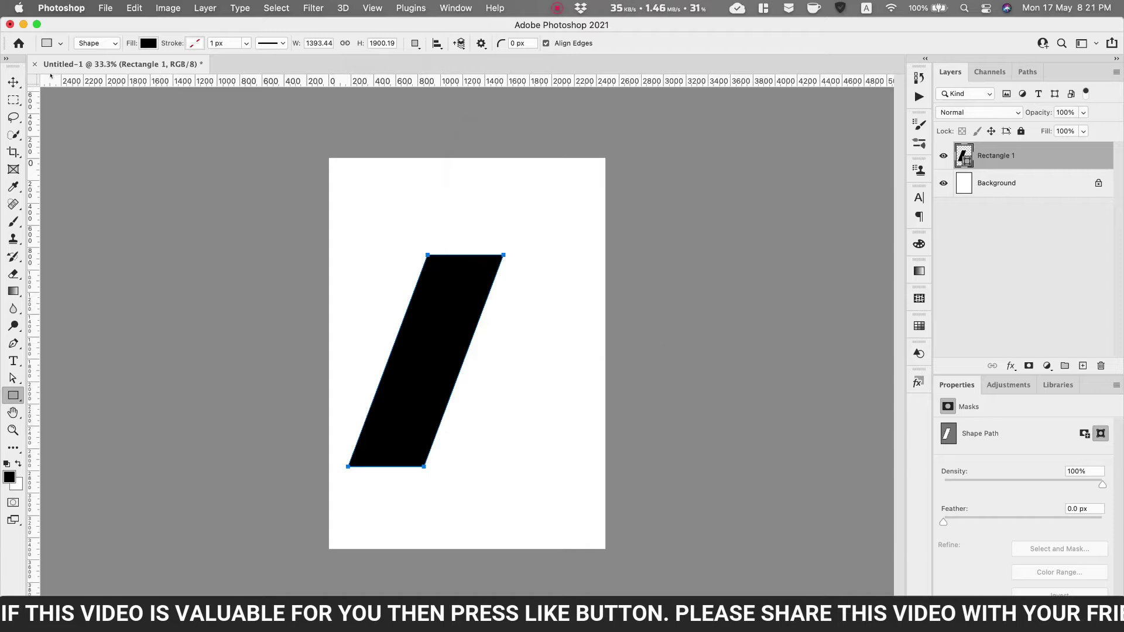
# Duplicate the parallelogram up and to the right, then shift both shapes together so they fit inside the page.
pyautogui.press('v')
pyautogui.moveTo(424, 330); pyautogui.dragTo(531, 279)
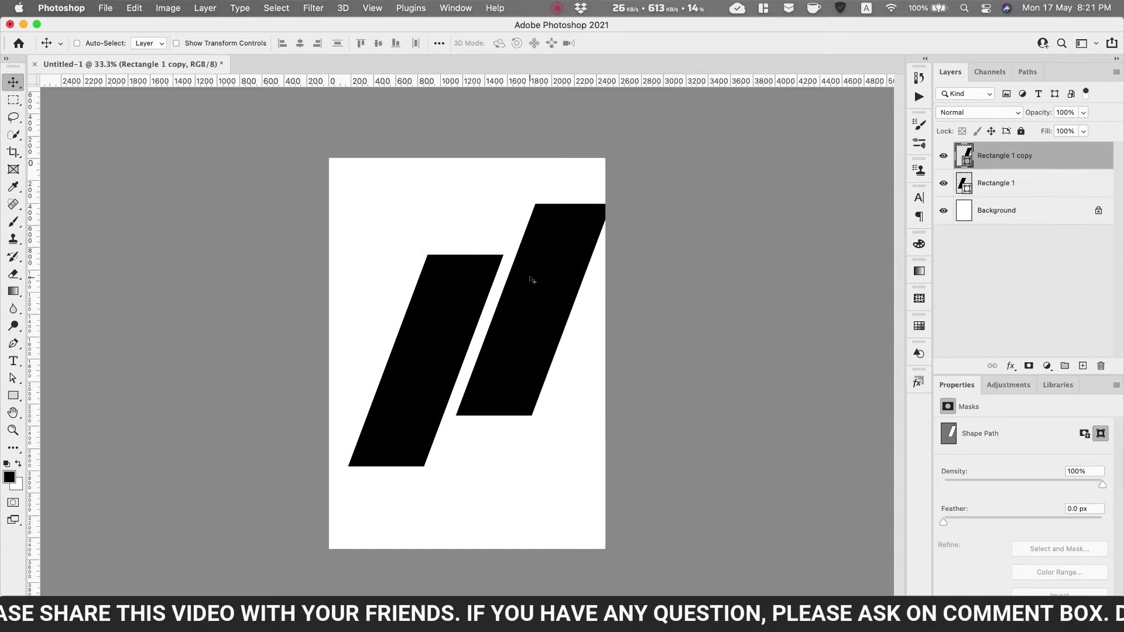
pyautogui.keyDown('shift'); pyautogui.click(1042, 187); pyautogui.keyUp('shift')
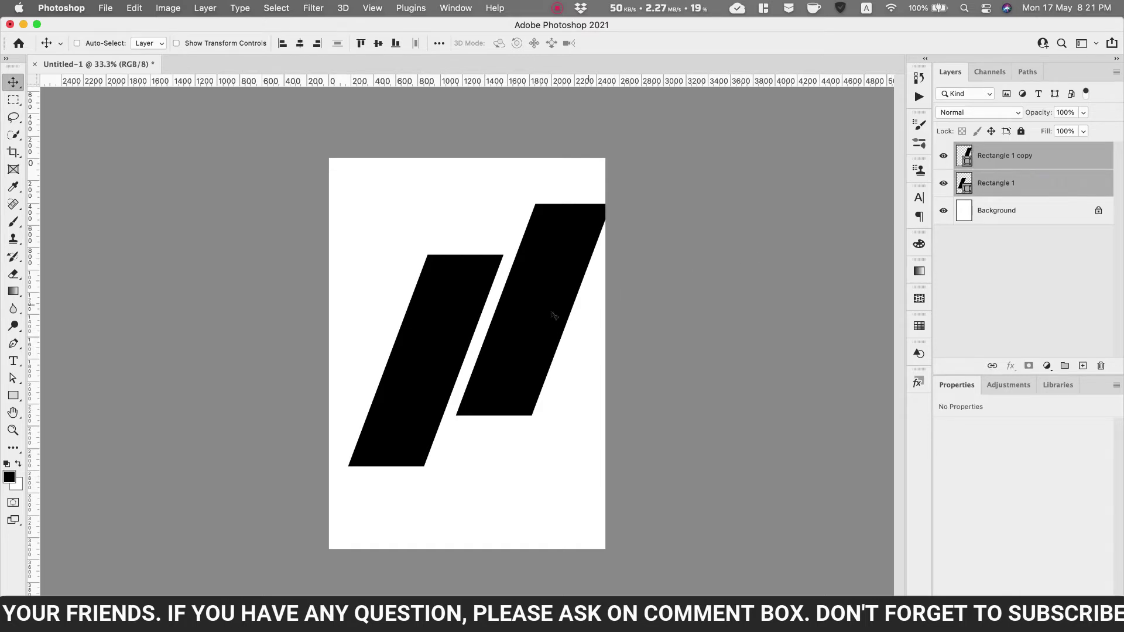
pyautogui.moveTo(534, 323)
pyautogui.mouseDown()
pyautogui.moveTo(520, 335)
pyautogui.moveTo(525, 313)
pyautogui.mouseUp()
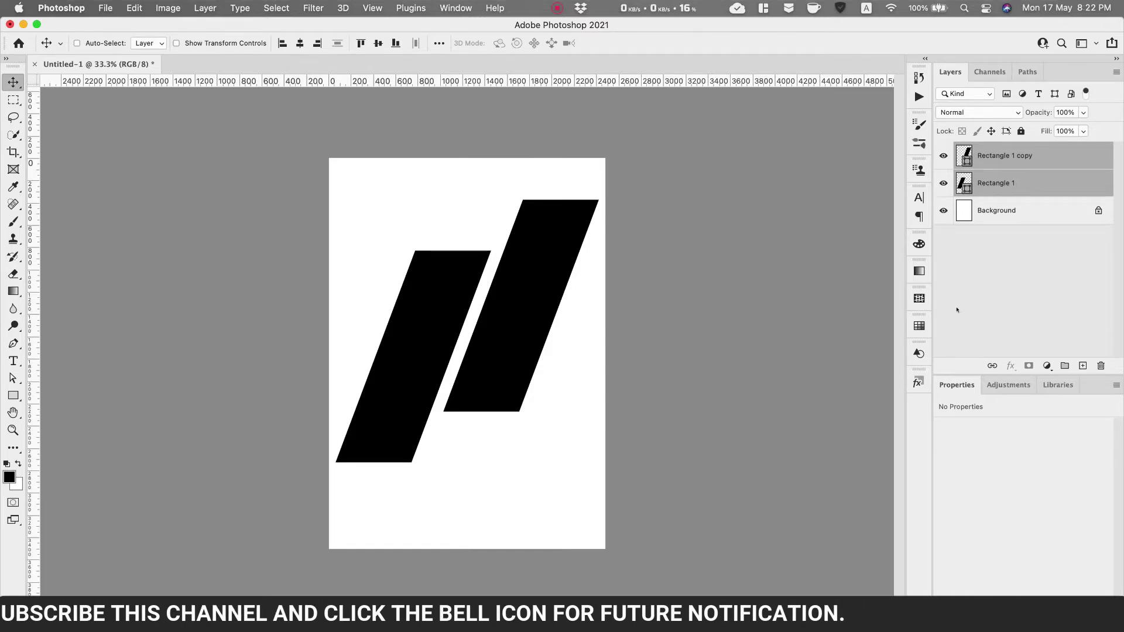
# Group both parallelogram layers as Rectangles with a red label and Pass Through mode, and convert the group to a smart object.
pyautogui.rightClick(1024, 190)
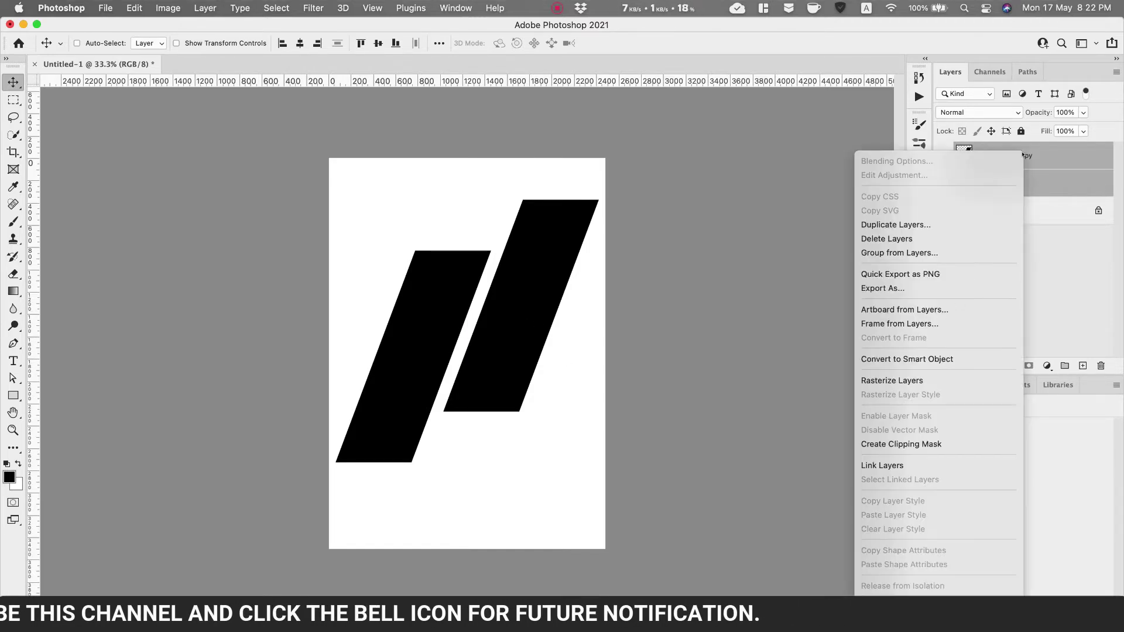
pyautogui.click(924, 253)
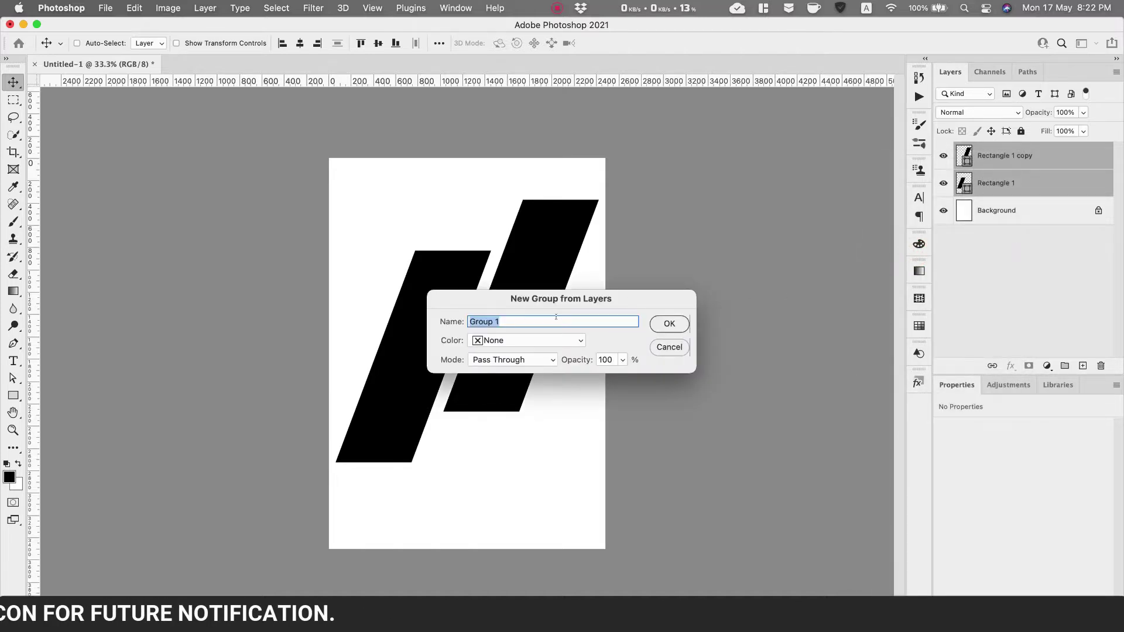
pyautogui.write('Rectangles')
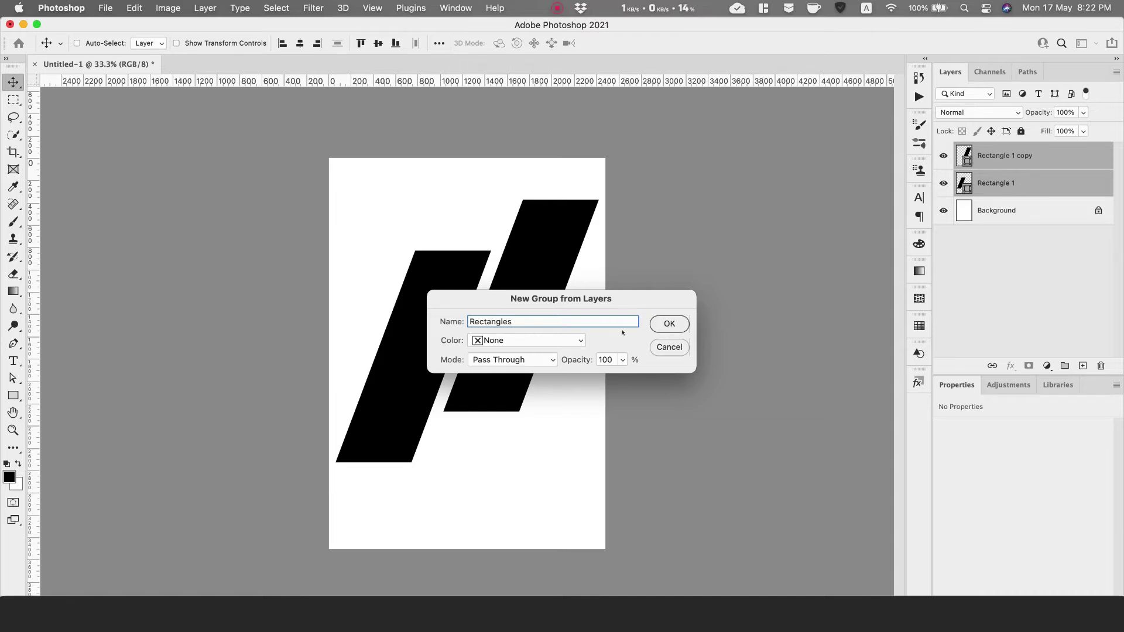
pyautogui.click(578, 339)
pyautogui.click(518, 360)
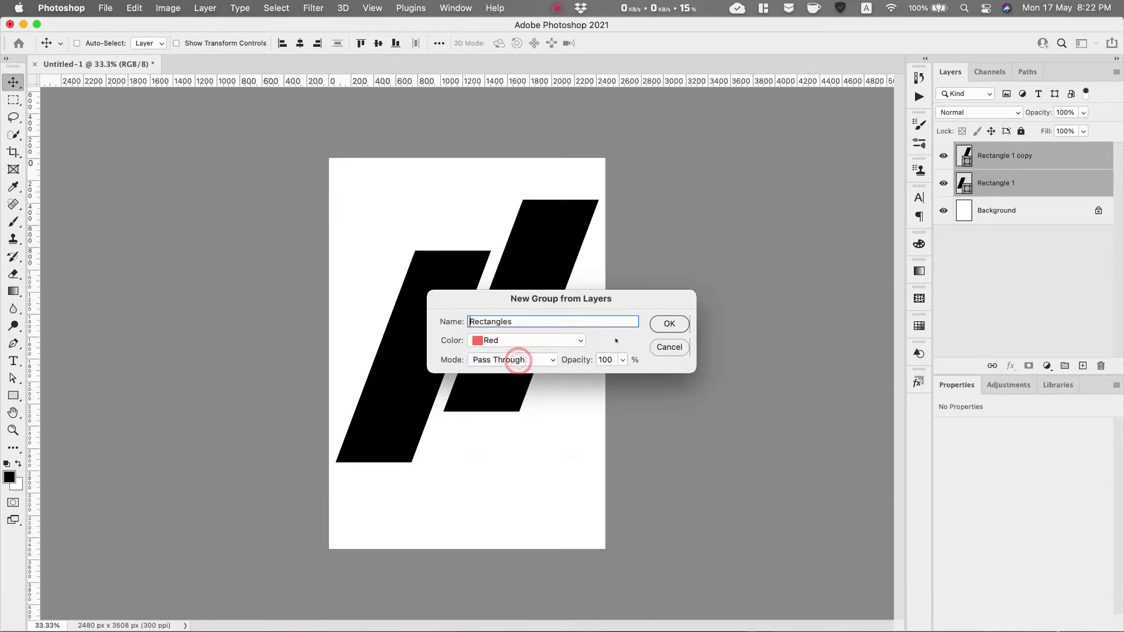
pyautogui.click(668, 323)
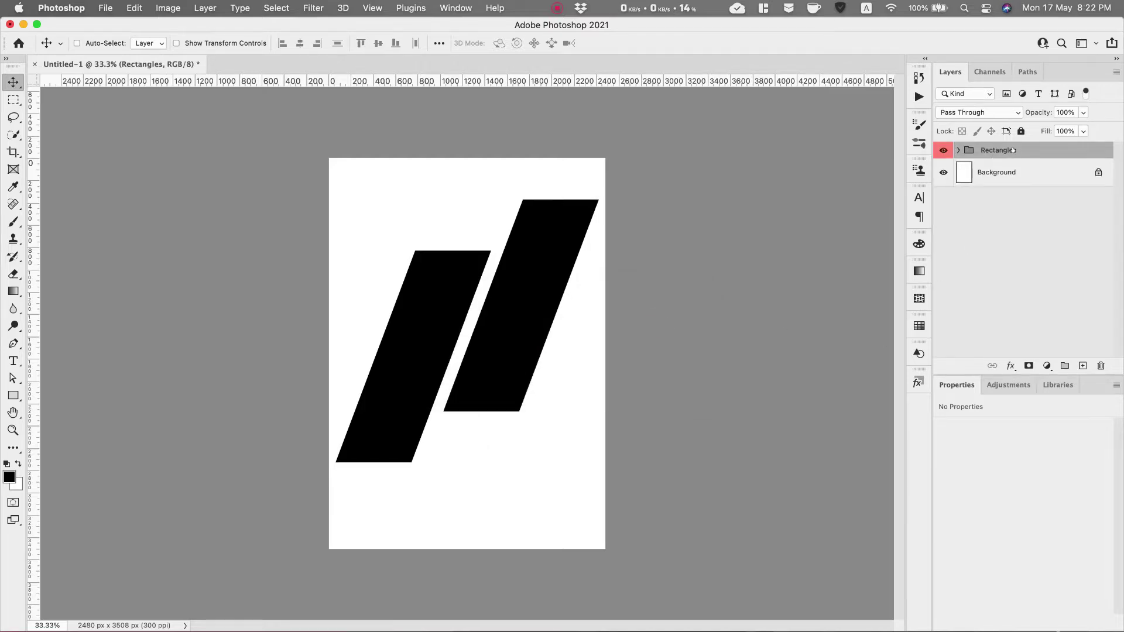
pyautogui.rightClick(1018, 151)
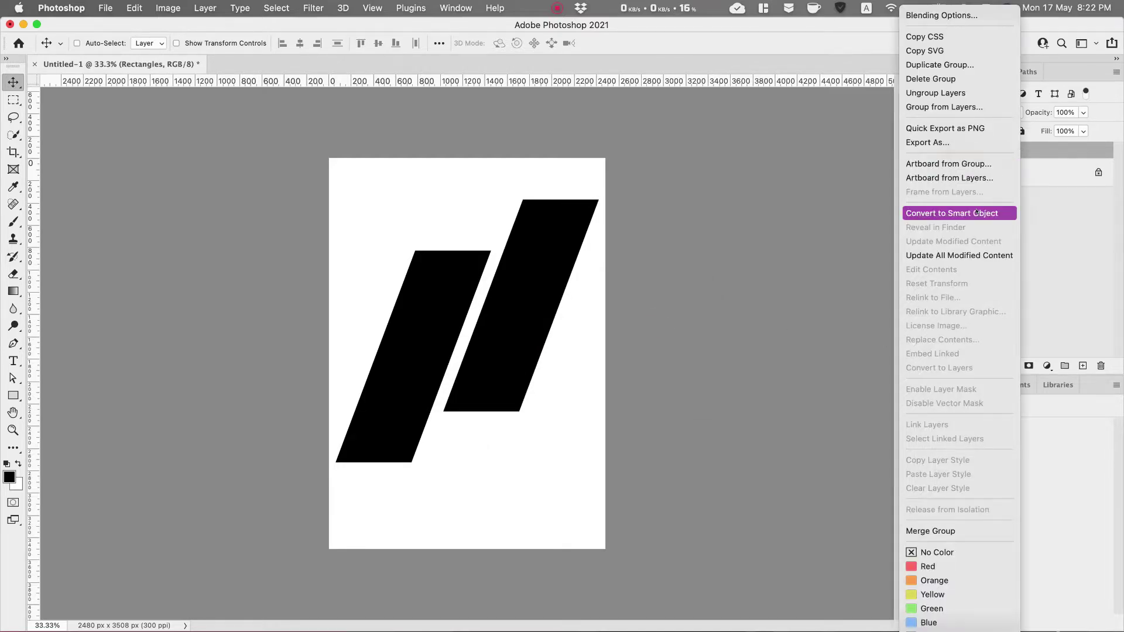
pyautogui.click(977, 213)
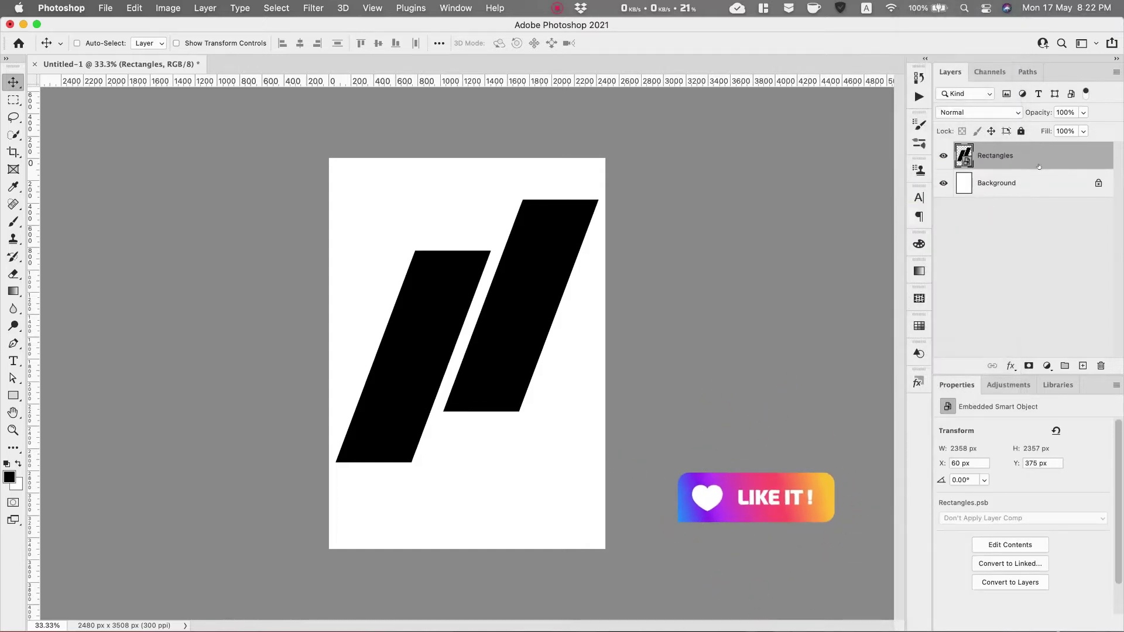
# Add a horizontal guide through the middle of the two shapes and a vertical guide at the page's horizontal centre.
pyautogui.moveTo(486, 82); pyautogui.dragTo(492, 326)
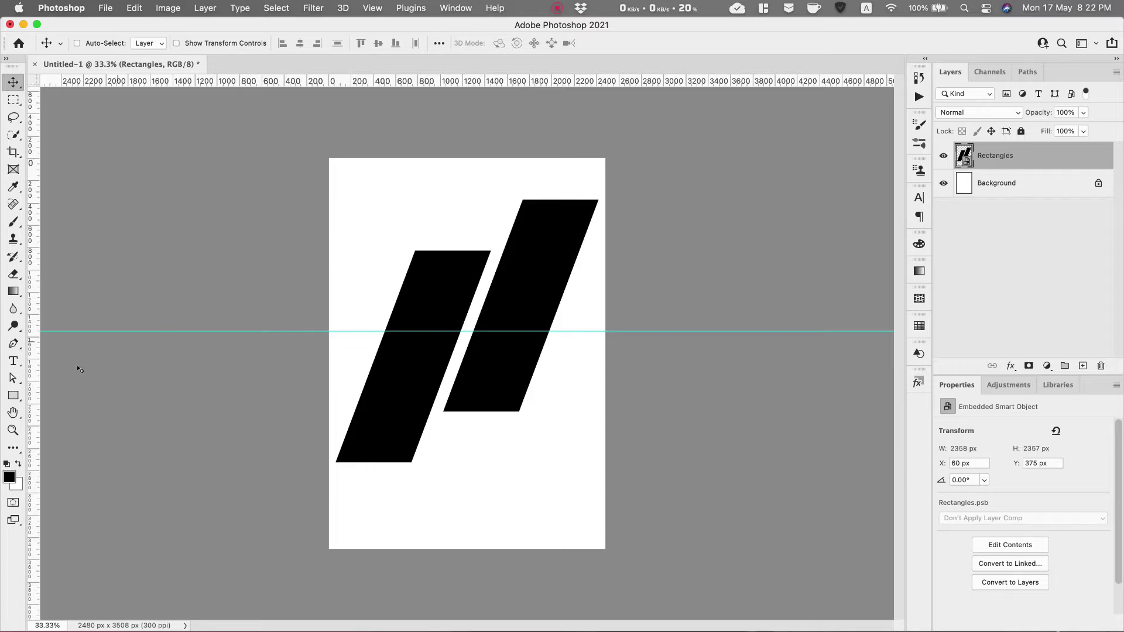
pyautogui.moveTo(30, 382); pyautogui.dragTo(467, 365)
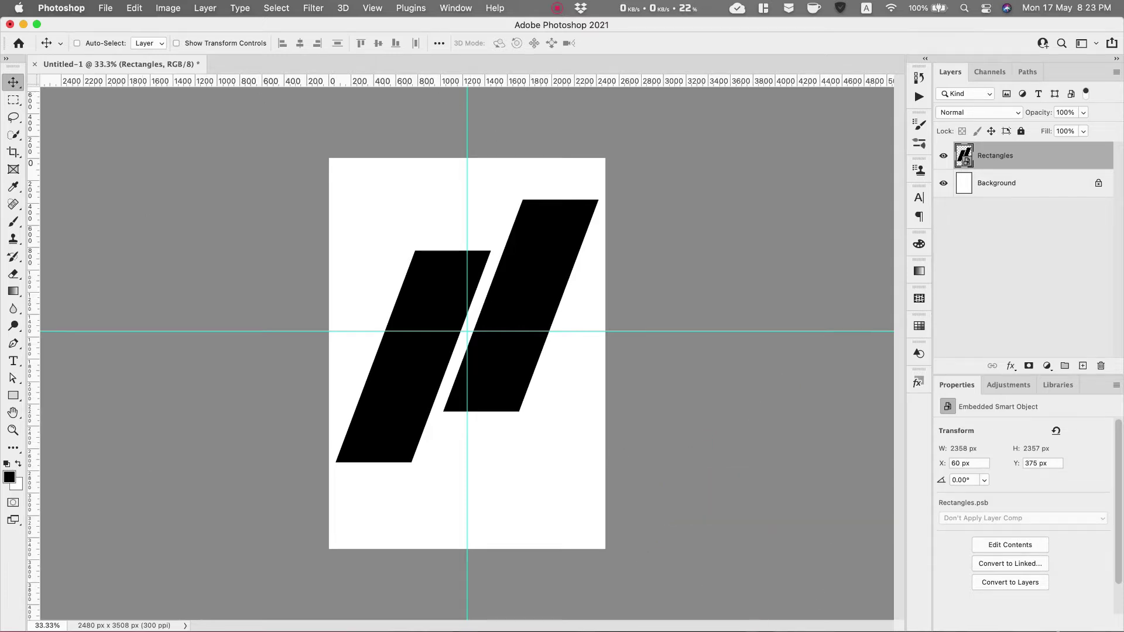
# Place the bearded man portrait JPG from the Desktop folder into the document above the Rectangles layer.
pyautogui.click(281, 631)
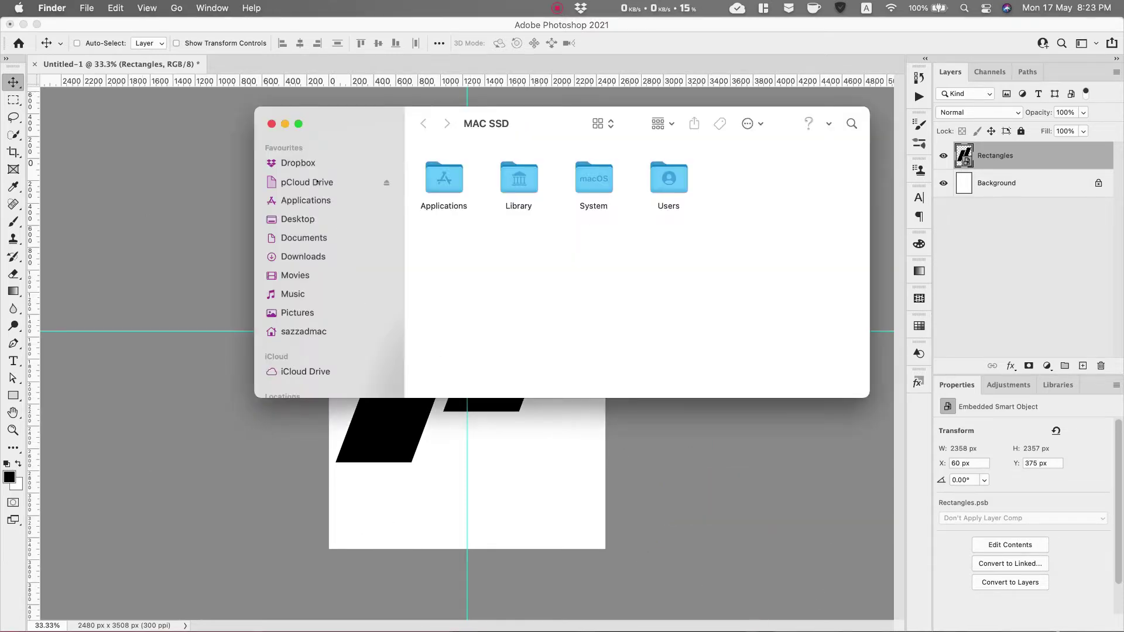
pyautogui.click(311, 182)
pyautogui.click(304, 162)
pyautogui.click(305, 218)
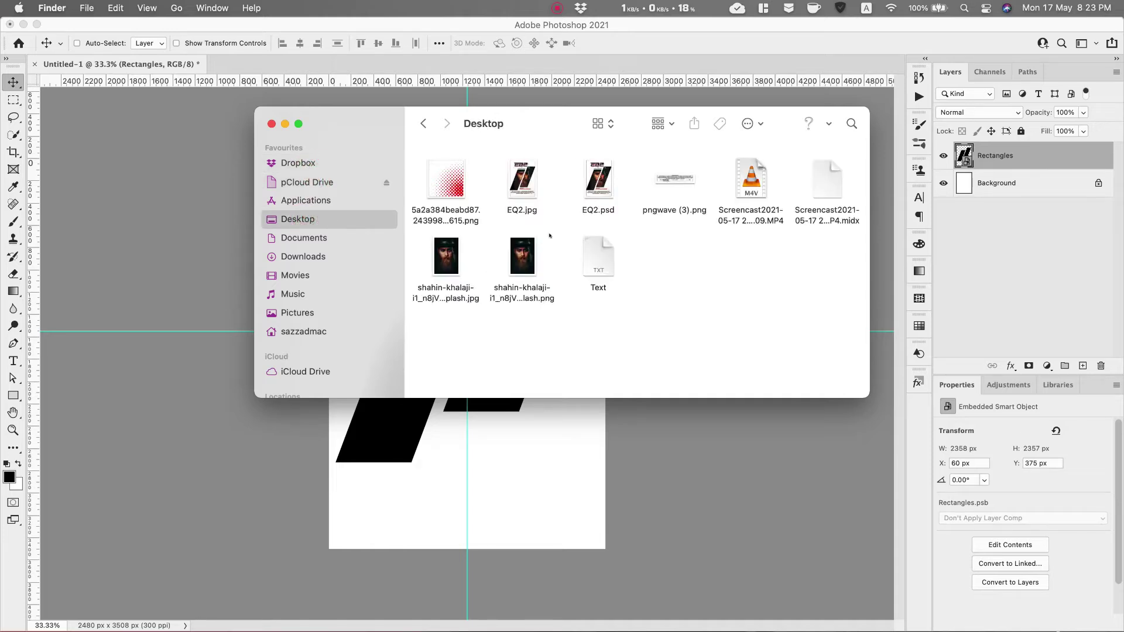
pyautogui.click(523, 260)
pyautogui.moveTo(446, 256); pyautogui.dragTo(465, 451)
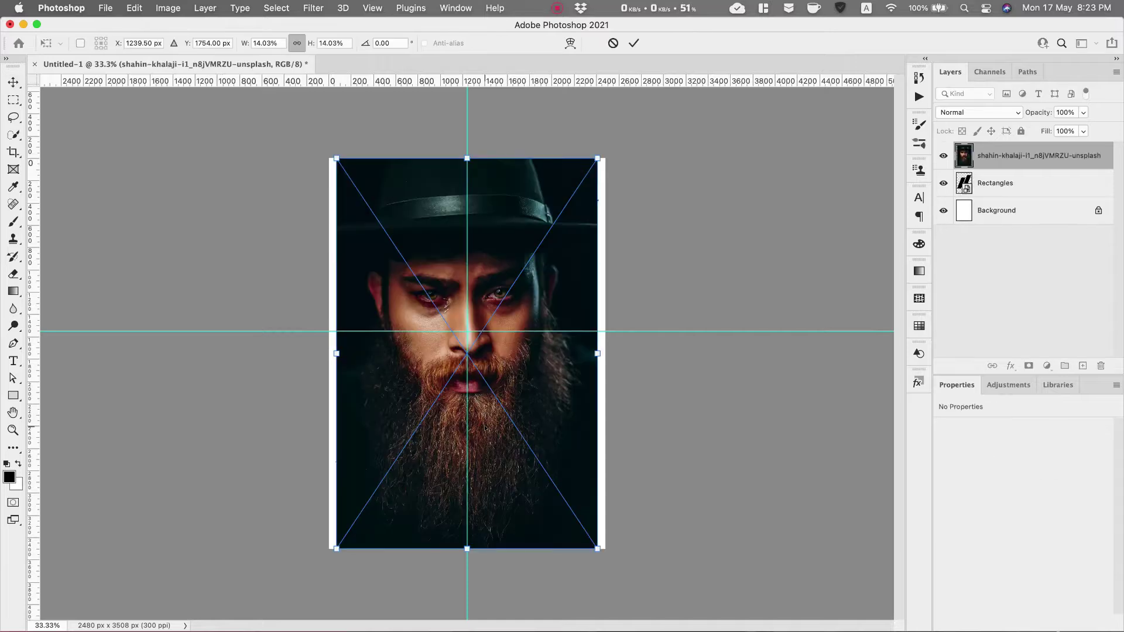
# Scale the placed portrait to about 11.68% and position it over the two slanted shapes.
pyautogui.moveTo(588, 536); pyautogui.dragTo(542, 471)
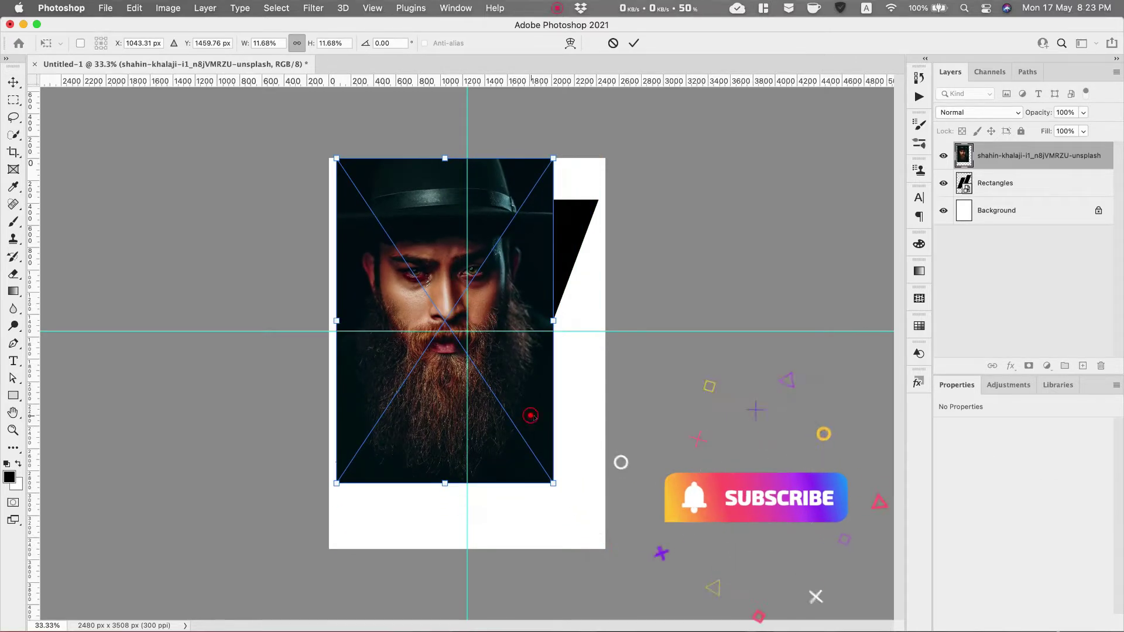
pyautogui.moveTo(531, 420); pyautogui.dragTo(572, 453)
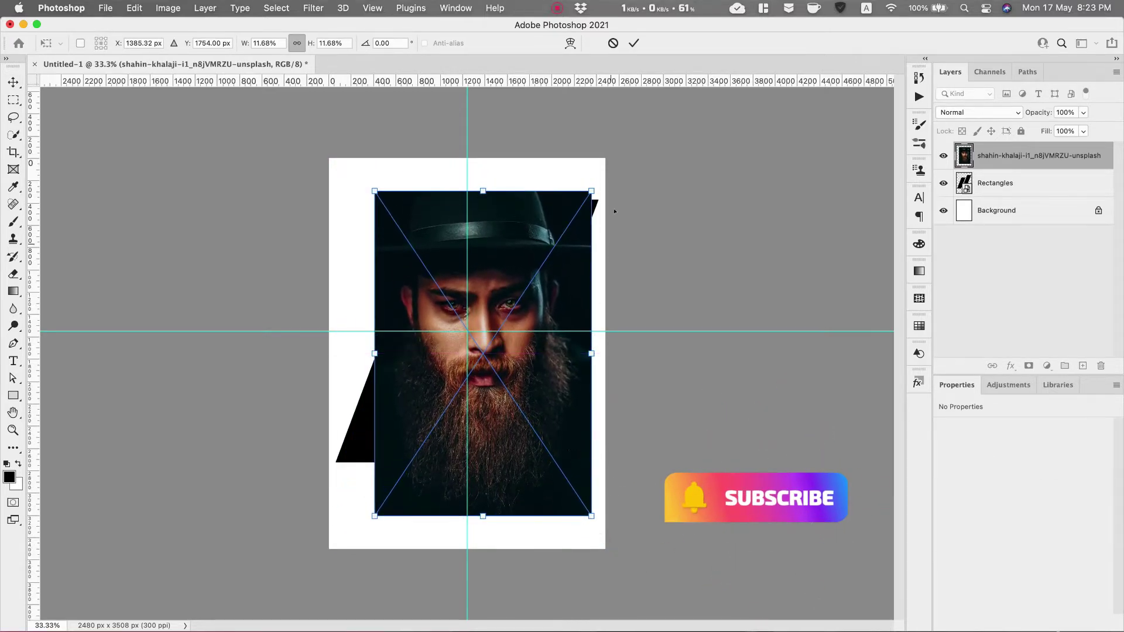
pyautogui.click(634, 43)
# Clip the portrait to the Rectangles layer and shift it left to about X 324 px.
pyautogui.rightClick(1045, 156)
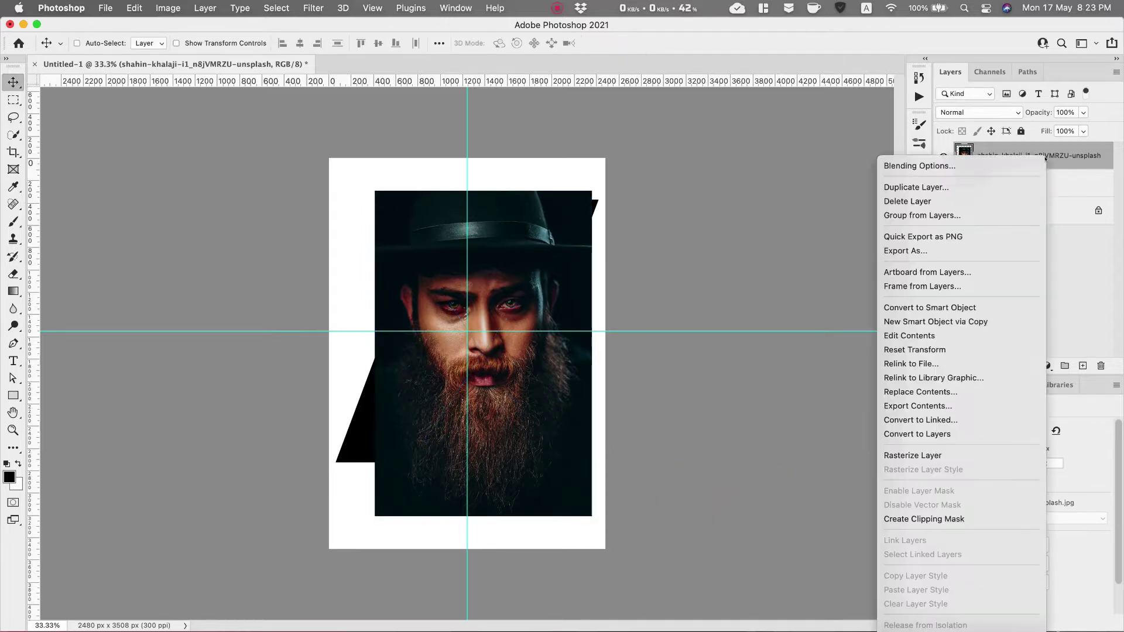
pyautogui.click(924, 519)
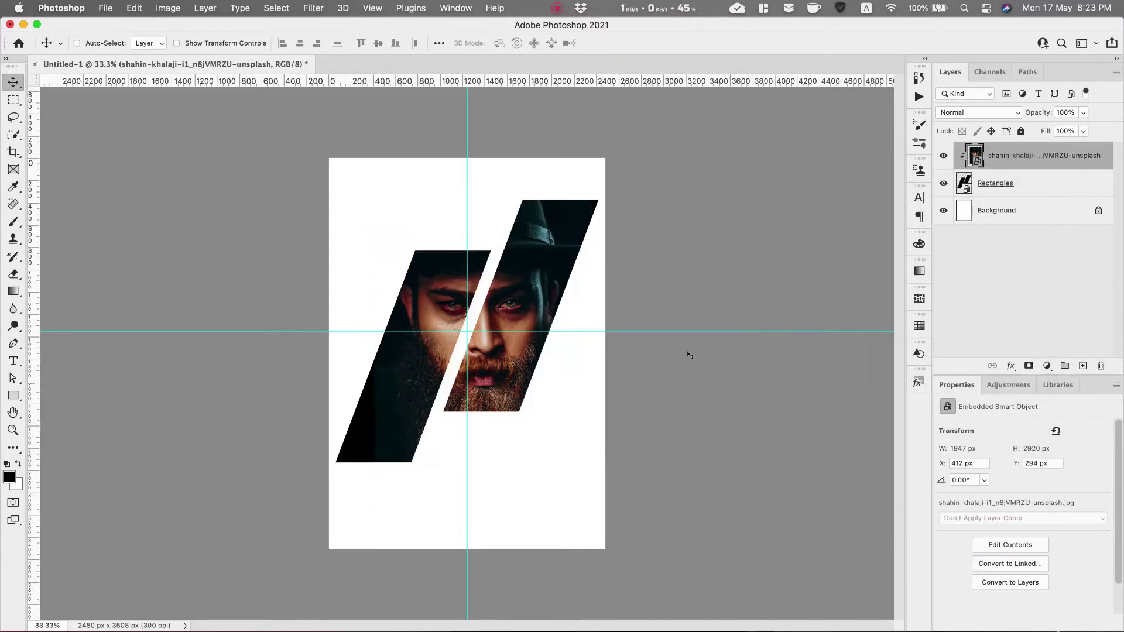
pyautogui.moveTo(523, 315); pyautogui.dragTo(512, 315)
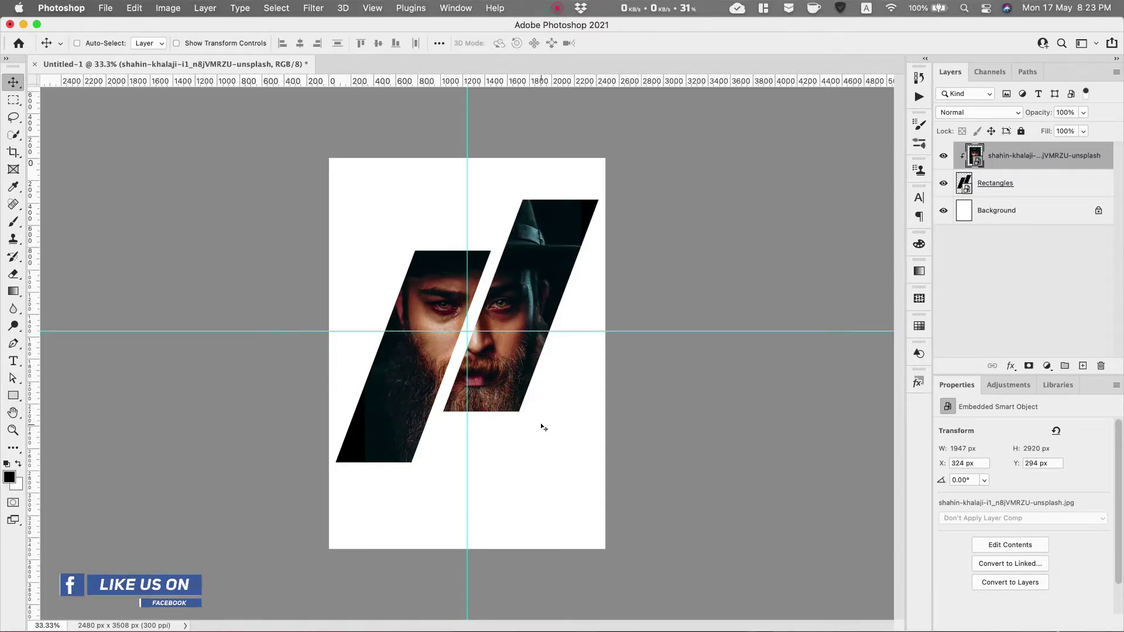
# Add a drop shadow to the Rectangles layer and set its colour to black.
pyautogui.click(1054, 185)
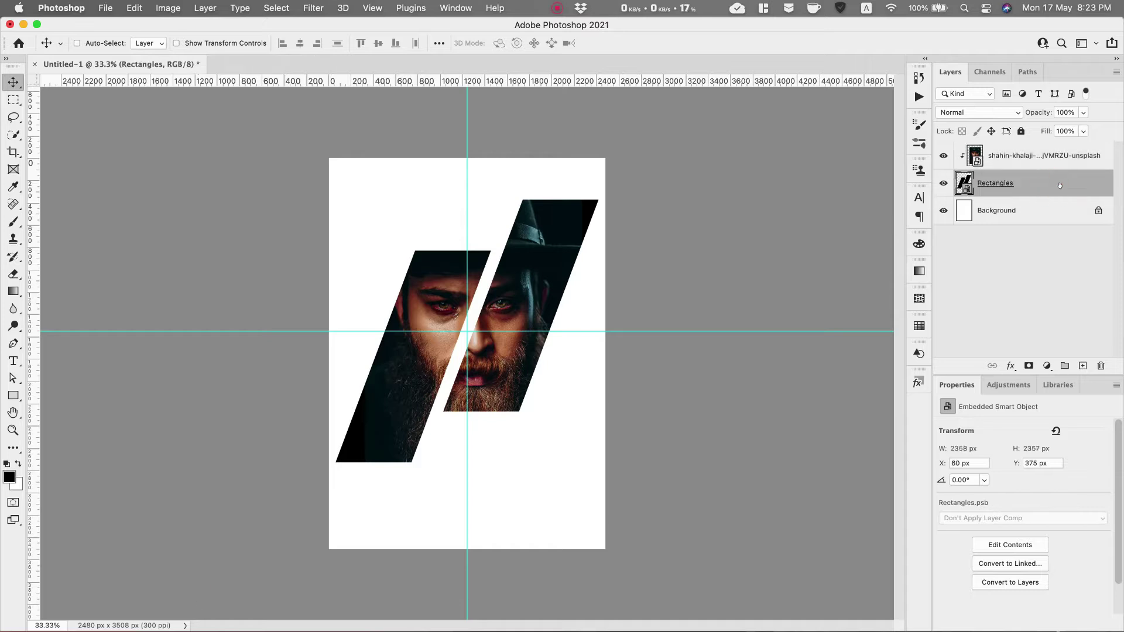
pyautogui.doubleClick(1061, 184)
pyautogui.click(644, 505)
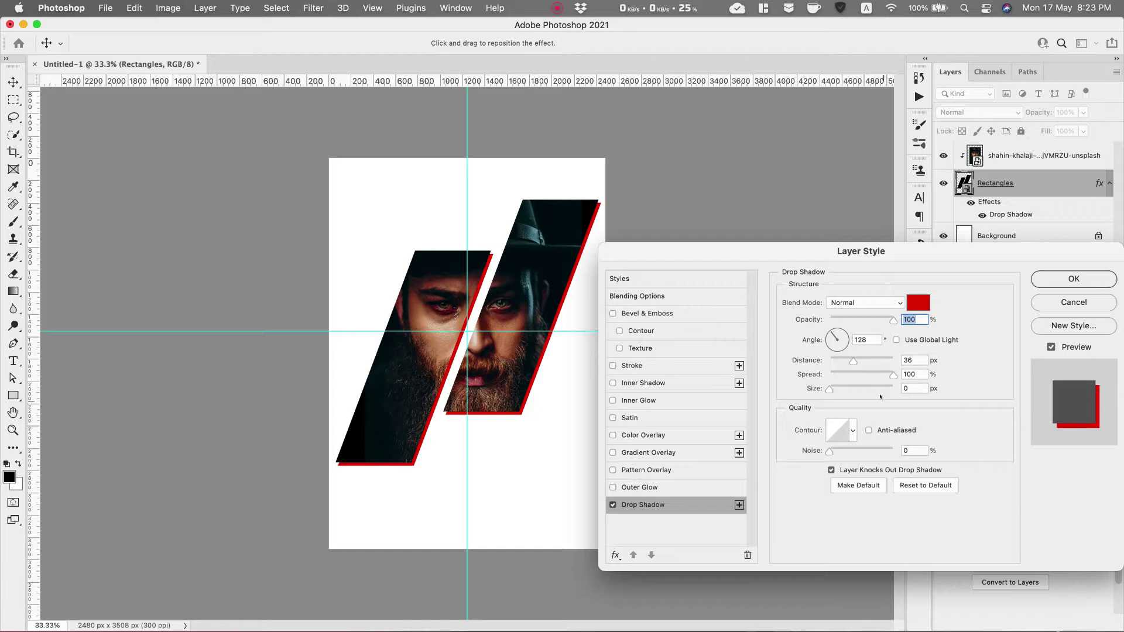
pyautogui.click(918, 302)
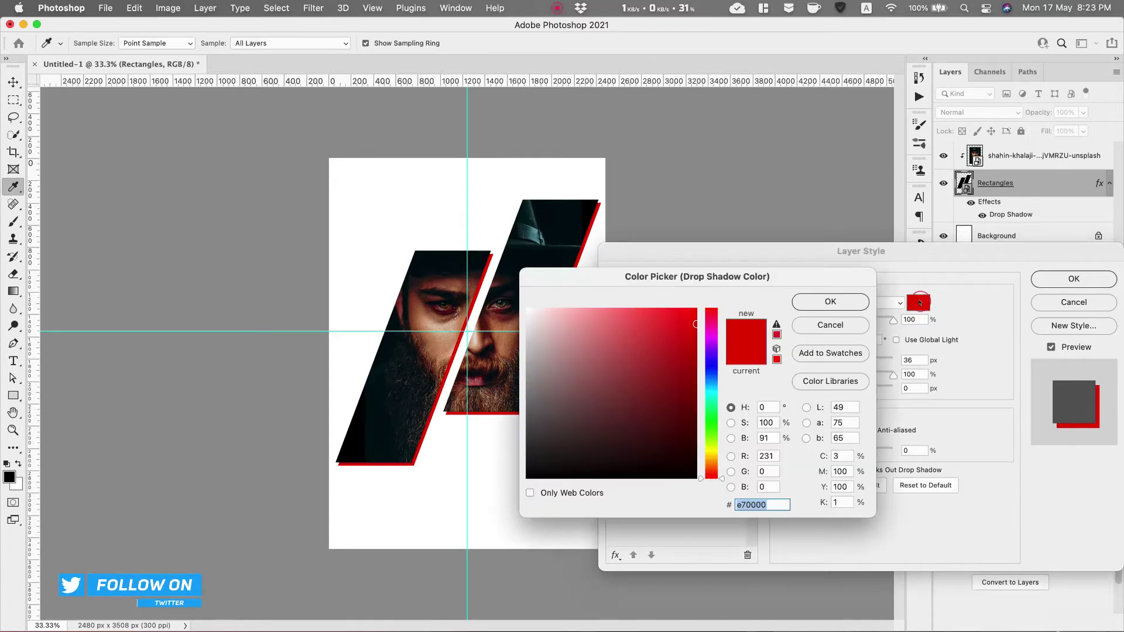
pyautogui.click(530, 442)
pyautogui.click(825, 305)
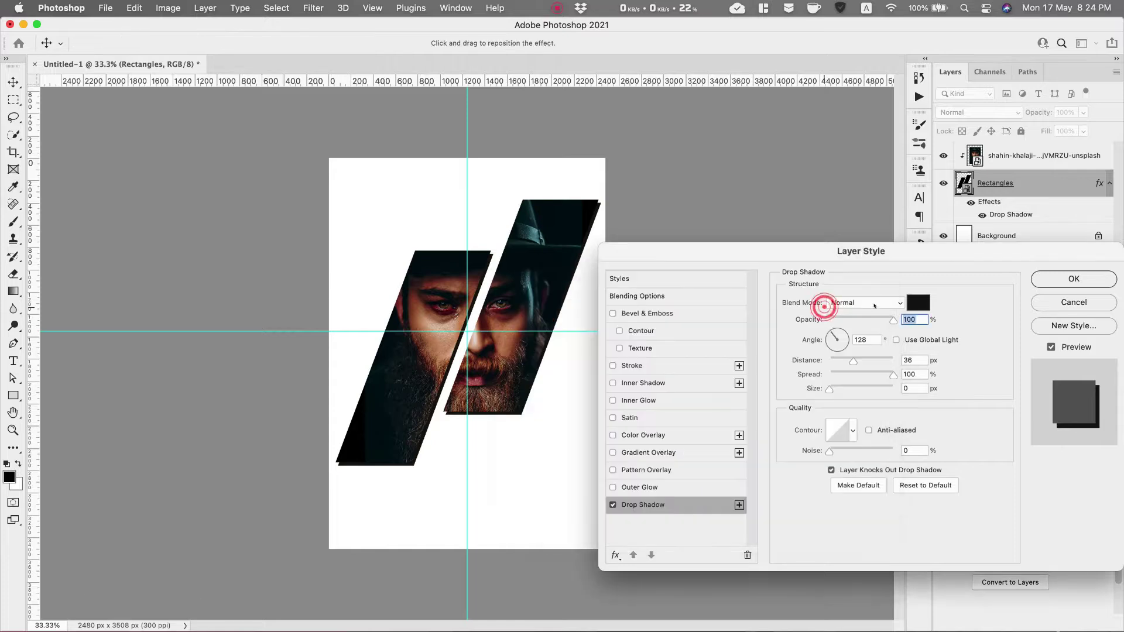
# Set the drop shadow's blend mode to Multiply and its opacity to 50%, keeping the colour black.
pyautogui.click(875, 305)
pyautogui.click(849, 319)
pyautogui.moveTo(889, 320); pyautogui.dragTo(862, 318)
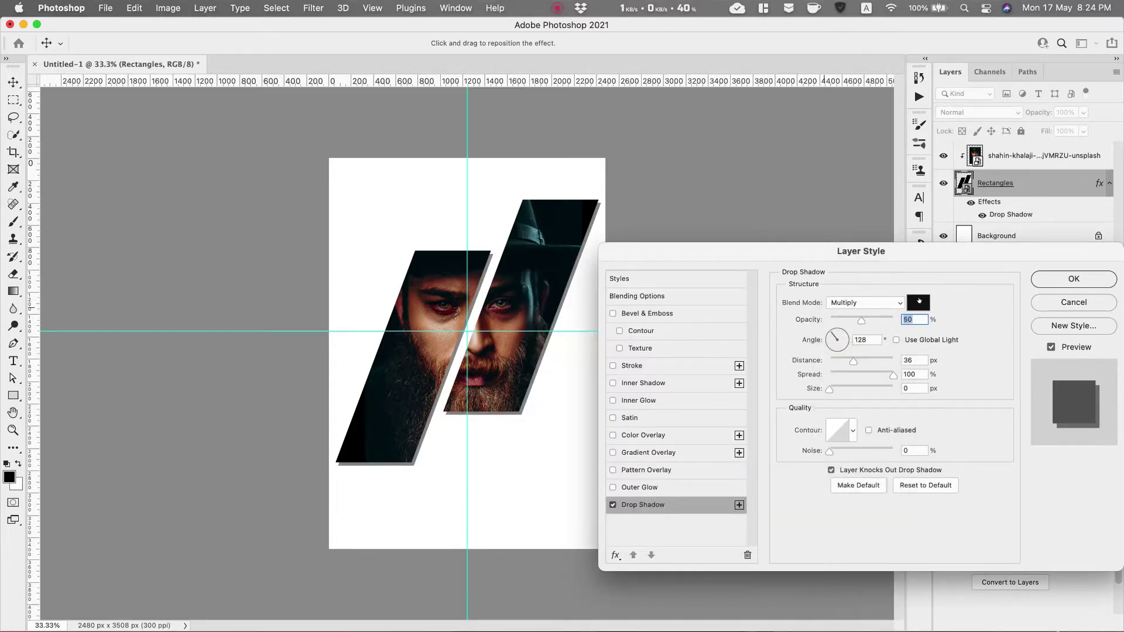
pyautogui.click(918, 302)
pyautogui.click(797, 329)
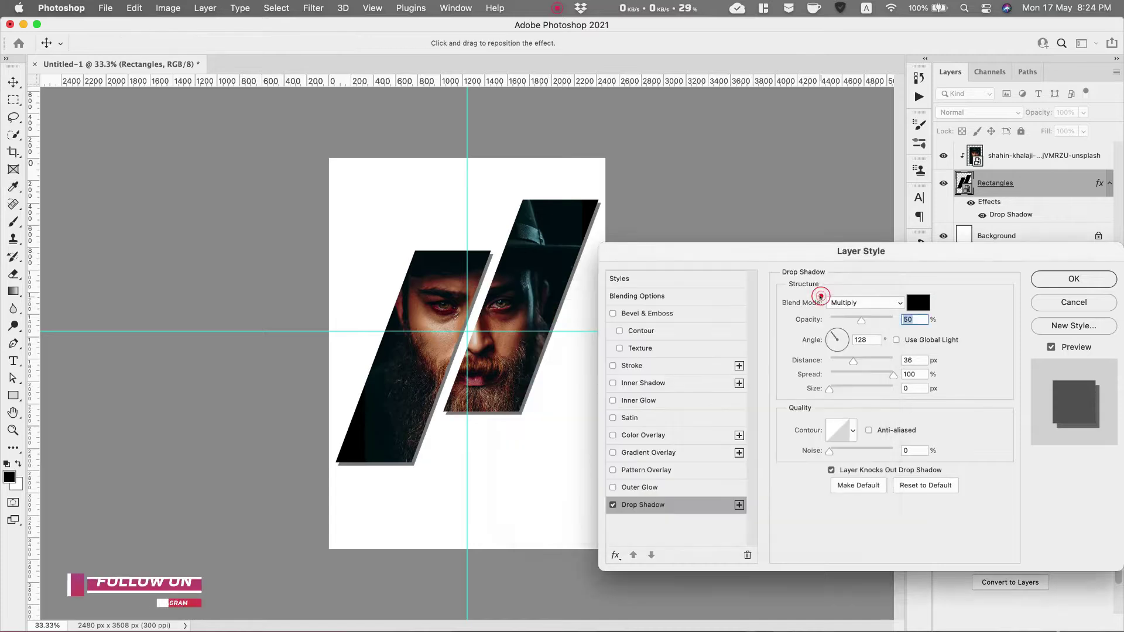
# Soften the drop shadow with opacity 63%, distance 31 px, spread 0% and size 46 px.
pyautogui.moveTo(890, 373); pyautogui.dragTo(844, 390)
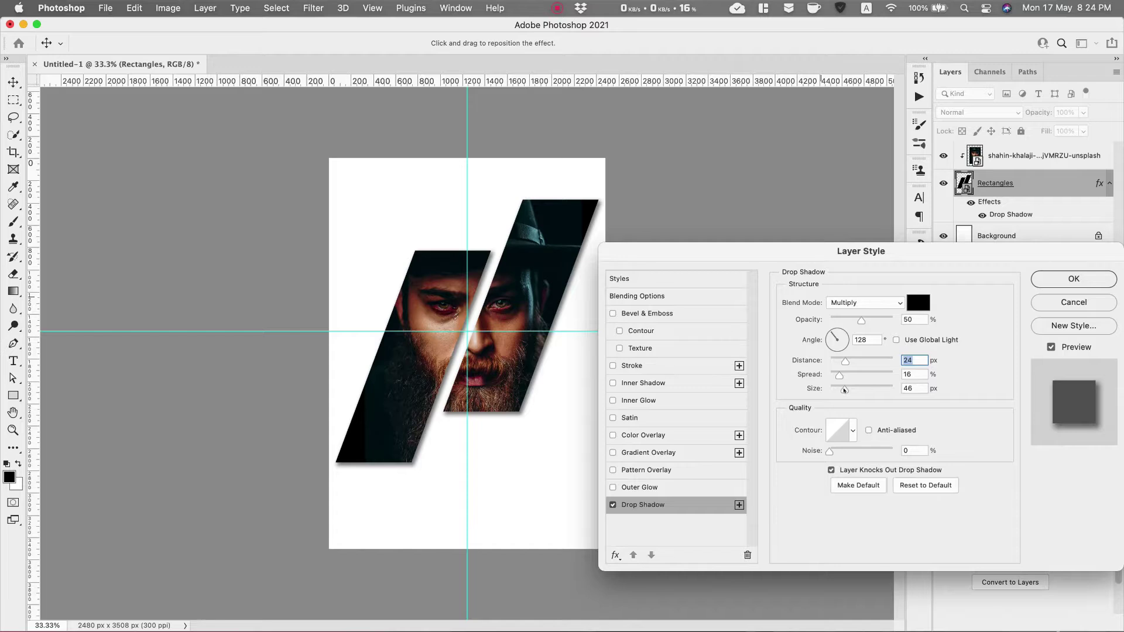
pyautogui.moveTo(839, 375)
pyautogui.mouseDown()
pyautogui.moveTo(802, 375)
pyautogui.moveTo(849, 361)
pyautogui.mouseUp()
pyautogui.moveTo(861, 320); pyautogui.dragTo(870, 326)
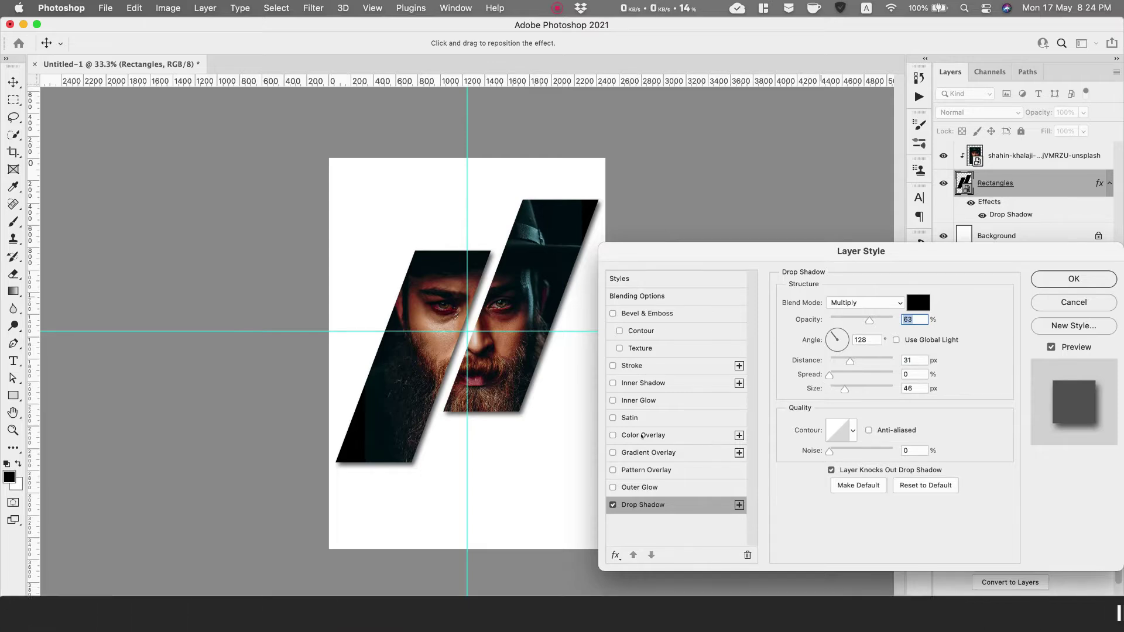
# Add an outer glow to the Rectangles layer and set its size to 35 px.
pyautogui.click(613, 488)
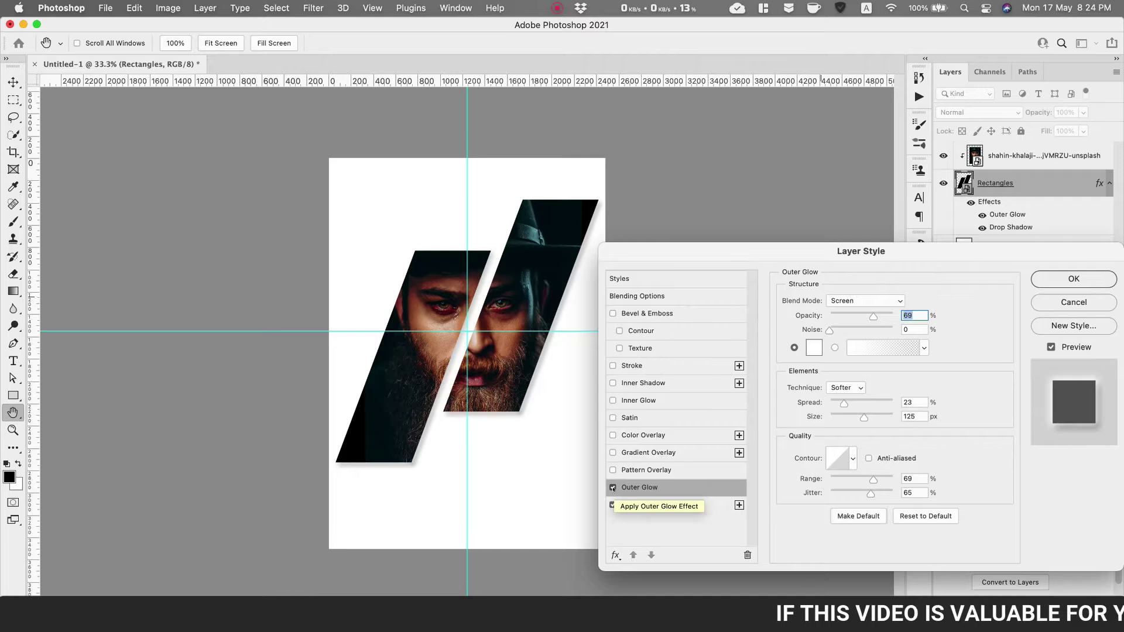
pyautogui.click(613, 488)
pyautogui.click(613, 488)
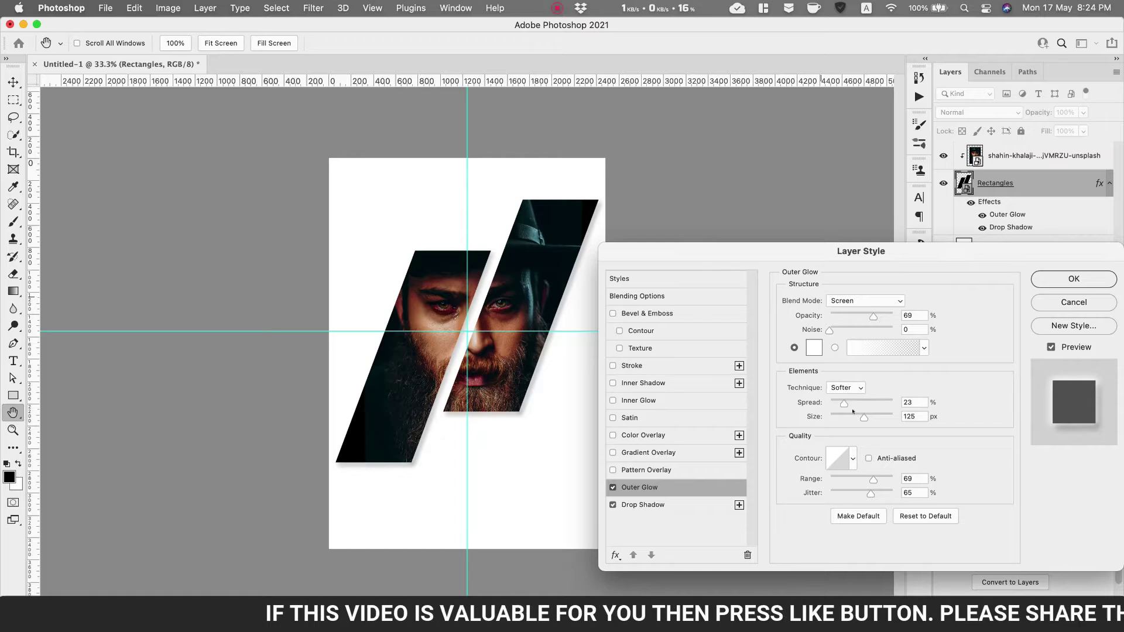
pyautogui.moveTo(864, 417); pyautogui.dragTo(836, 417)
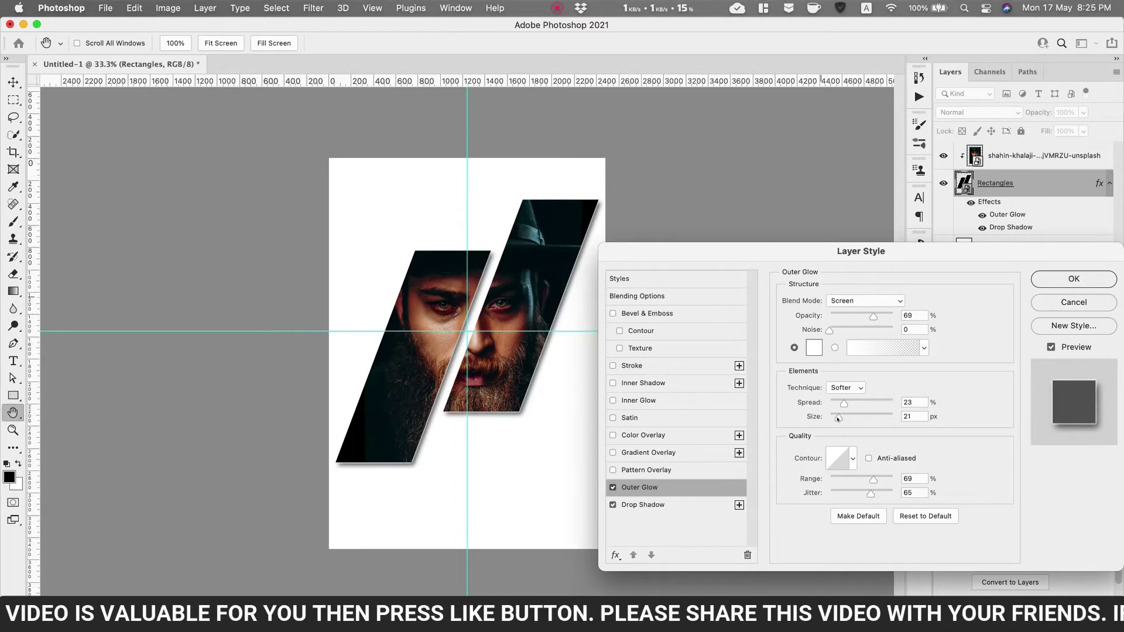
pyautogui.moveTo(838, 418); pyautogui.dragTo(841, 418)
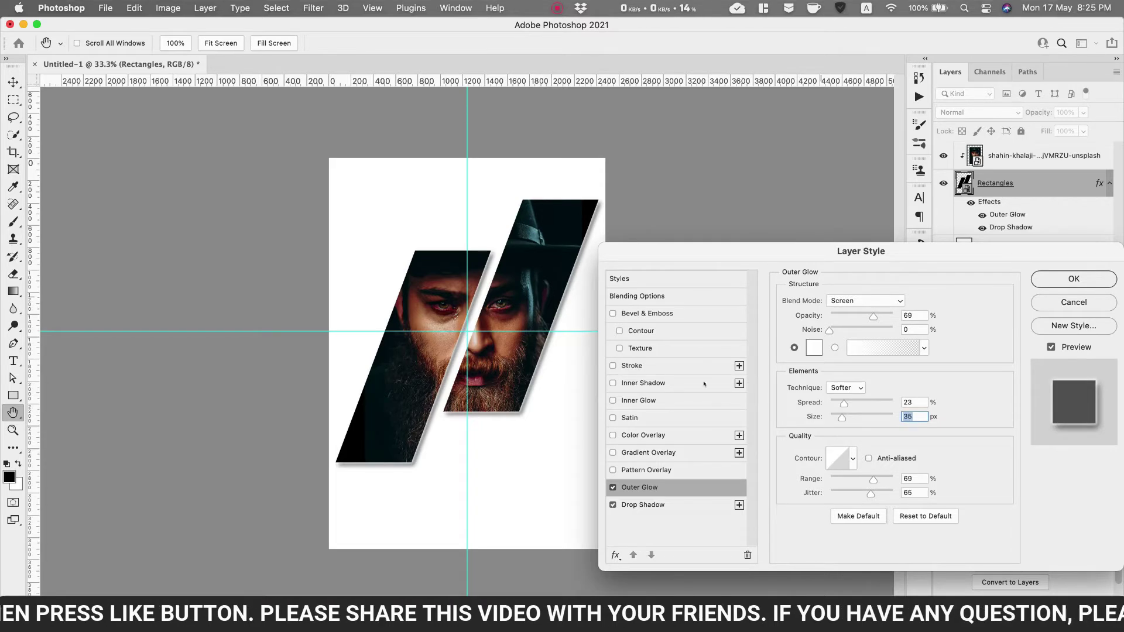
# Add an inner shadow to the Rectangles layer with distance 38 px and size 87 px.
pyautogui.click(613, 383)
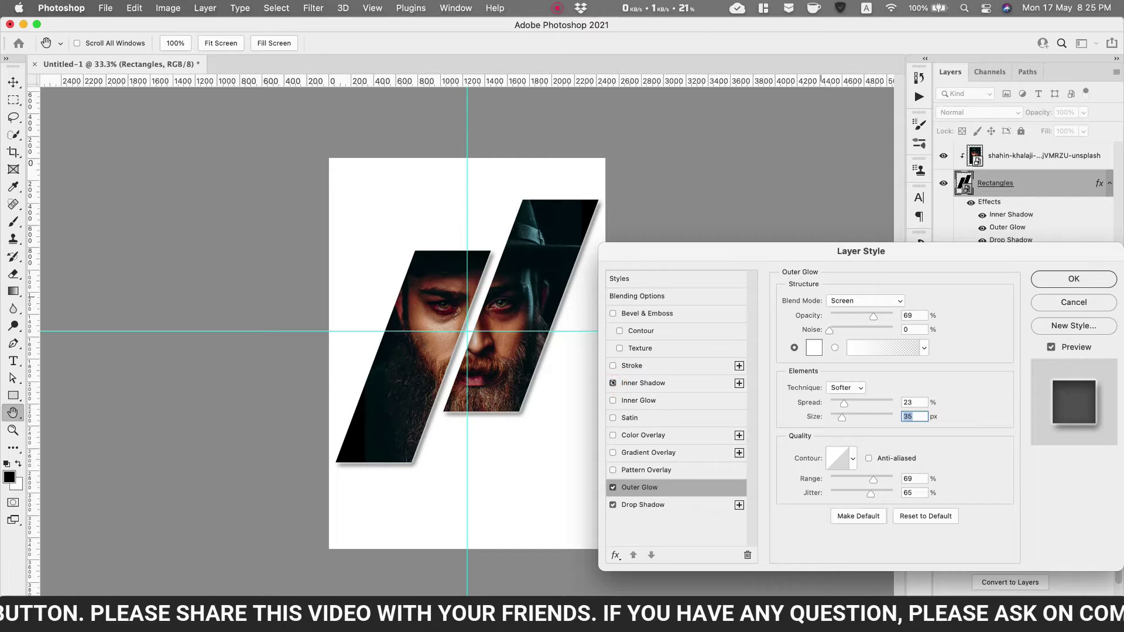
pyautogui.click(656, 384)
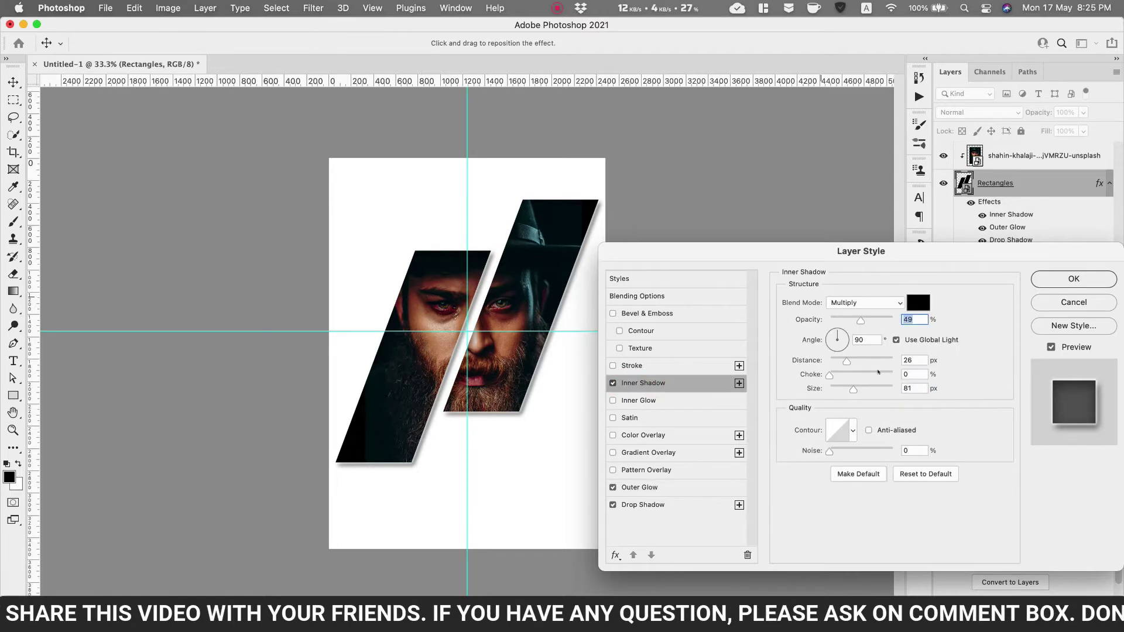
pyautogui.moveTo(852, 389); pyautogui.dragTo(855, 361)
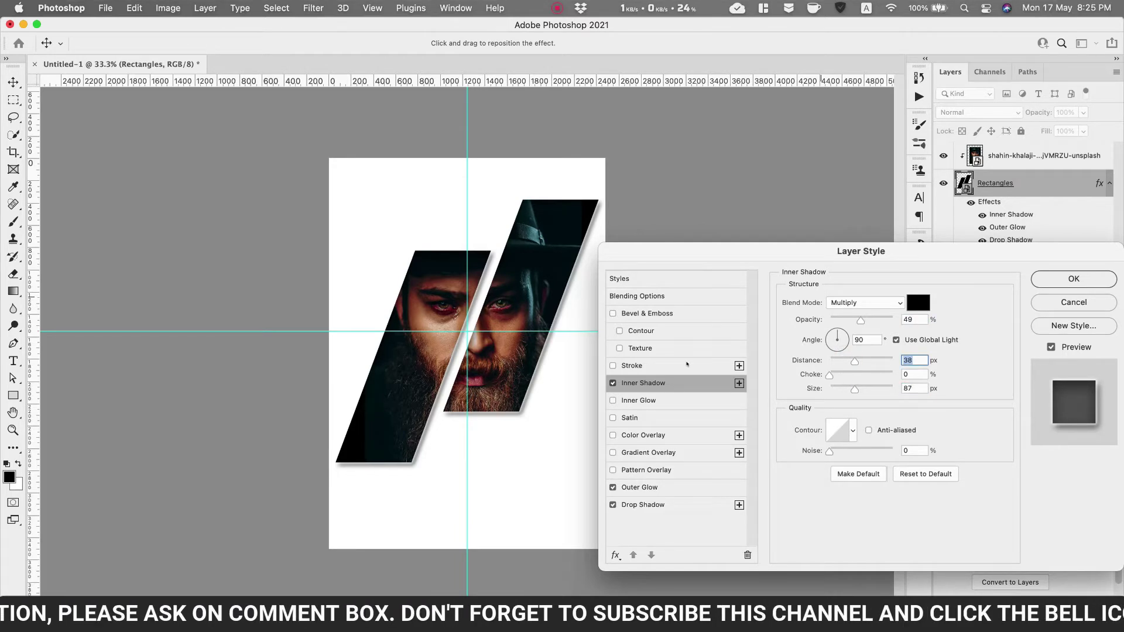
pyautogui.click(613, 314)
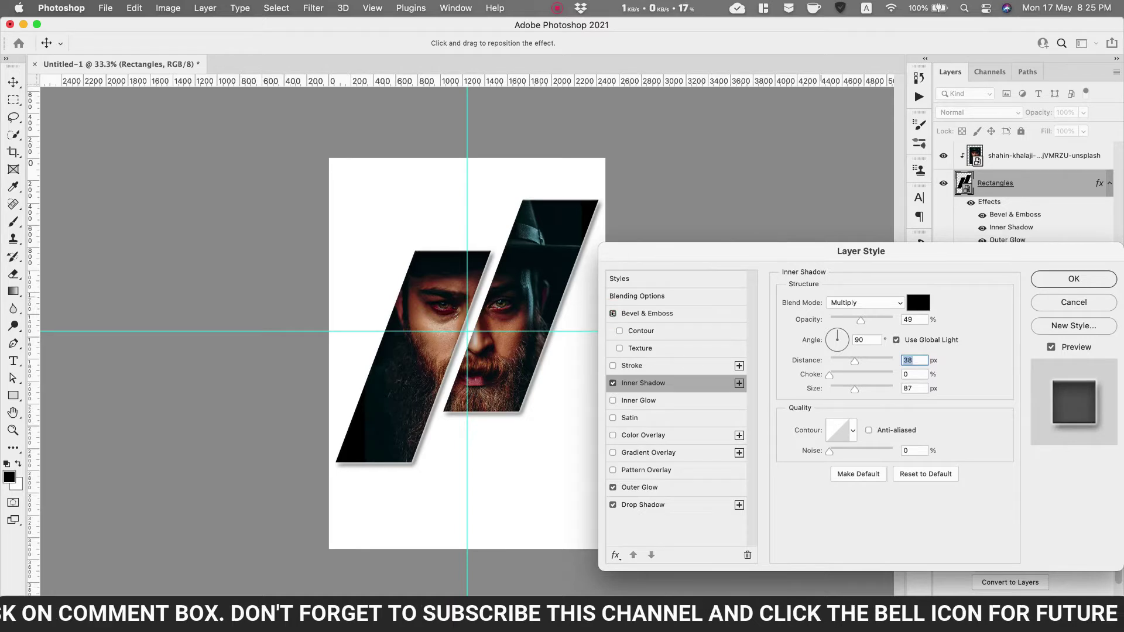
pyautogui.click(649, 313)
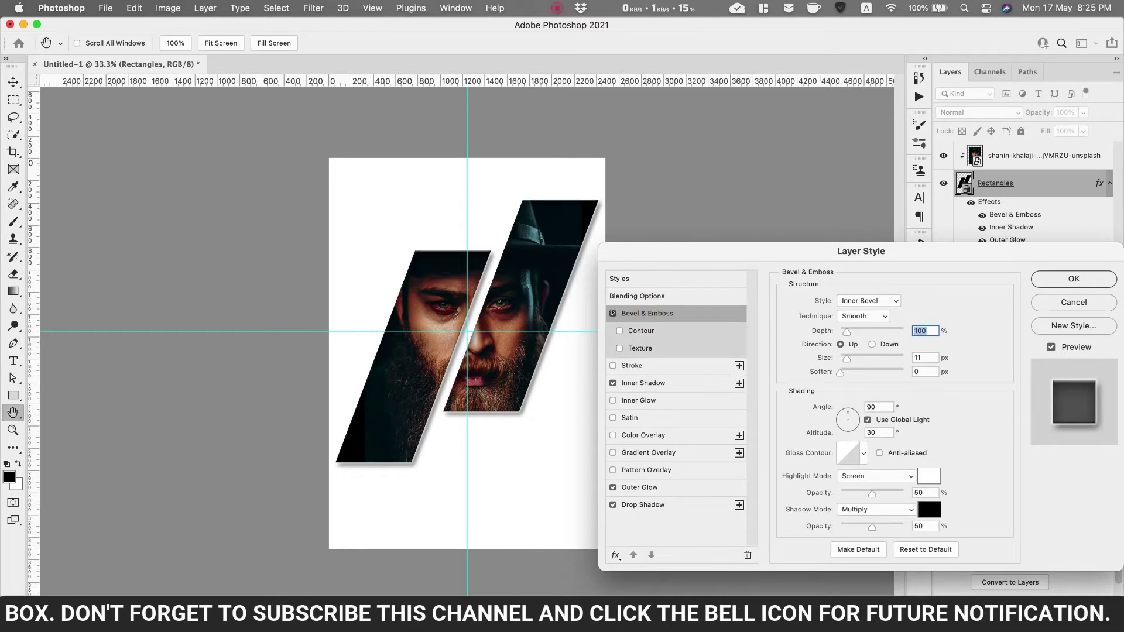
pyautogui.click(614, 313)
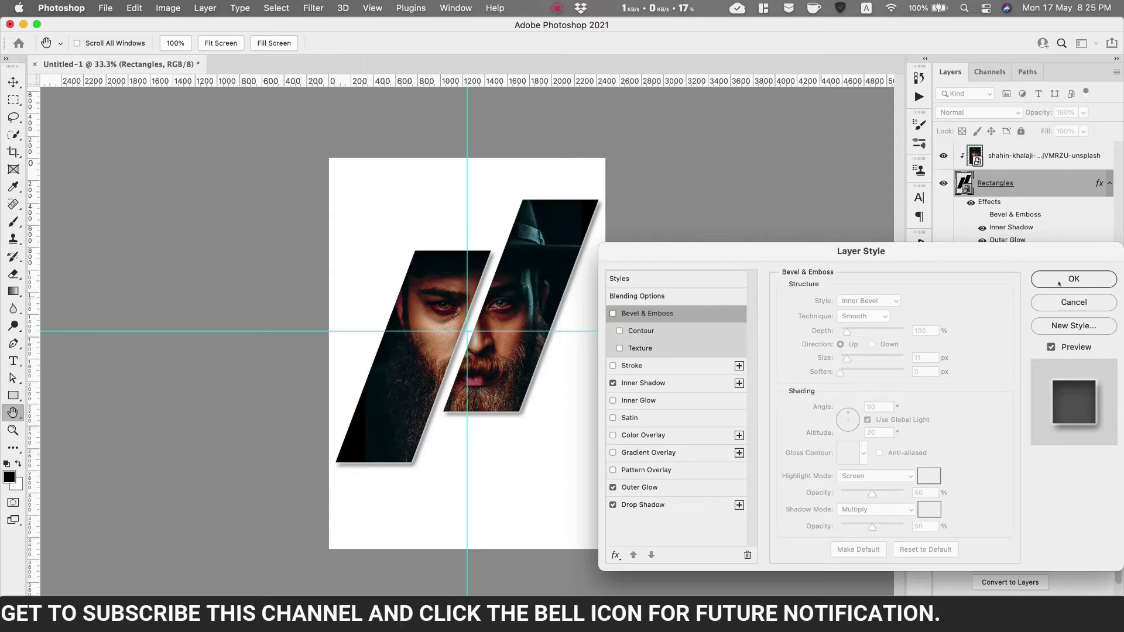
# Accept the layer styles and open a Color Lookup adjustment for the portrait layer, keeping its dialog clear of the artwork.
pyautogui.click(1060, 281)
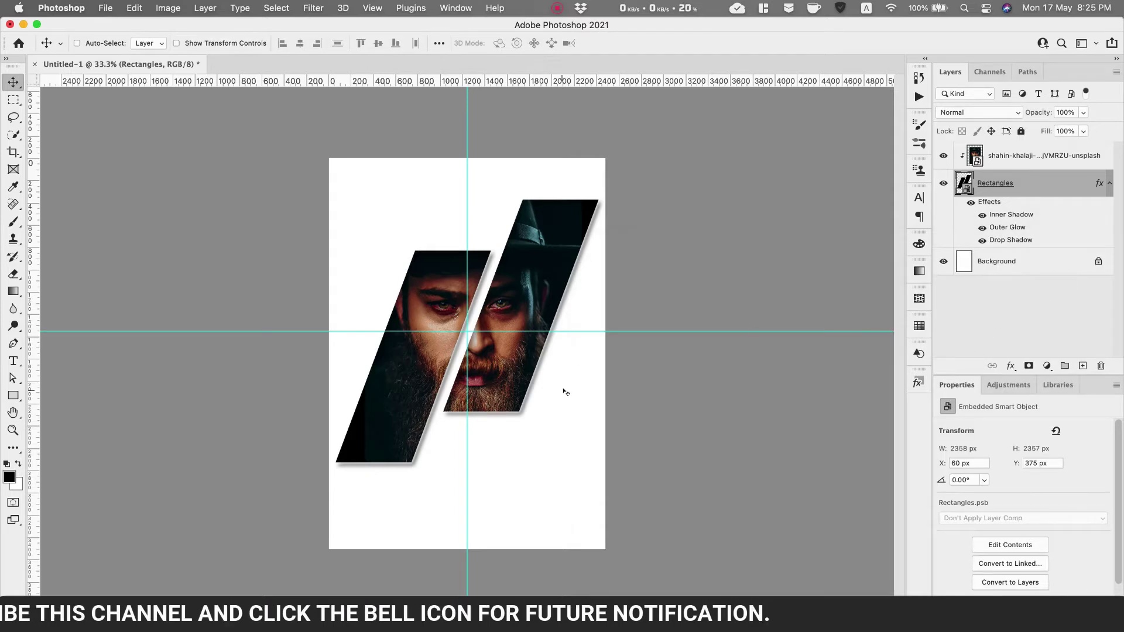
pyautogui.click(1057, 157)
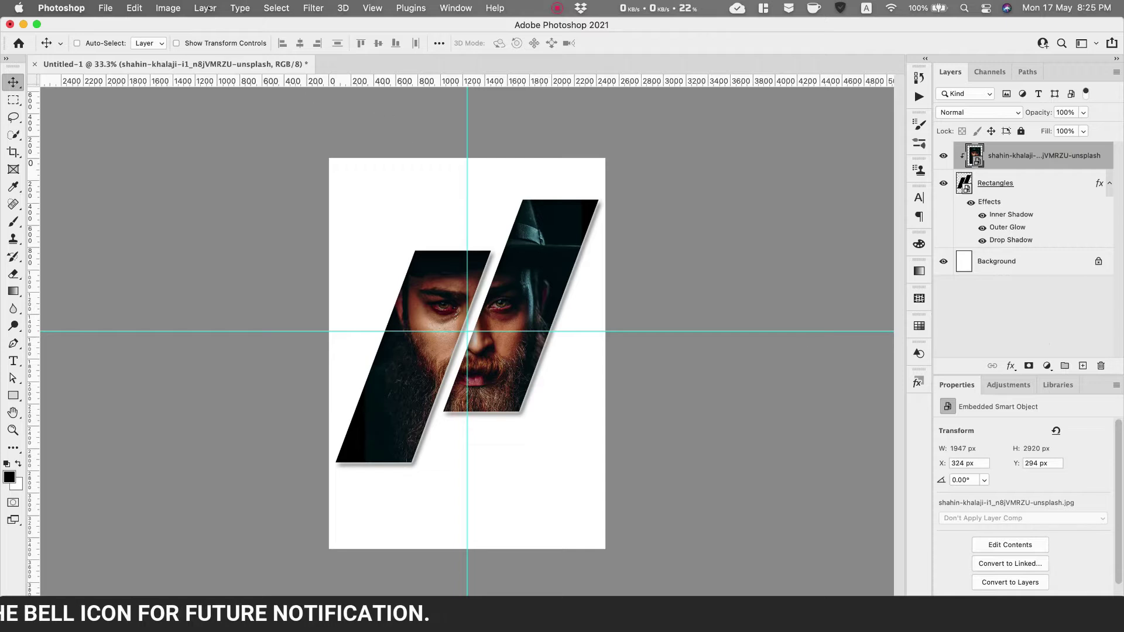
pyautogui.click(168, 9)
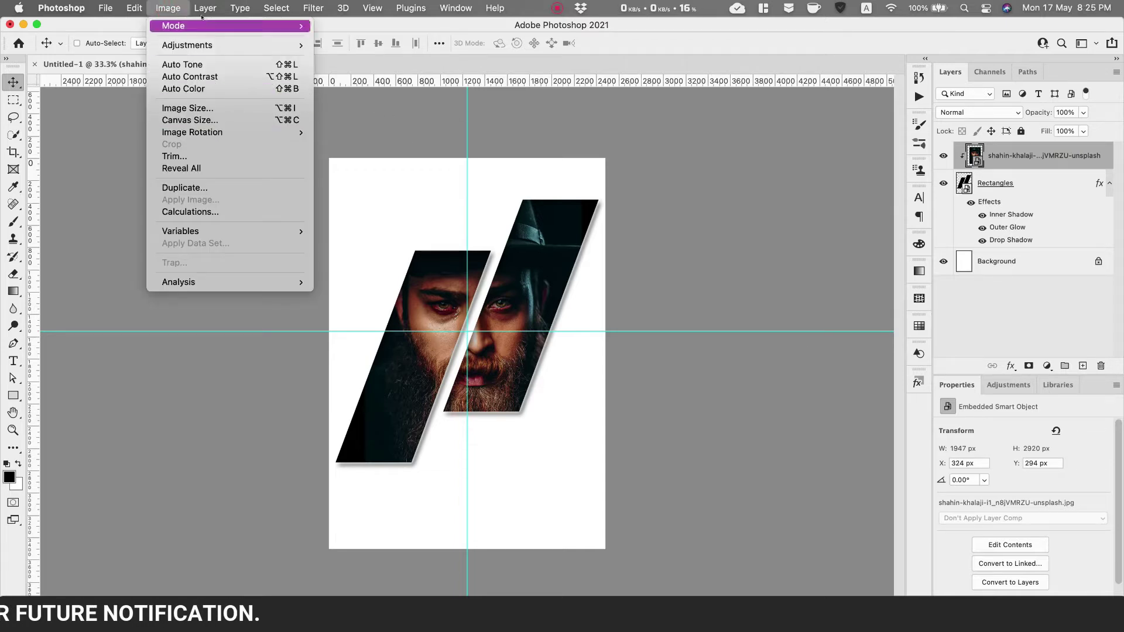
pyautogui.moveTo(140, 8)
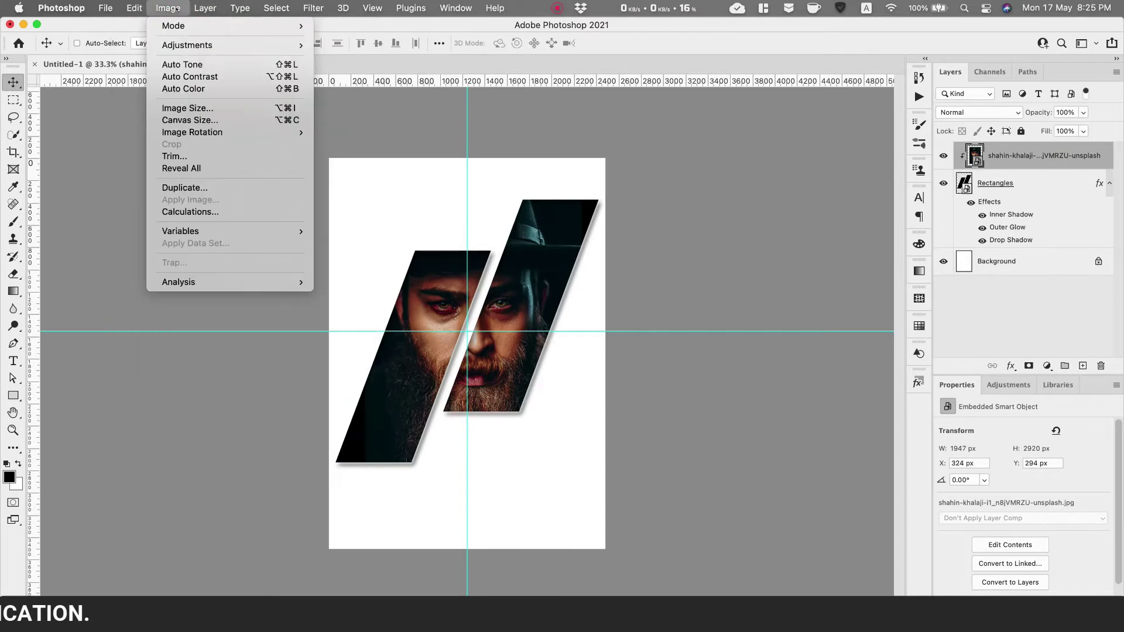
pyautogui.moveTo(187, 46)
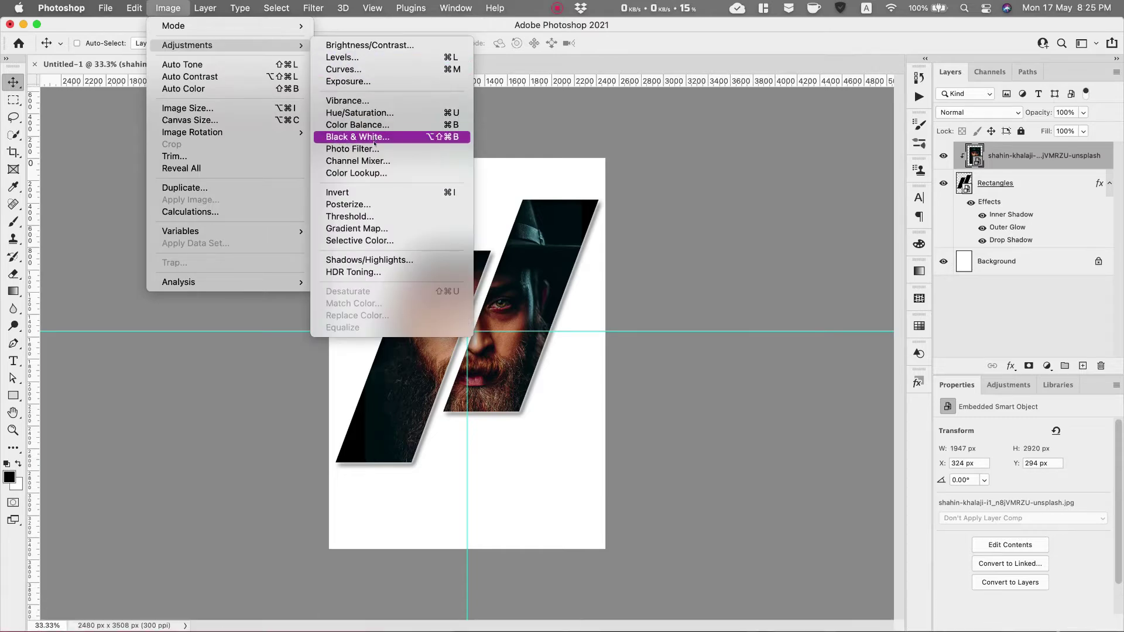
pyautogui.click(357, 173)
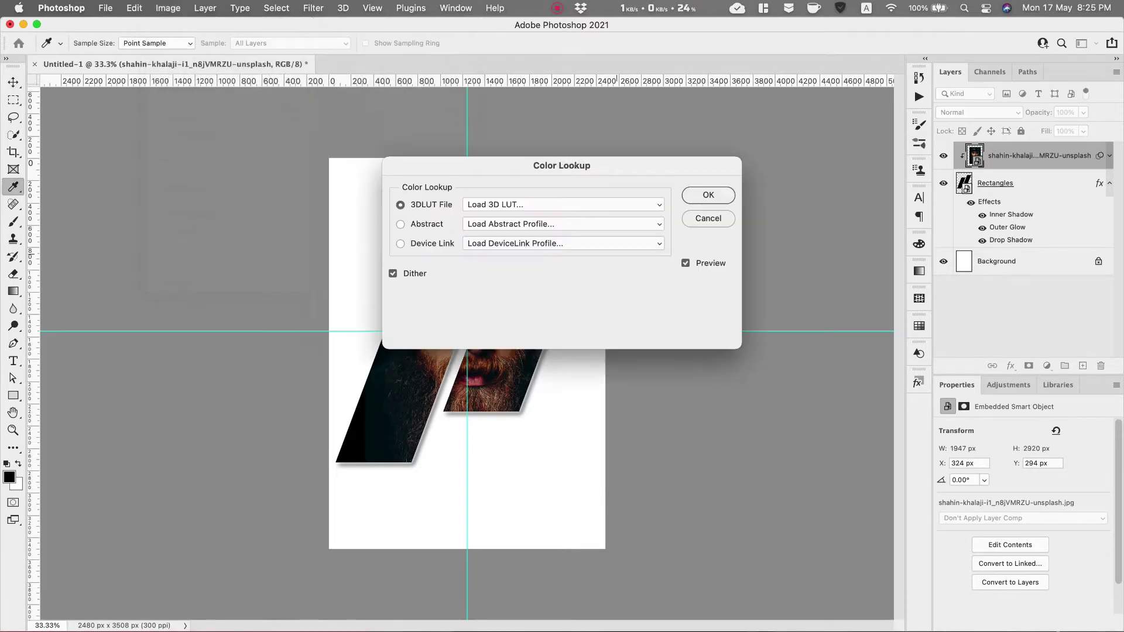
pyautogui.moveTo(578, 164); pyautogui.dragTo(793, 231)
# Try the Moonlight, NightFromDay, Soft_Warming, TealOrangePlusContrast and TensionGreen 3D LUTs on the portrait.
pyautogui.click(755, 270)
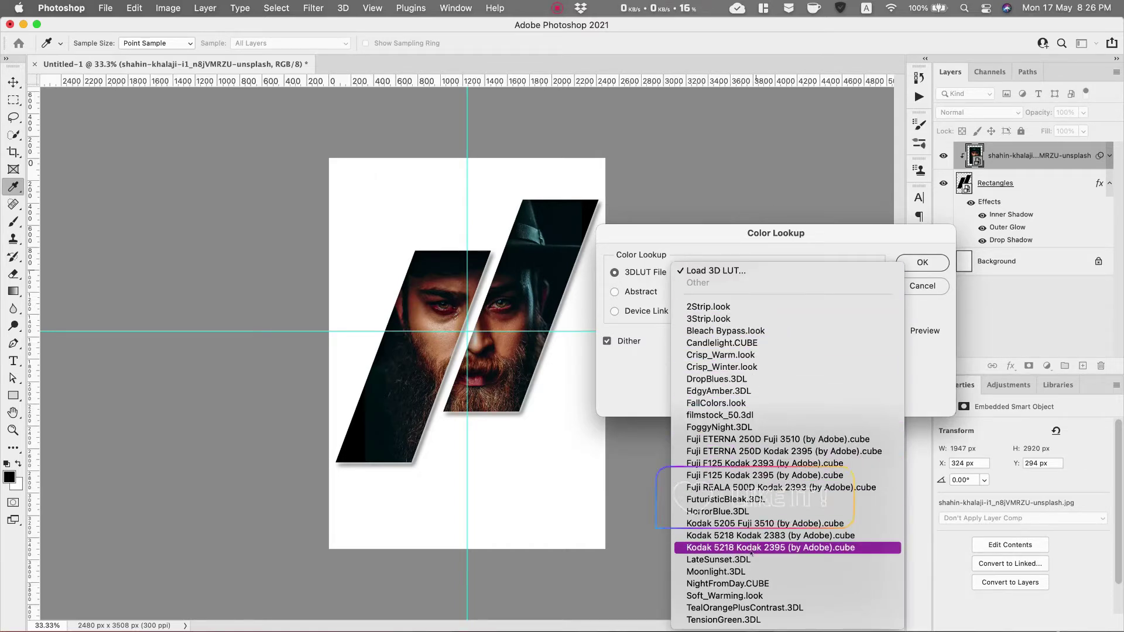
pyautogui.click(738, 571)
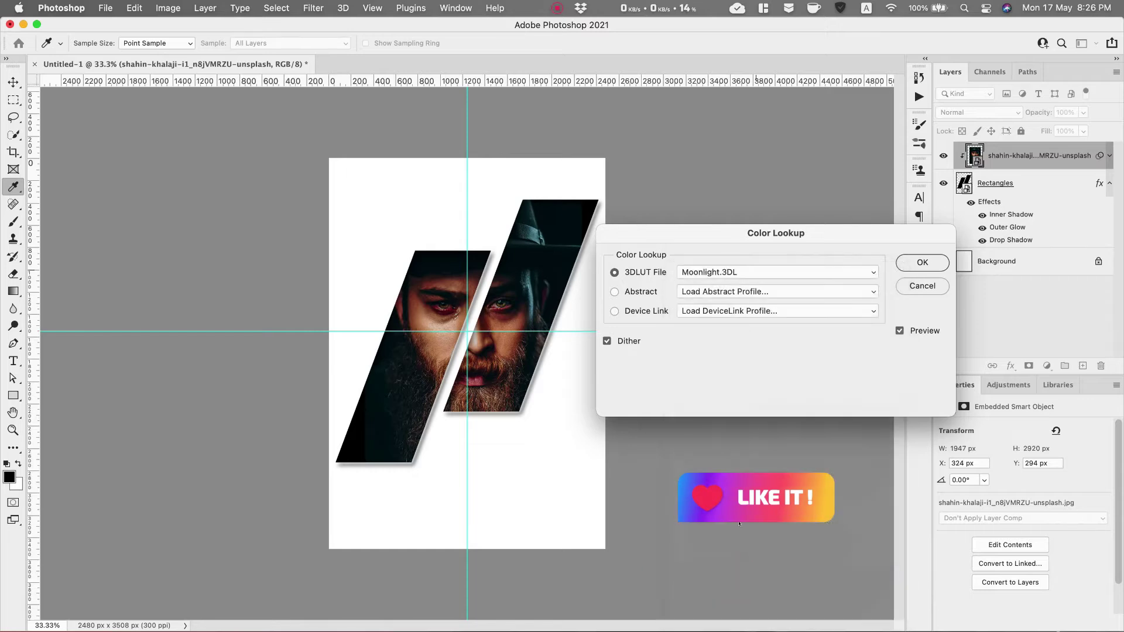
pyautogui.click(785, 272)
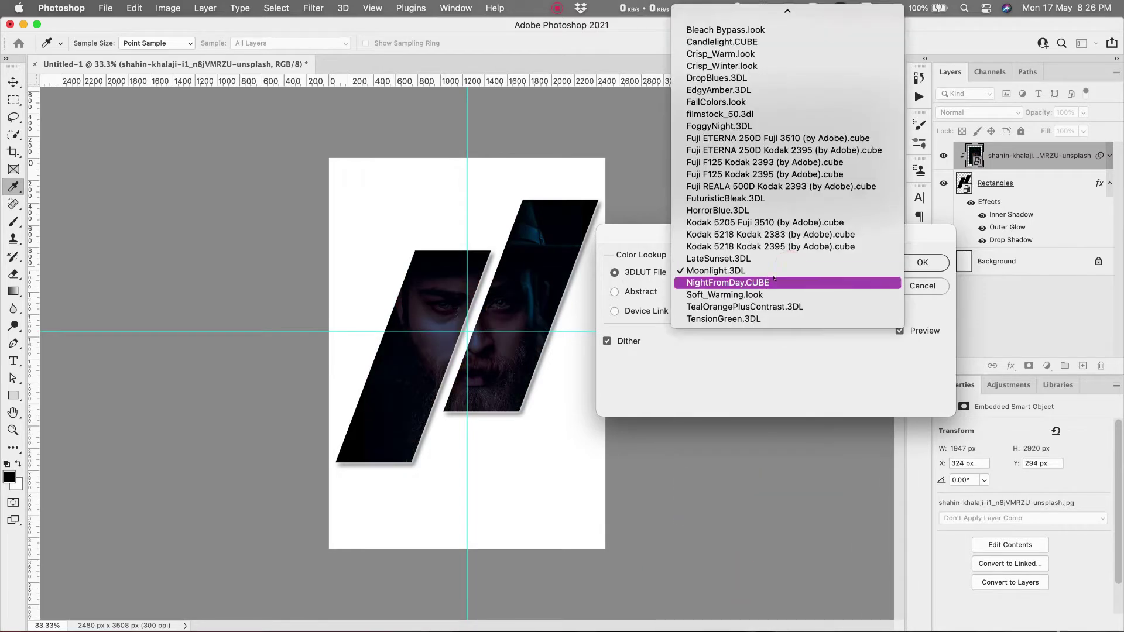
pyautogui.click(776, 281)
pyautogui.click(777, 273)
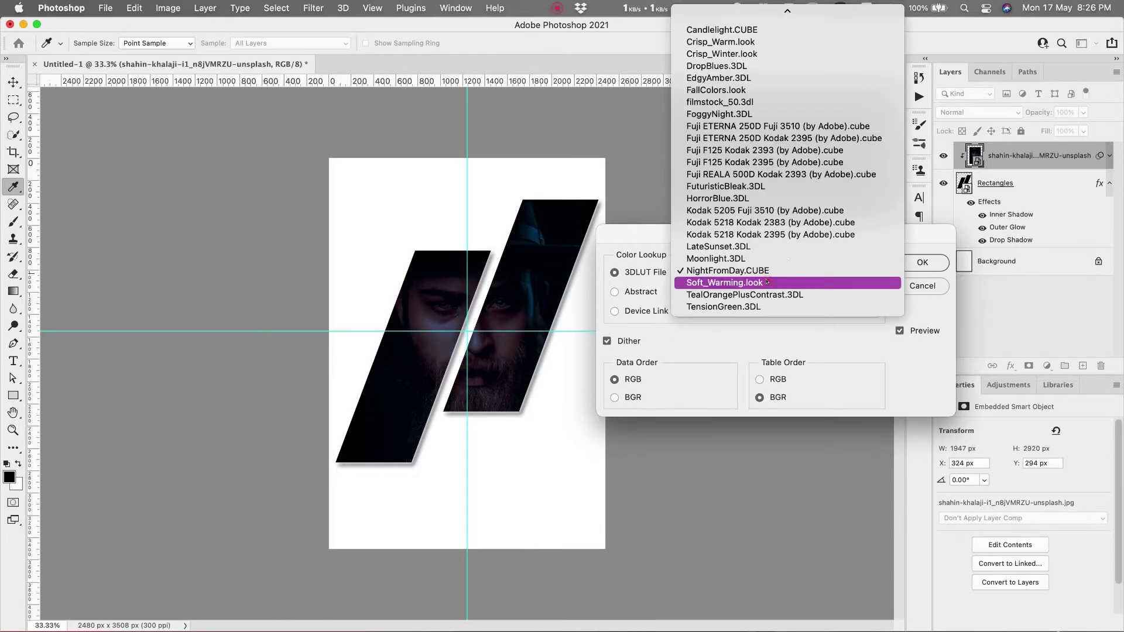
pyautogui.click(778, 282)
pyautogui.click(779, 272)
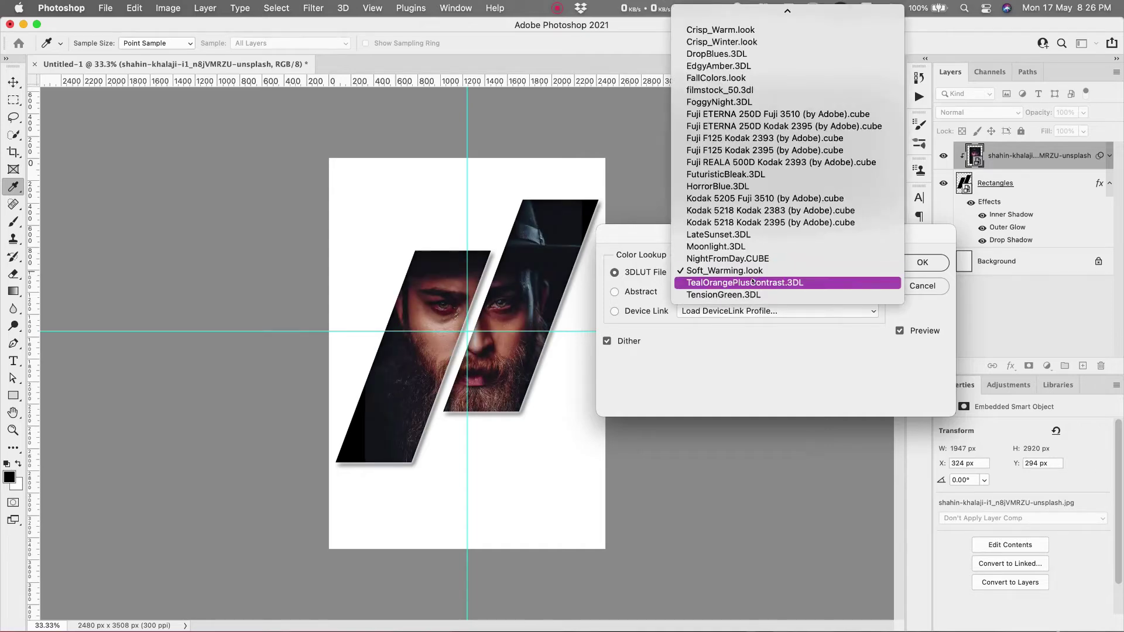
pyautogui.click(755, 283)
pyautogui.click(759, 273)
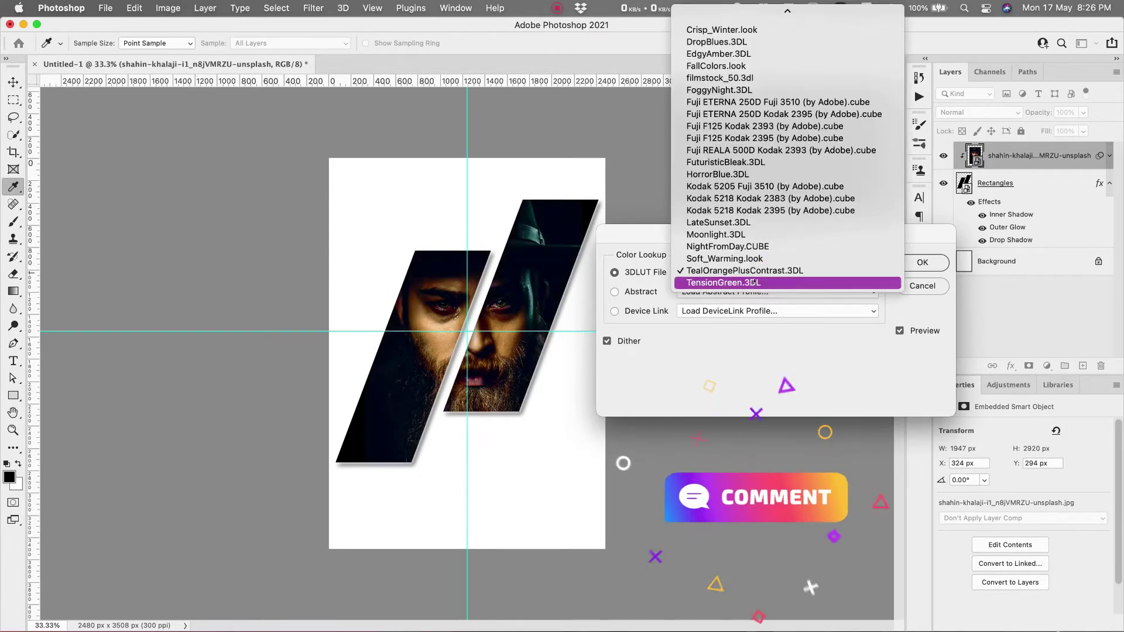
pyautogui.click(759, 282)
# Apply the Soft_Warming.look 3D LUT to the portrait and compare the image with the filter off and on.
pyautogui.click(759, 271)
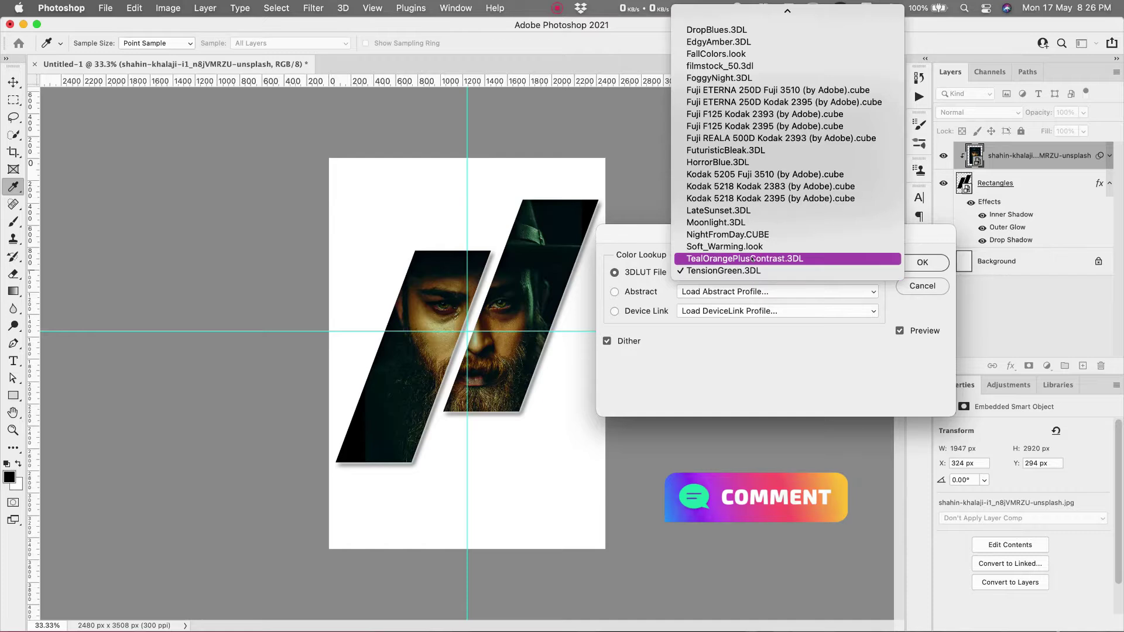
pyautogui.click(756, 246)
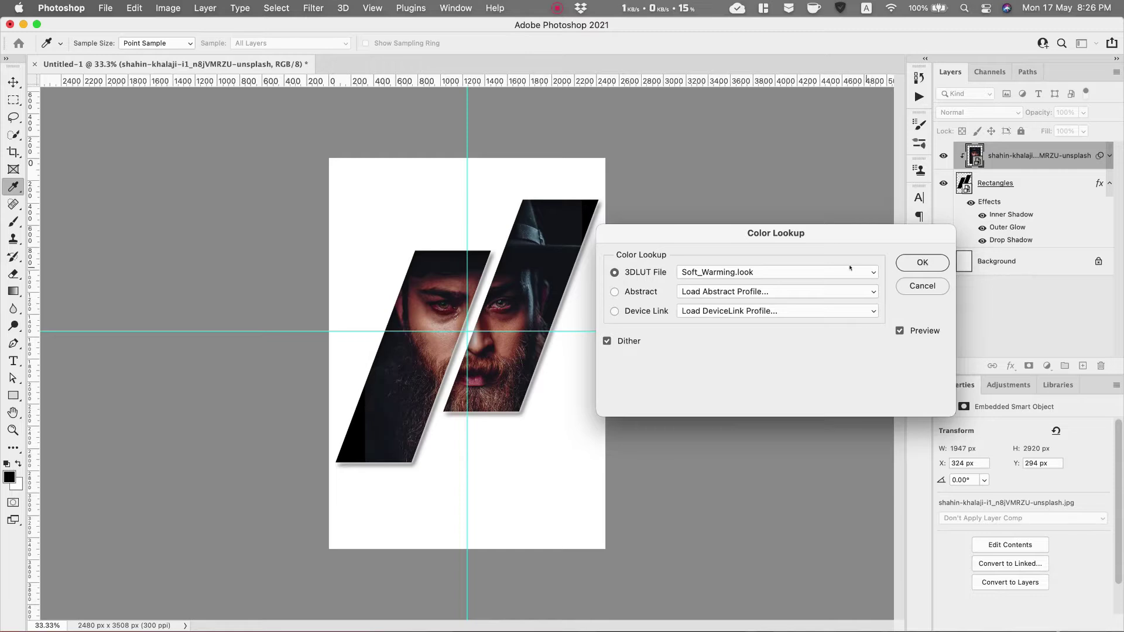
pyautogui.click(921, 262)
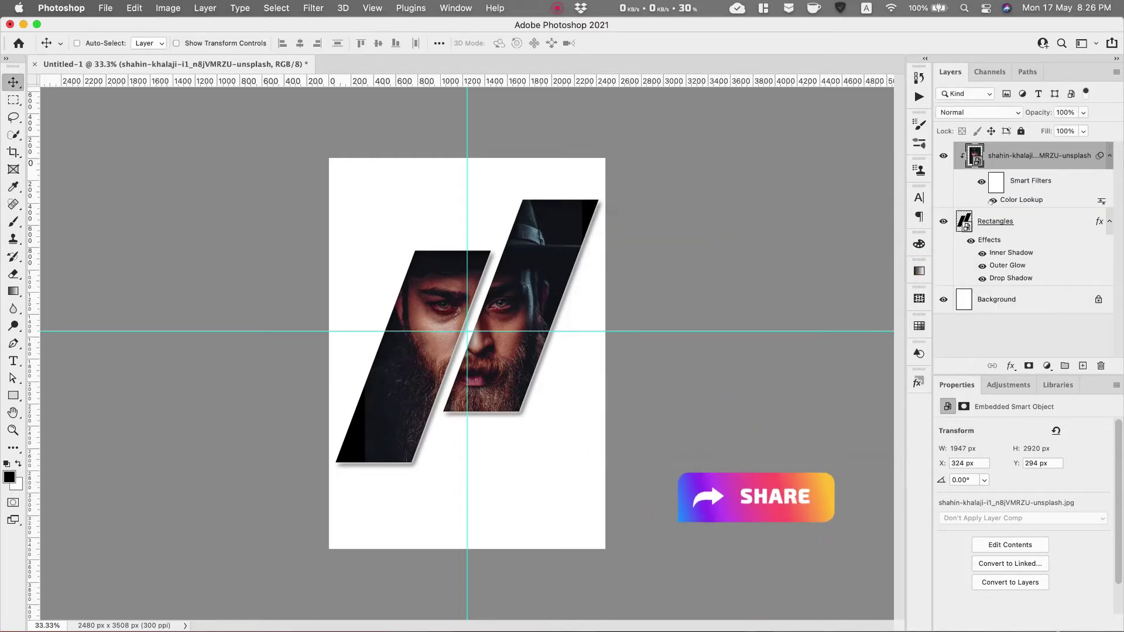
pyautogui.click(993, 200)
pyautogui.click(993, 201)
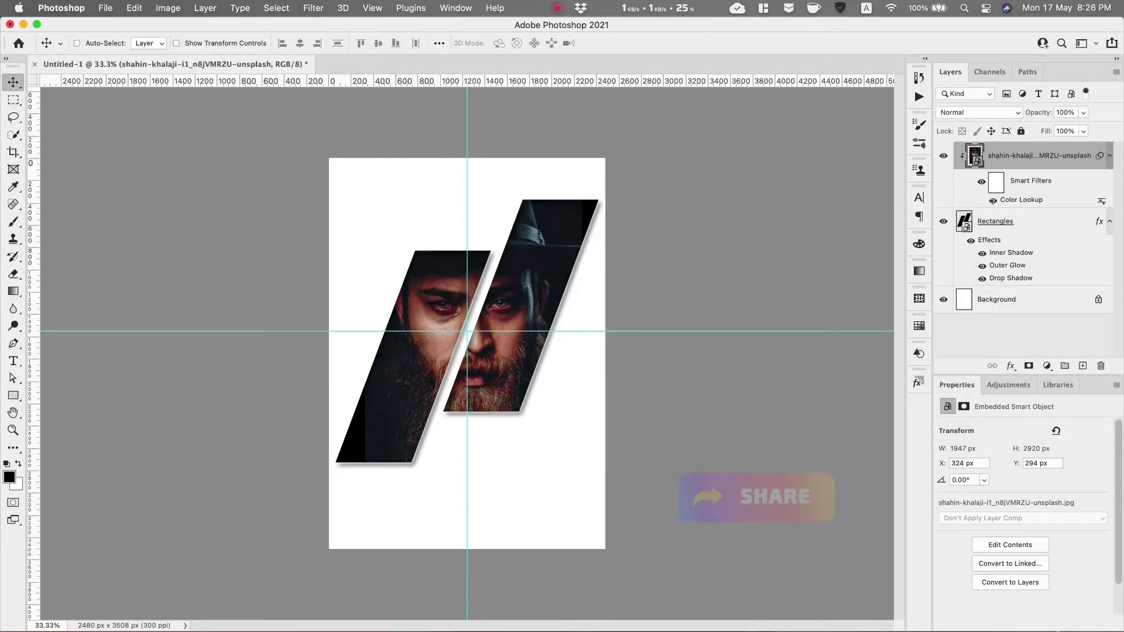
# Collapse the portrait's smart filters and the Rectangles effects, and select the Background layer.
pyautogui.click(1108, 156)
pyautogui.click(1109, 185)
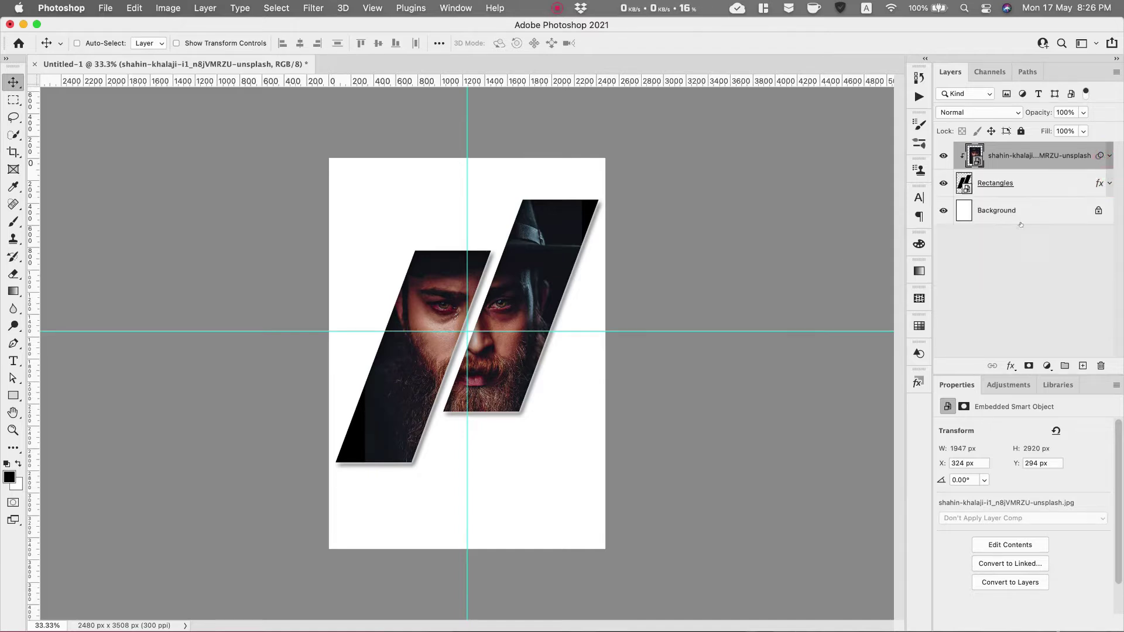
pyautogui.click(1025, 219)
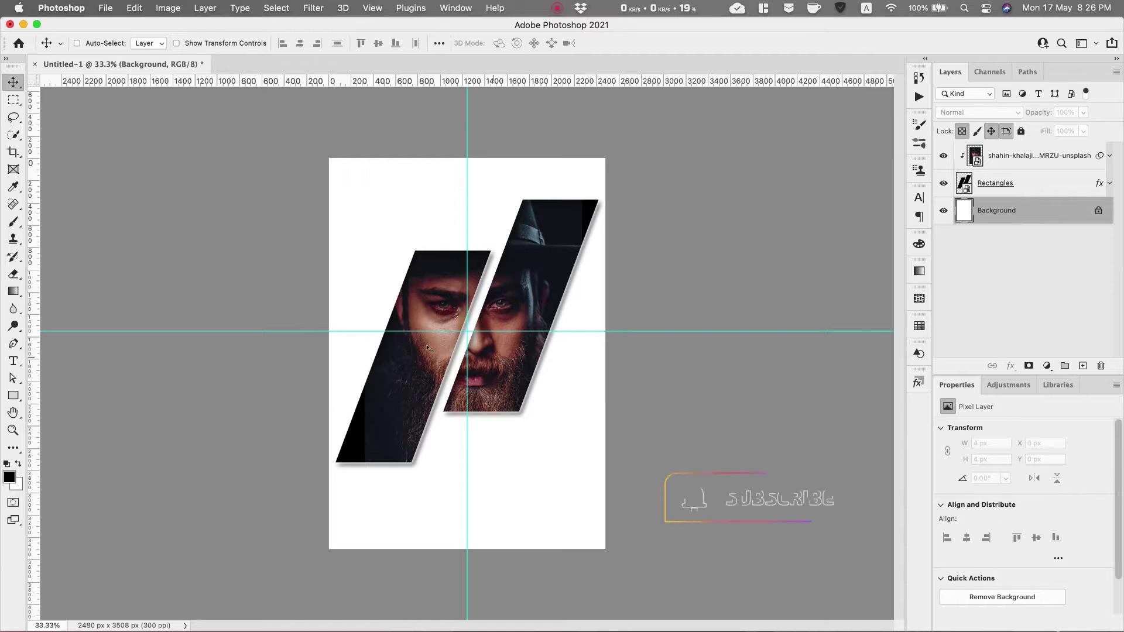
# Copy the line "There is No Equal" from the Text document in TextEdit and return to Photoshop.
pyautogui.press('super+Tab')
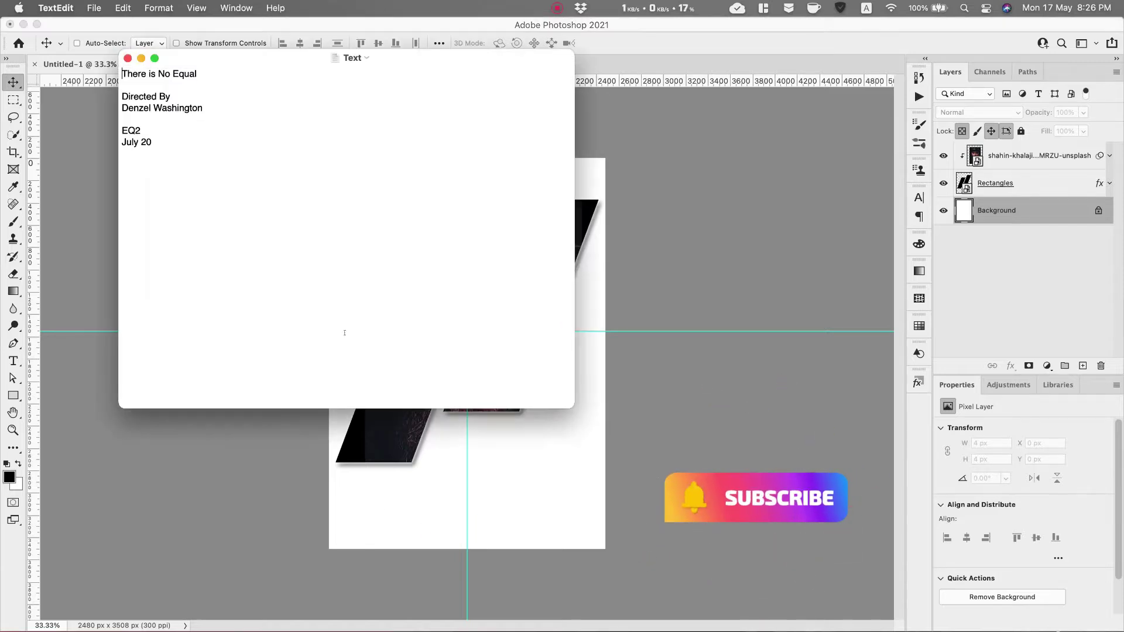
pyautogui.tripleClick(203, 70)
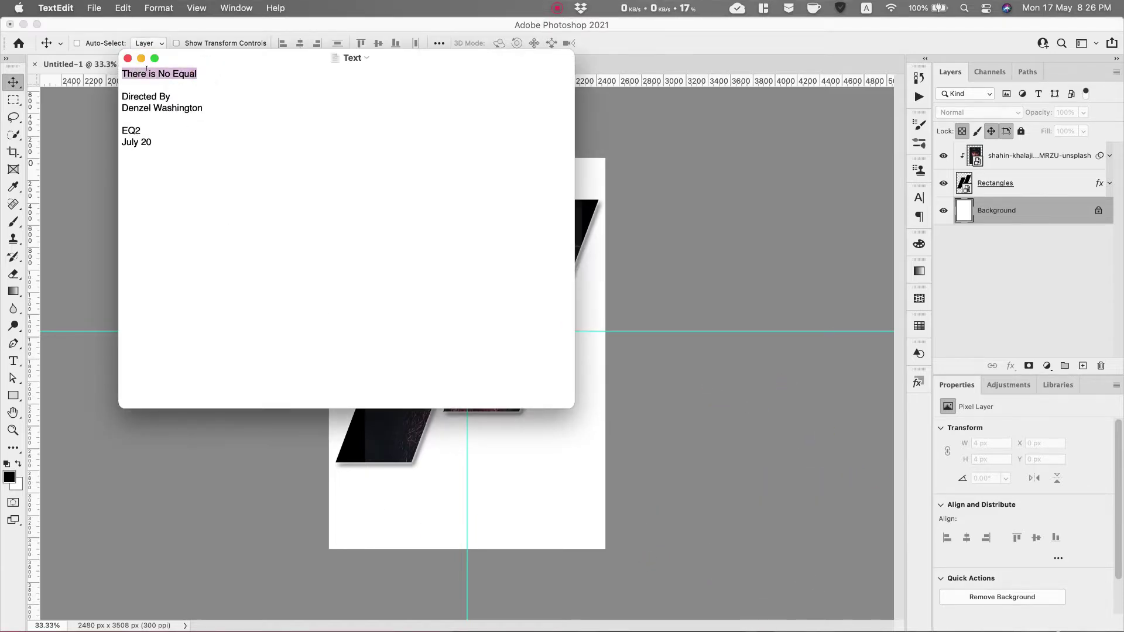
pyautogui.rightClick(150, 70)
pyautogui.click(167, 138)
pyautogui.click(128, 447)
# Add the copied line "There is No Equal" as 12 pt Poppins text above the left parallelogram.
pyautogui.press('z')
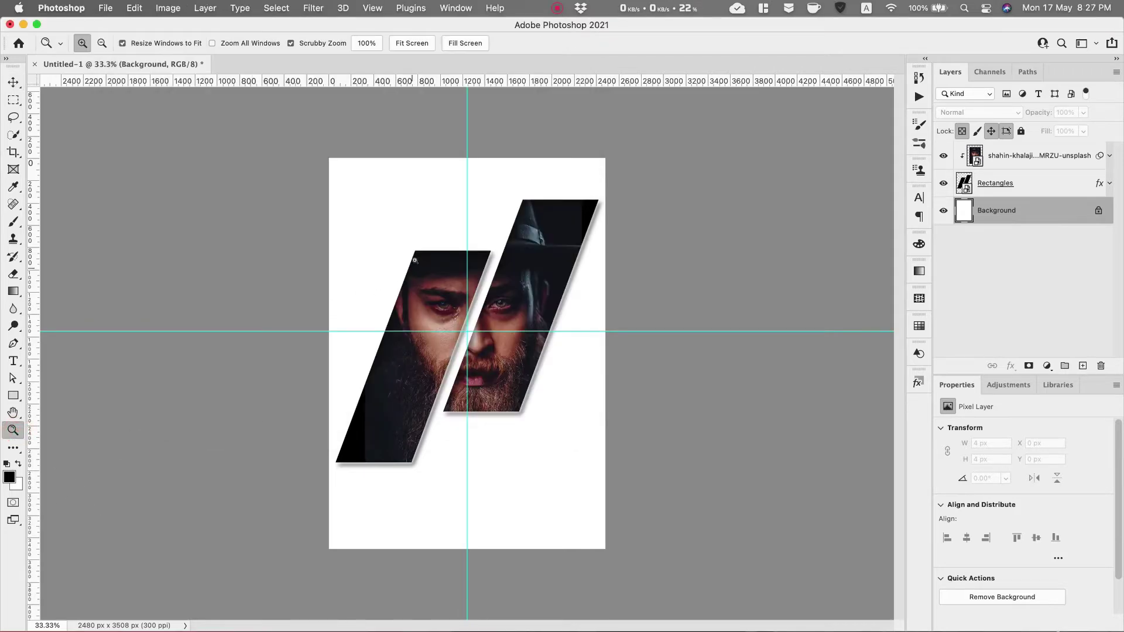
pyautogui.click(433, 251)
pyautogui.click(433, 252)
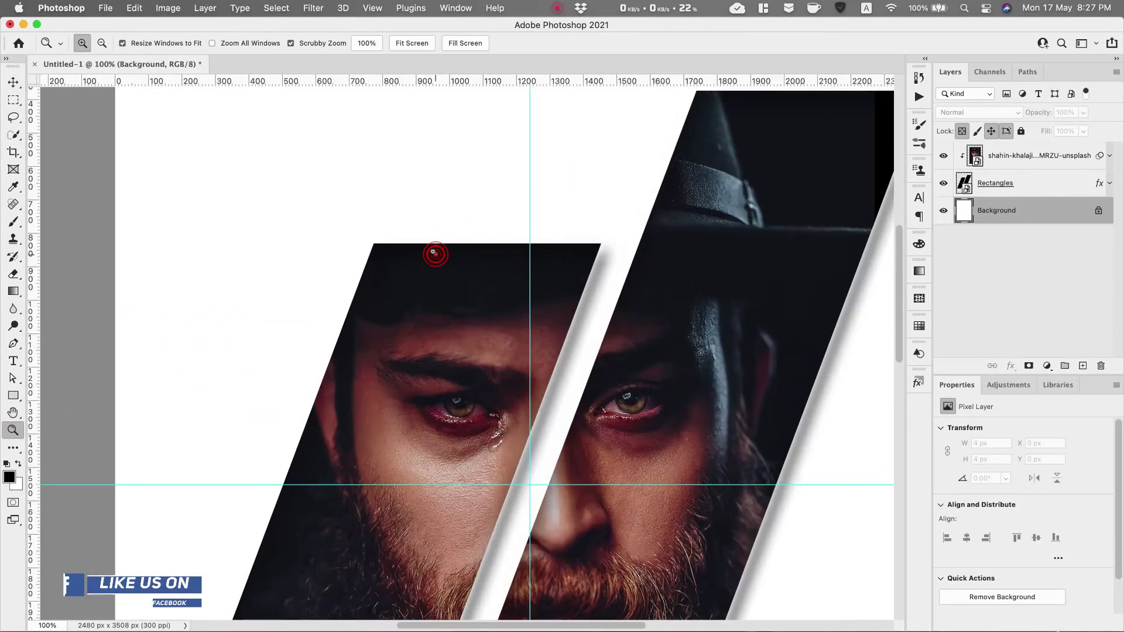
pyautogui.click(495, 264)
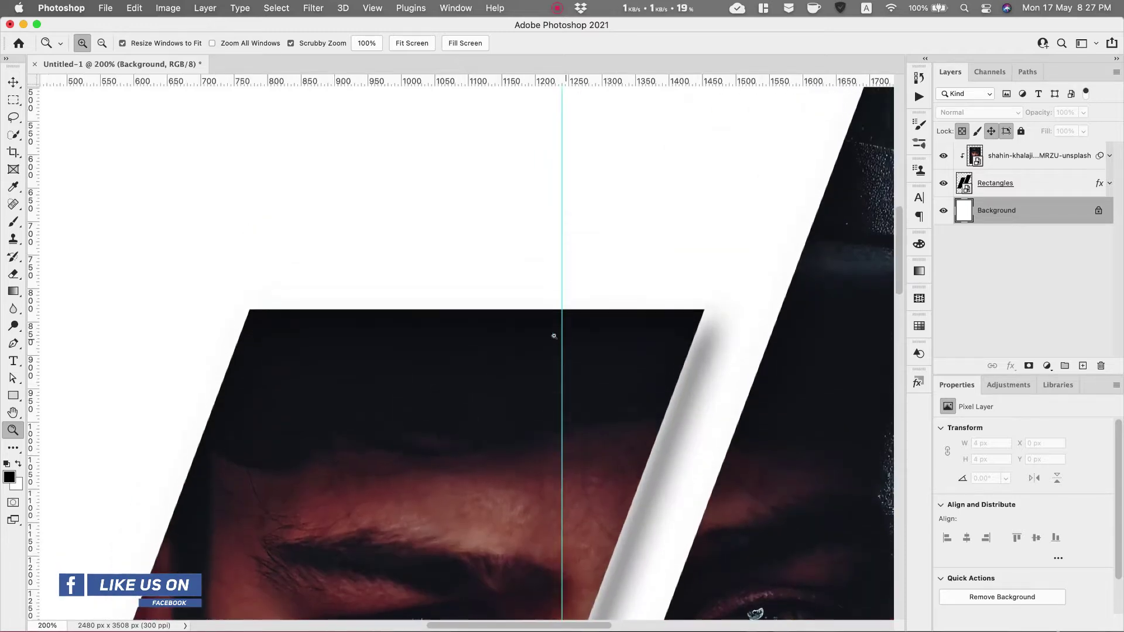
pyautogui.press('t')
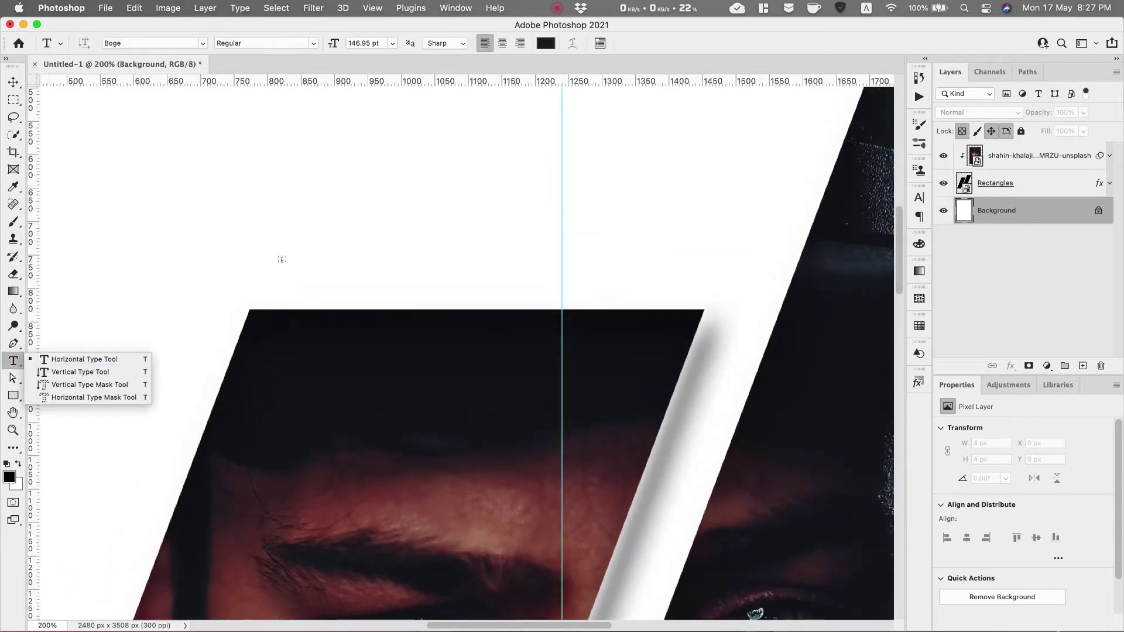
pyautogui.click(281, 258)
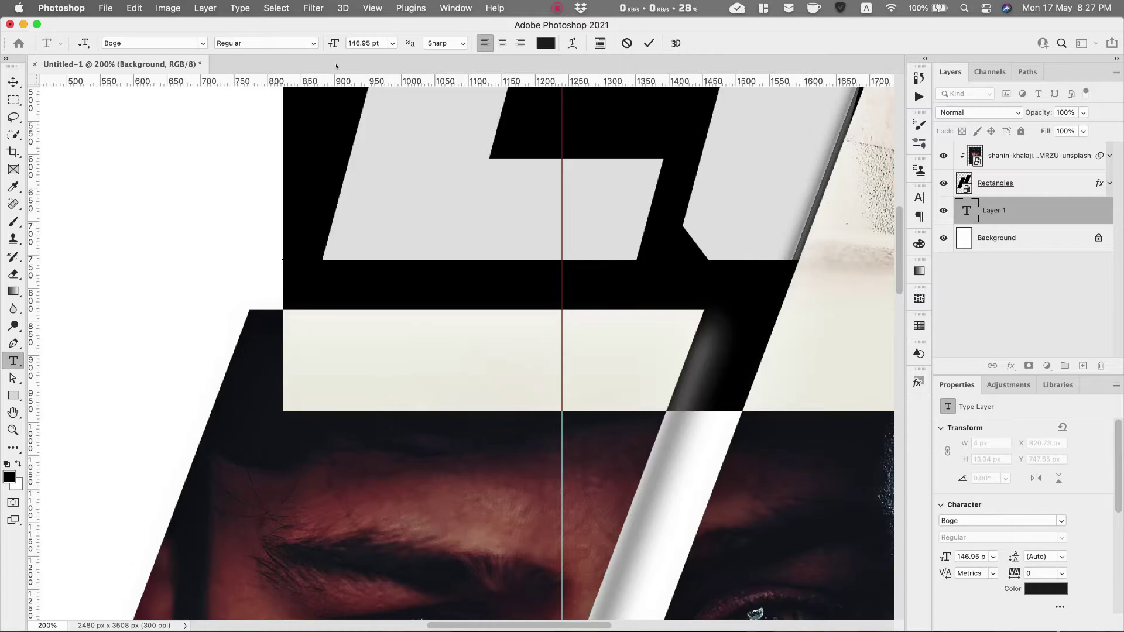
pyautogui.moveTo(331, 46); pyautogui.dragTo(242, 45)
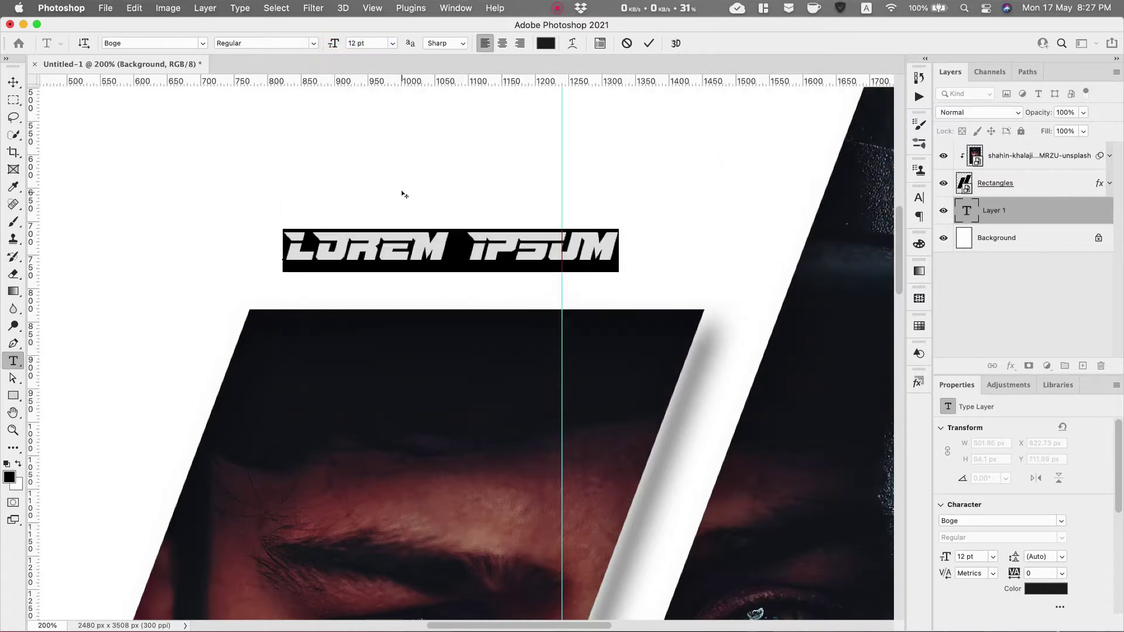
pyautogui.click(202, 43)
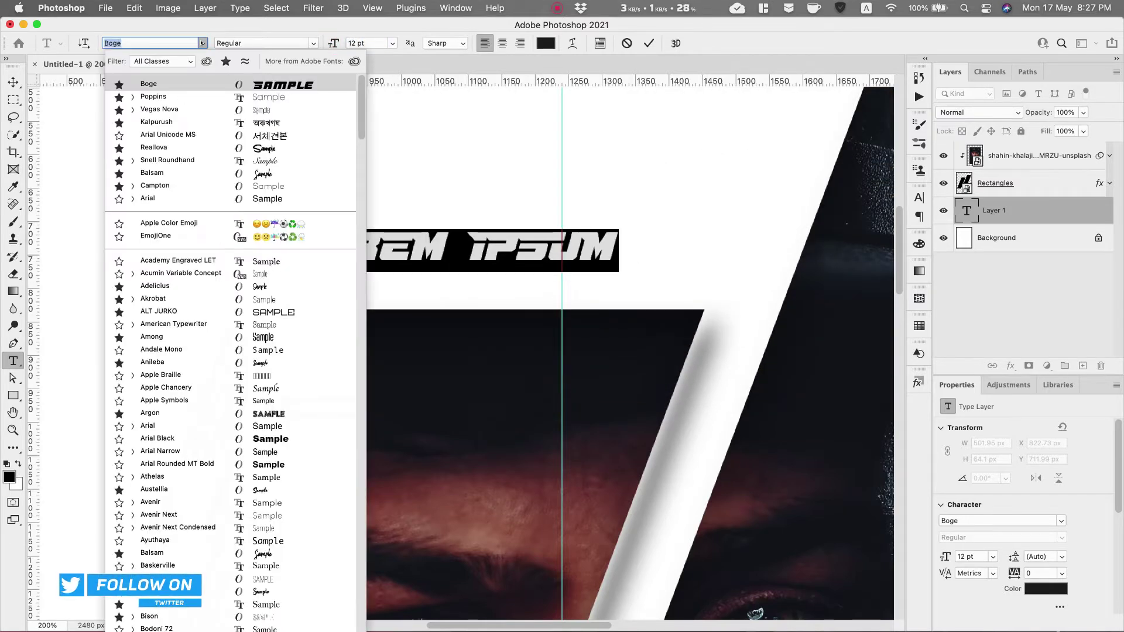
pyautogui.click(233, 97)
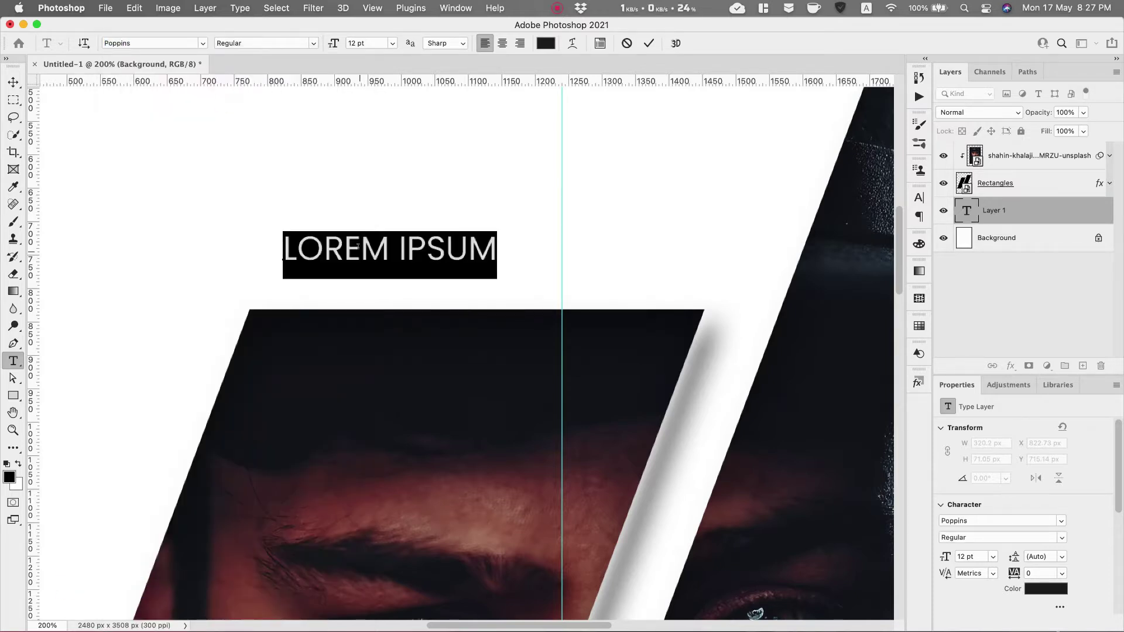
pyautogui.press('super+v')
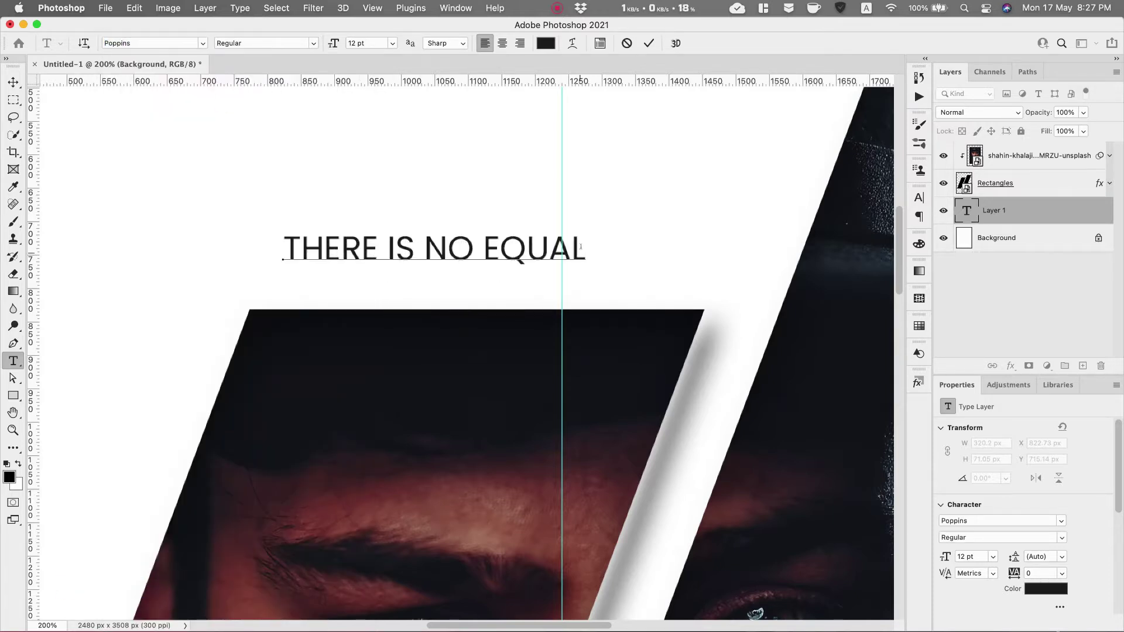
# Set the whole "There is No Equal" line to the ExtraBold Italic style and commit the text.
pyautogui.moveTo(580, 246); pyautogui.dragTo(277, 230)
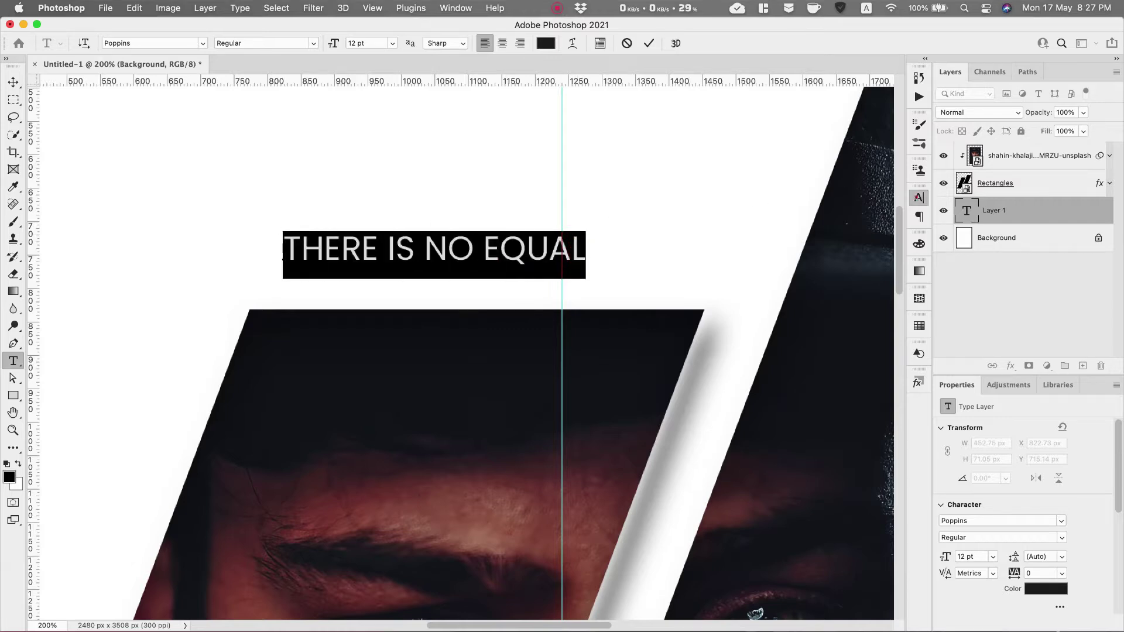
pyautogui.click(919, 198)
pyautogui.click(899, 218)
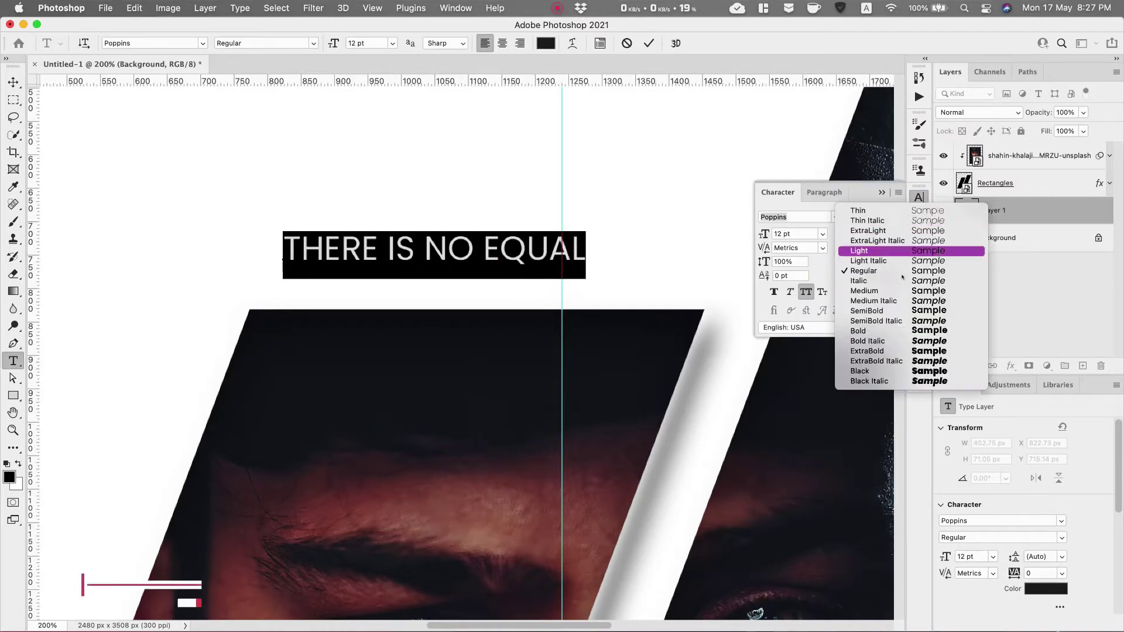
pyautogui.click(900, 361)
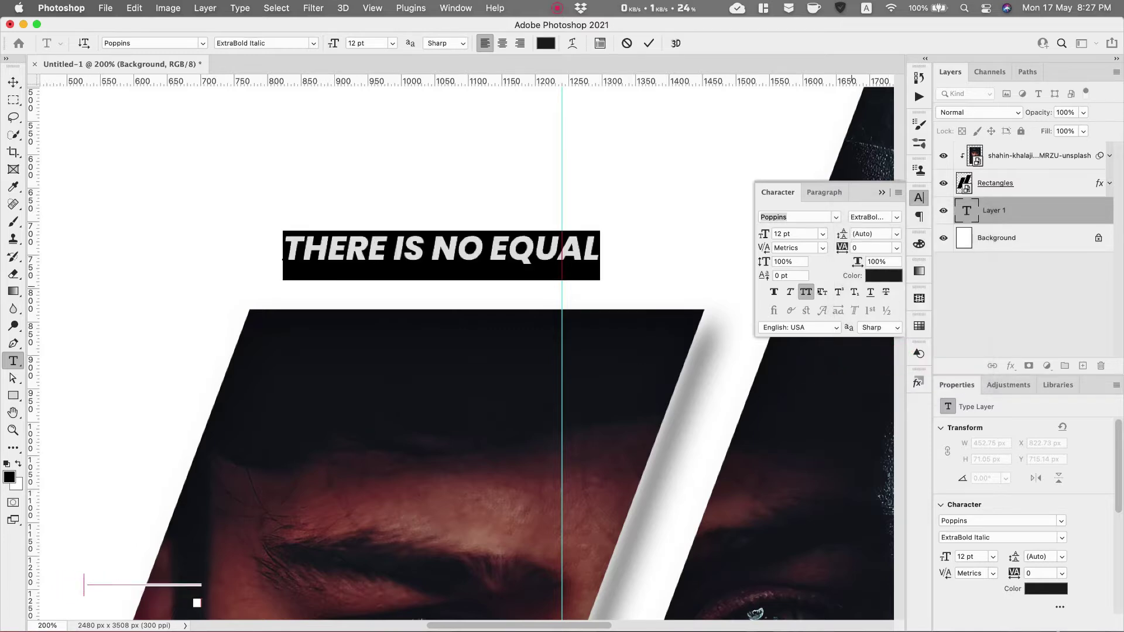
pyautogui.click(648, 43)
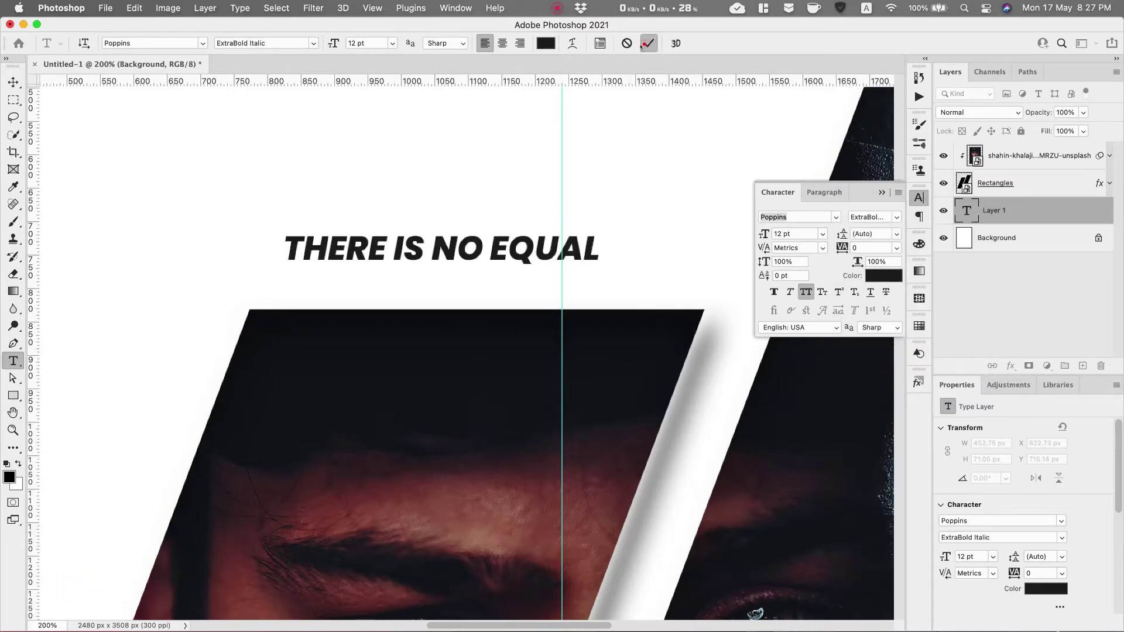
# Move the title onto the left parallelogram's top edge and scale it to about 143% to span the edge's width.
pyautogui.press('v')
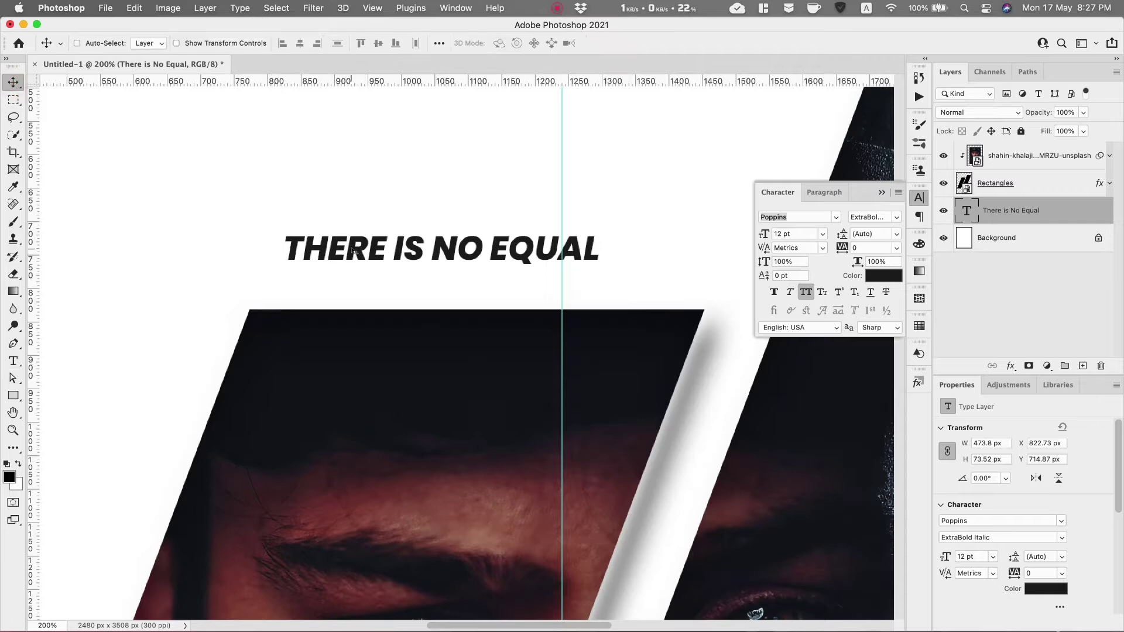
pyautogui.moveTo(355, 252); pyautogui.dragTo(326, 287)
pyautogui.press('super+t')
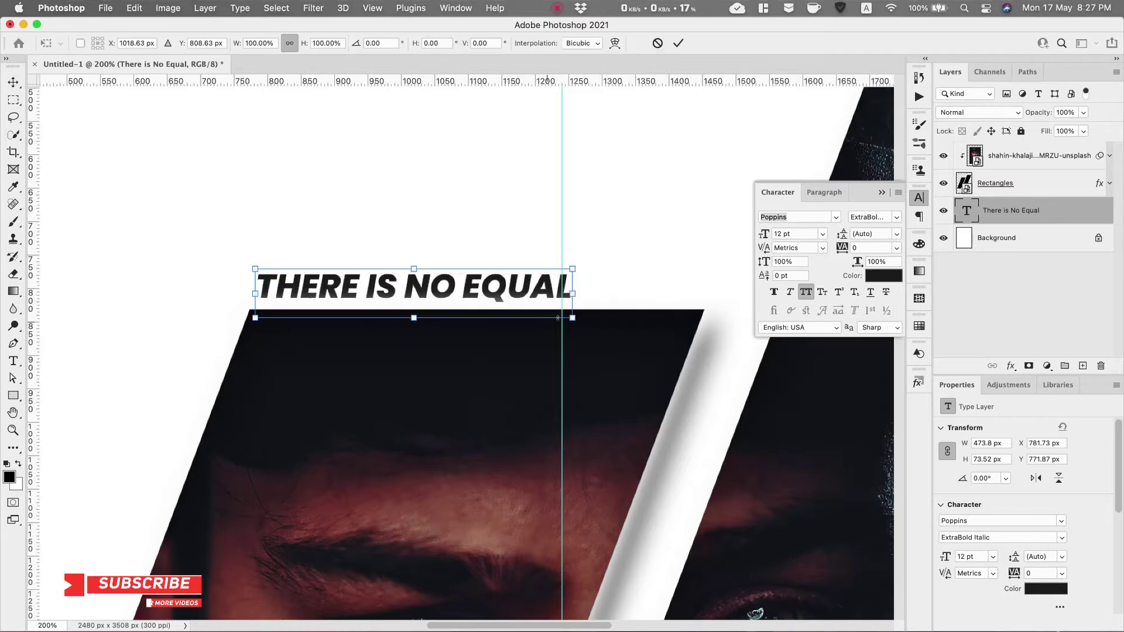
pyautogui.moveTo(571, 268); pyautogui.dragTo(710, 258)
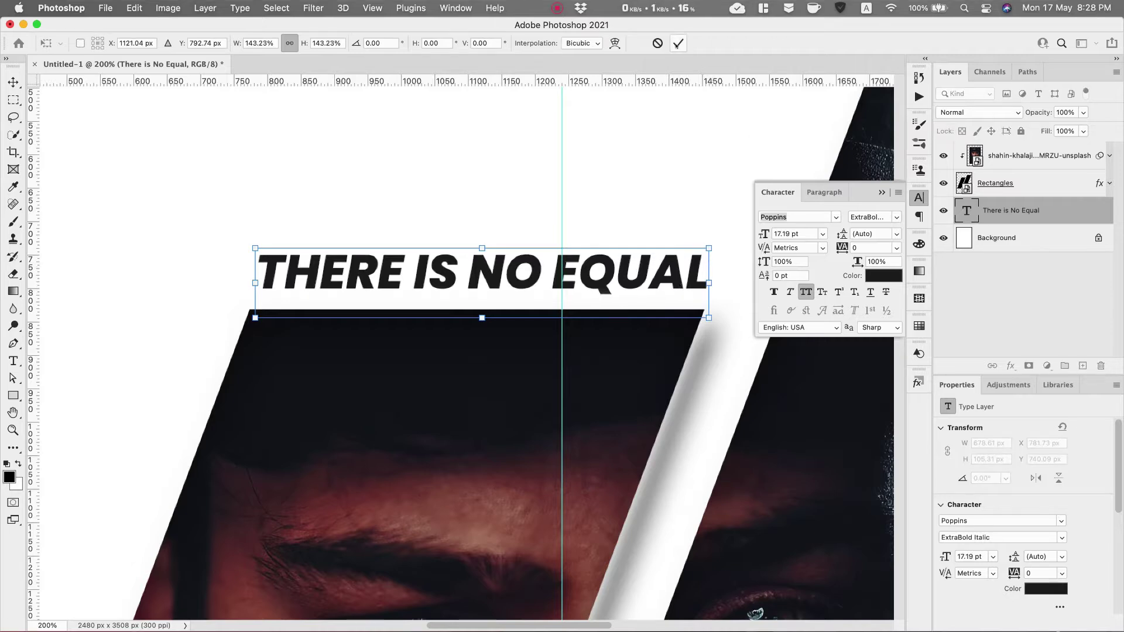
pyautogui.click(678, 43)
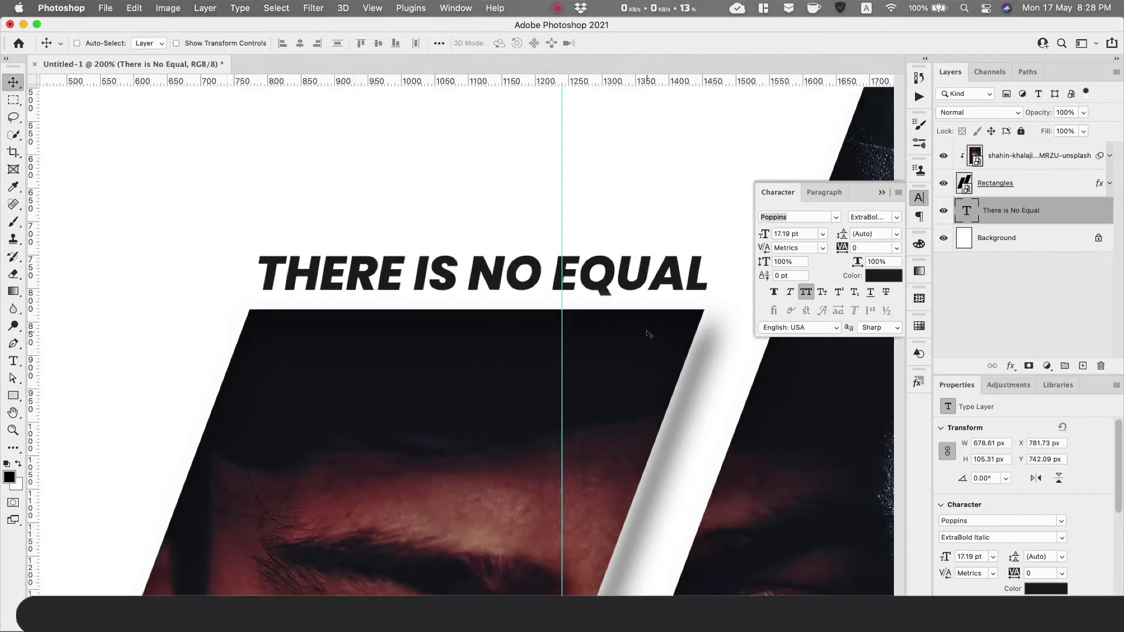
# Nudge the title to about X 783 px, Y 746 px, just above the left parallelogram, and collapse the character settings.
pyautogui.press('Down')
pyautogui.press('Right')
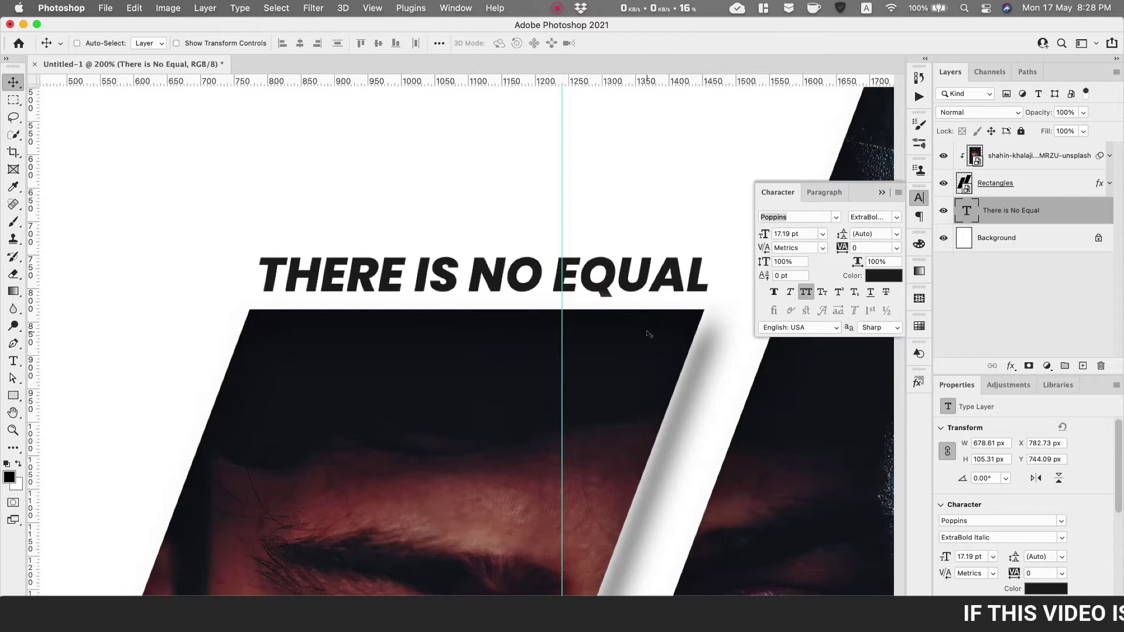
pyautogui.press('Right')
pyautogui.press('Right')
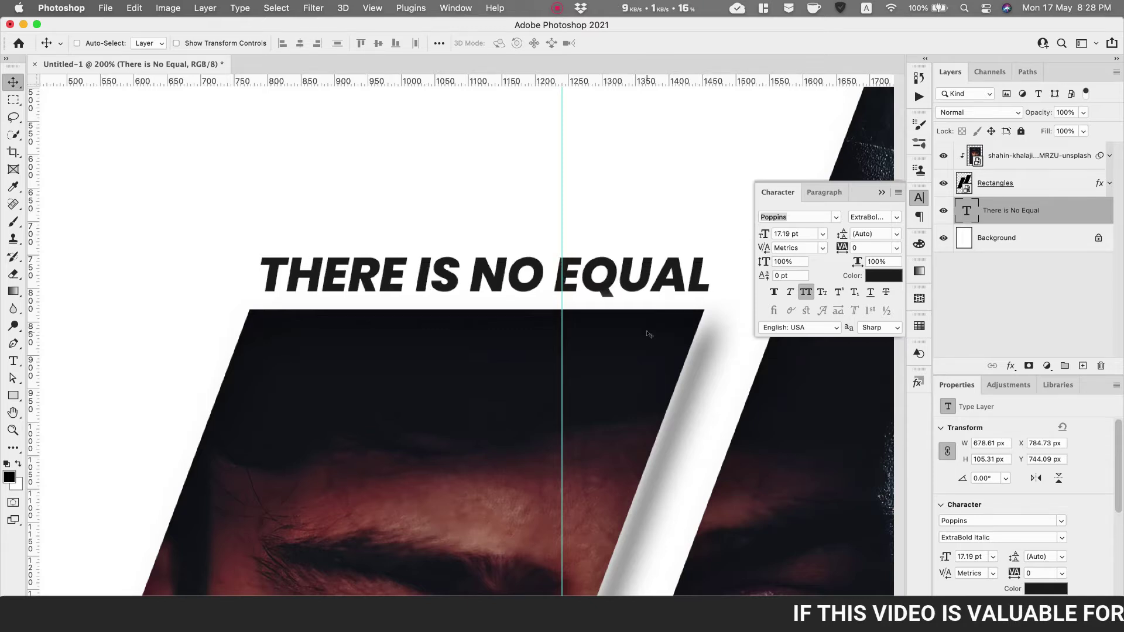
pyautogui.press('Left')
pyautogui.press('Left')
pyautogui.press('Down')
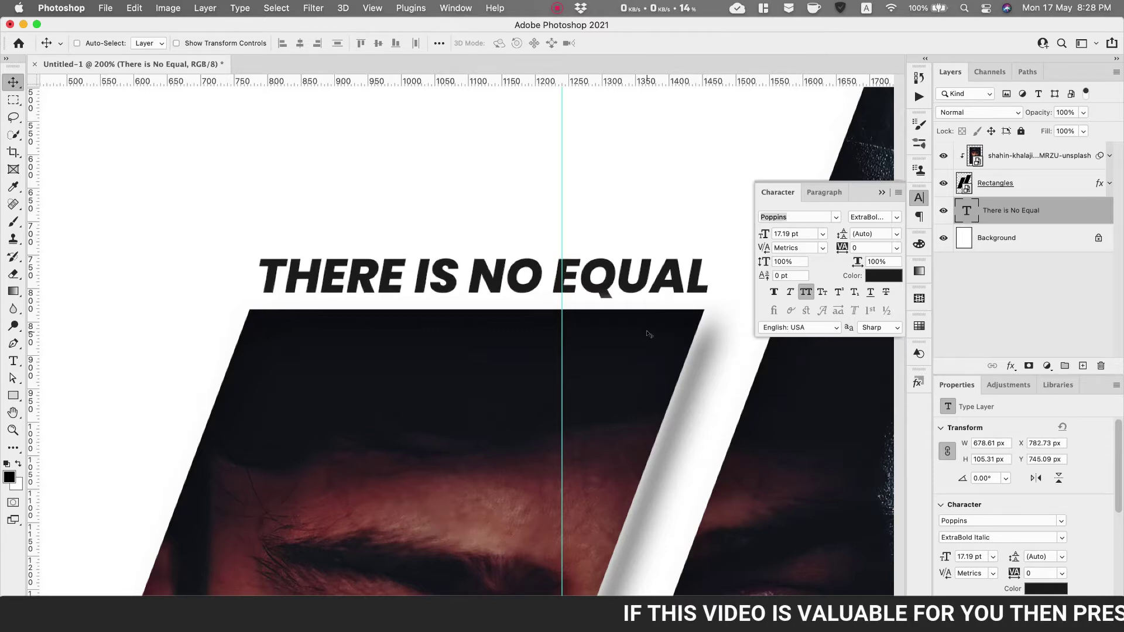
pyautogui.click(881, 193)
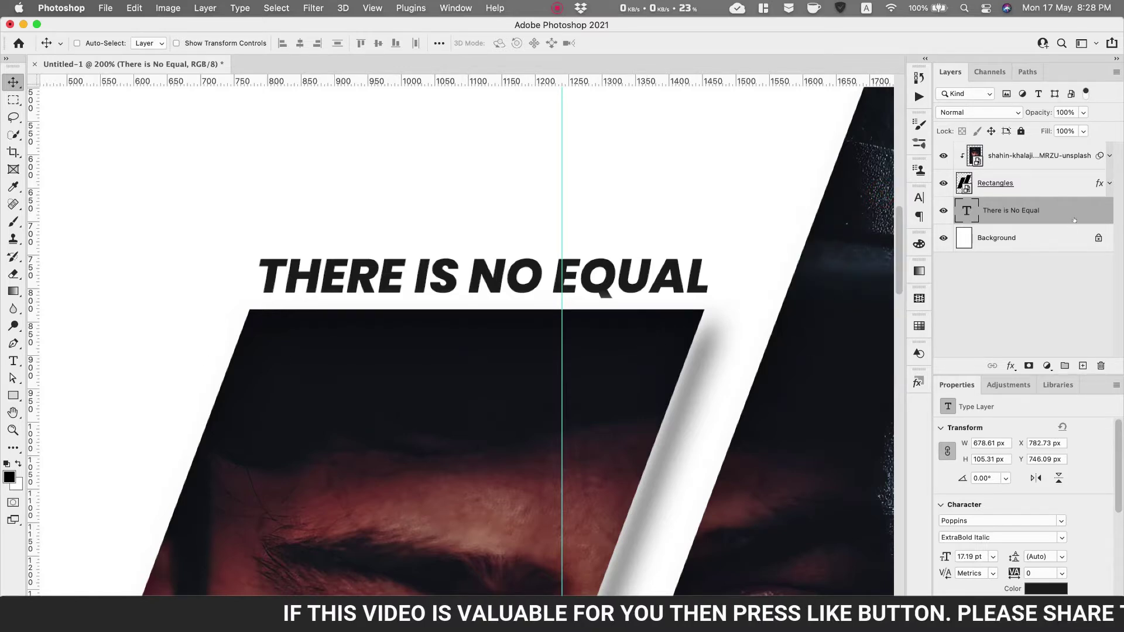
# Add a drop shadow to the "There is No Equal" layer with a distance of about 6 px and size 16 px.
pyautogui.doubleClick(1087, 212)
pyautogui.click(643, 505)
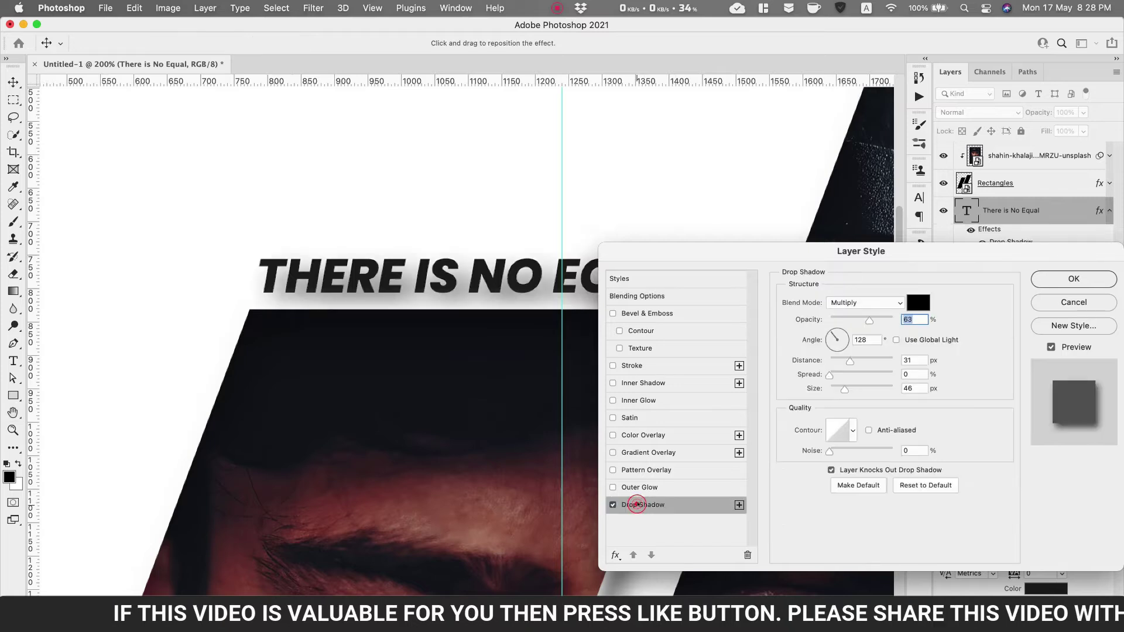
pyautogui.moveTo(843, 389); pyautogui.dragTo(831, 355)
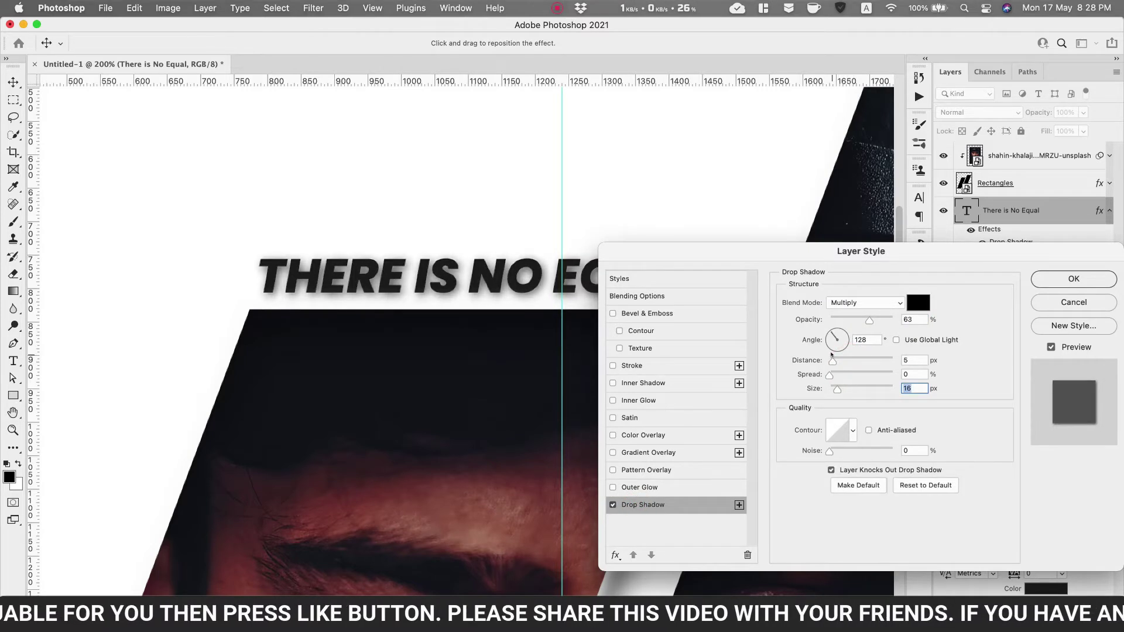
# Add a 2 px white stroke positioned outside the title's letters.
pyautogui.click(661, 368)
pyautogui.write('1')
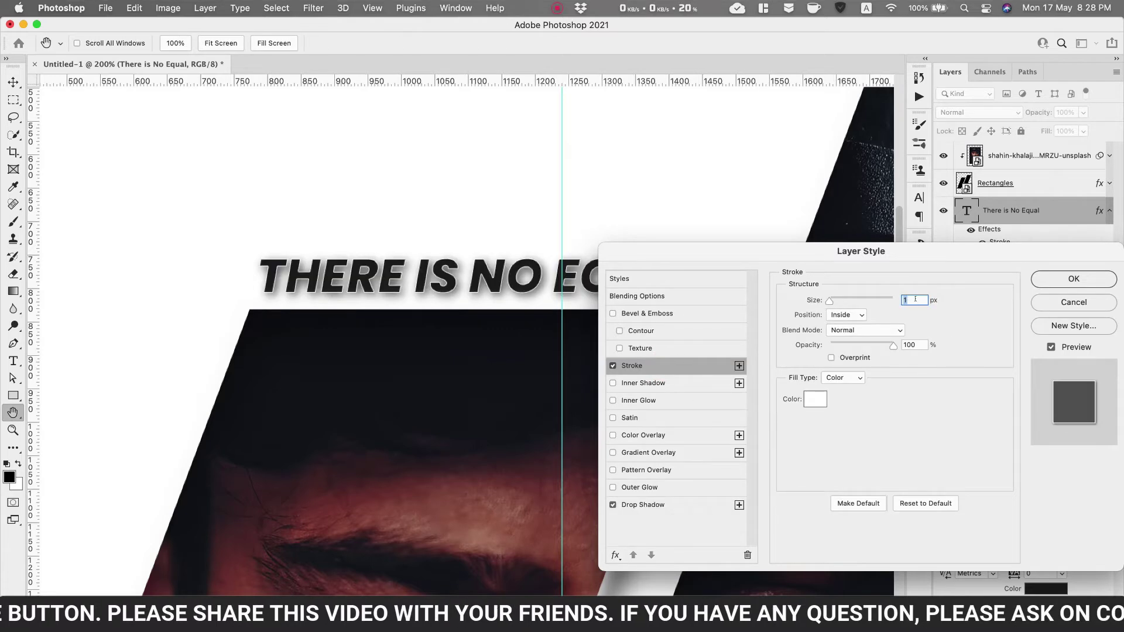
pyautogui.click(857, 315)
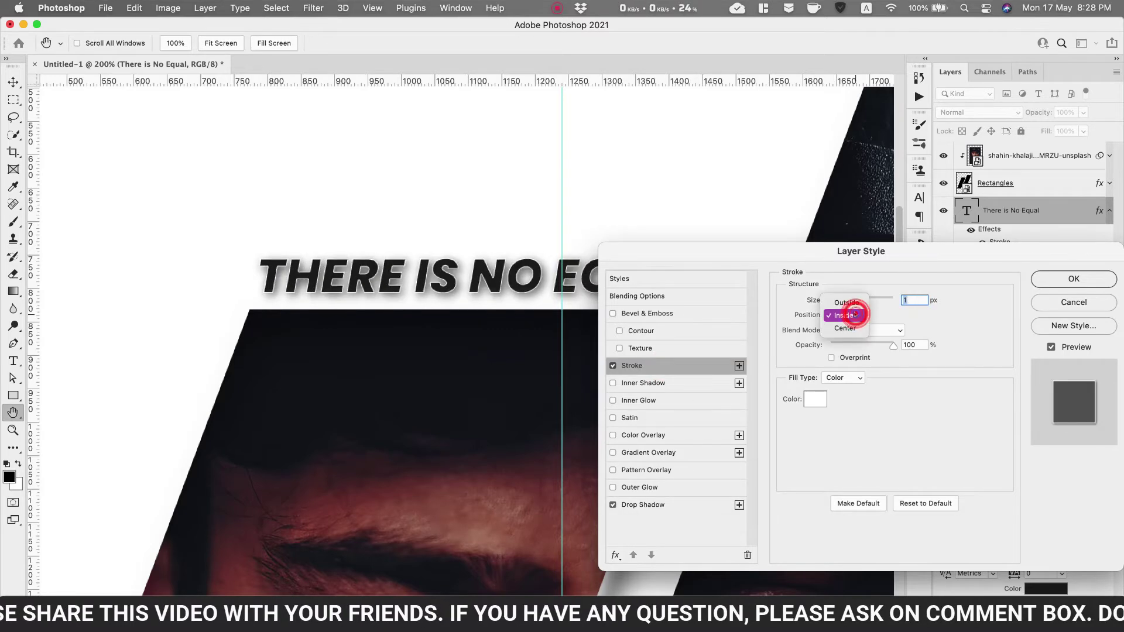
pyautogui.click(843, 299)
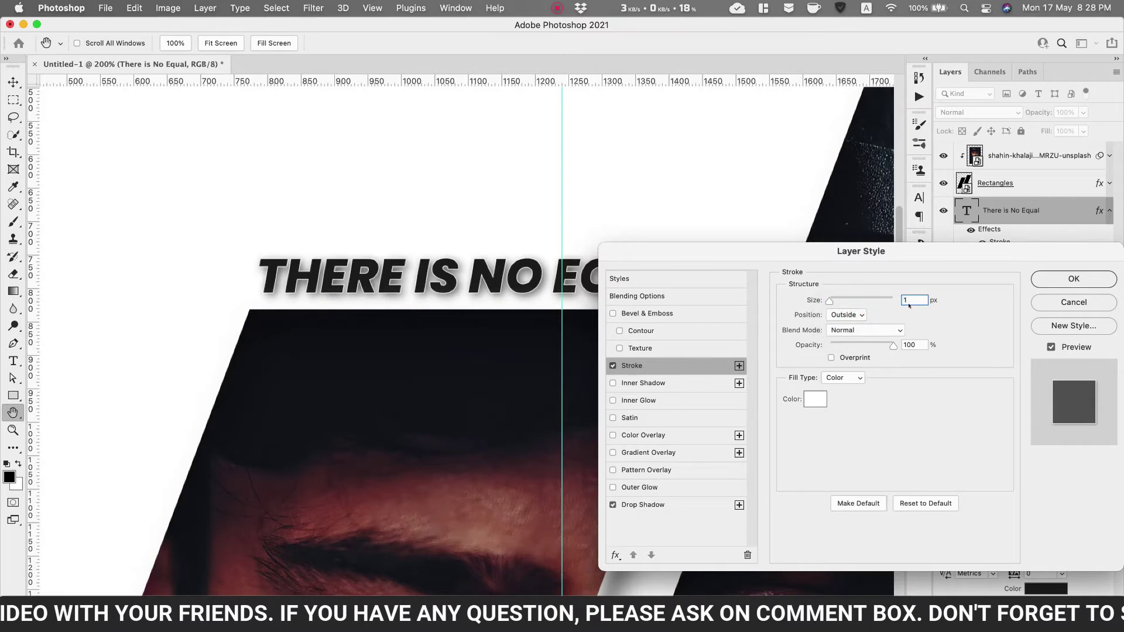
pyautogui.press('Up')
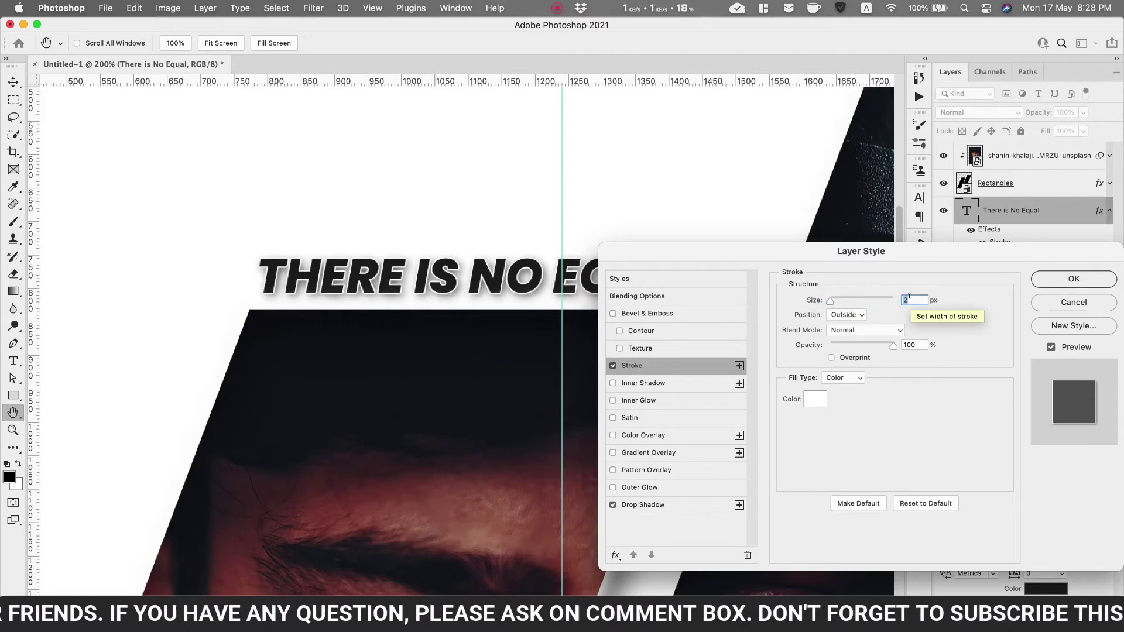
# Reduce the title's drop shadow size to 7 px and apply the layer style.
pyautogui.click(697, 505)
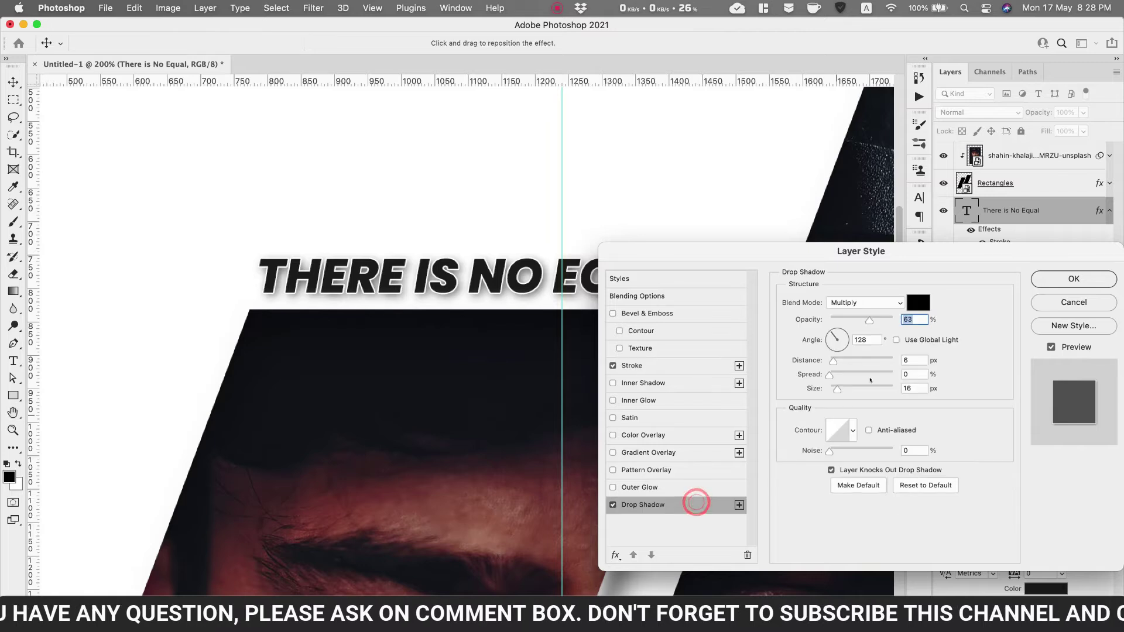
pyautogui.doubleClick(913, 360)
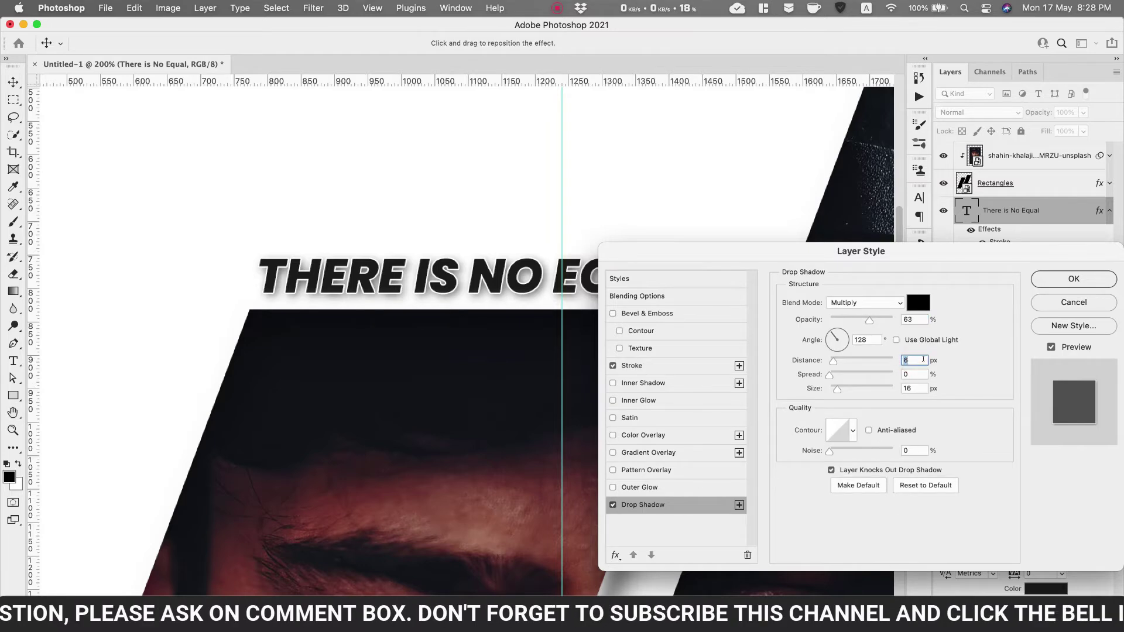
pyautogui.doubleClick(914, 386)
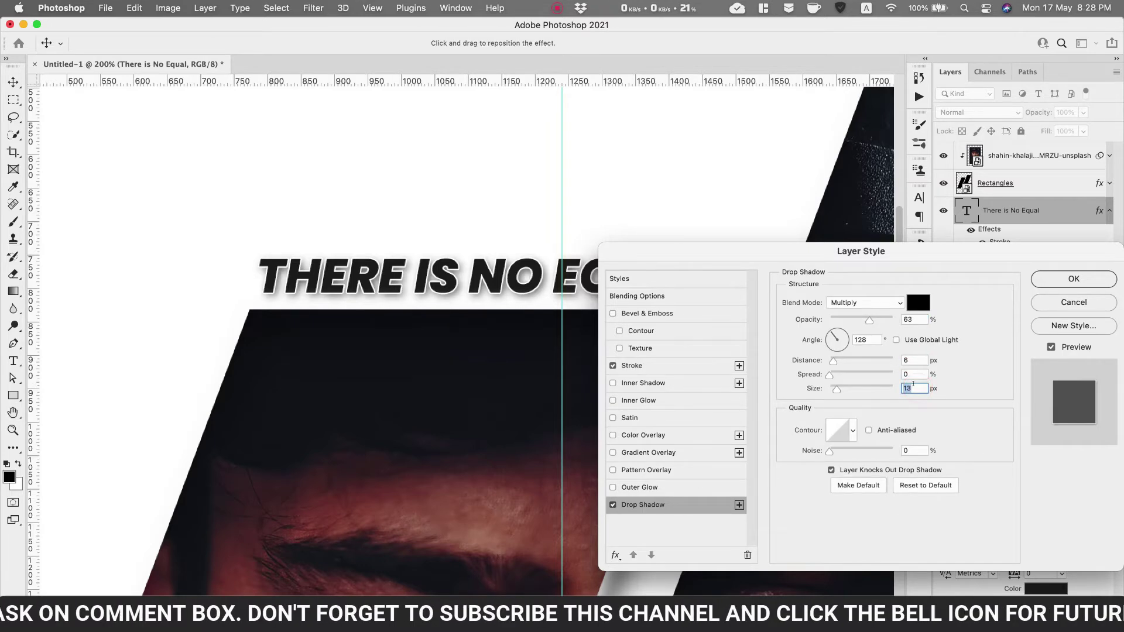
pyautogui.press('Down')
pyautogui.press('Down')
pyautogui.press('Down')
pyautogui.press('Down')
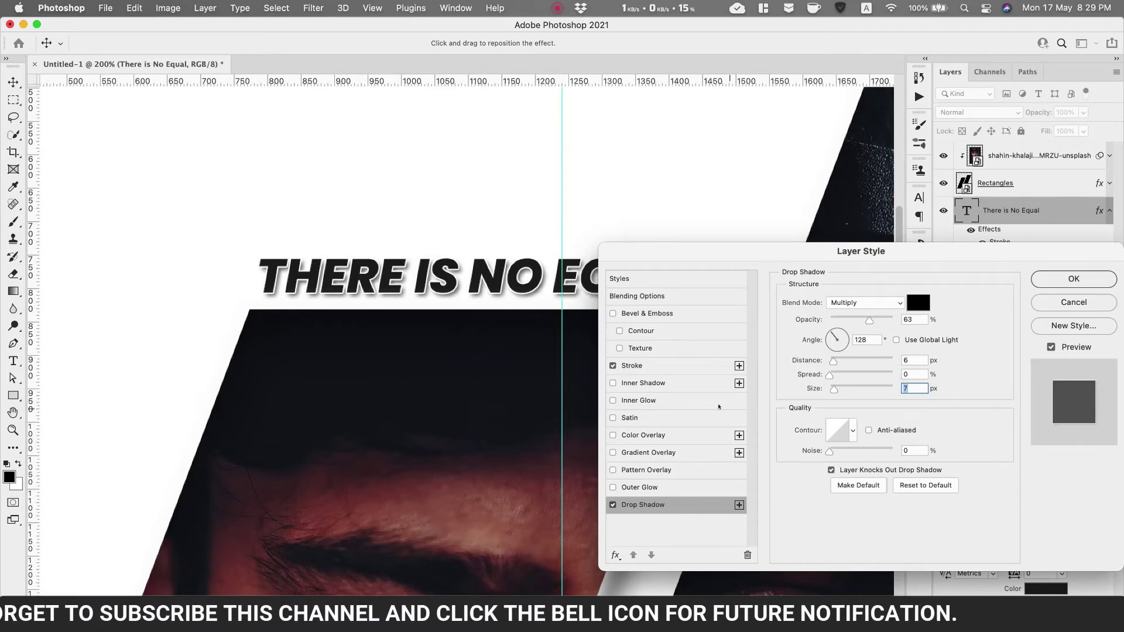
pyautogui.click(1047, 282)
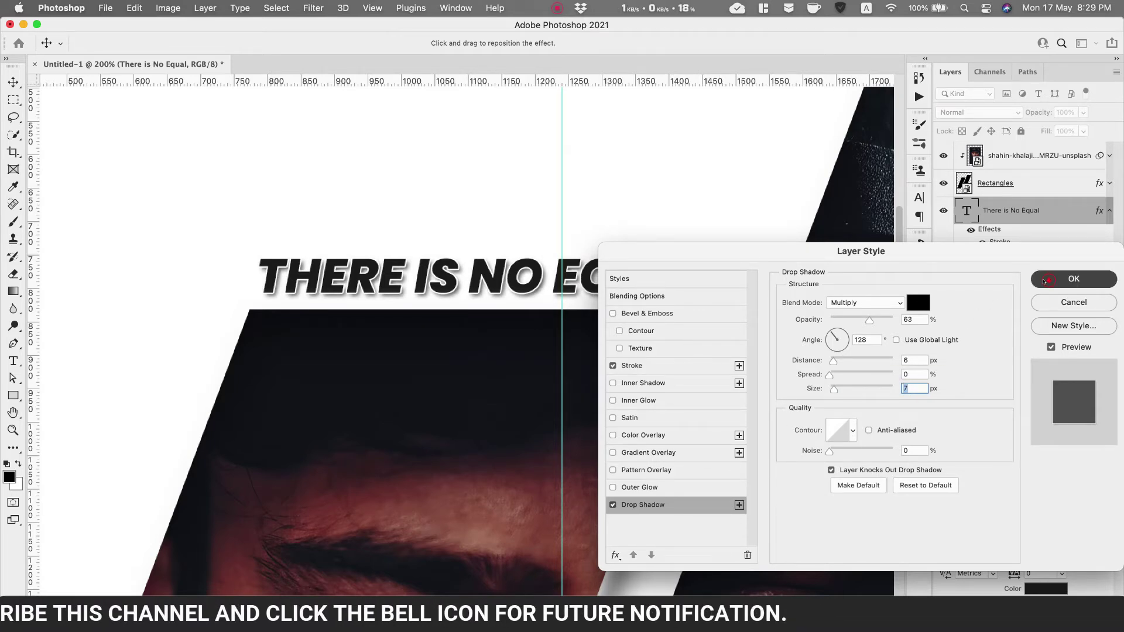
# Fit the whole poster in view, switch to TextEdit and copy the "Directed By" line, returning to Photoshop.
pyautogui.press('z')
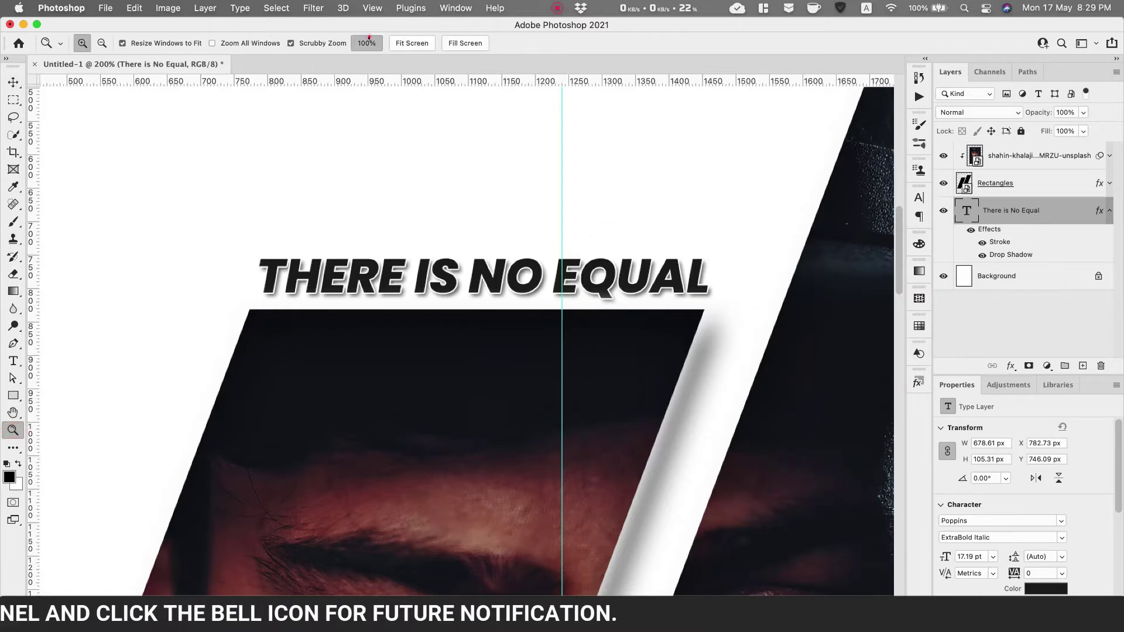
pyautogui.click(366, 42)
pyautogui.click(412, 43)
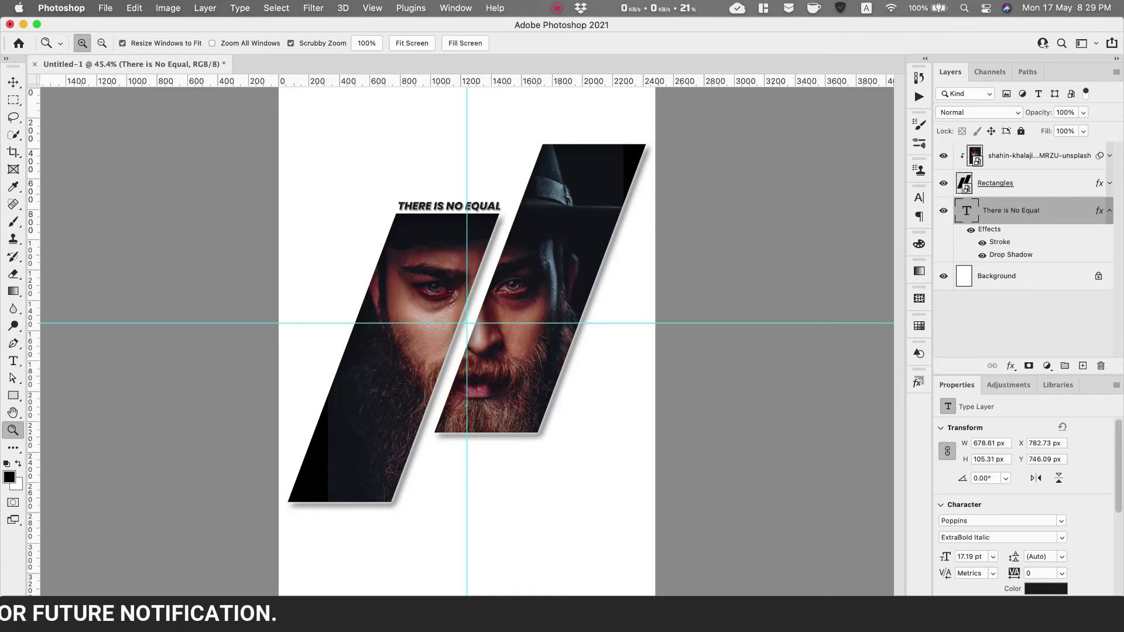
pyautogui.press('super+Tab')
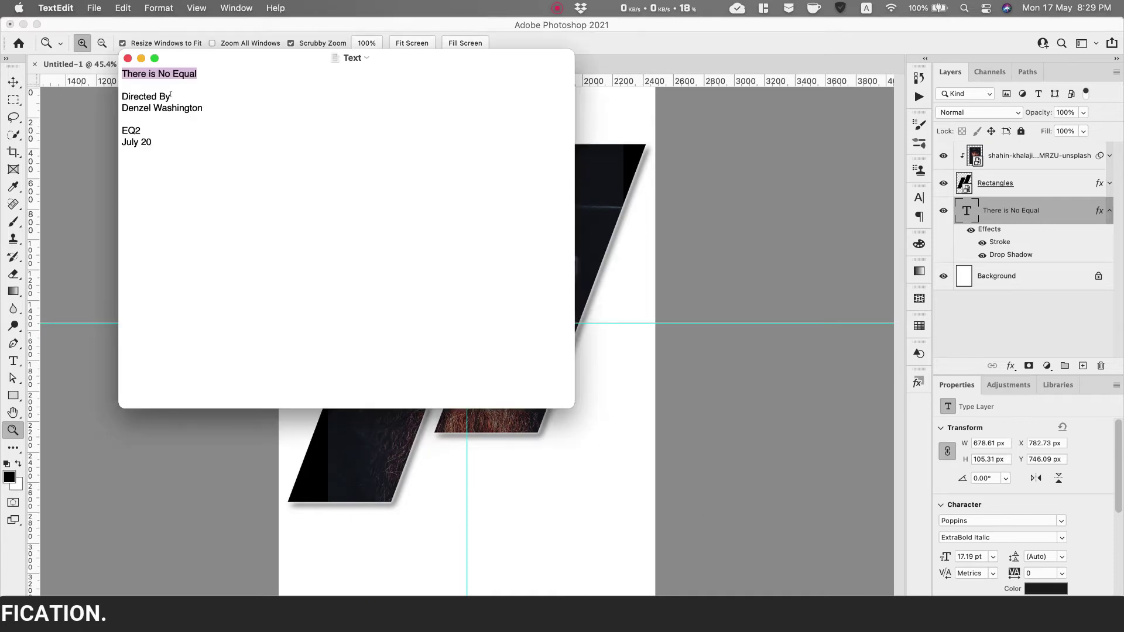
pyautogui.moveTo(171, 95); pyautogui.dragTo(121, 96)
pyautogui.rightClick(157, 95)
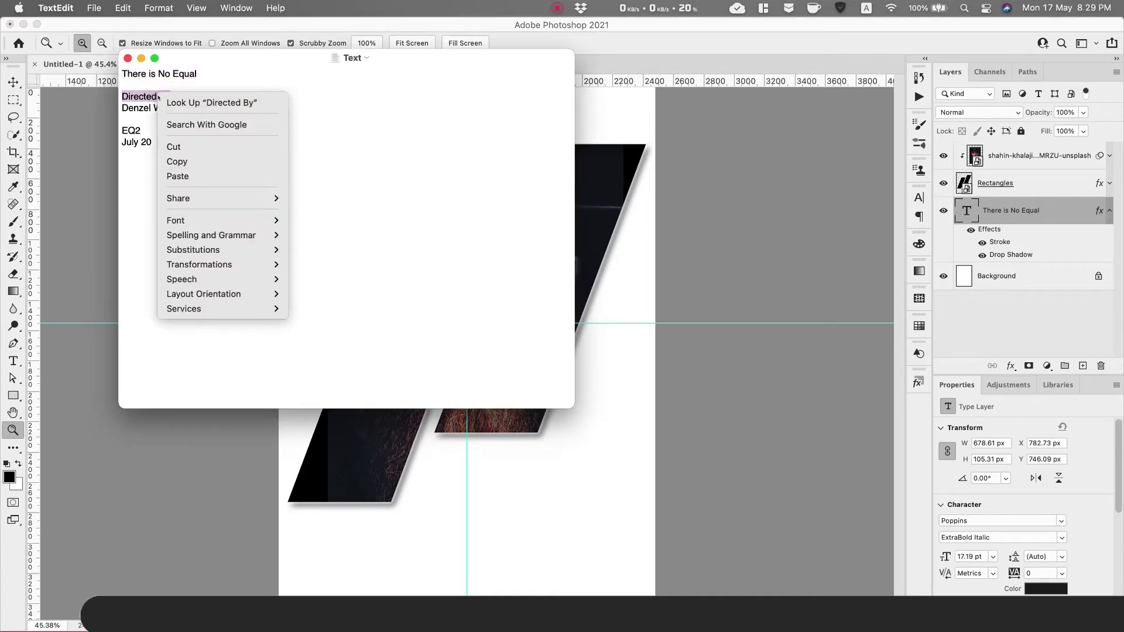
pyautogui.click(181, 161)
pyautogui.press('super+Tab')
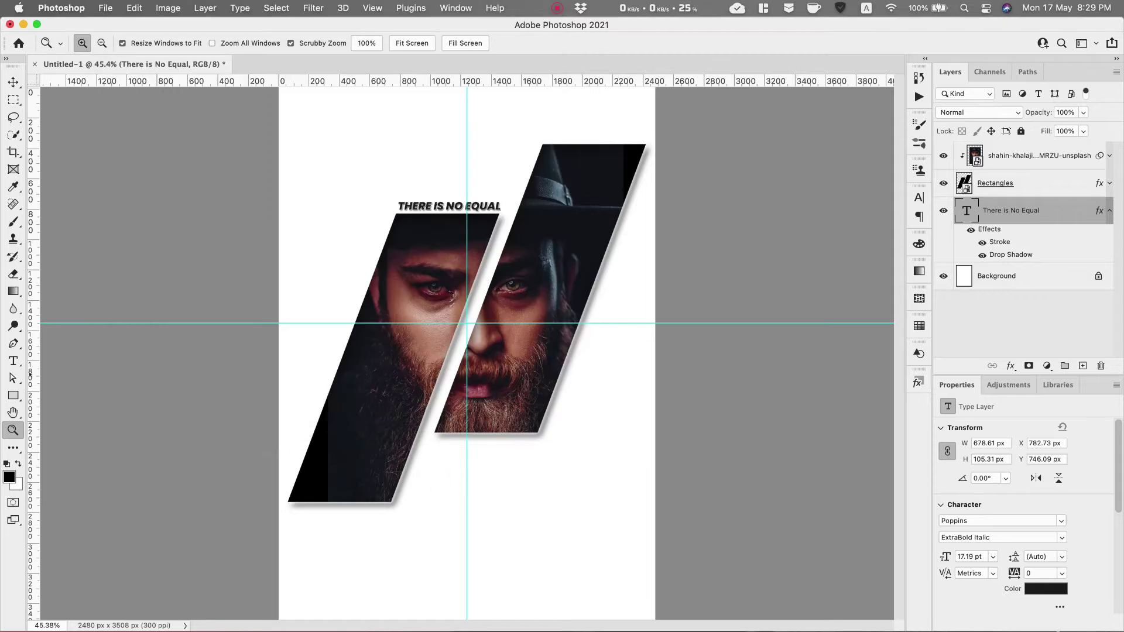
# Add a new text layer with the copied "Directed By" at about X 1010 px, Y 2343 px, just below the right parallelogram.
pyautogui.click(13, 362)
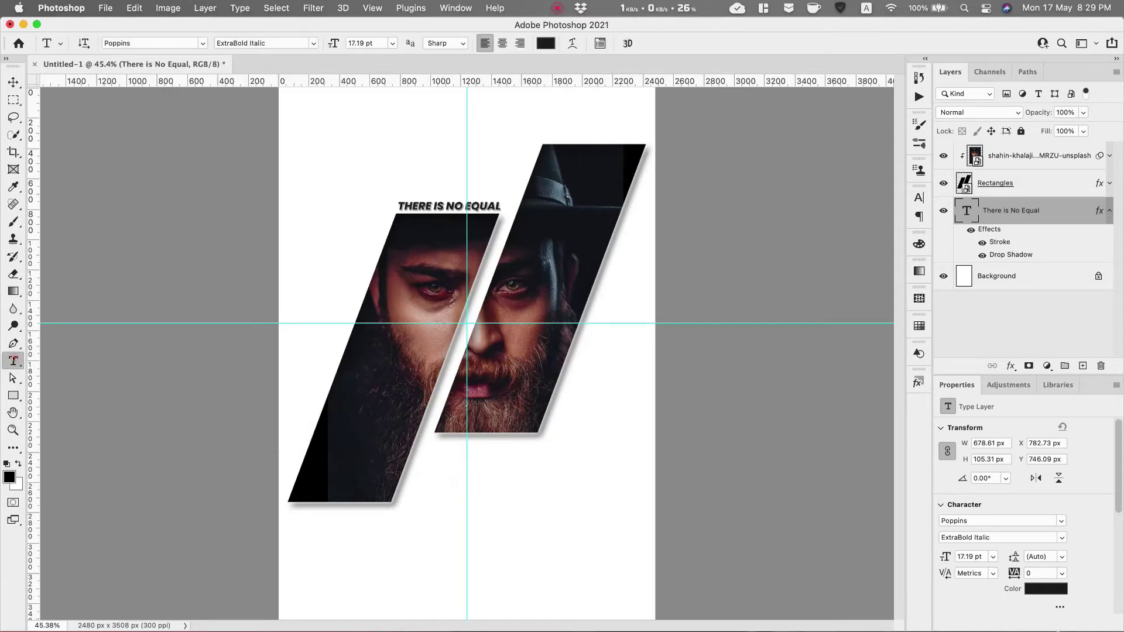
pyautogui.click(442, 463)
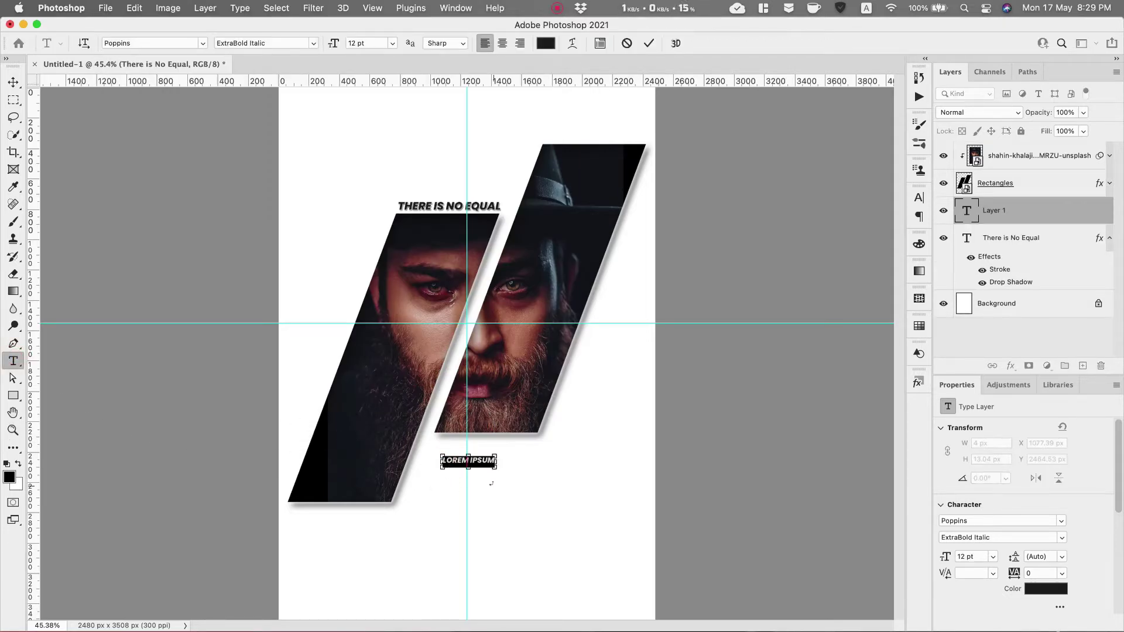
pyautogui.press('super+v')
pyautogui.moveTo(482, 479); pyautogui.dragTo(472, 465)
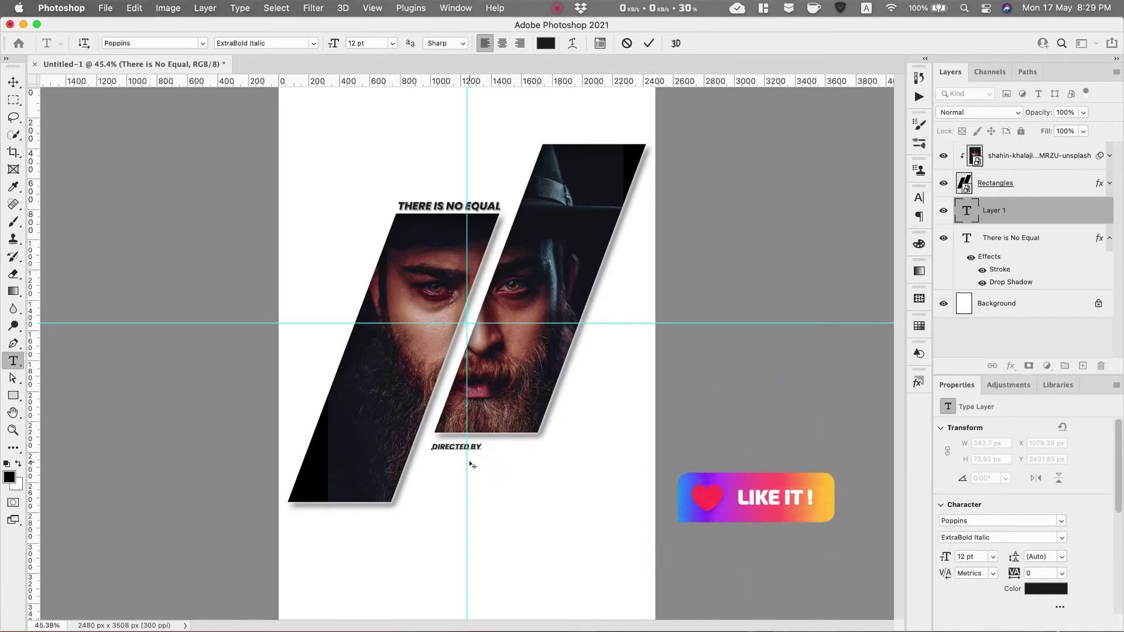
# Set the font size of the whole "Directed By" text to 16 pt and commit it.
pyautogui.press('super+a')
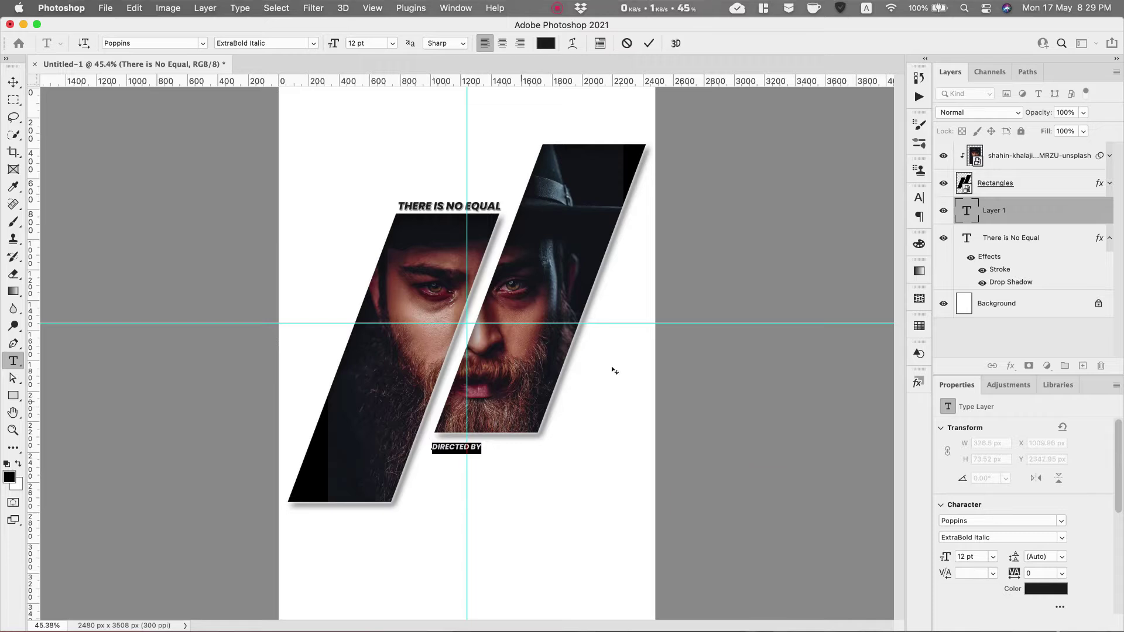
pyautogui.click(919, 198)
pyautogui.moveTo(763, 234); pyautogui.dragTo(764, 234)
pyautogui.press('Up')
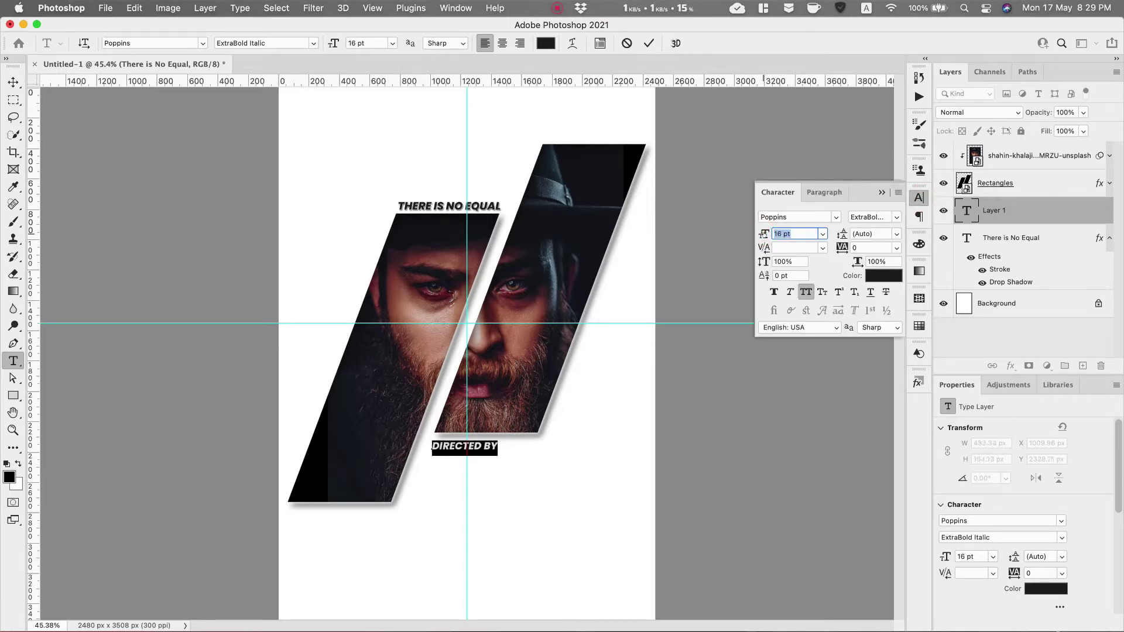
pyautogui.press('Down')
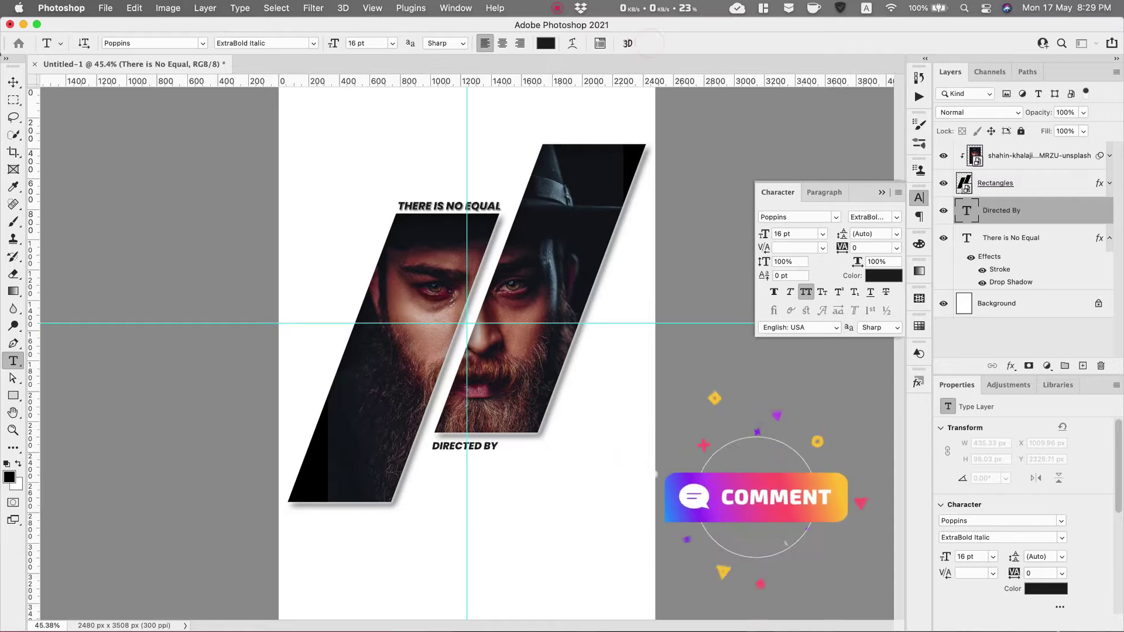
pyautogui.press('Escape')
# Nudge the "Directed By" text to about X 995 px, Y 2325 px and collapse the title layer's effects list.
pyautogui.press('v')
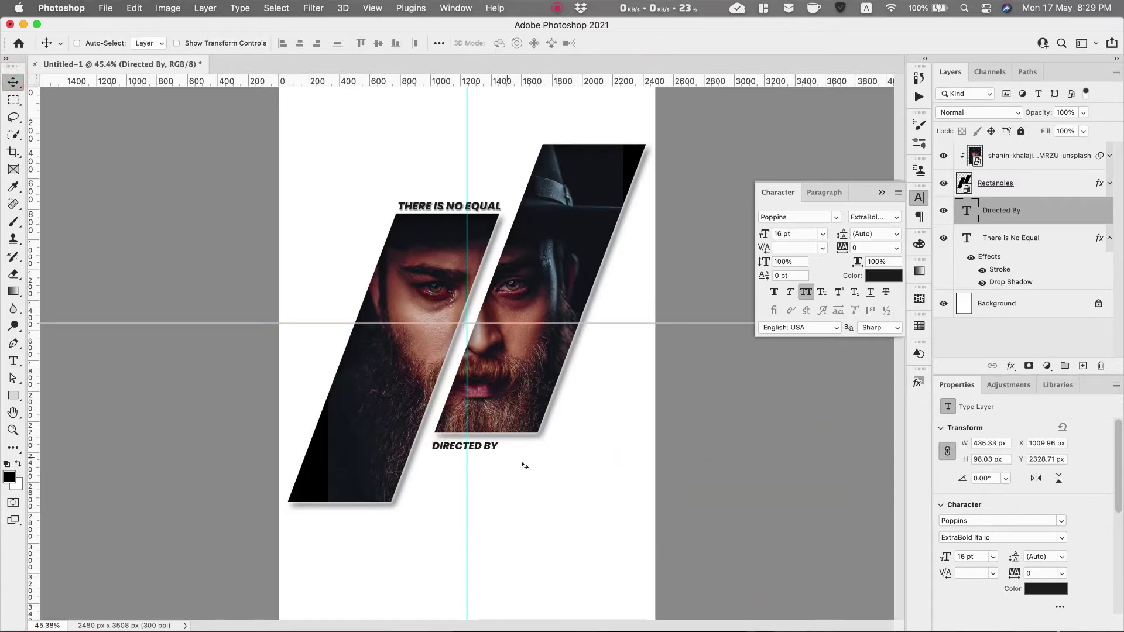
pyautogui.press('Left')
pyautogui.press('Left')
pyautogui.press('Left')
pyautogui.press('Left')
pyautogui.press('Left')
pyautogui.press('Left')
pyautogui.press('Left')
pyautogui.press('Left')
pyautogui.press('Left')
pyautogui.press('Left')
pyautogui.press('Left')
pyautogui.press('Left')
pyautogui.press('Left')
pyautogui.press('Left')
pyautogui.press('Left')
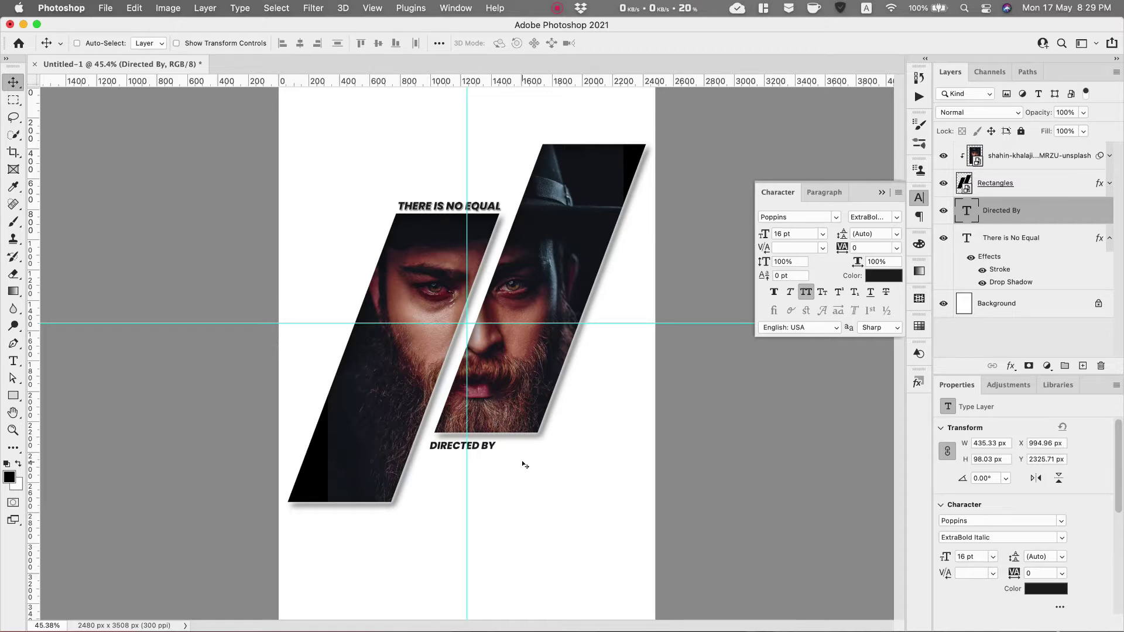
pyautogui.press('Up')
pyautogui.press('Up')
pyautogui.press('Up')
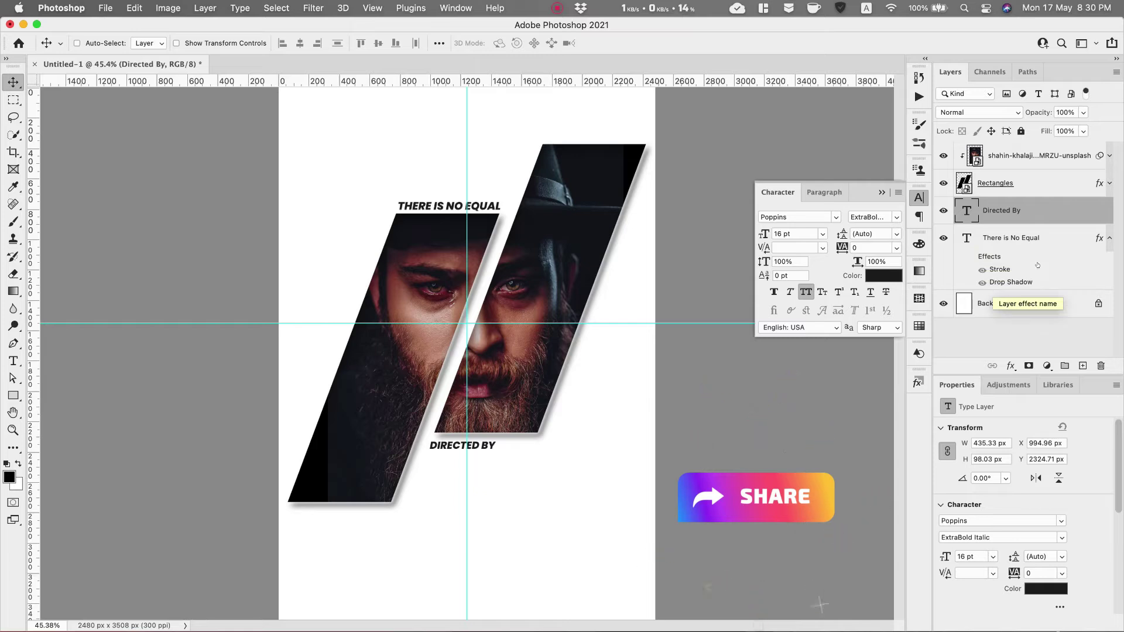
pyautogui.click(1109, 240)
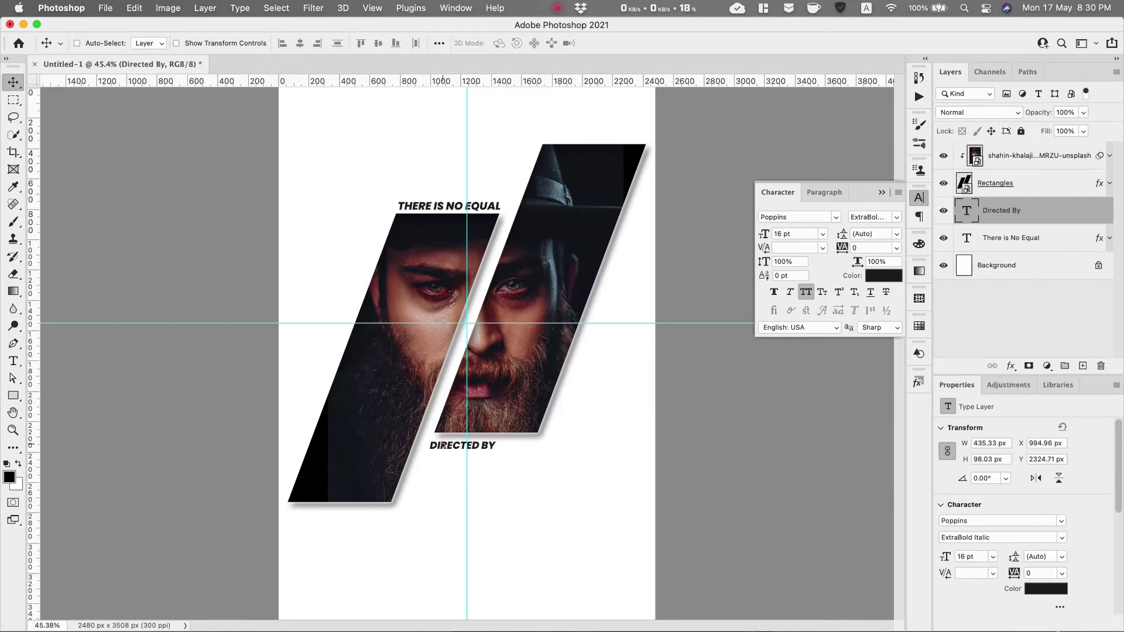
# Duplicate "Directed By" directly beneath itself at about X 995 px, Y 2425 px and replace the copy's text with "Denzel Washington" from TextEdit.
pyautogui.moveTo(444, 445)
pyautogui.mouseDown()
pyautogui.moveTo(441, 462)
pyautogui.moveTo(462, 454)
pyautogui.mouseUp()
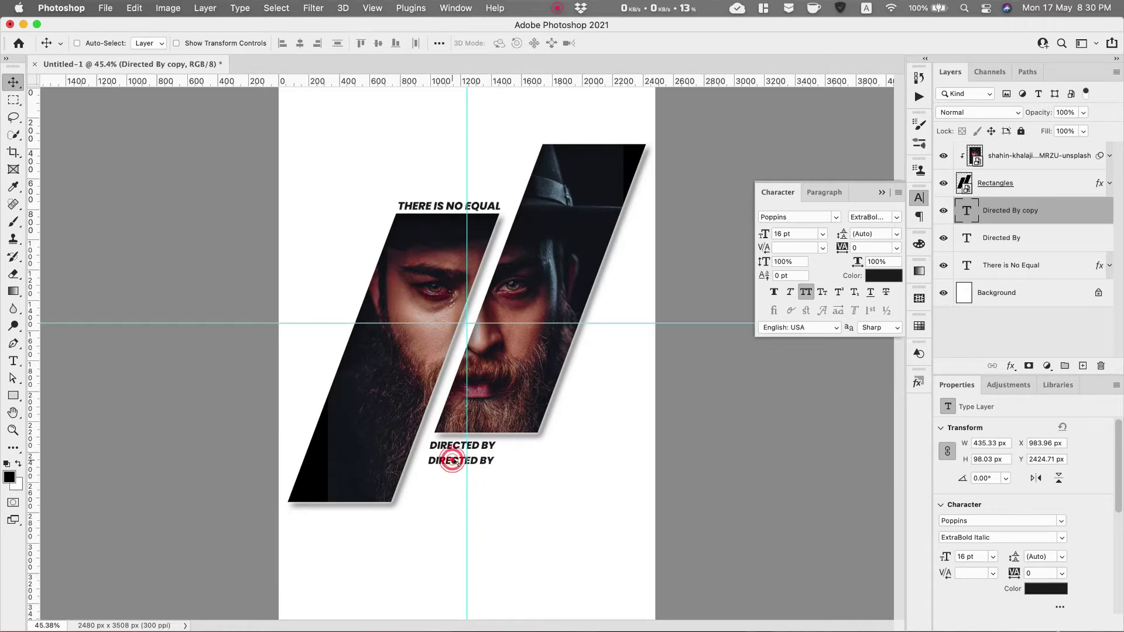
pyautogui.moveTo(456, 463); pyautogui.dragTo(456, 460)
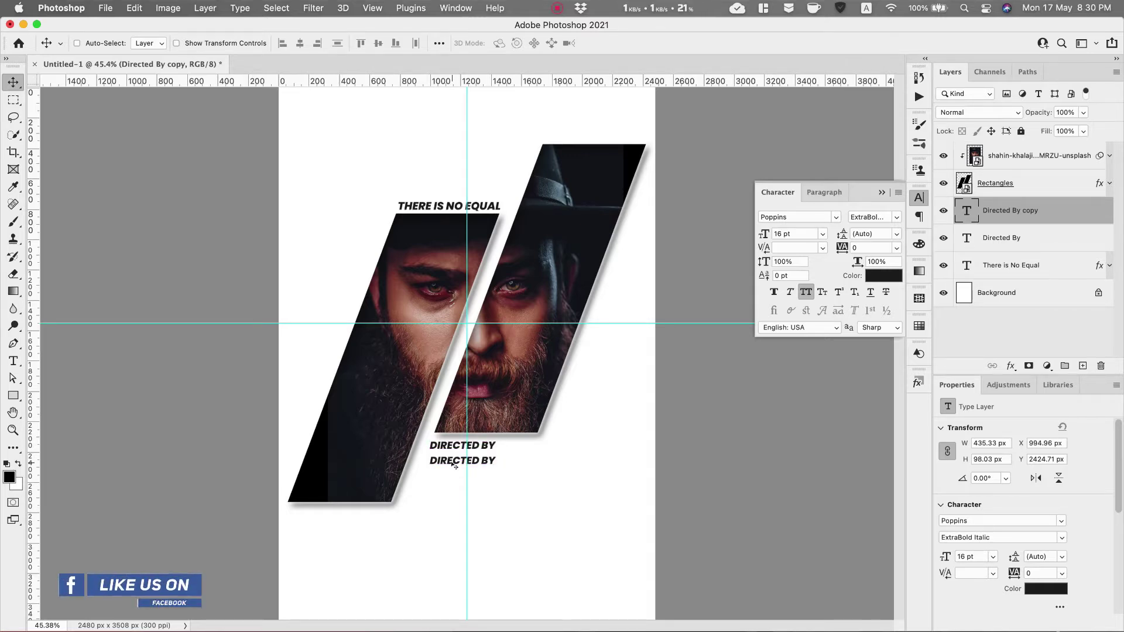
pyautogui.doubleClick(456, 462)
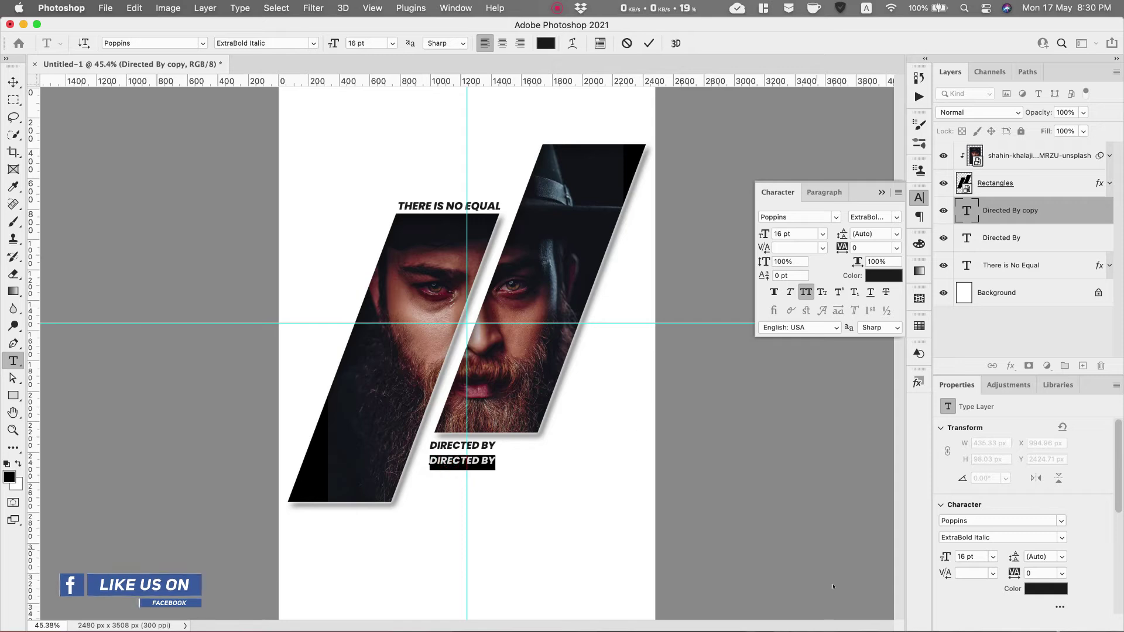
pyautogui.press('super+Tab')
pyautogui.moveTo(204, 108); pyautogui.dragTo(94, 112)
pyautogui.press('super+c')
pyautogui.press('super+Tab')
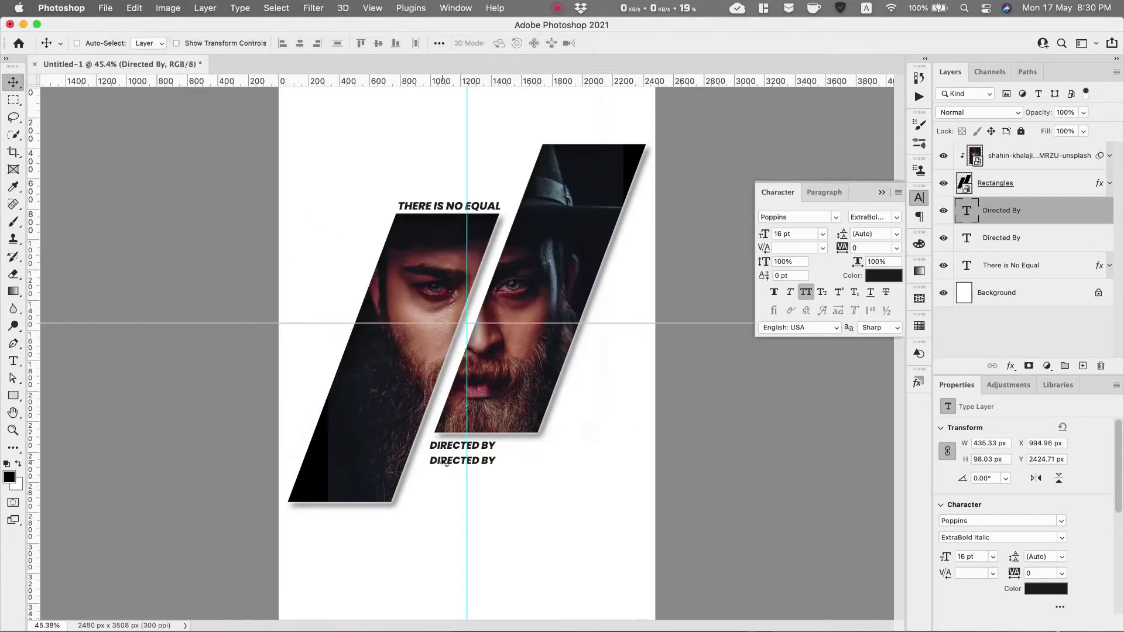
pyautogui.doubleClick(455, 461)
pyautogui.press('super+v')
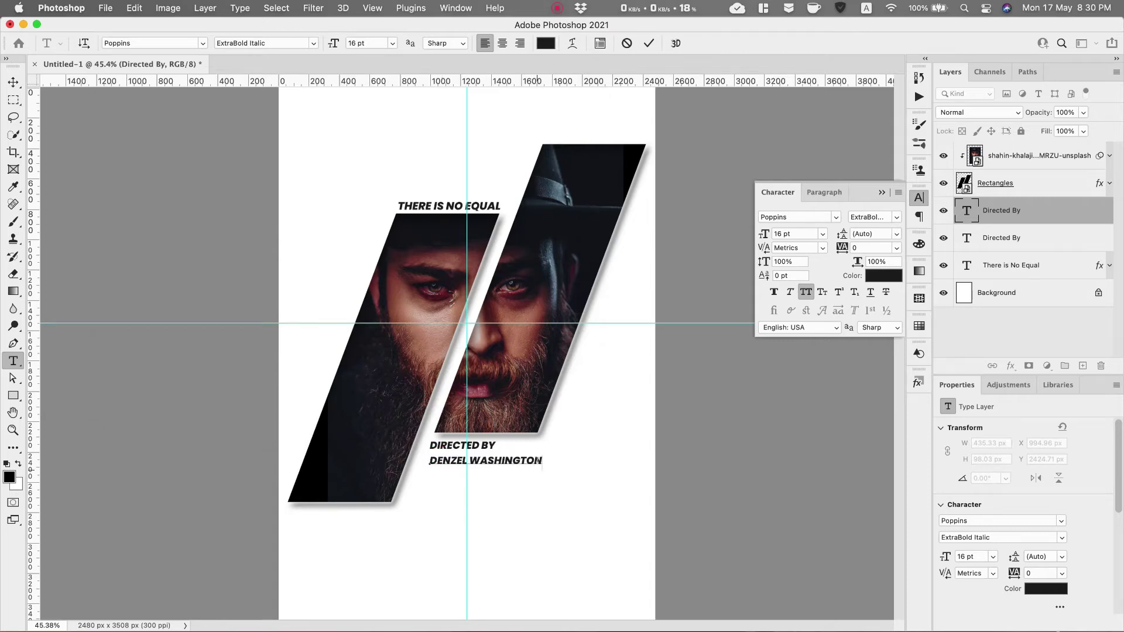
# Set the font size of the "Denzel Washington" text to 29 pt.
pyautogui.moveTo(542, 462); pyautogui.dragTo(428, 459)
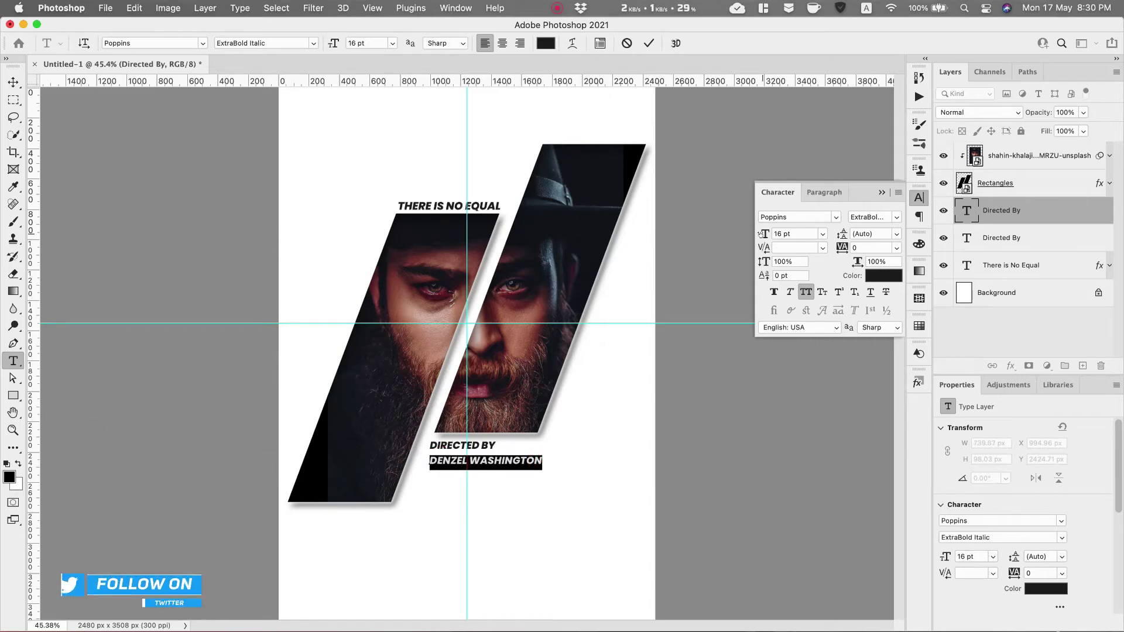
pyautogui.moveTo(763, 234); pyautogui.dragTo(768, 234)
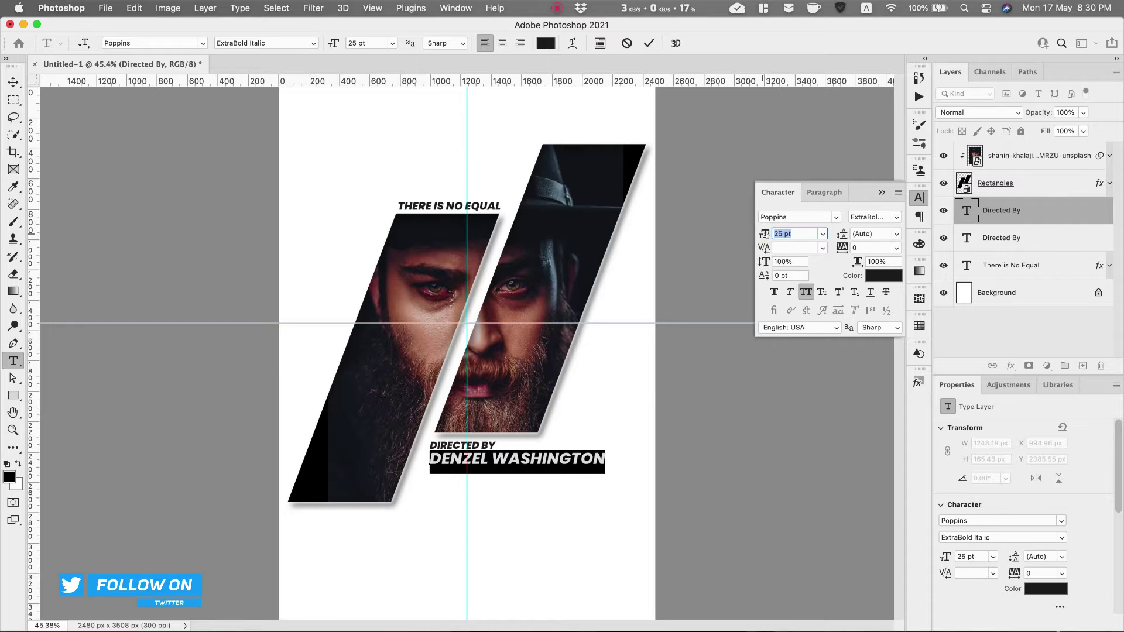
pyautogui.press('Return')
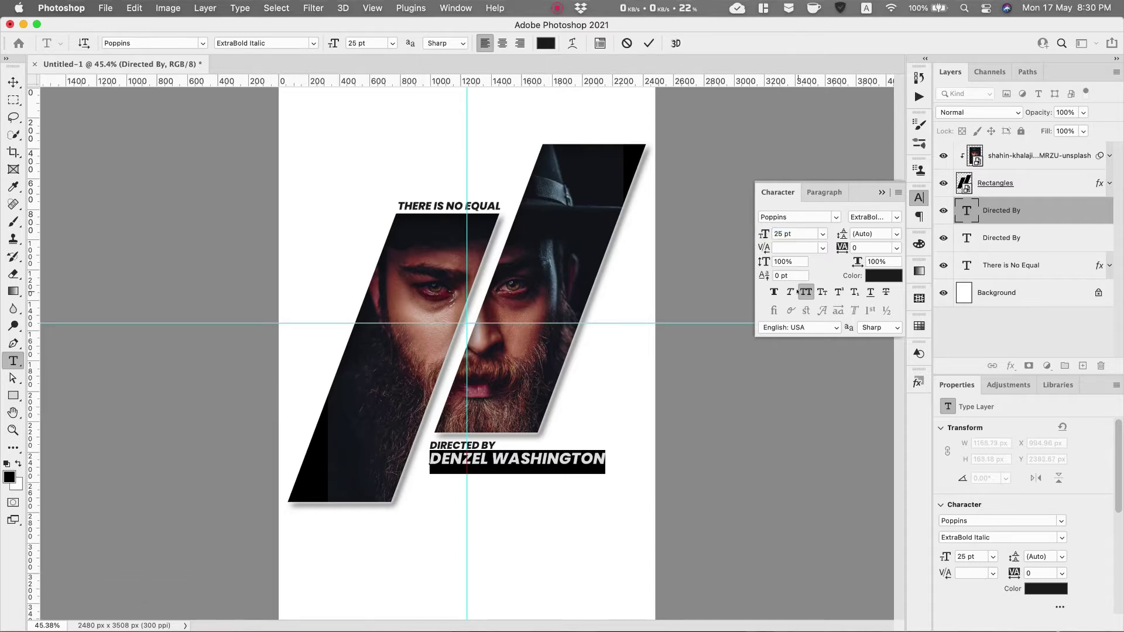
pyautogui.click(793, 233)
pyautogui.press('Up')
pyautogui.press('Up')
pyautogui.press('Up')
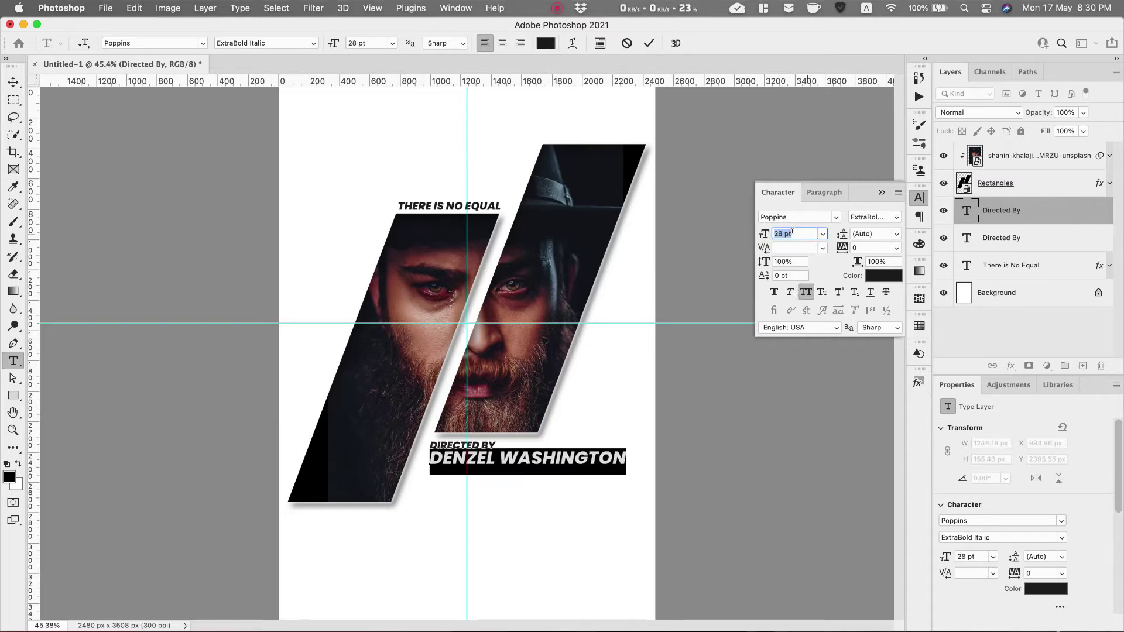
pyautogui.press('Up')
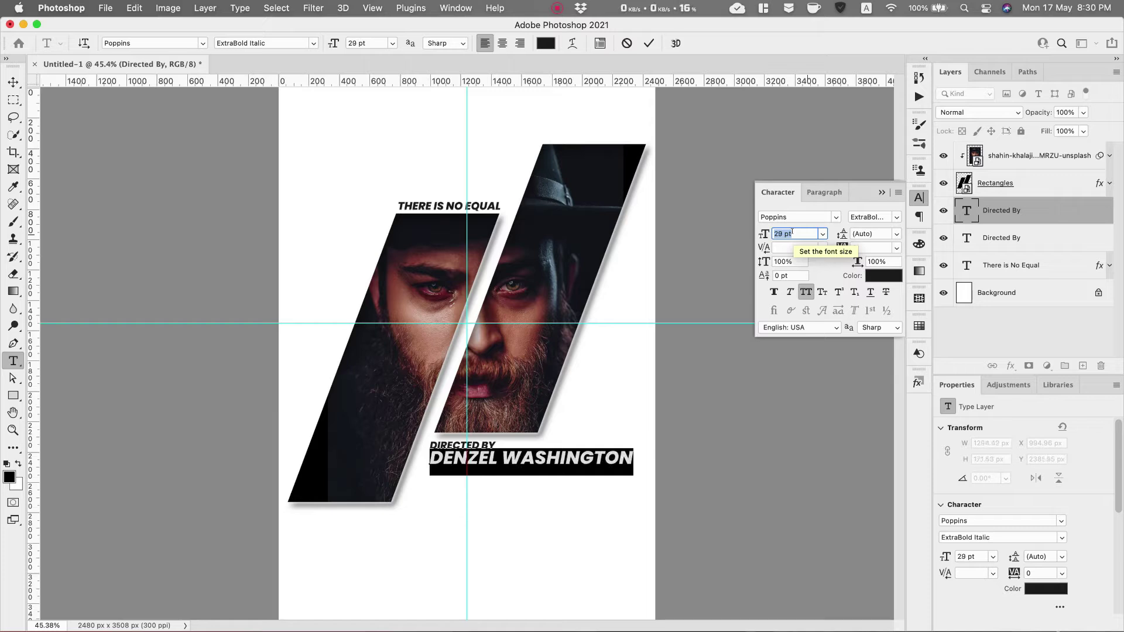
# Colour the "Denzel Washington" text bright red and move it down to about X 994 px, Y 2423 px.
pyautogui.click(884, 275)
pyautogui.click(692, 326)
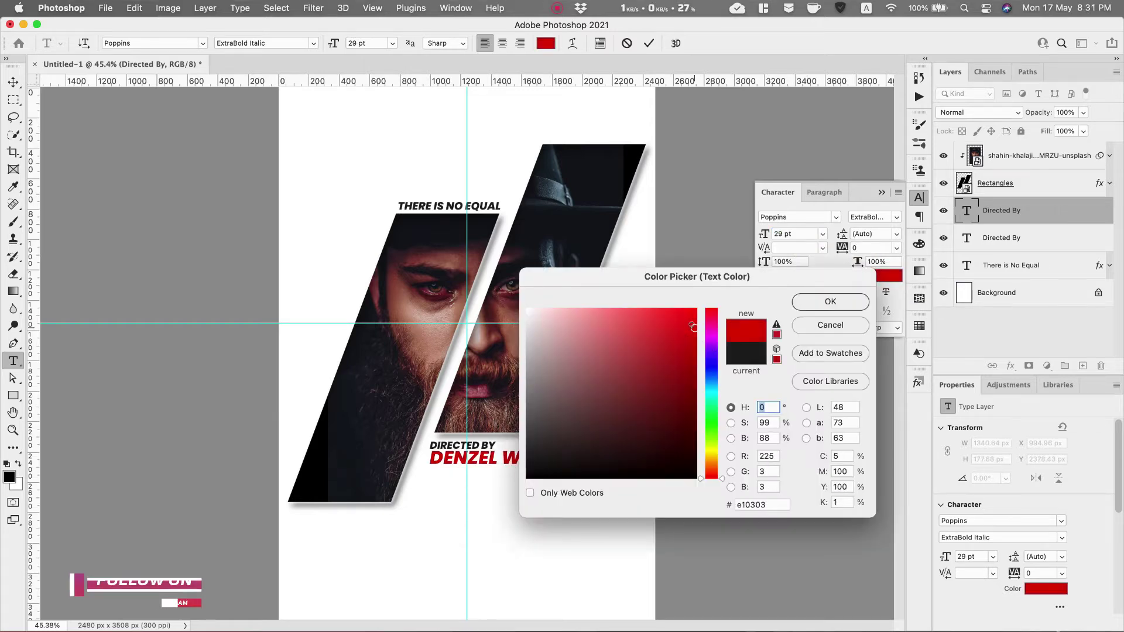
pyautogui.click(696, 323)
pyautogui.click(835, 301)
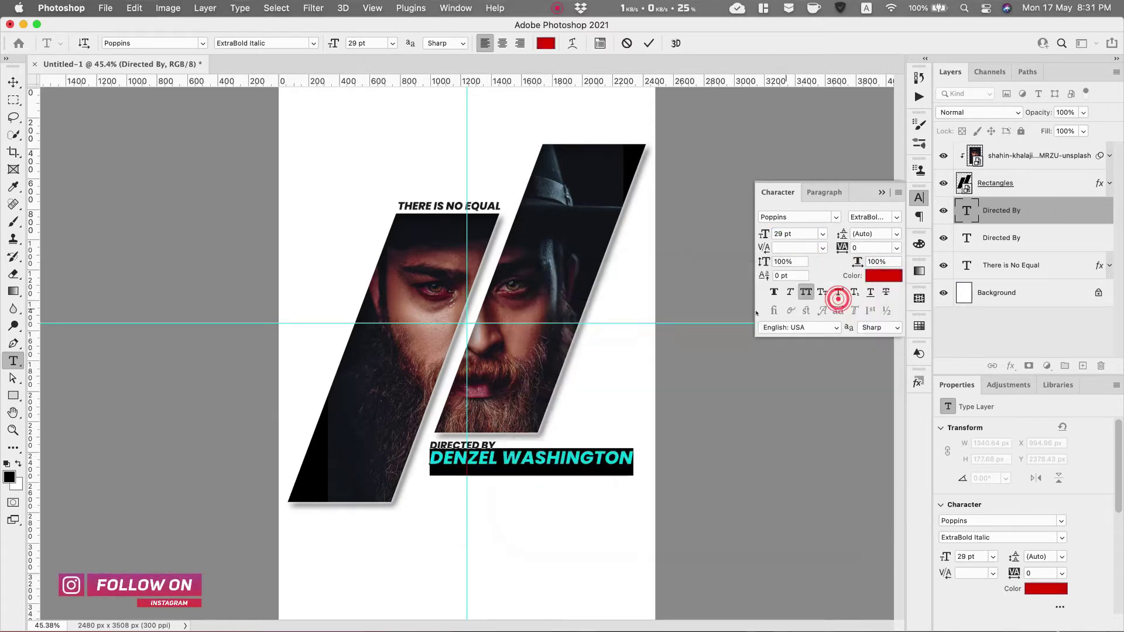
pyautogui.click(13, 81)
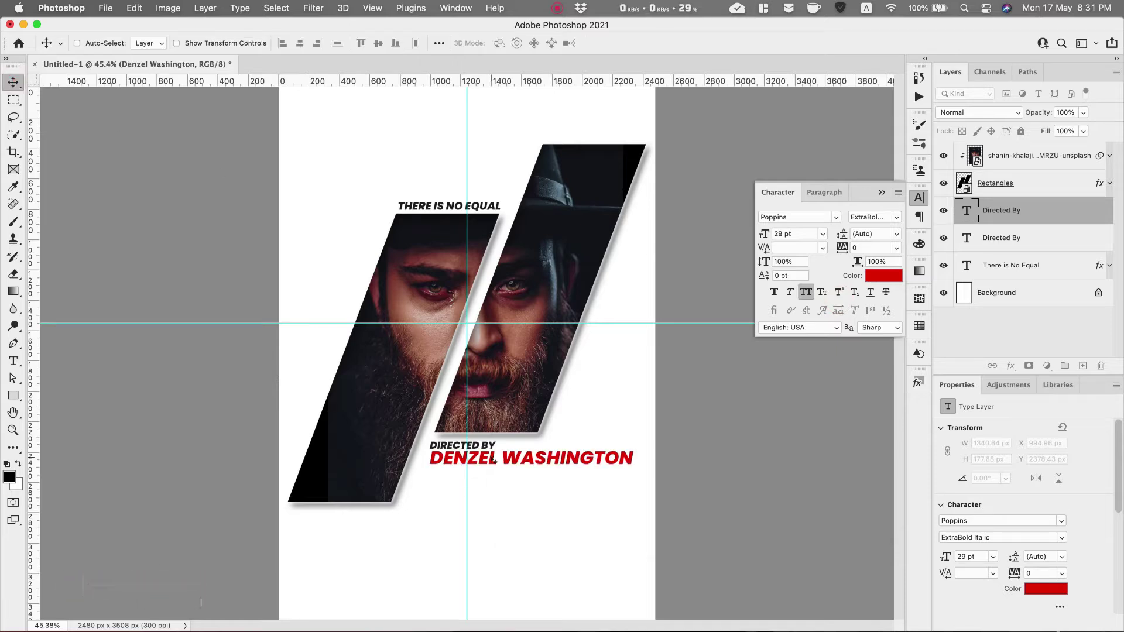
pyautogui.moveTo(490, 460); pyautogui.dragTo(485, 465)
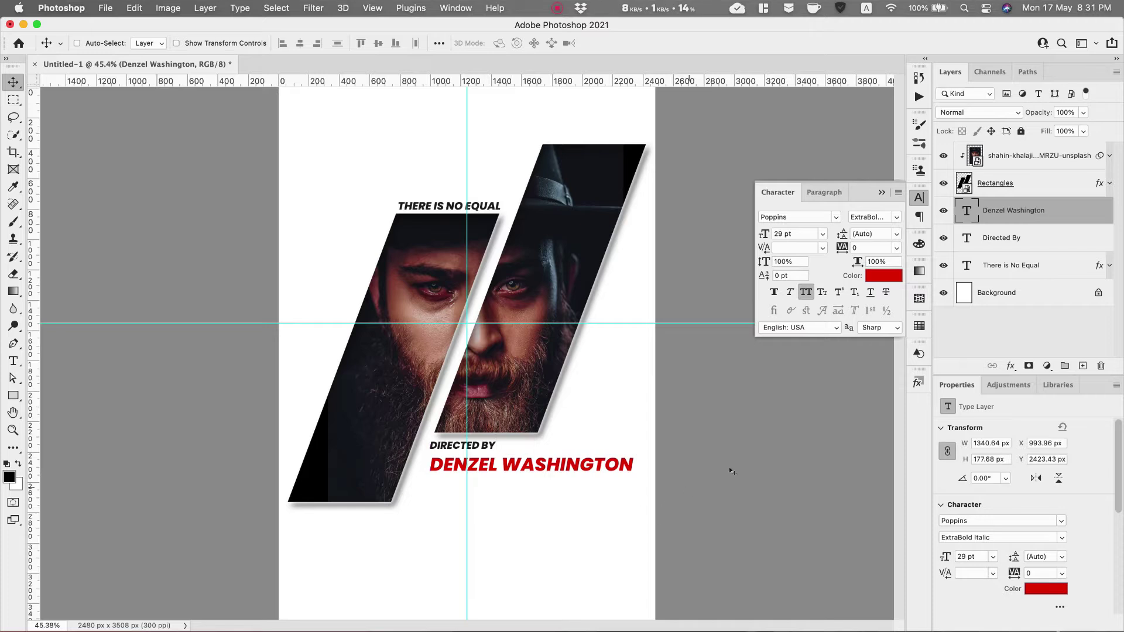
# Nudge the "Directed By" line to about X 1011 px, Y 2355 px, just above the red name, and collapse the character settings.
pyautogui.click(994, 243)
pyautogui.press('Down')
pyautogui.press('Down')
pyautogui.press('Down')
pyautogui.press('Down')
pyautogui.press('Down')
pyautogui.press('Down')
pyautogui.press('Down')
pyautogui.press('Down')
pyautogui.press('Down')
pyautogui.press('Down')
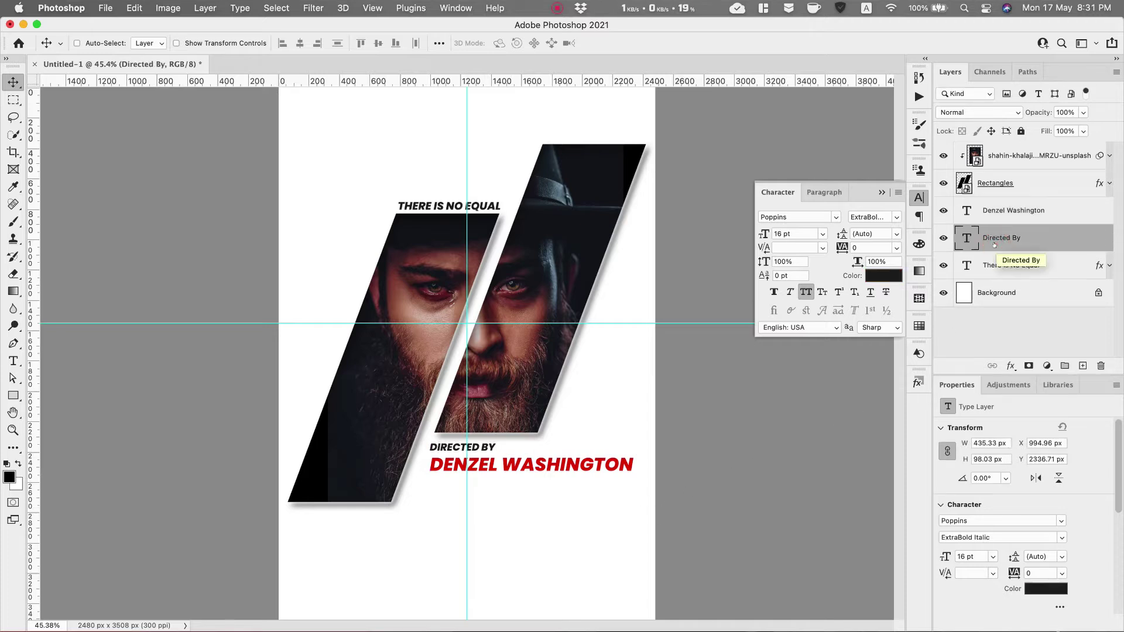
pyautogui.press('Right')
pyautogui.press('Right')
pyautogui.press('Right')
pyautogui.press('Right')
pyautogui.press('Right')
pyautogui.press('Right')
pyautogui.press('Right')
pyautogui.press('Right')
pyautogui.press('Right')
pyautogui.press('Right')
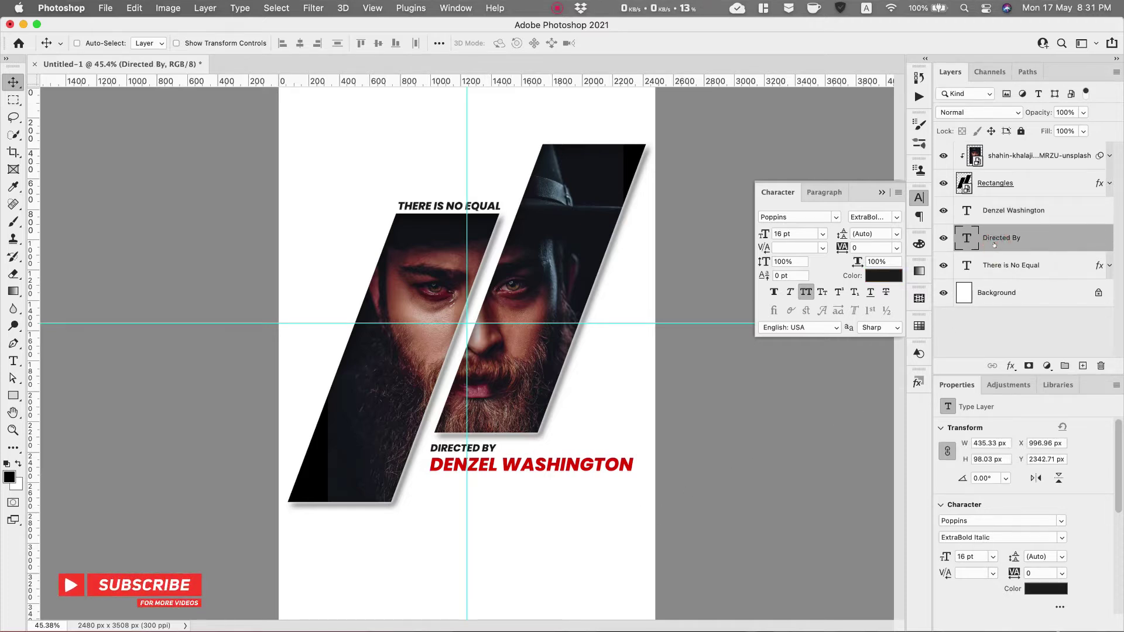
pyautogui.press('Down')
pyautogui.press('Down')
pyautogui.press('Down')
pyautogui.press('Down')
pyautogui.press('Down')
pyautogui.press('Down')
pyautogui.press('Down')
pyautogui.press('Down')
pyautogui.press('Down')
pyautogui.press('Down')
pyautogui.press('Down')
pyautogui.press('Down')
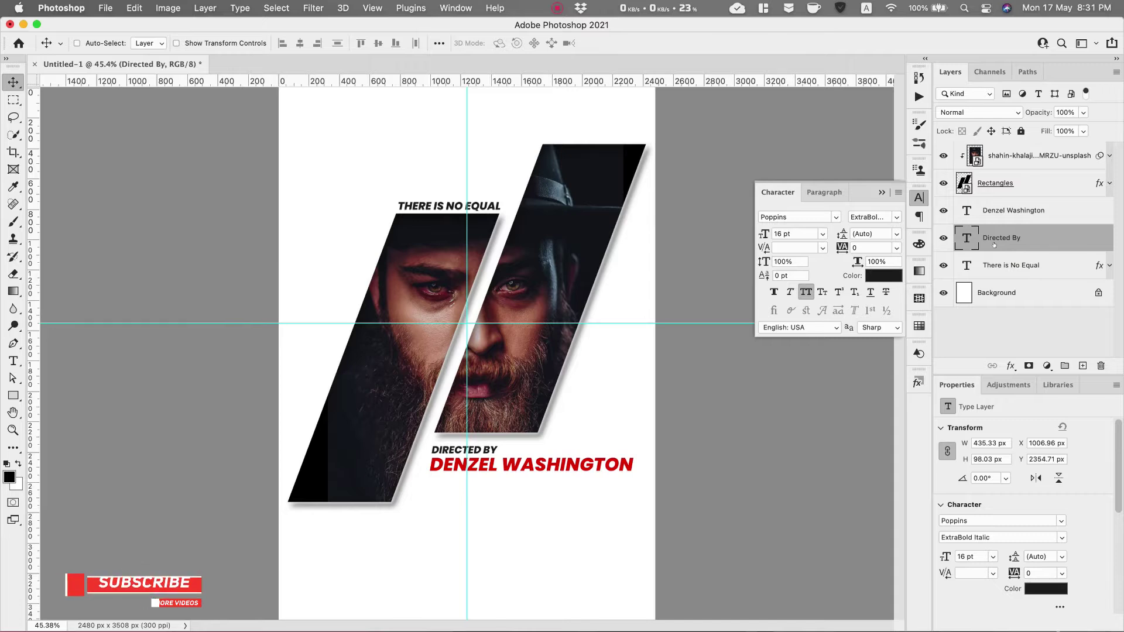
pyautogui.press('Right')
pyautogui.press('Right')
pyautogui.press('Right')
pyautogui.press('Right')
pyautogui.press('Right')
pyautogui.press('Right')
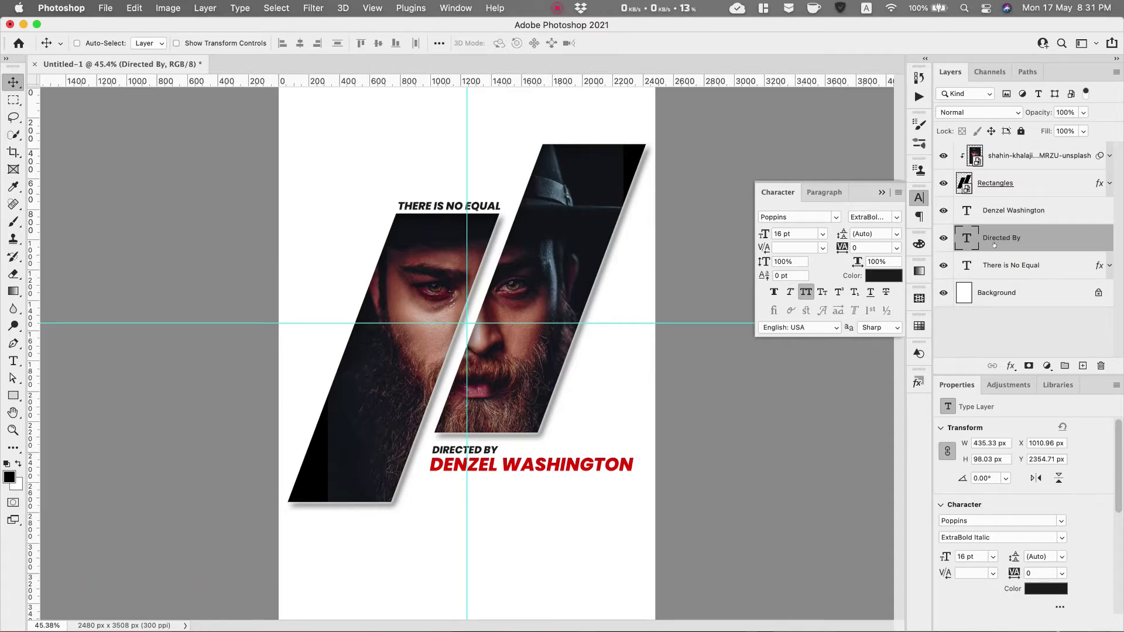
pyautogui.click(880, 192)
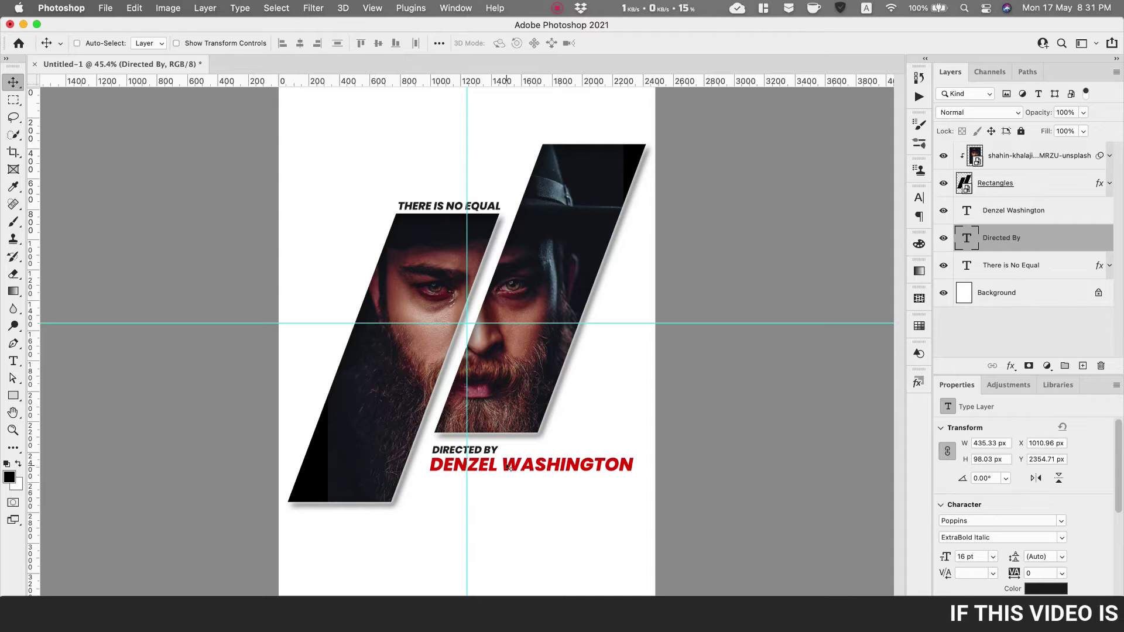
# Duplicate "Directed By" below the red name at about X 994 px, Y 2723 px and replace the copy's text with "EQ2" from TextEdit.
pyautogui.moveTo(507, 477); pyautogui.dragTo(505, 533)
pyautogui.press('super+Tab')
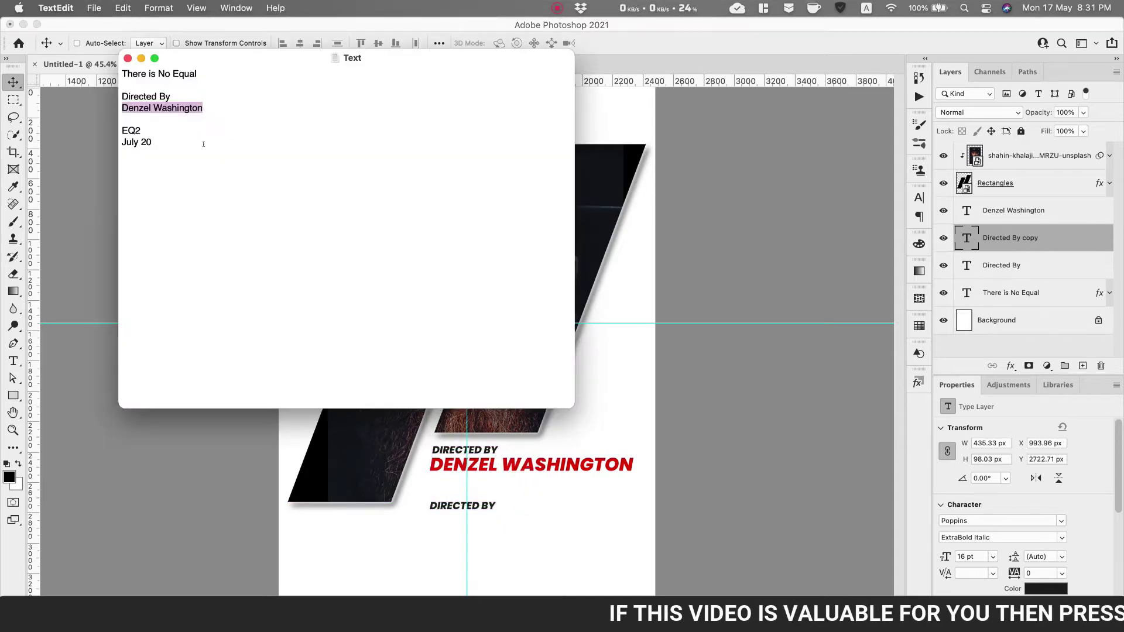
pyautogui.doubleClick(147, 130)
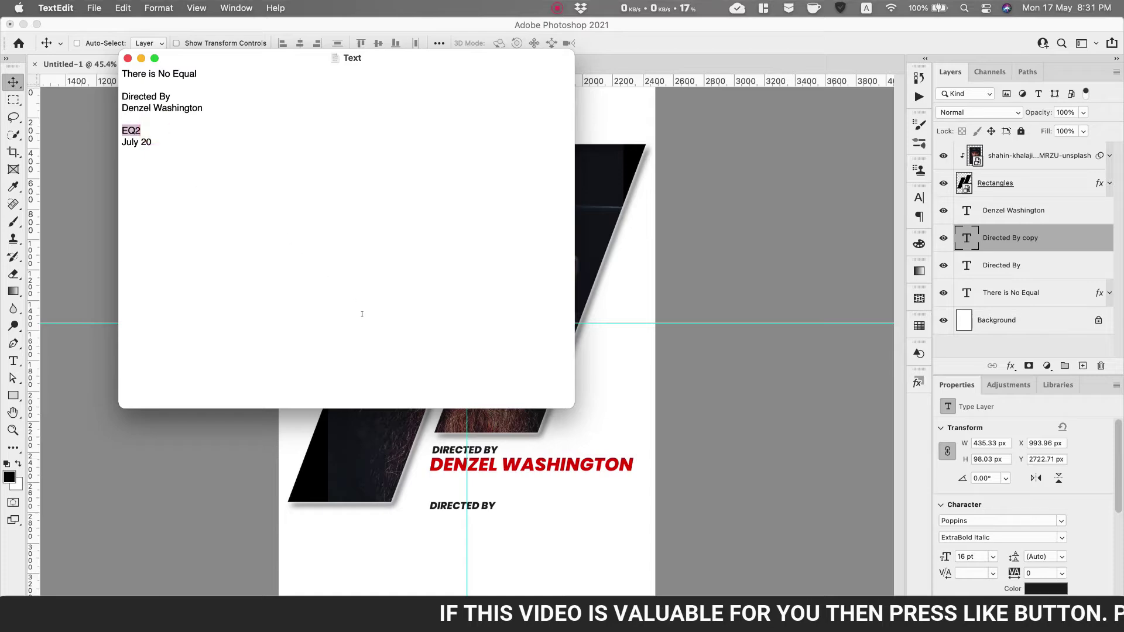
pyautogui.press('super+Tab')
pyautogui.doubleClick(659, 321)
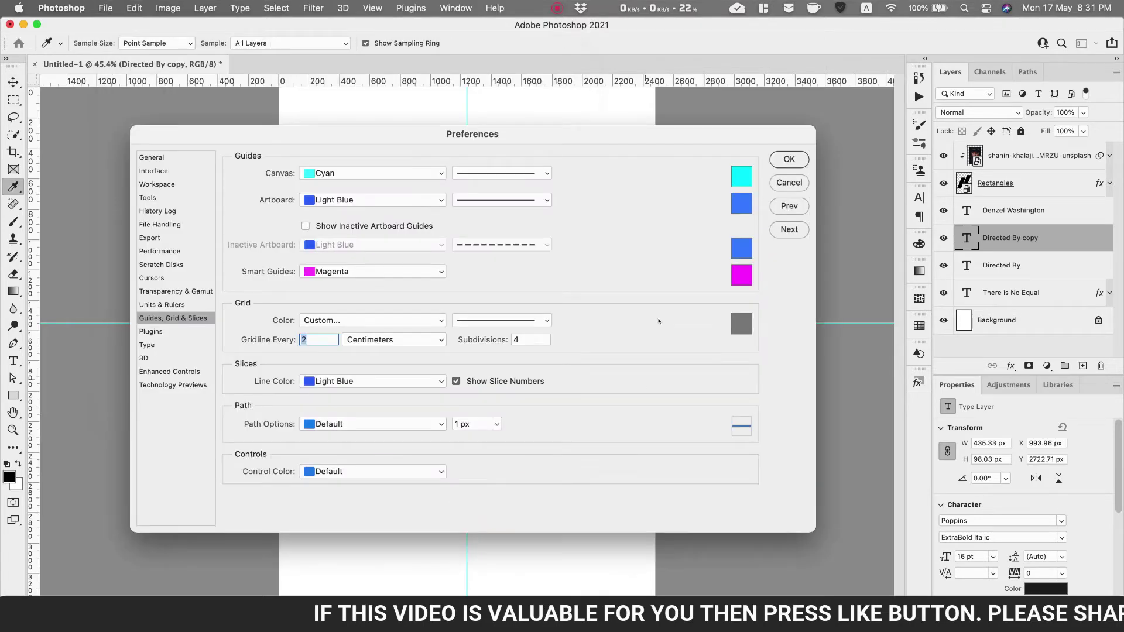
pyautogui.click(790, 182)
pyautogui.doubleClick(491, 507)
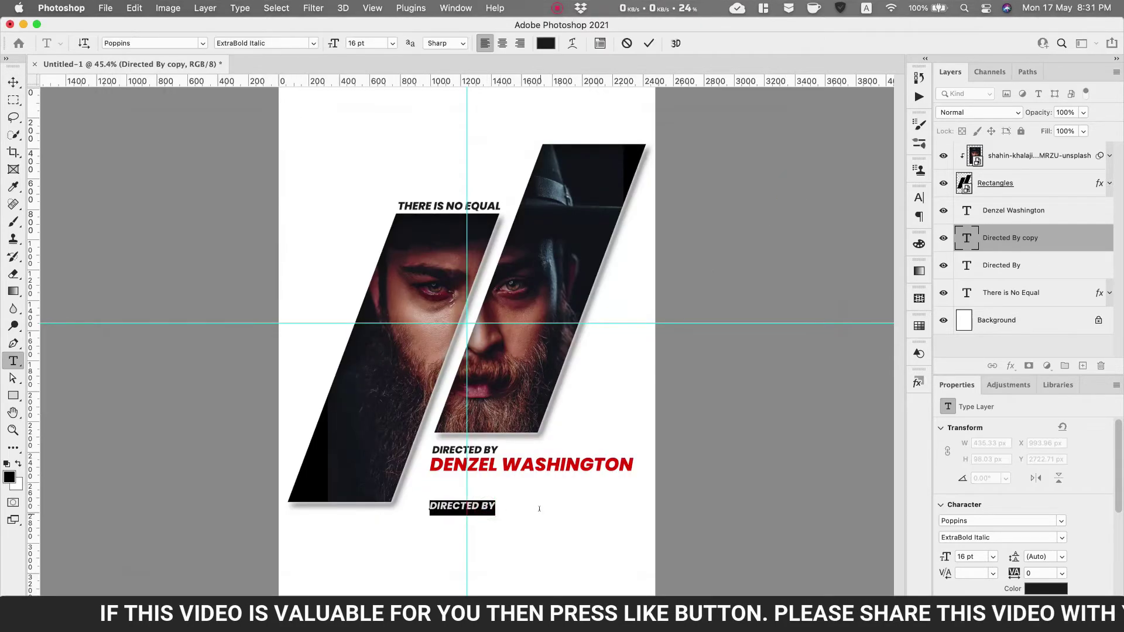
pyautogui.press('super+v')
# Change the font of the "EQ2" text to Boge Regular.
pyautogui.press('super+a')
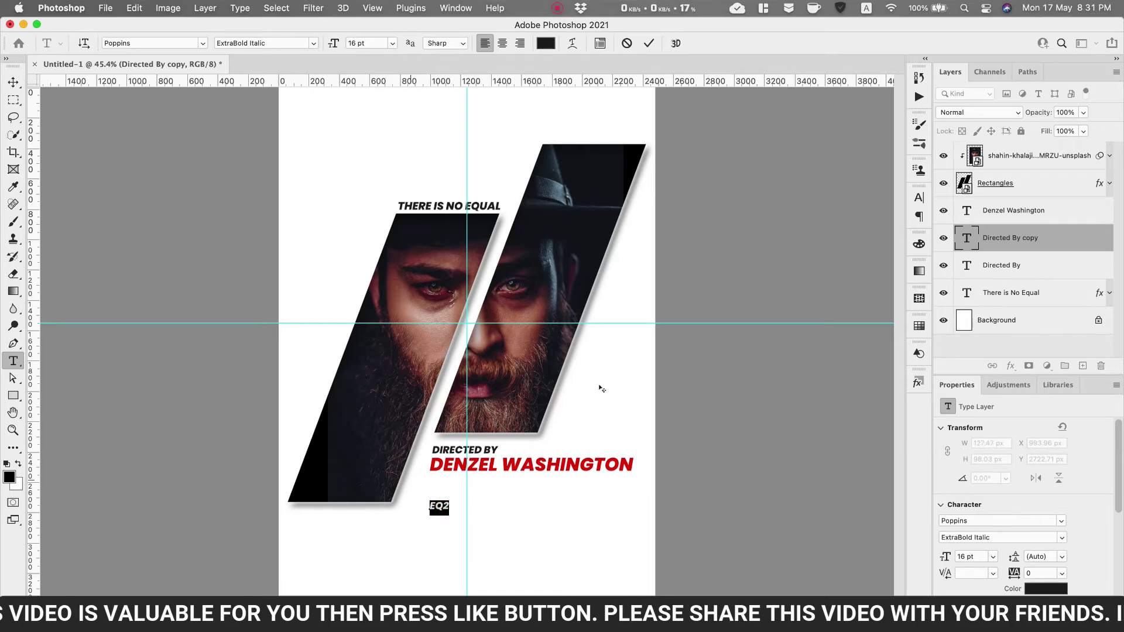
pyautogui.click(920, 198)
pyautogui.click(836, 217)
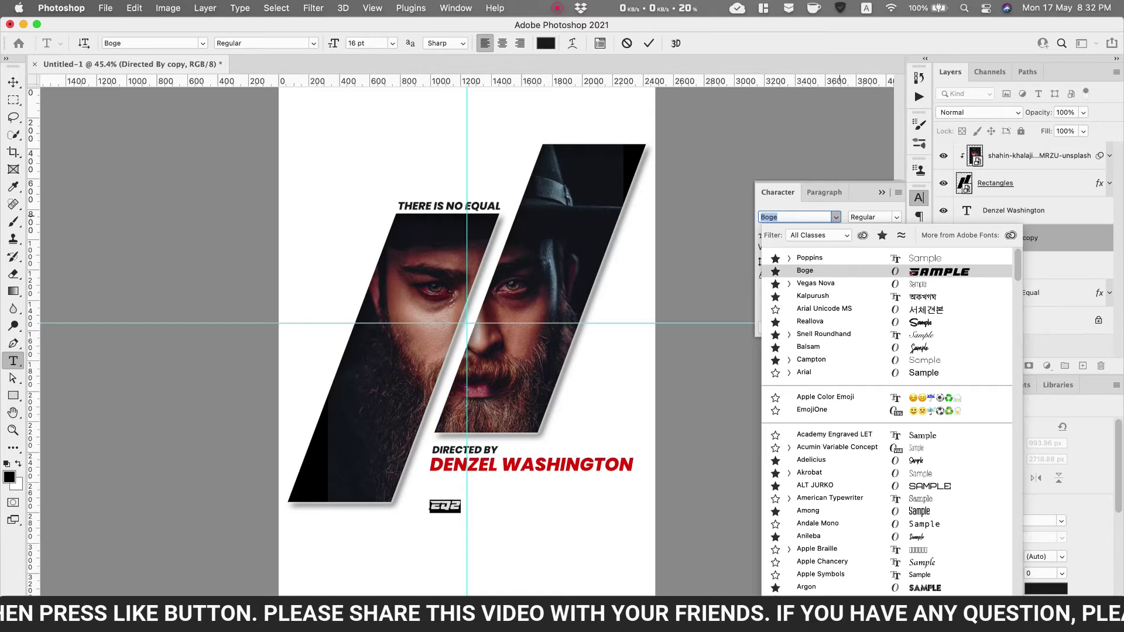
pyautogui.click(912, 272)
# Enlarge the "EQ2" text to 104 pt, shifting it to sit beneath the red name.
pyautogui.moveTo(764, 234); pyautogui.dragTo(807, 234)
pyautogui.moveTo(529, 537); pyautogui.dragTo(520, 561)
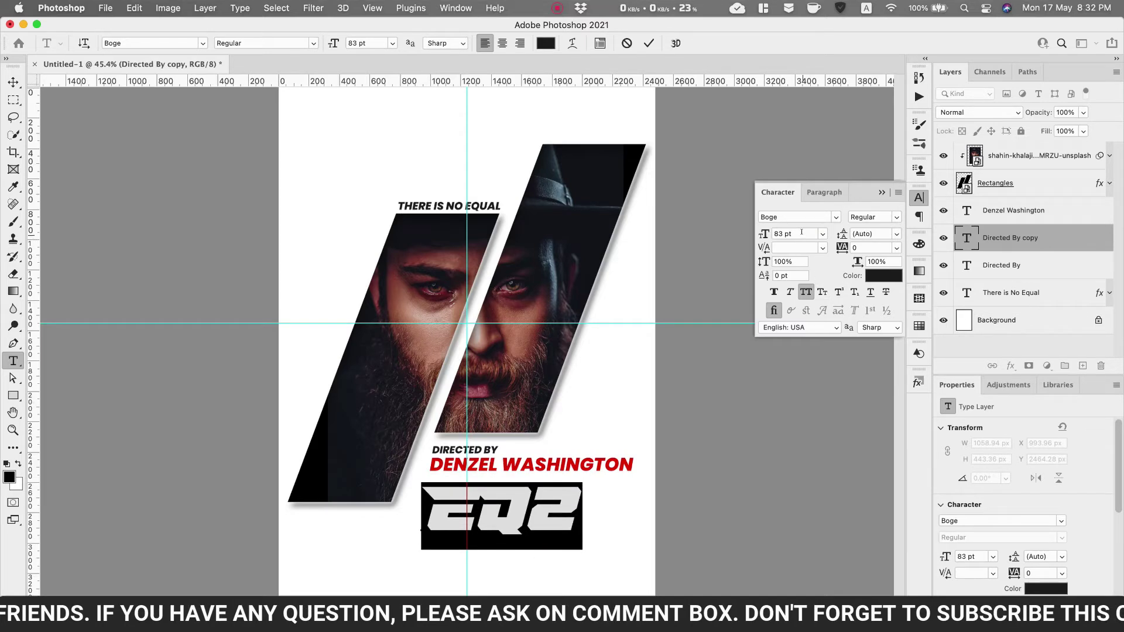
pyautogui.doubleClick(802, 233)
pyautogui.press('Up')
pyautogui.press('Up')
pyautogui.press('Up')
pyautogui.press('Up')
pyautogui.press('Up')
pyautogui.press('Up')
pyautogui.press('Up')
pyautogui.press('Up')
pyautogui.press('Up')
pyautogui.press('Up')
pyautogui.press('Up')
pyautogui.press('Up')
pyautogui.press('Up')
pyautogui.press('Up')
pyautogui.press('Up')
pyautogui.press('Up')
pyautogui.press('Up')
pyautogui.press('Up')
pyautogui.press('Up')
pyautogui.press('Up')
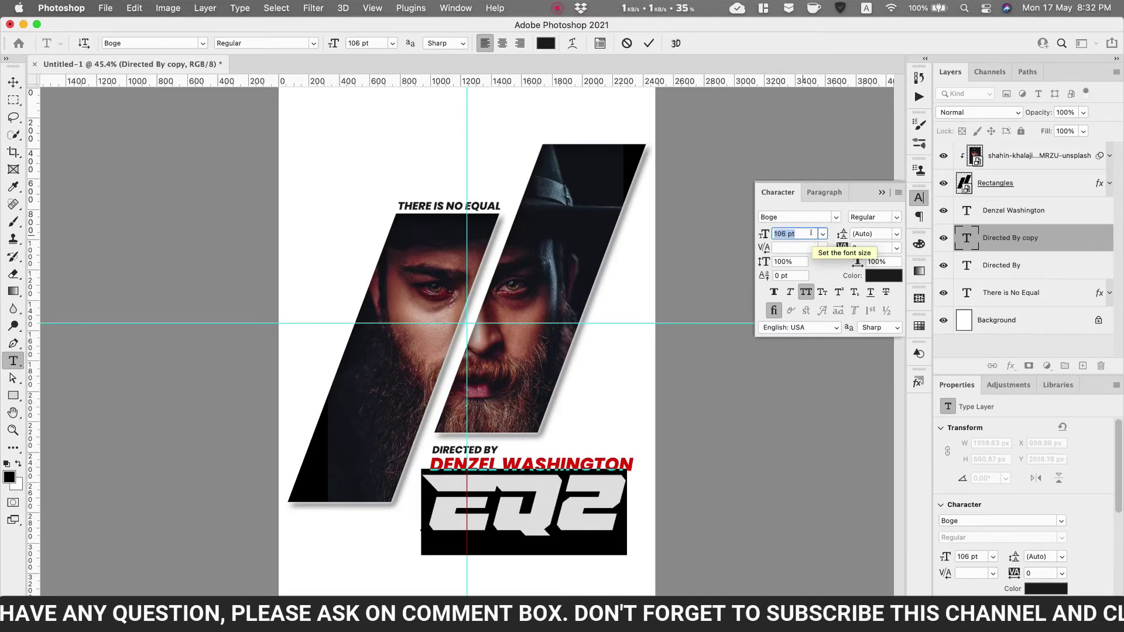
pyautogui.press('Up')
pyautogui.press('Up')
pyautogui.press('Up')
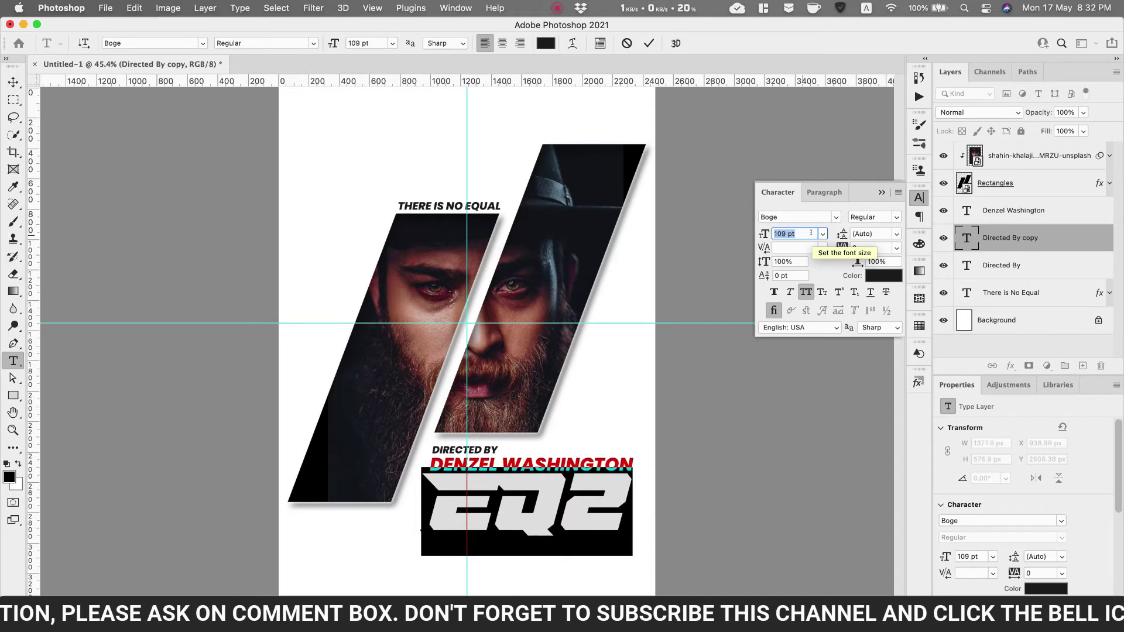
pyautogui.press('Down')
pyautogui.press('Down')
pyautogui.press('Down')
pyautogui.press('Down')
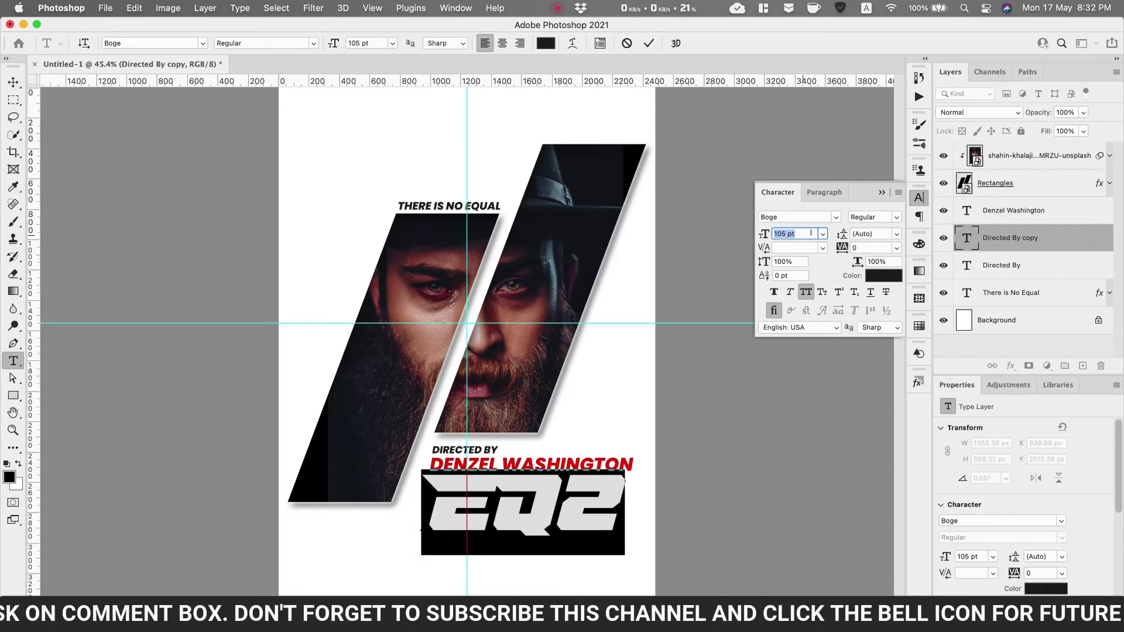
pyautogui.press('Down')
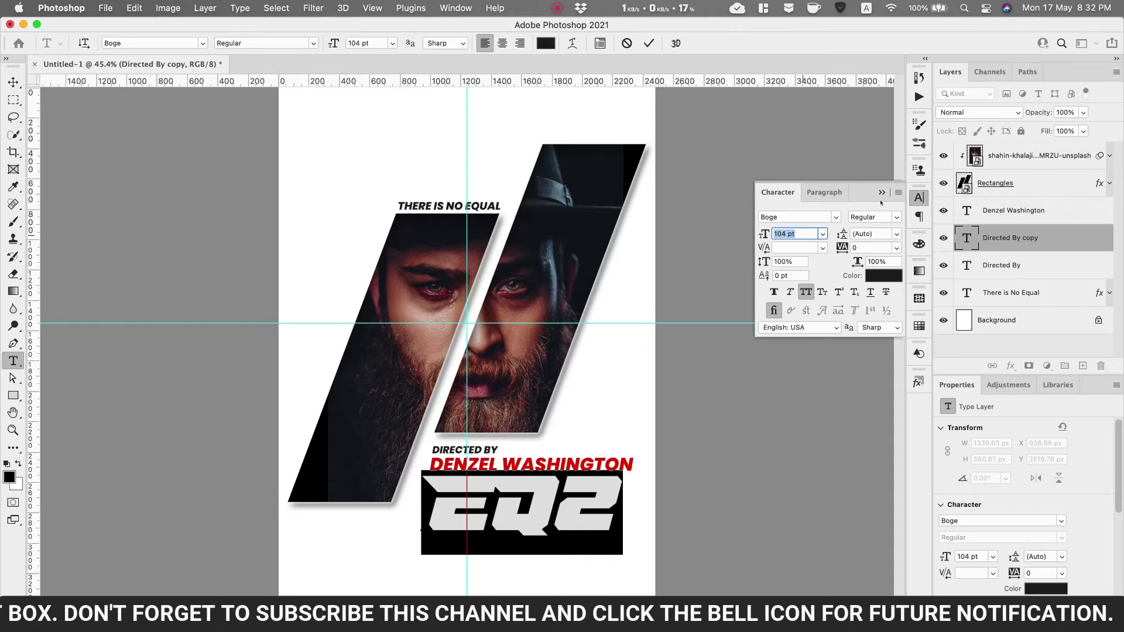
# Apply faux bold to the "EQ2" title and move it to about X 988 px, Y 2562 px.
pyautogui.click(773, 291)
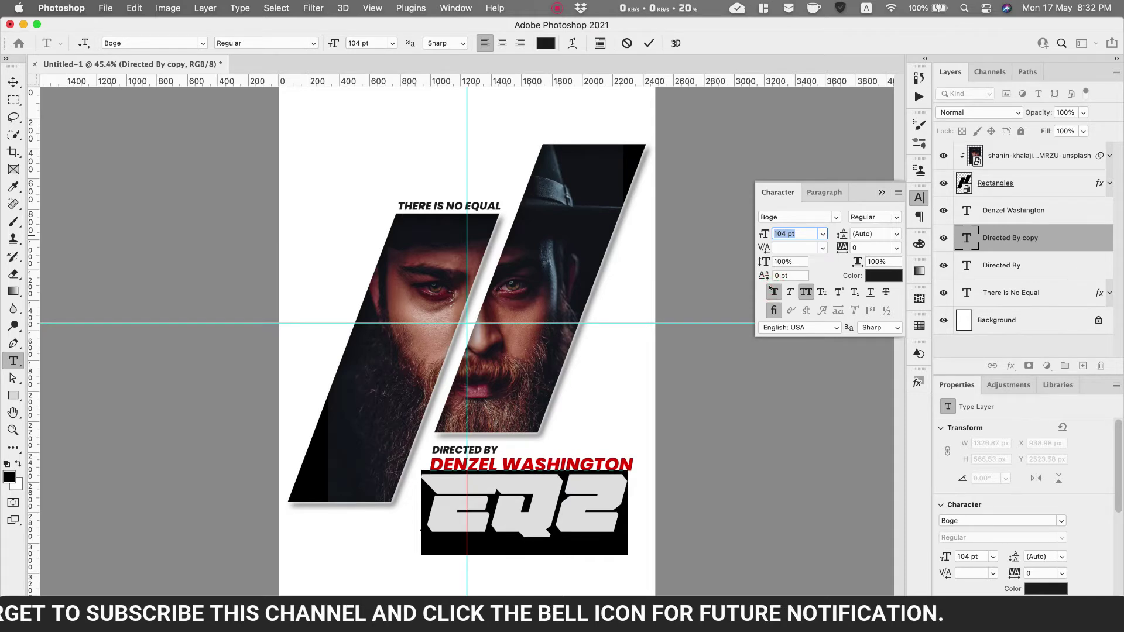
pyautogui.click(882, 192)
pyautogui.hotkey('ctrl', 'Return')
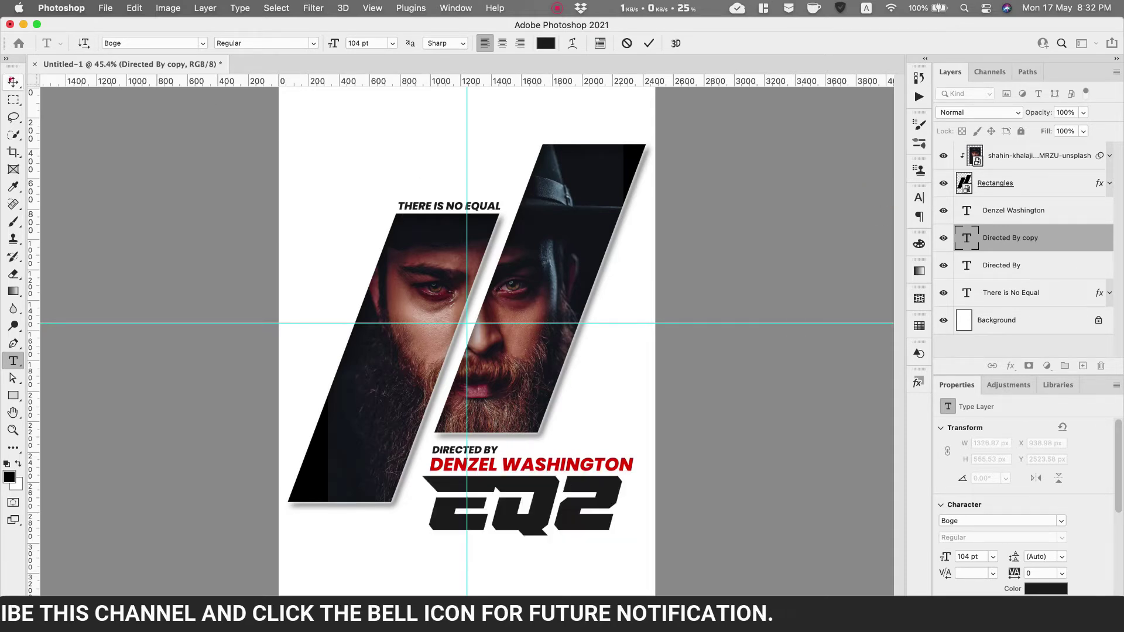
pyautogui.press('v')
pyautogui.moveTo(515, 496); pyautogui.dragTo(545, 518)
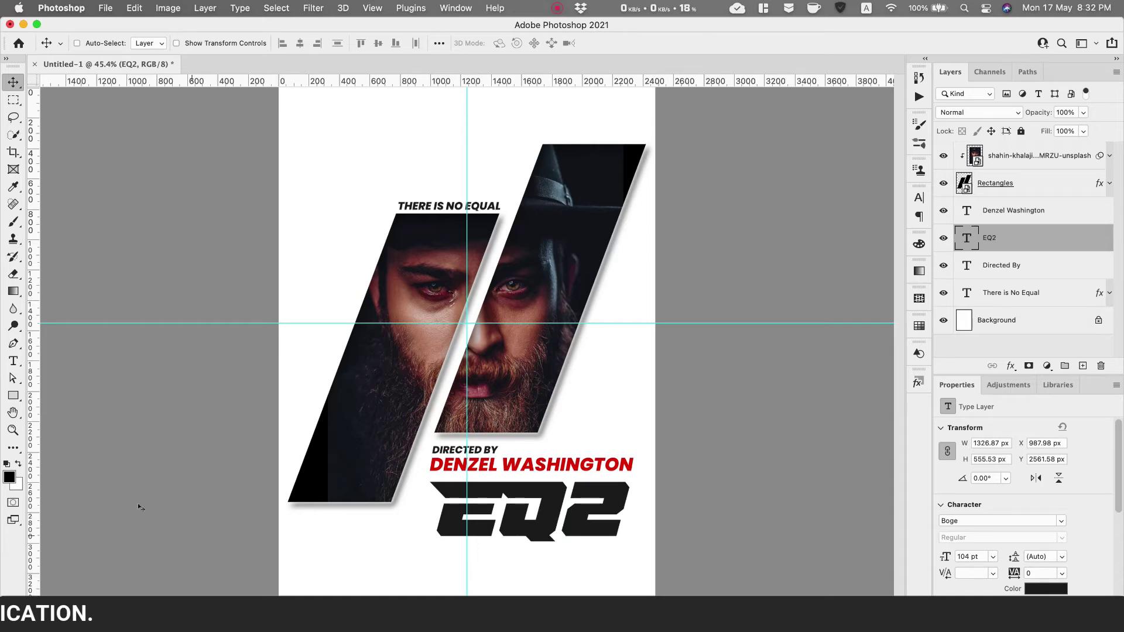
# Switch to Finder and open the Overlay folder inside Resource on pCloud Drive.
pyautogui.click(12, 429)
pyautogui.moveTo(547, 539); pyautogui.dragTo(575, 542)
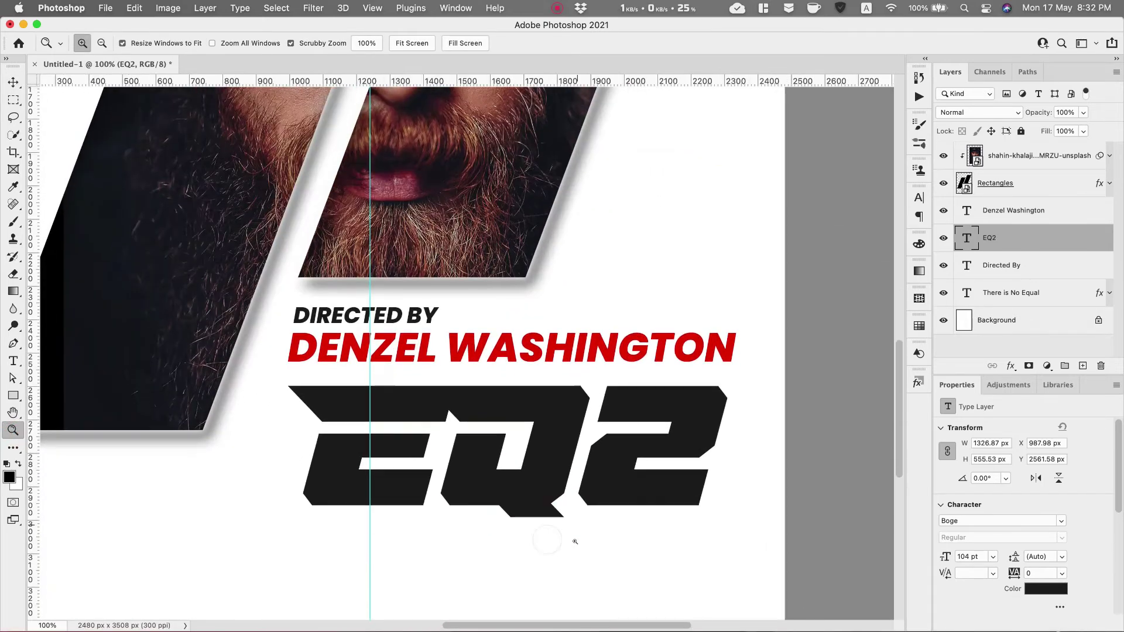
pyautogui.scroll(-5, 575, 542)
pyautogui.press('super+Tab')
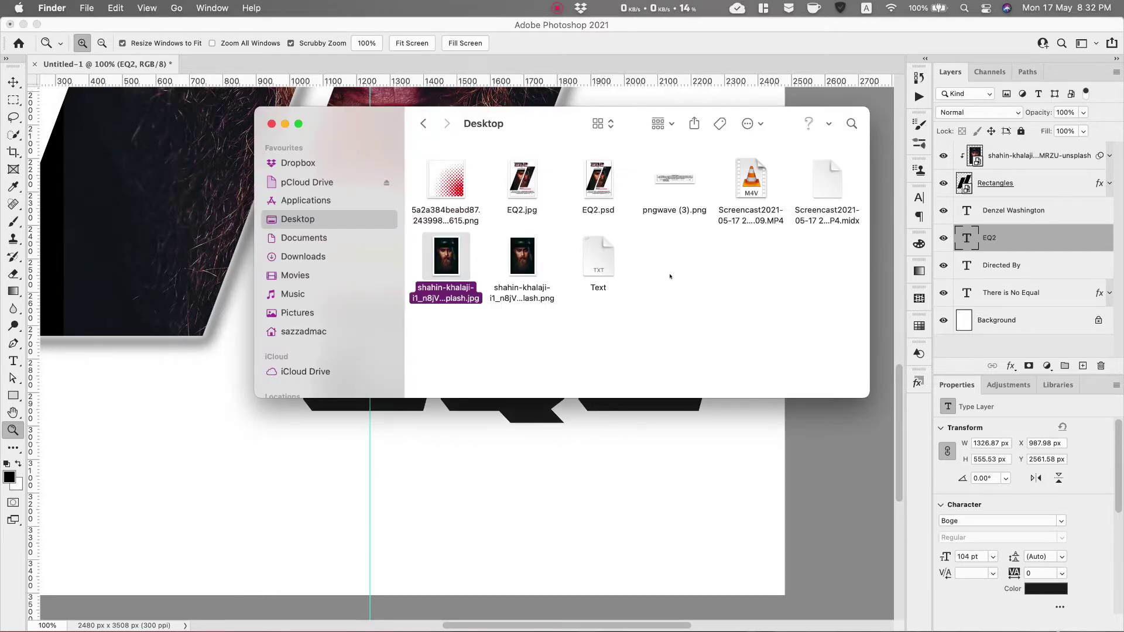
pyautogui.click(534, 271)
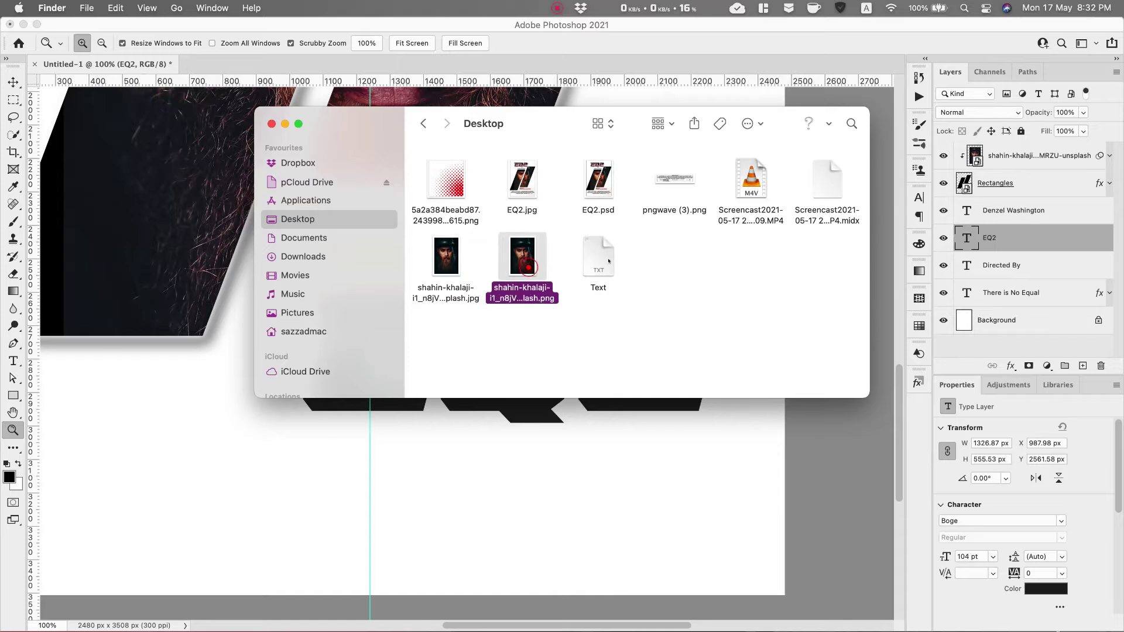
pyautogui.click(675, 179)
pyautogui.click(304, 182)
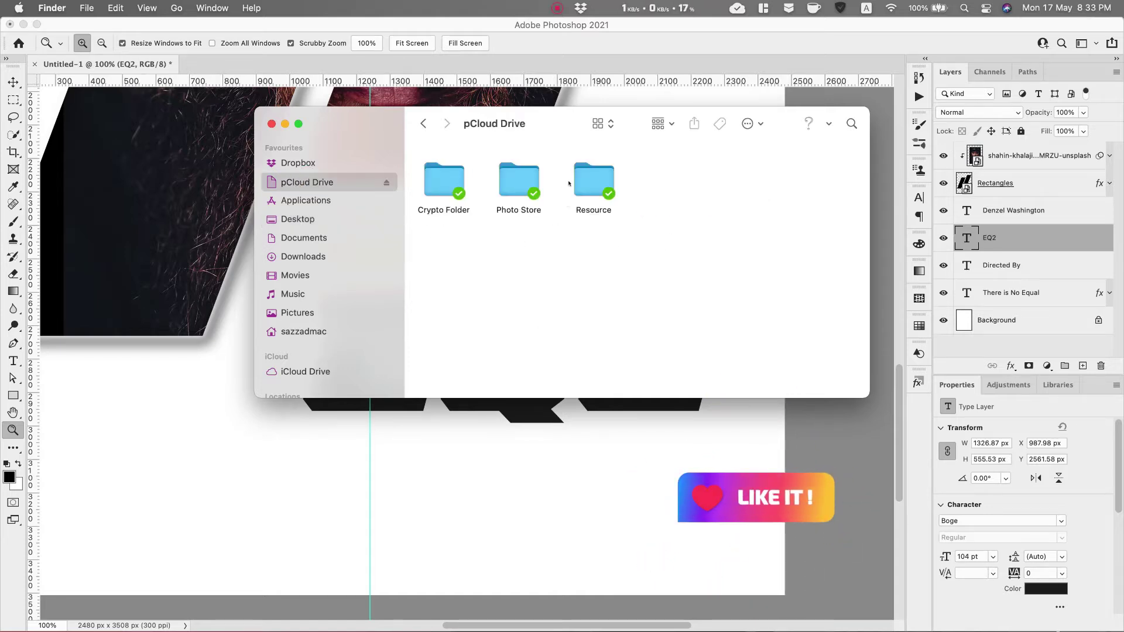
pyautogui.doubleClick(594, 176)
pyautogui.doubleClick(444, 188)
# Look through the texture collections in the Overlay folder, including Texture Background, for a texture suited to the title.
pyautogui.scroll(-5, 528, 246)
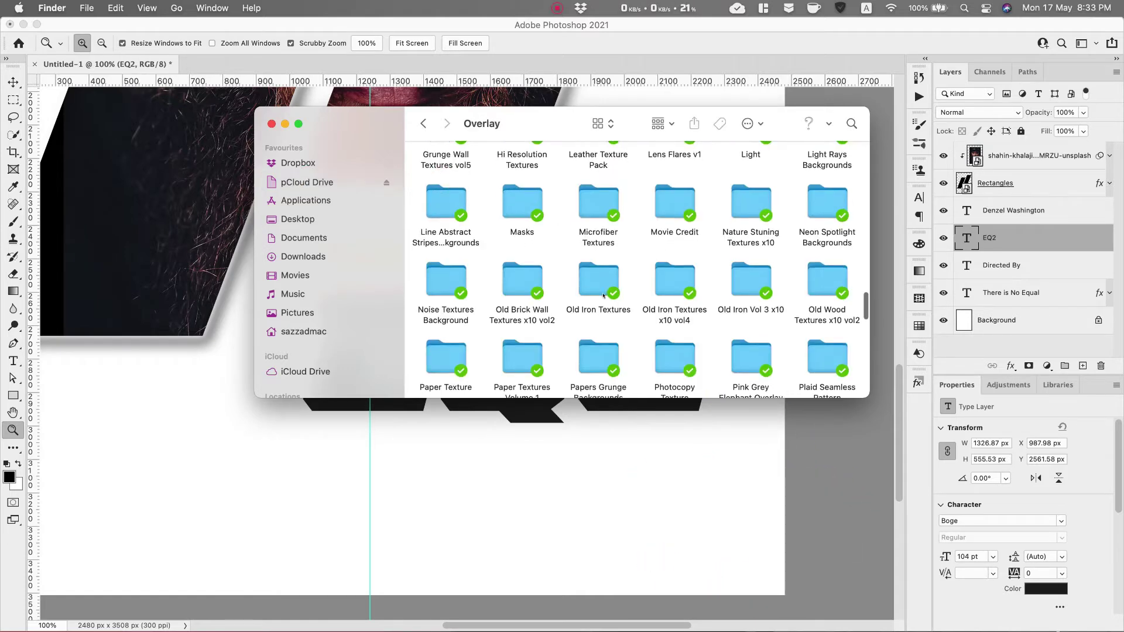
pyautogui.scroll(-5, 603, 296)
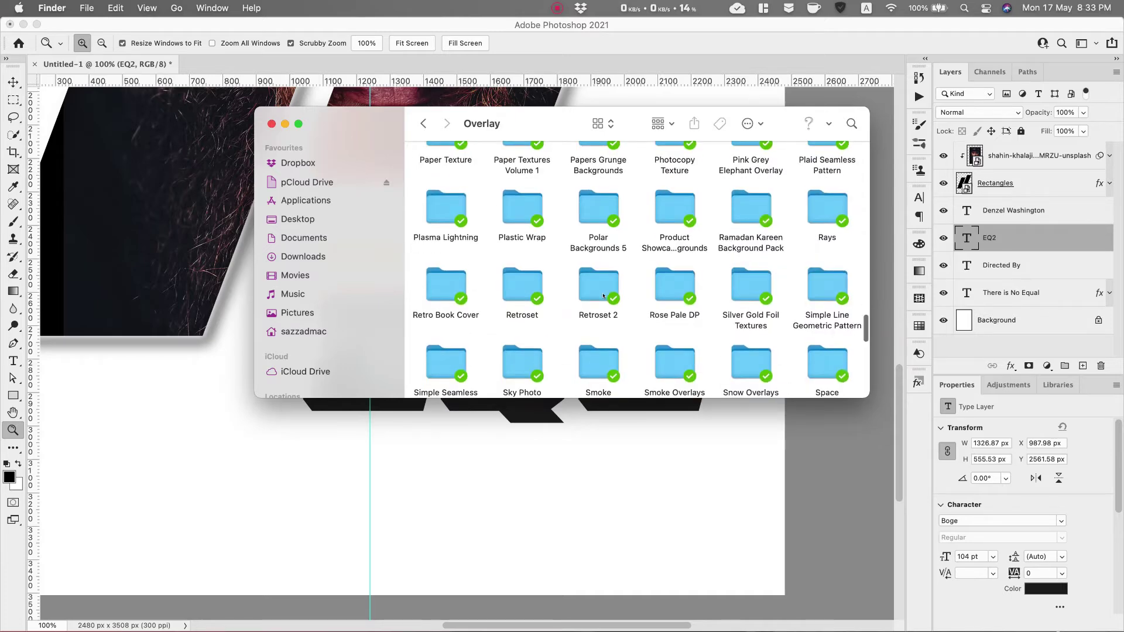
pyautogui.scroll(-1, 604, 295)
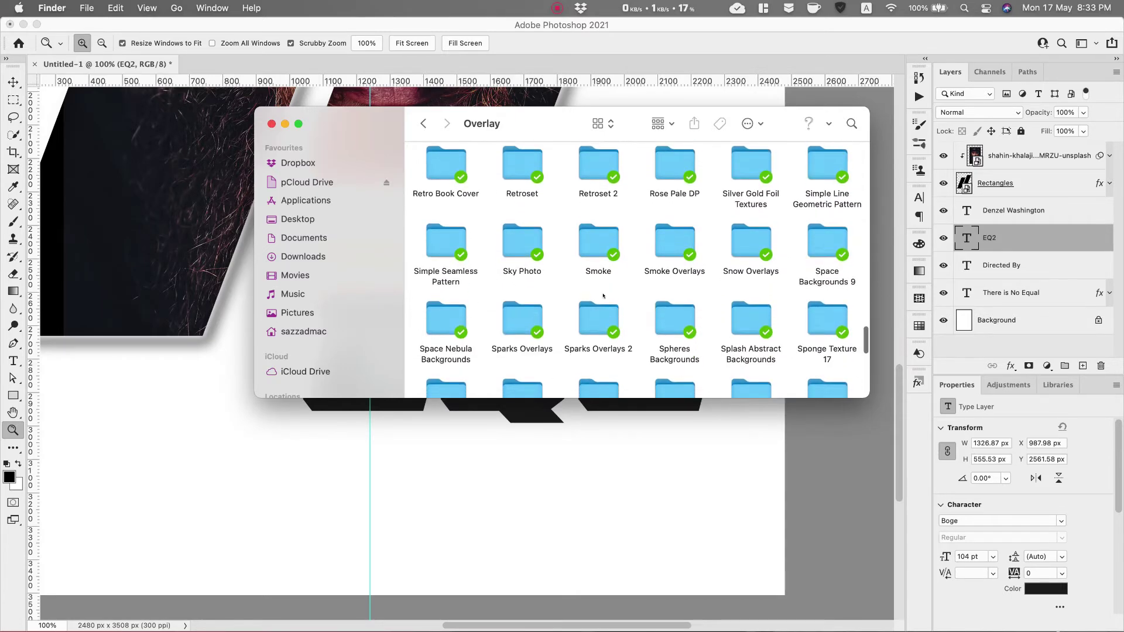
pyautogui.scroll(3, 659, 307)
pyautogui.scroll(-8, 659, 307)
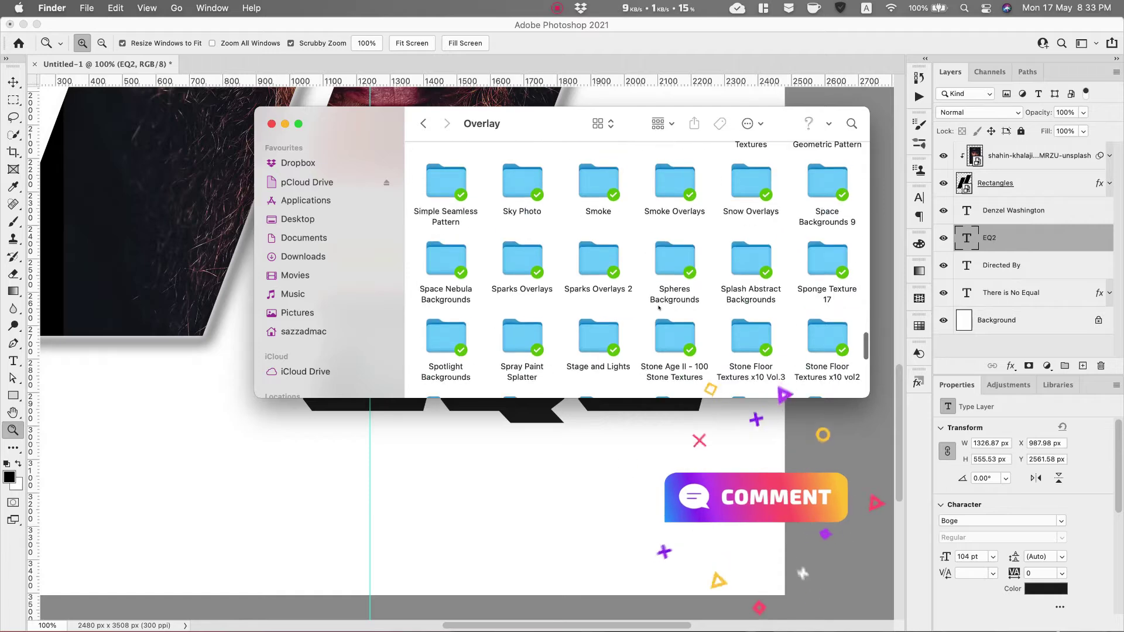
pyautogui.scroll(-1, 658, 307)
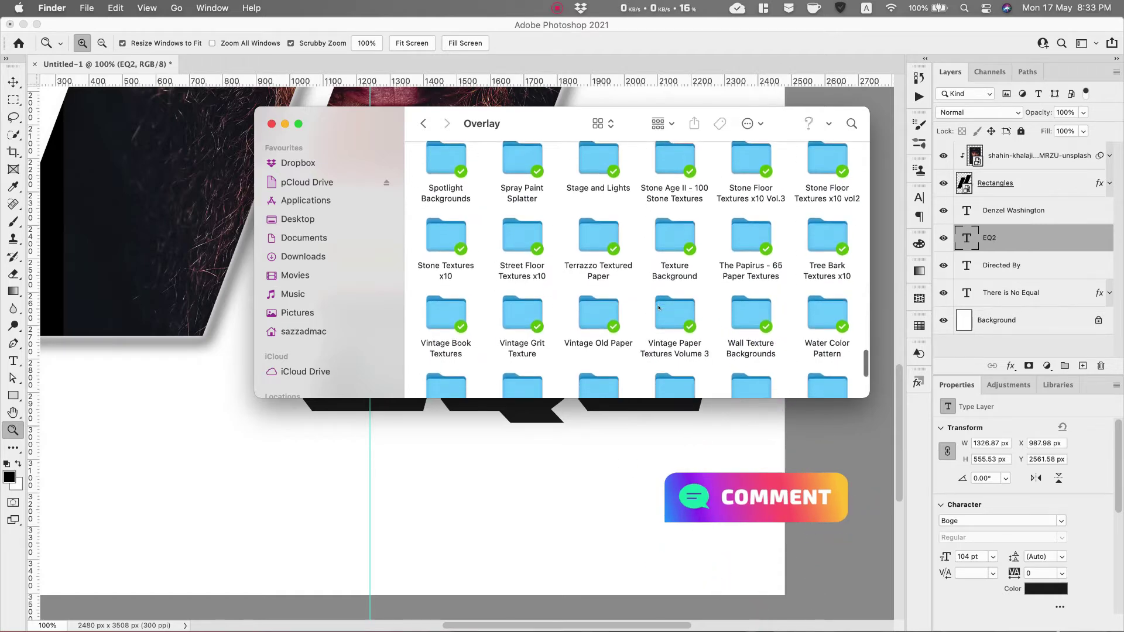
pyautogui.scroll(-1, 642, 249)
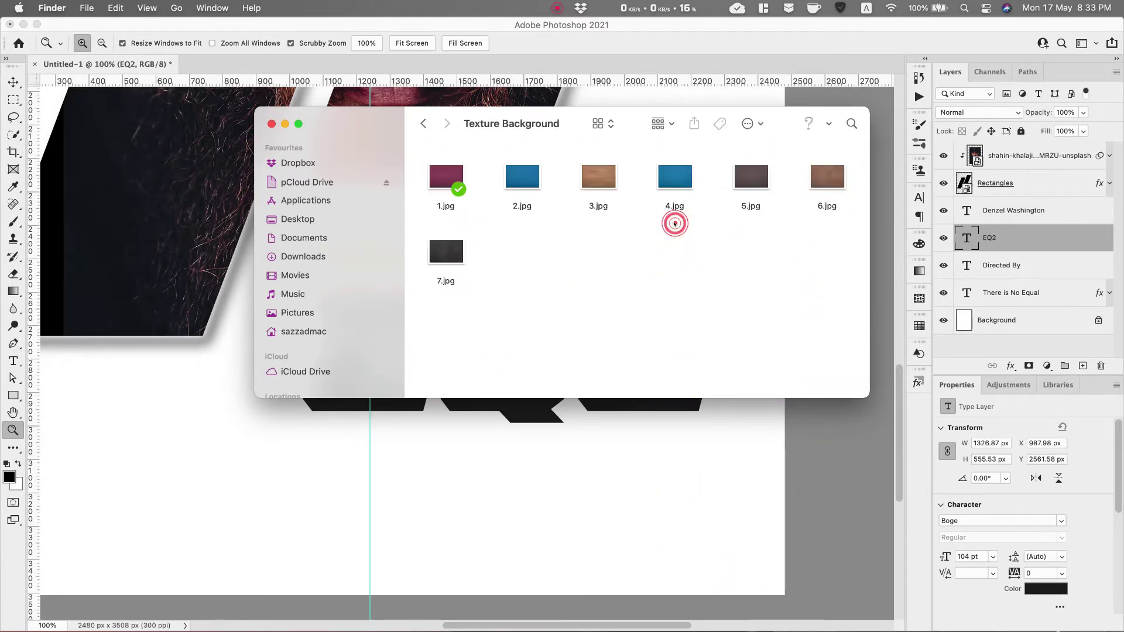
pyautogui.click(429, 125)
pyautogui.scroll(-5, 553, 323)
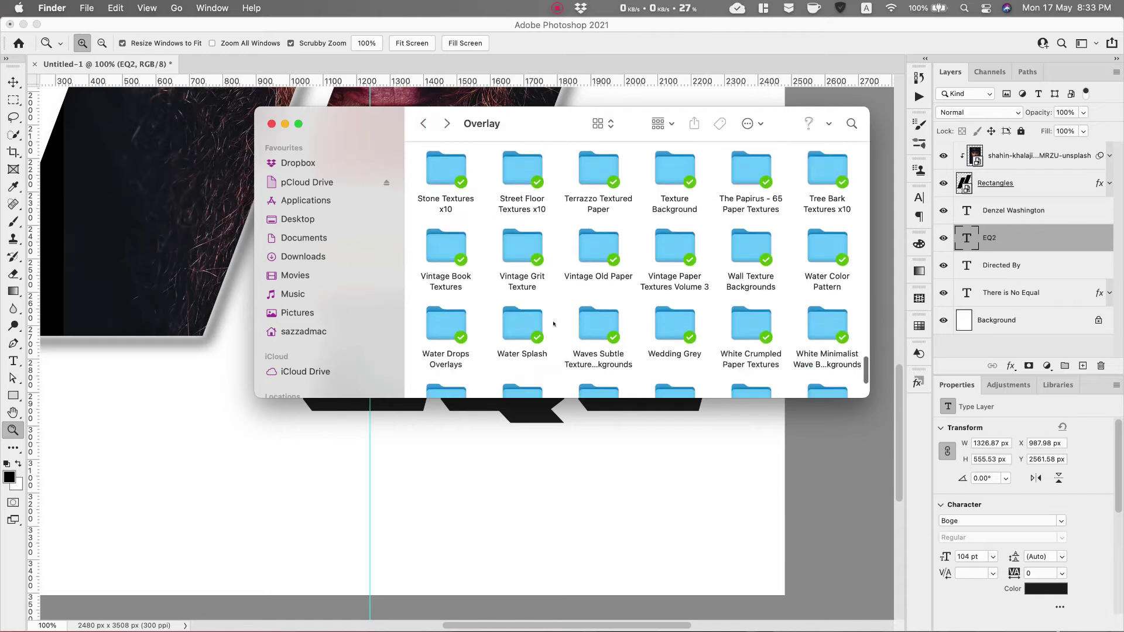
pyautogui.scroll(-4, 553, 324)
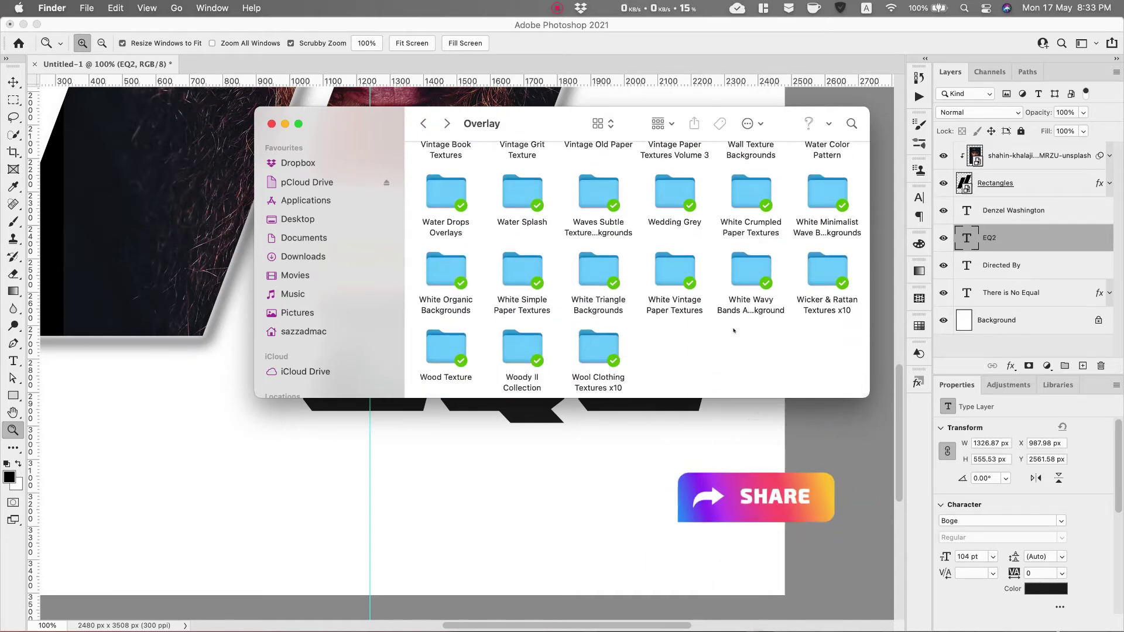
pyautogui.scroll(15, 666, 312)
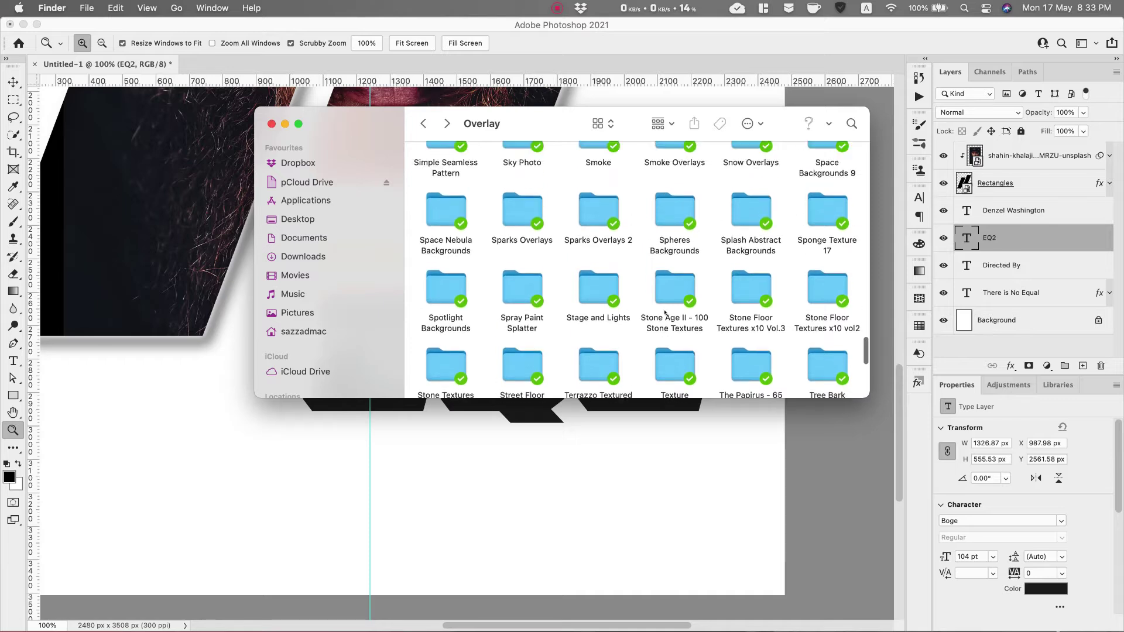
pyautogui.scroll(3, 665, 312)
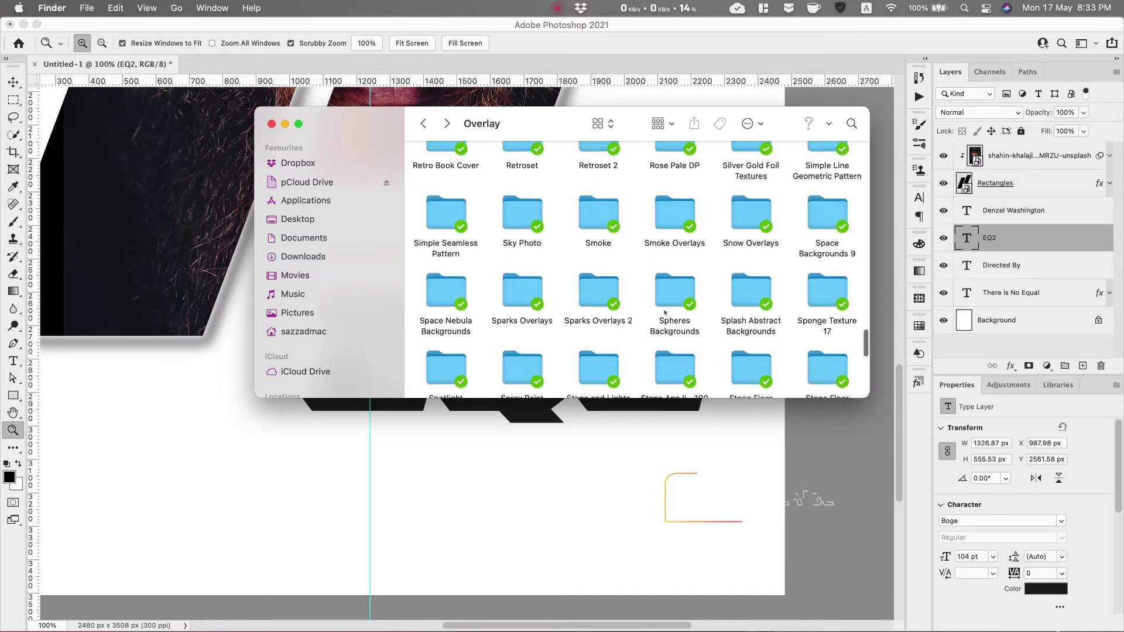
pyautogui.scroll(4, 665, 312)
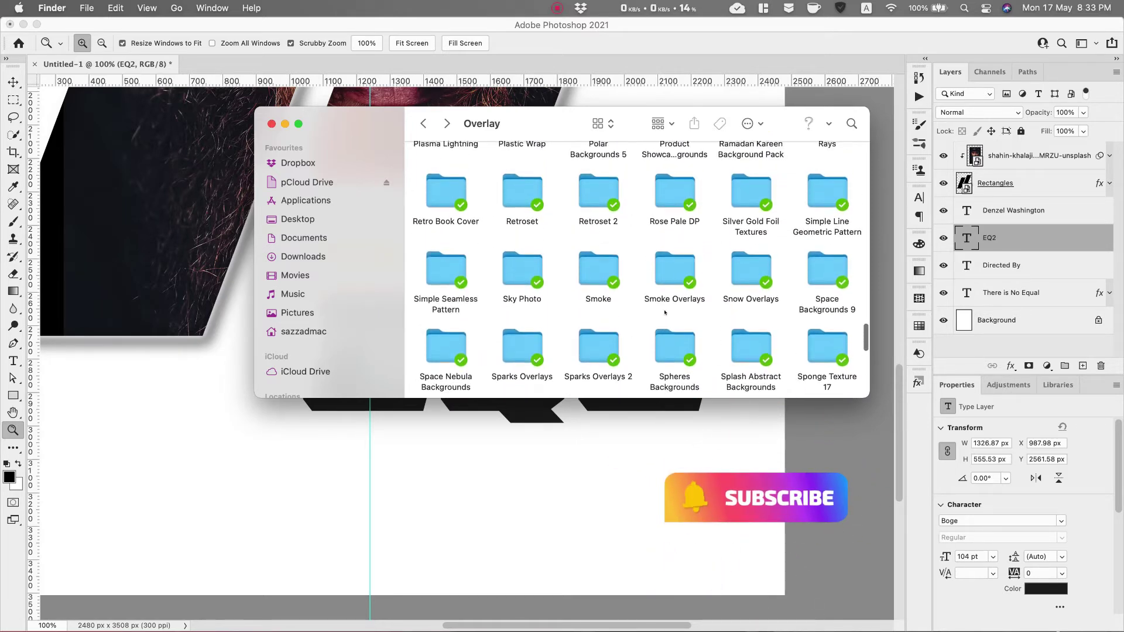
pyautogui.scroll(2, 665, 312)
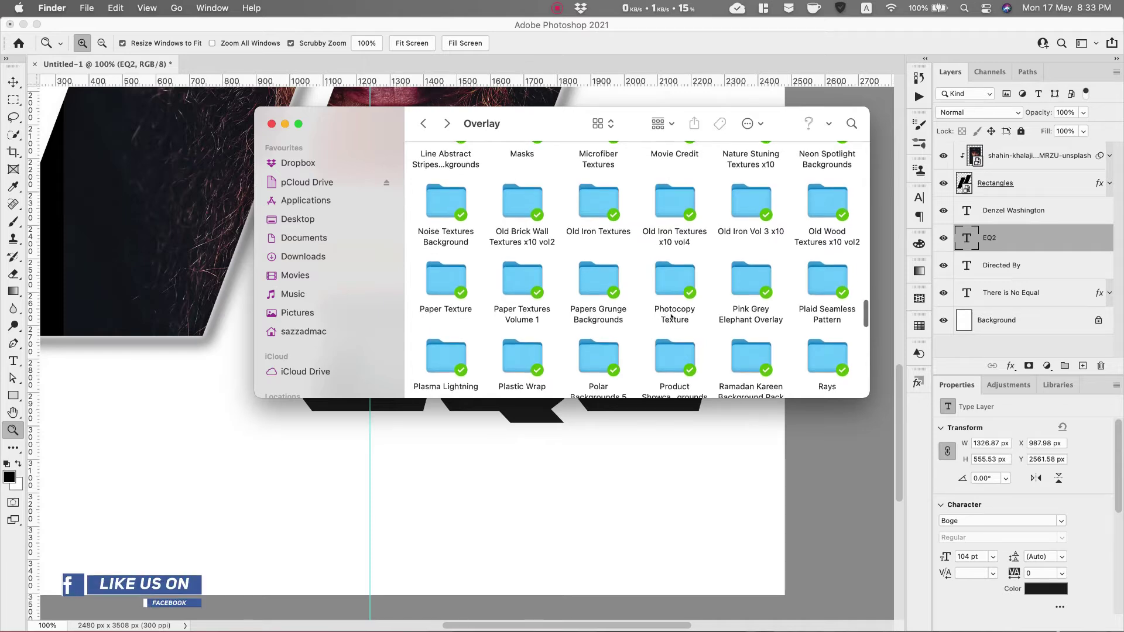
pyautogui.scroll(6, 665, 312)
pyautogui.scroll(10, 672, 317)
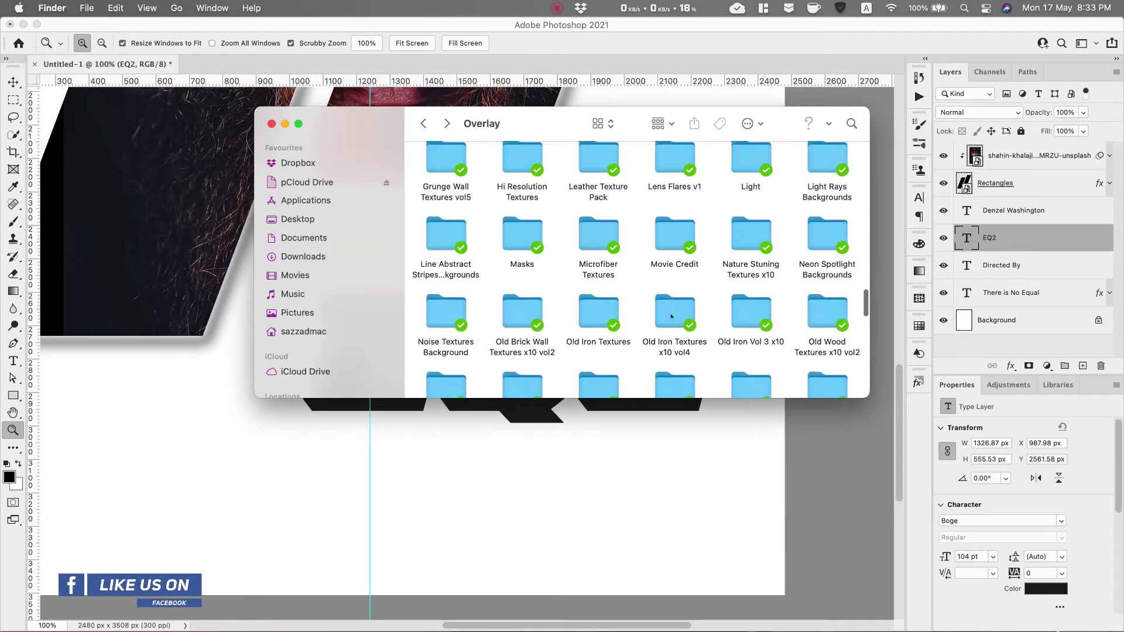
pyautogui.scroll(1, 672, 316)
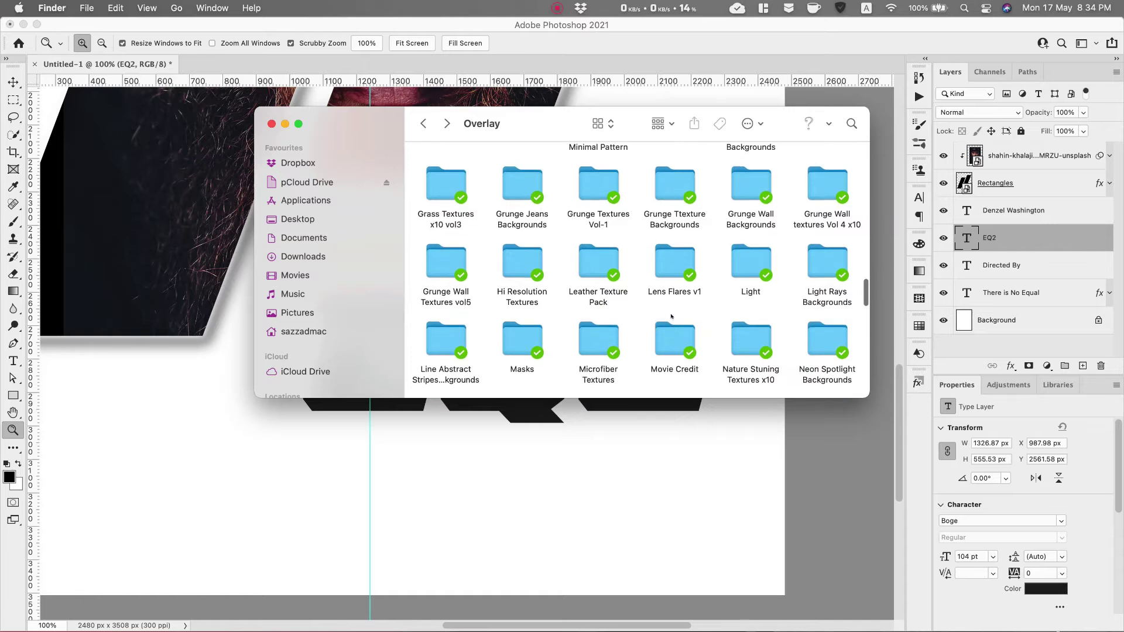
# Place 03.png from the Hi Resolution Textures folder above the EQ2 layer and scale it down to about 3.03%.
pyautogui.doubleClick(522, 266)
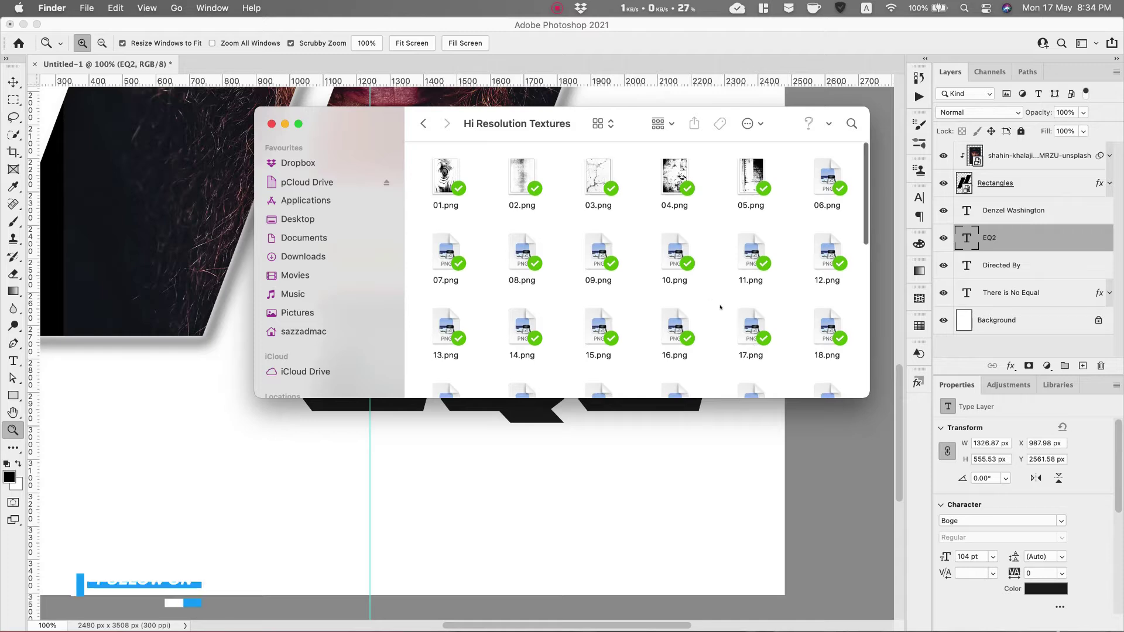
pyautogui.moveTo(598, 179); pyautogui.dragTo(608, 394)
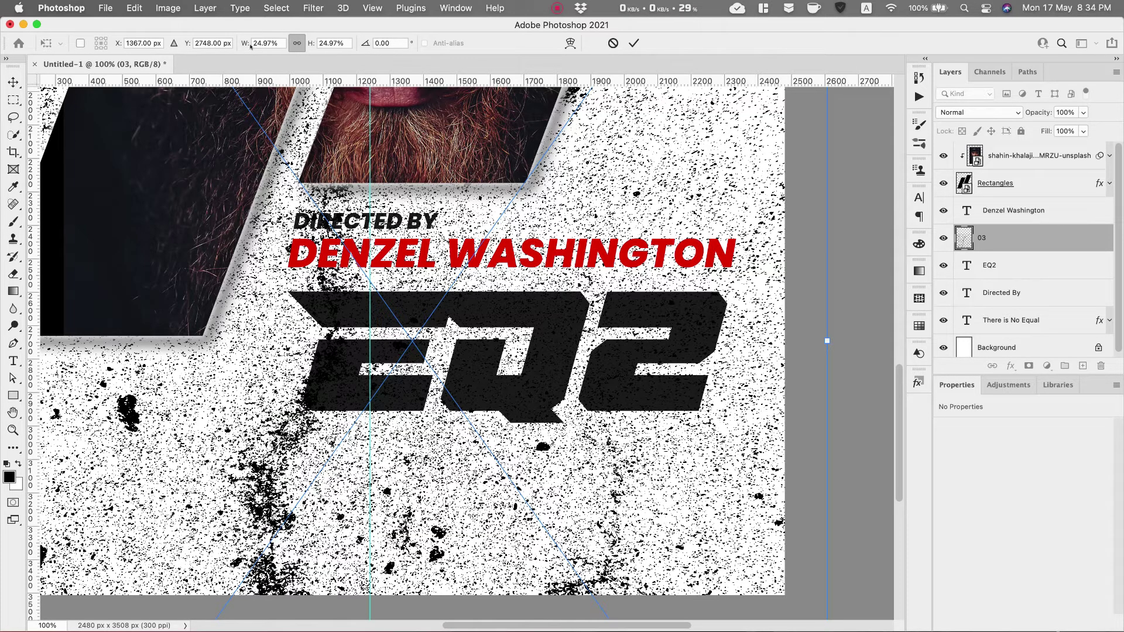
pyautogui.moveTo(243, 43); pyautogui.dragTo(211, 43)
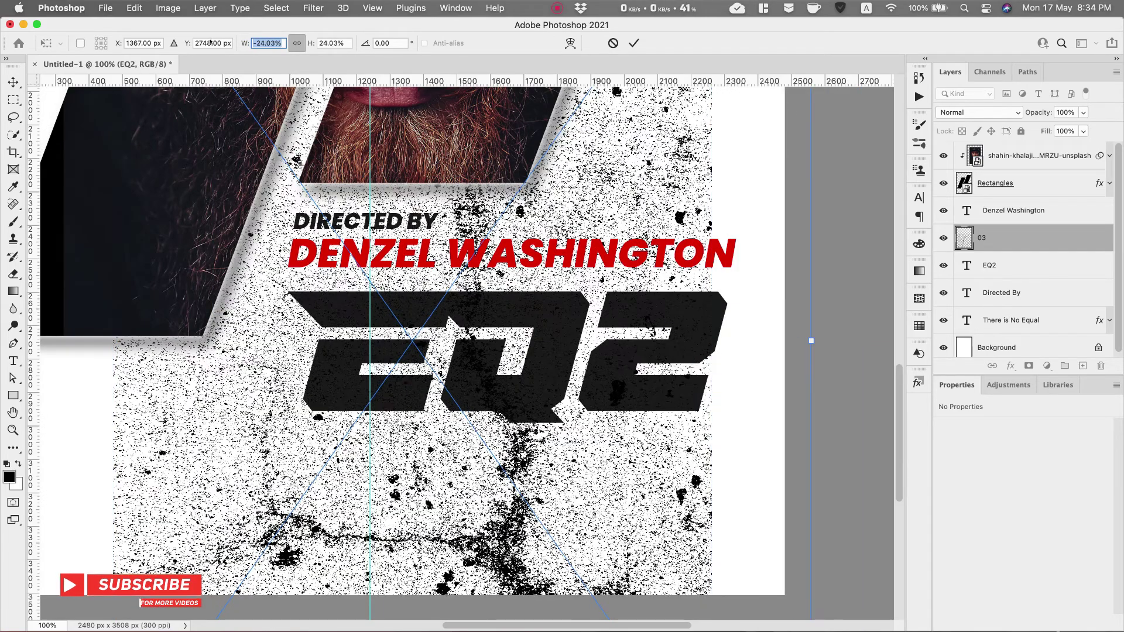
pyautogui.press('Return')
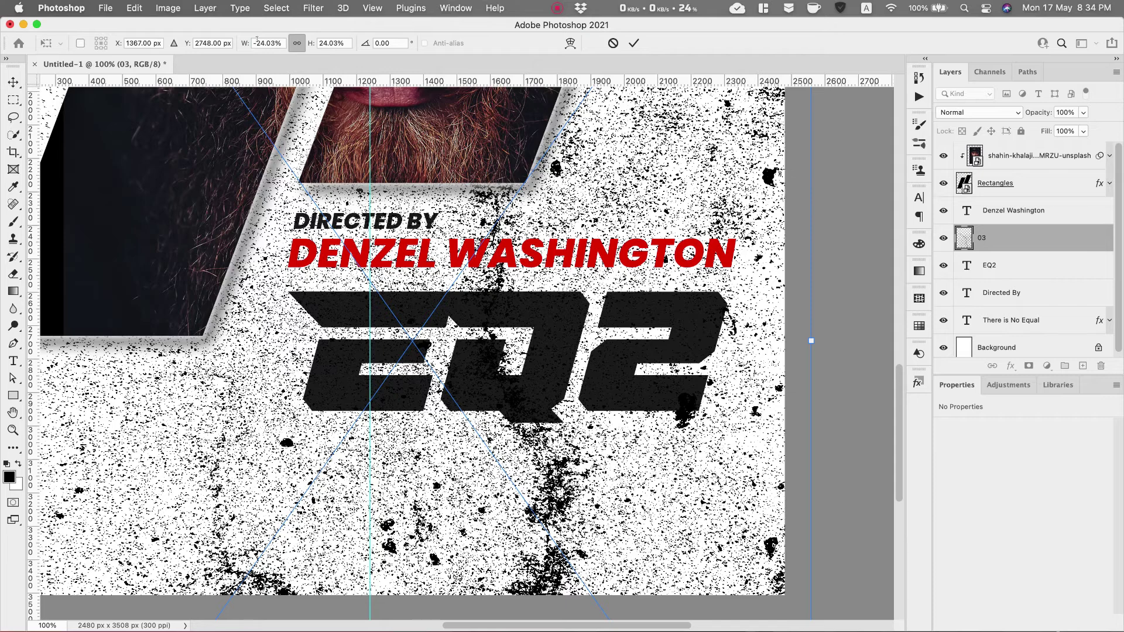
pyautogui.moveTo(242, 42); pyautogui.dragTo(230, 42)
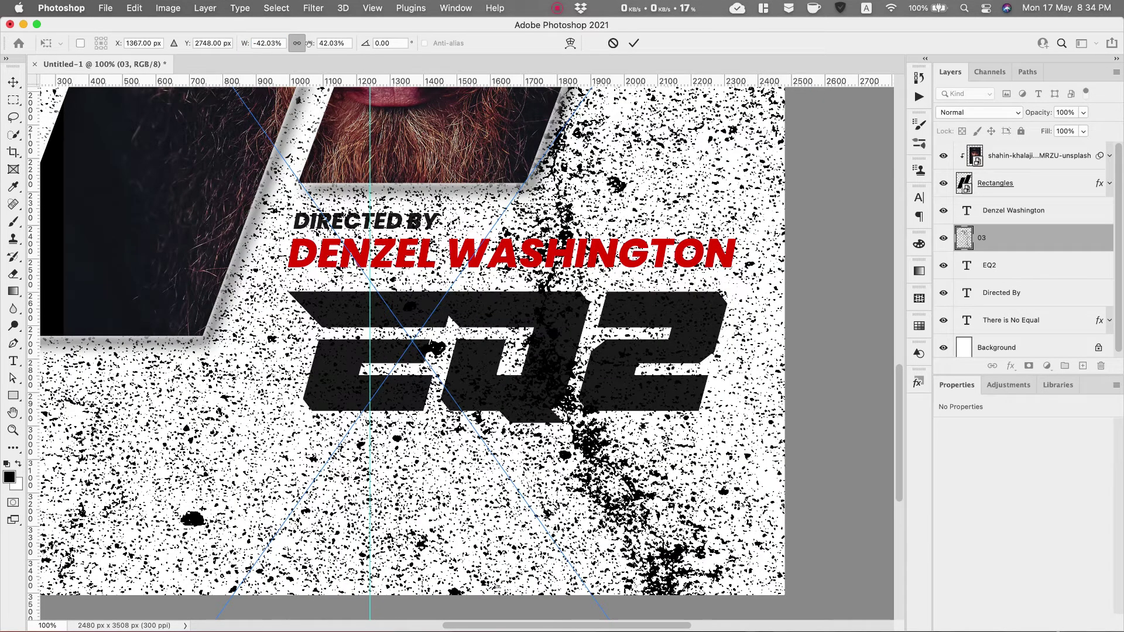
pyautogui.moveTo(310, 43); pyautogui.dragTo(288, 43)
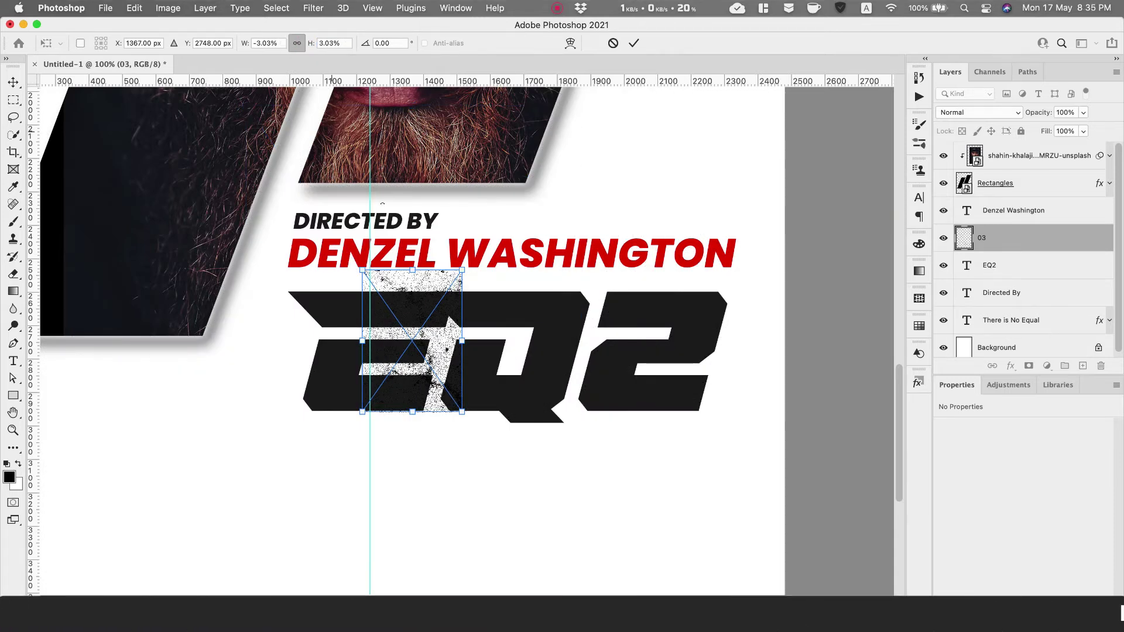
# Rotate the placed 03 texture 90° clockwise, then enlarge it to about 8.96% across the width of the EQ2 title.
pyautogui.click(135, 8)
pyautogui.moveTo(252, 304)
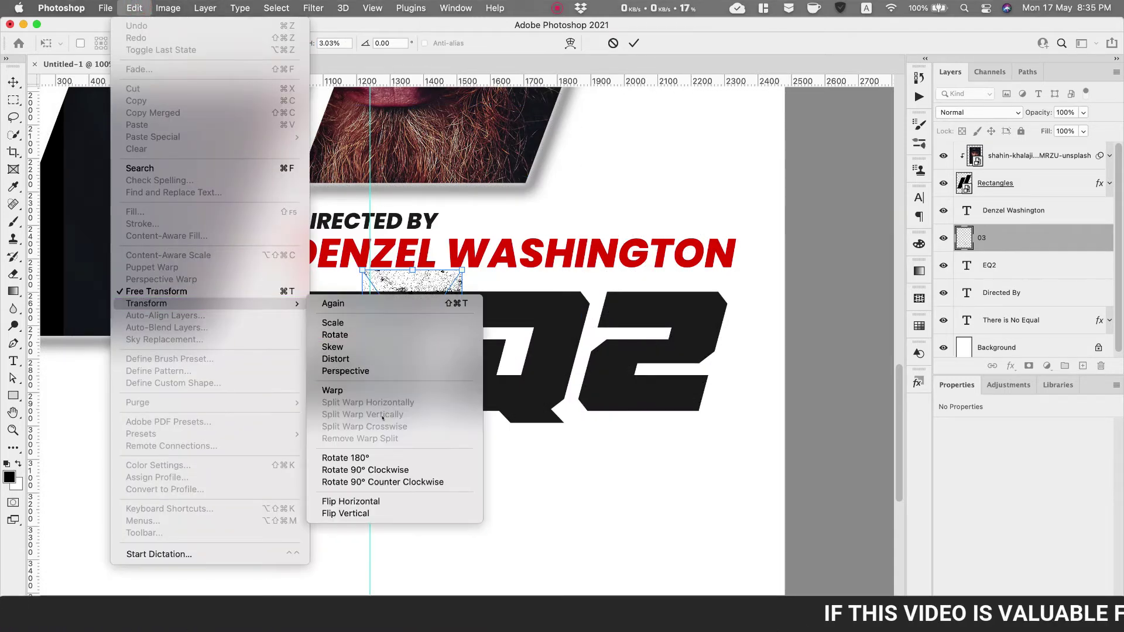
pyautogui.click(390, 470)
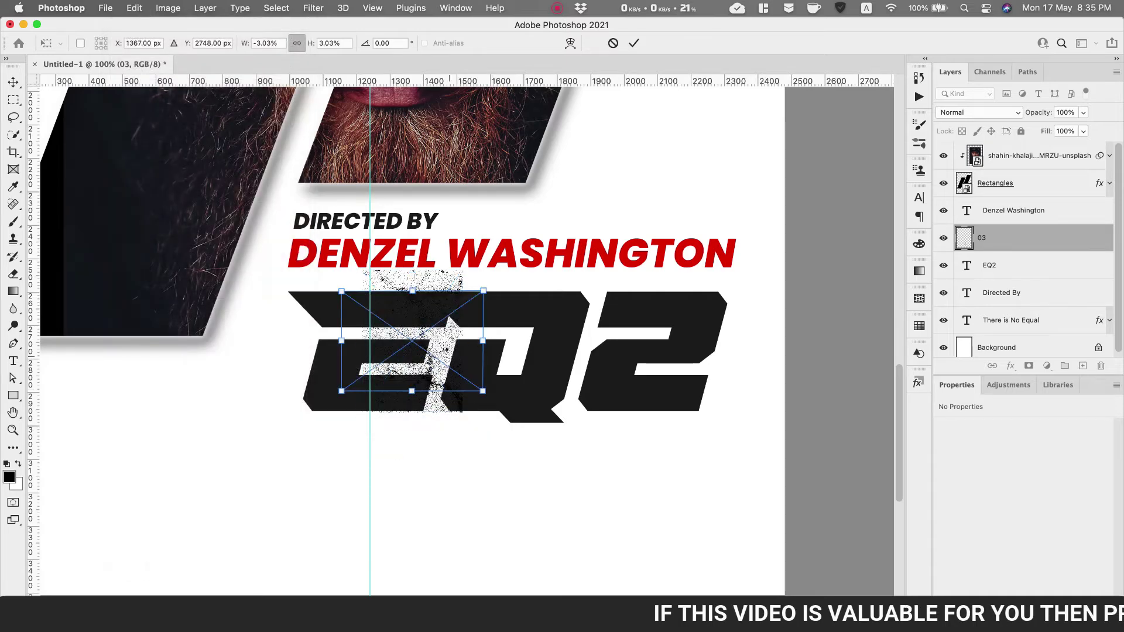
pyautogui.moveTo(445, 357); pyautogui.dragTo(785, 528)
pyautogui.moveTo(696, 371); pyautogui.dragTo(696, 371)
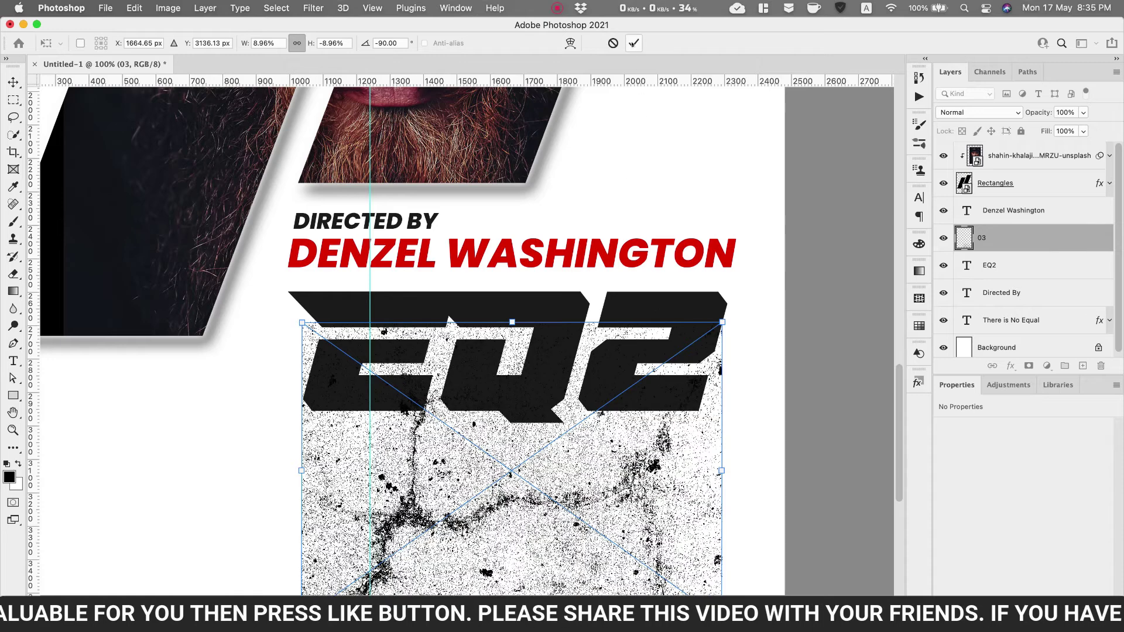
pyautogui.click(634, 43)
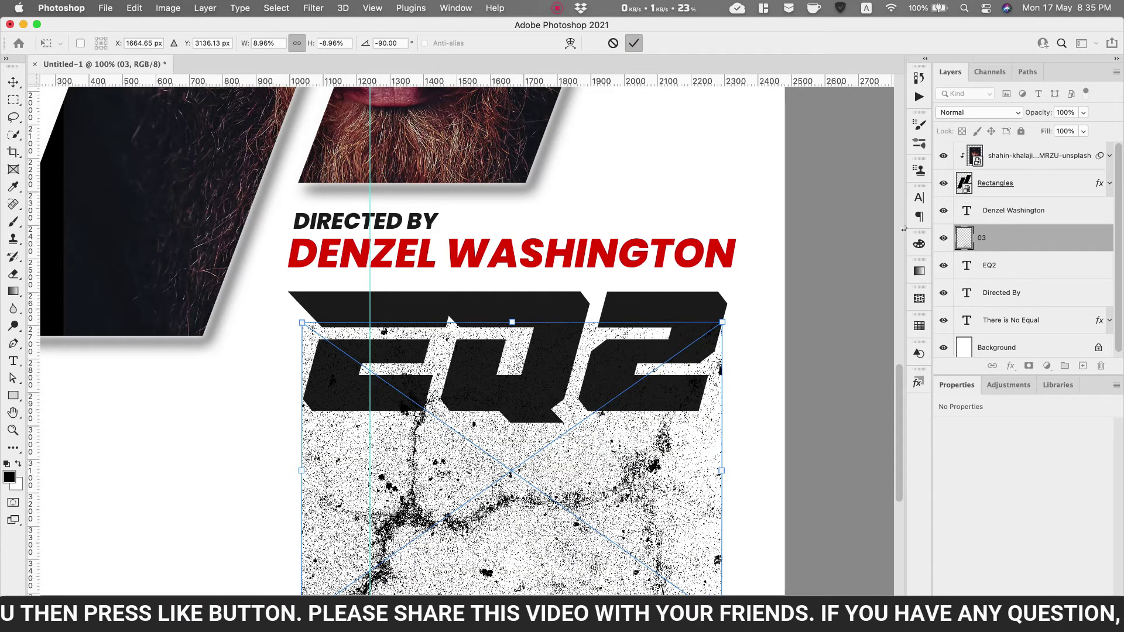
# Clip the 03 texture layer to the EQ2 text layer.
pyautogui.press('z')
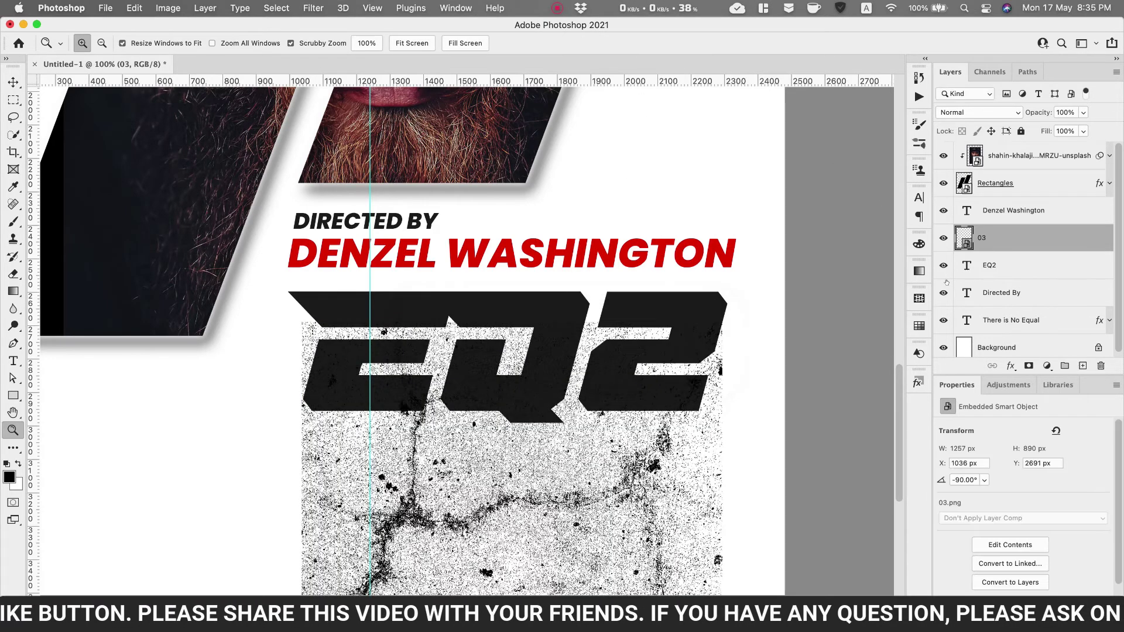
pyautogui.rightClick(1038, 241)
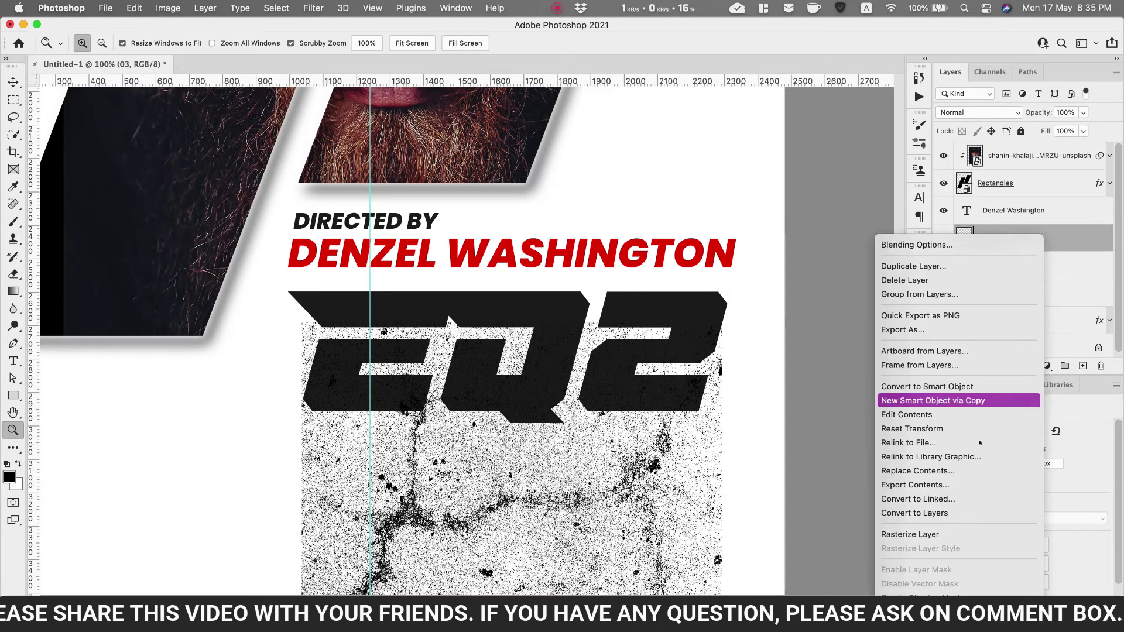
pyautogui.click(935, 593)
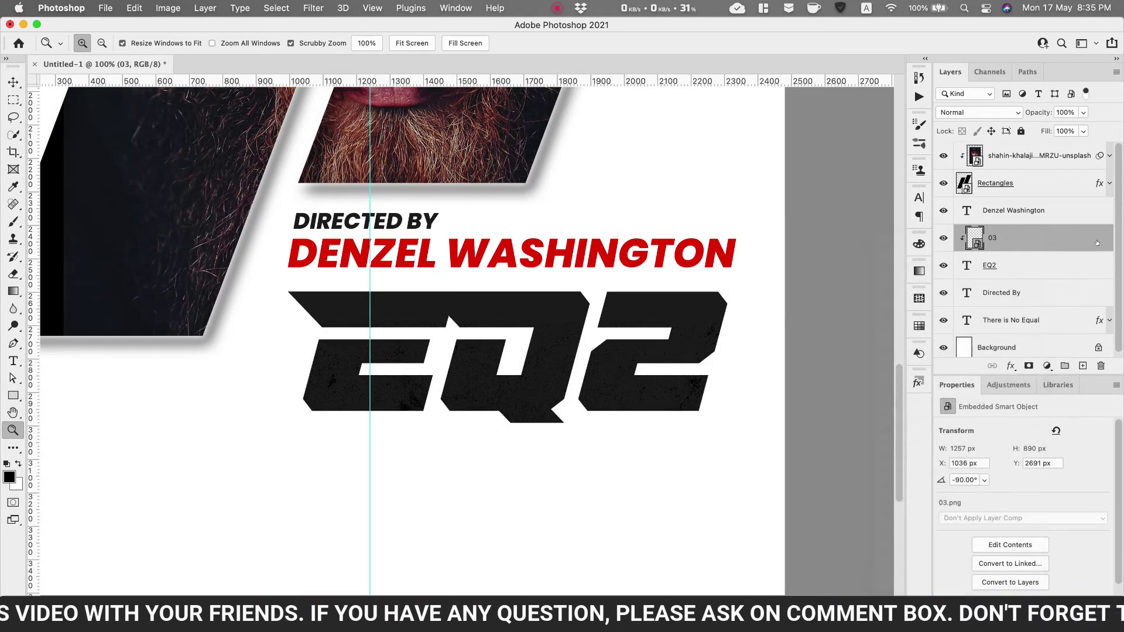
# Give the texture a white Color Overlay in Lighten mode at 100% opacity and move it to about X 1052 px, Y 2732 px.
pyautogui.doubleClick(1097, 241)
pyautogui.click(673, 436)
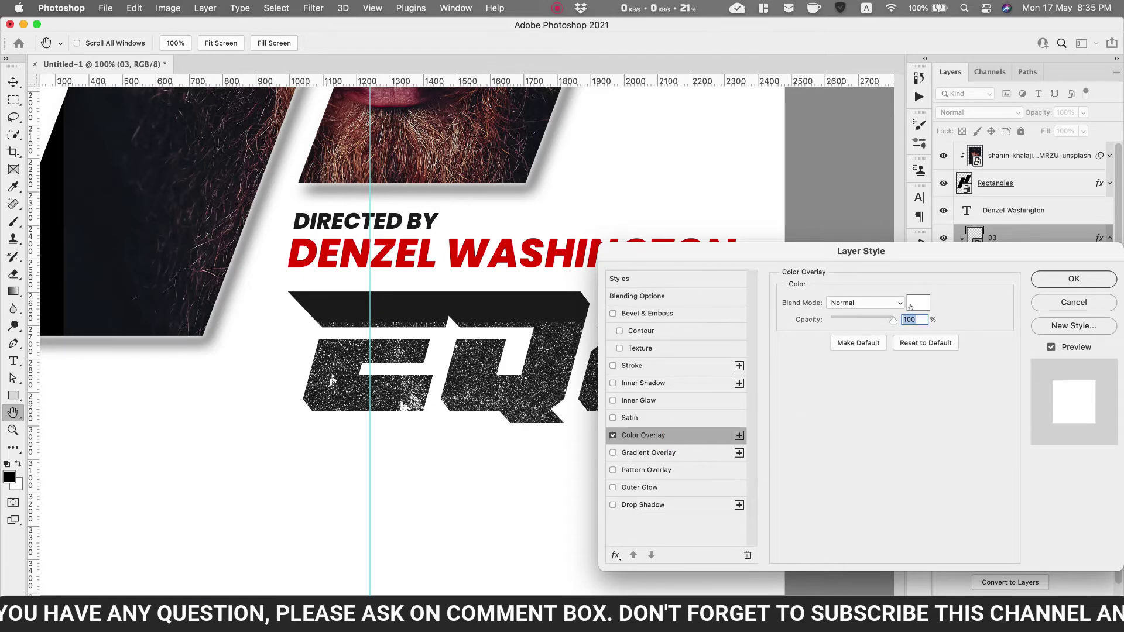
pyautogui.click(878, 302)
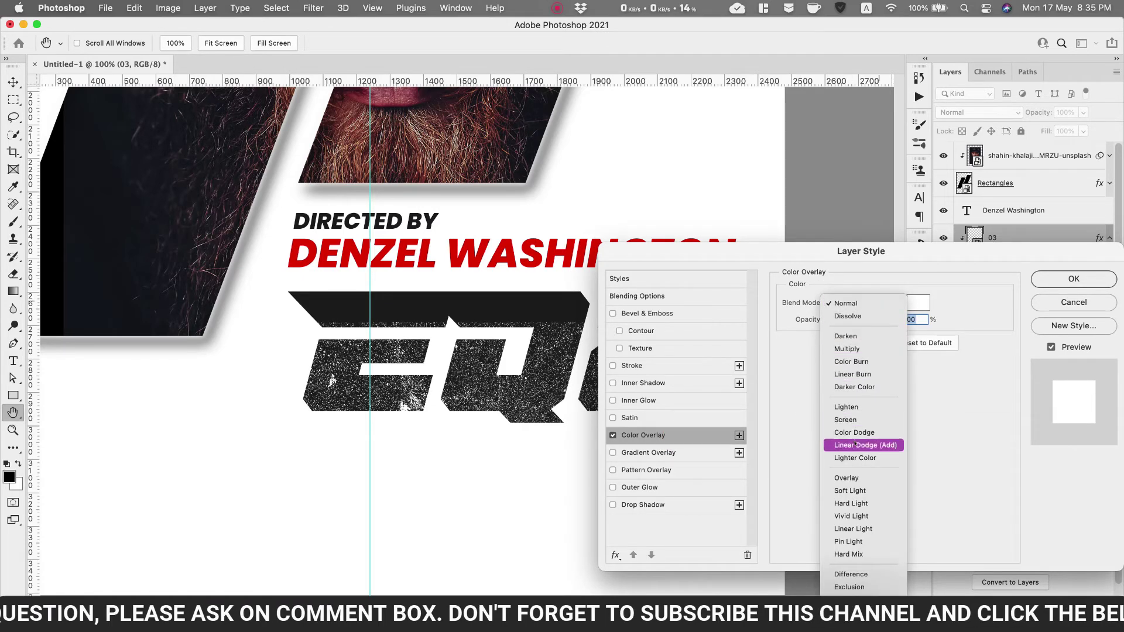
pyautogui.click(862, 410)
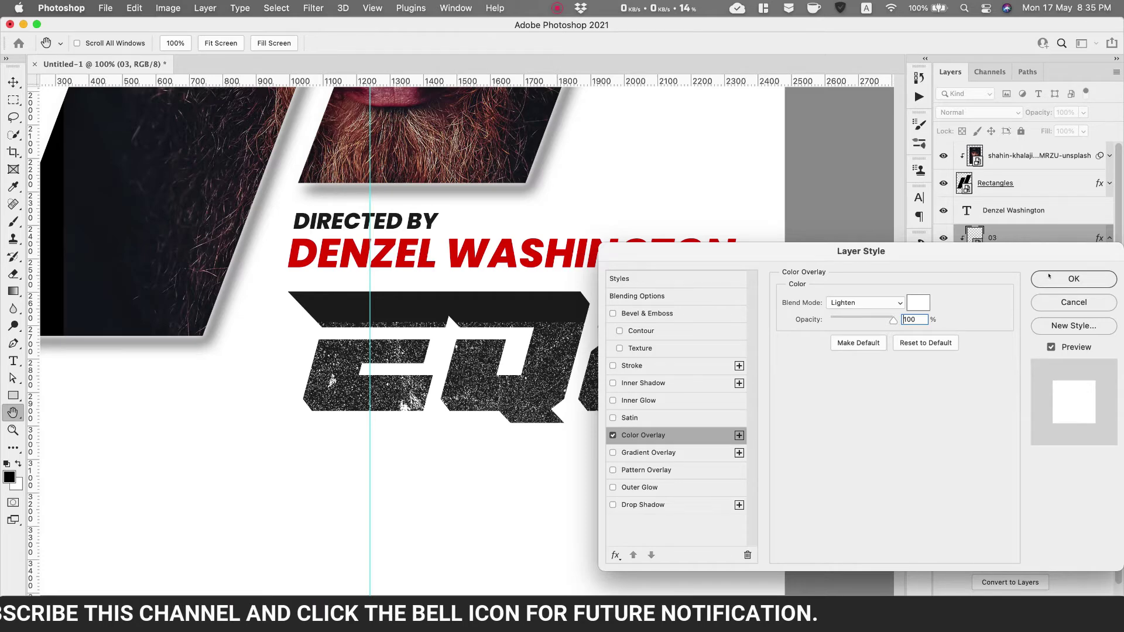
pyautogui.click(1072, 279)
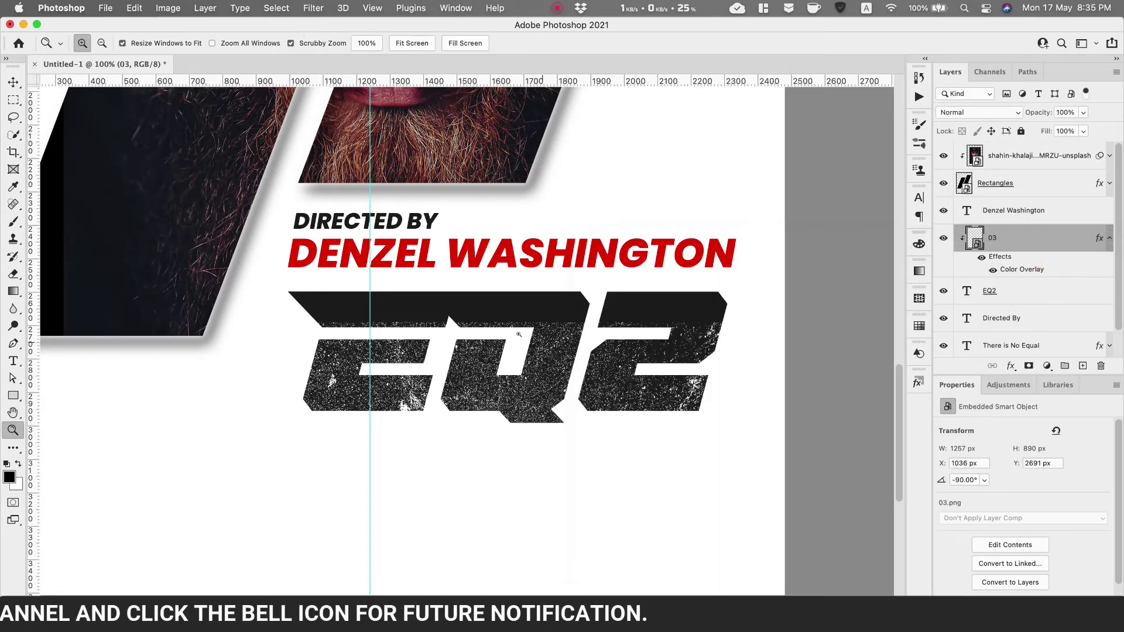
pyautogui.press('v')
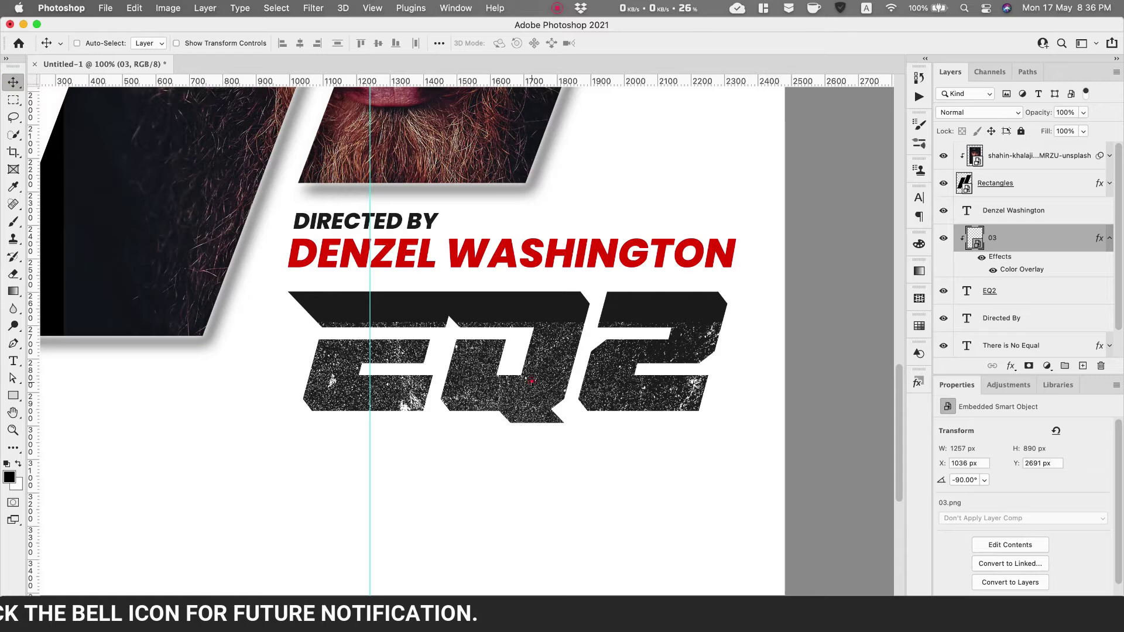
pyautogui.moveTo(541, 339); pyautogui.dragTo(546, 368)
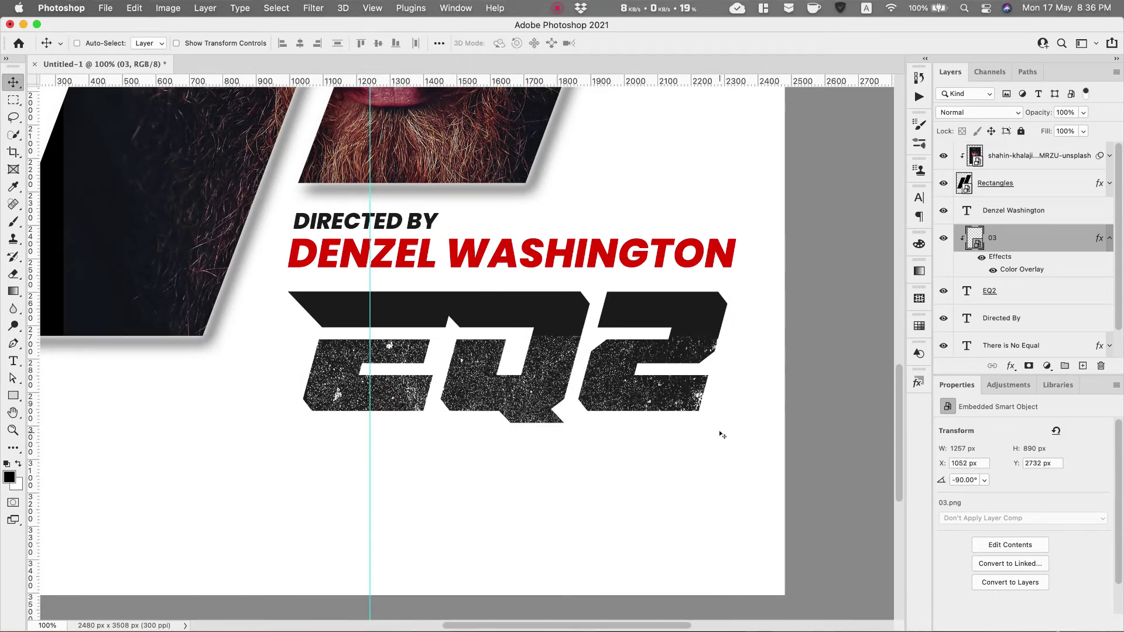
# Add a drop shadow to the EQ2 text layer and colour it with the red sampled from the director's name (e50000).
pyautogui.doubleClick(1073, 293)
pyautogui.moveTo(827, 256); pyautogui.dragTo(852, 194)
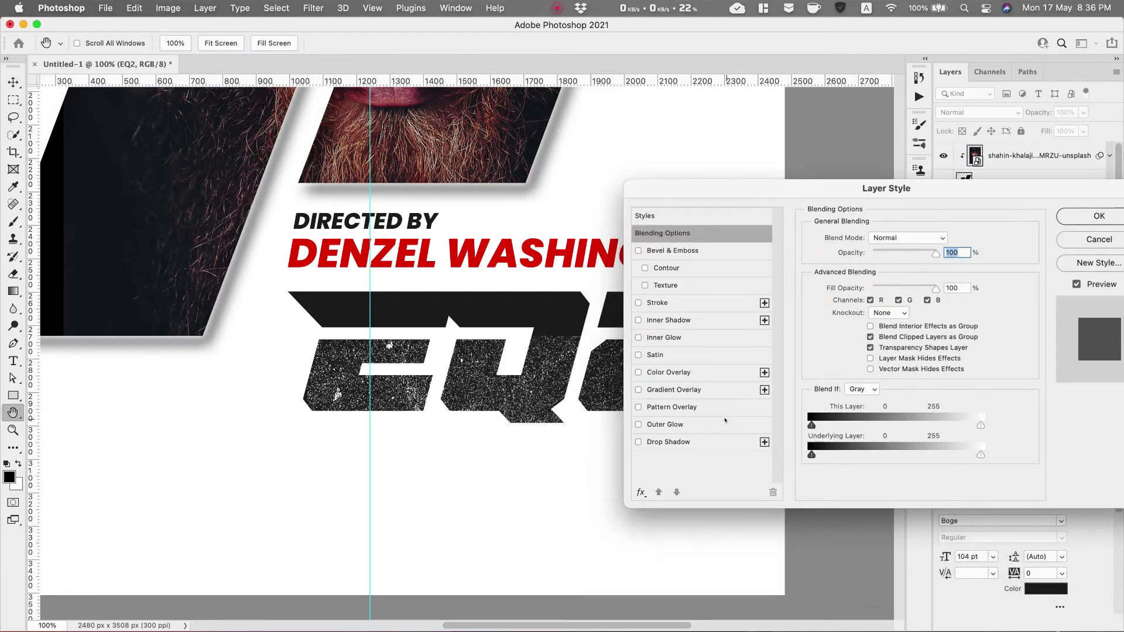
pyautogui.click(684, 442)
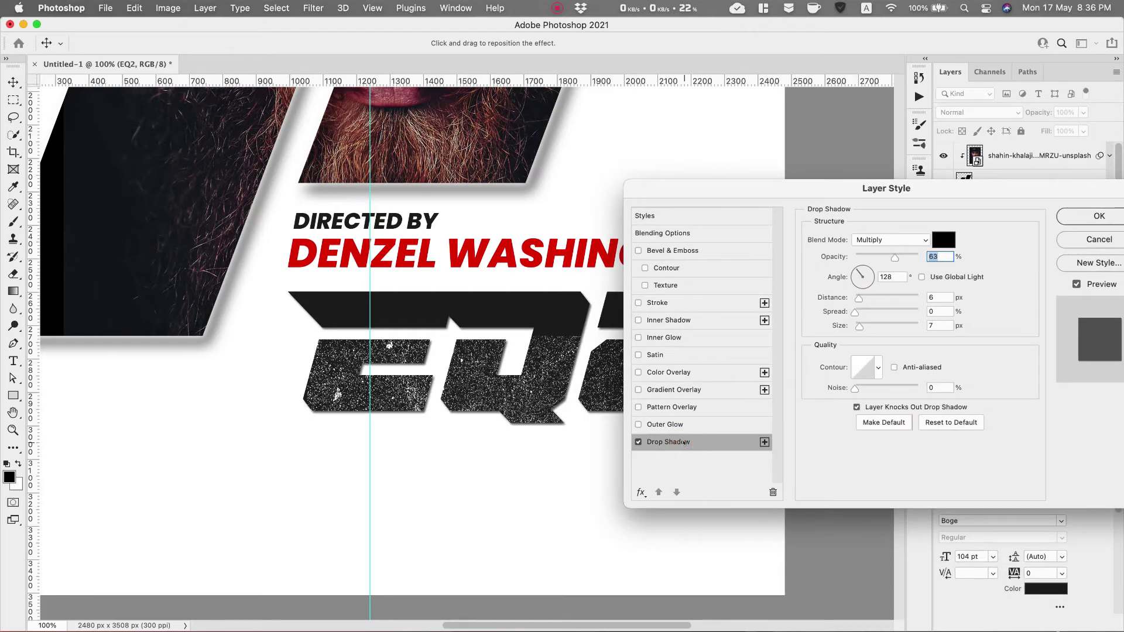
pyautogui.click(941, 243)
pyautogui.click(486, 256)
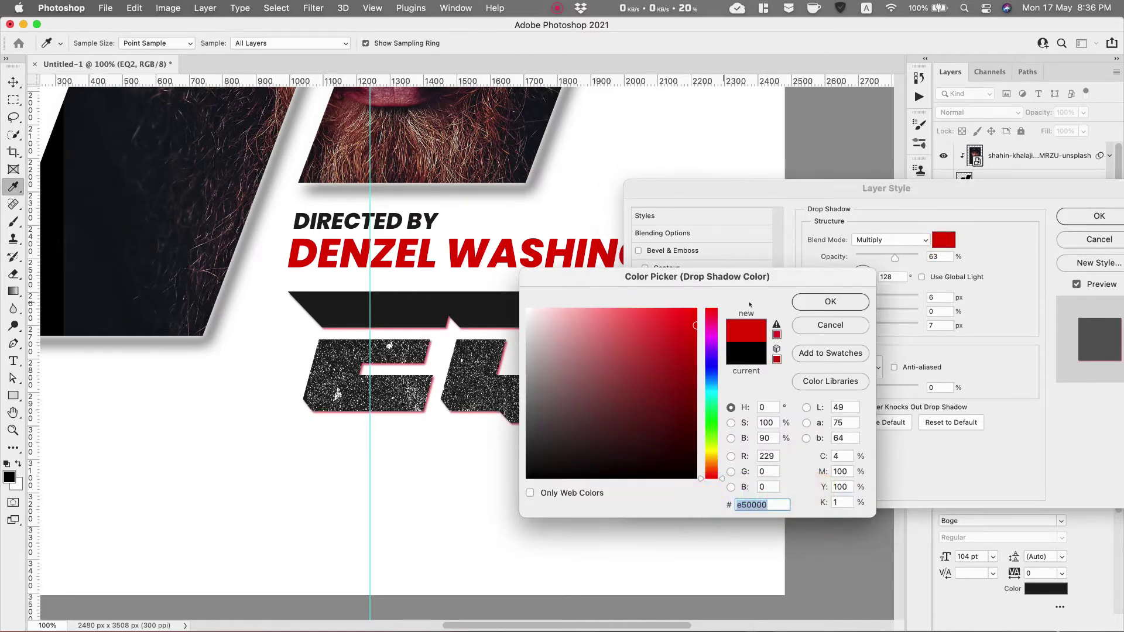
pyautogui.click(807, 302)
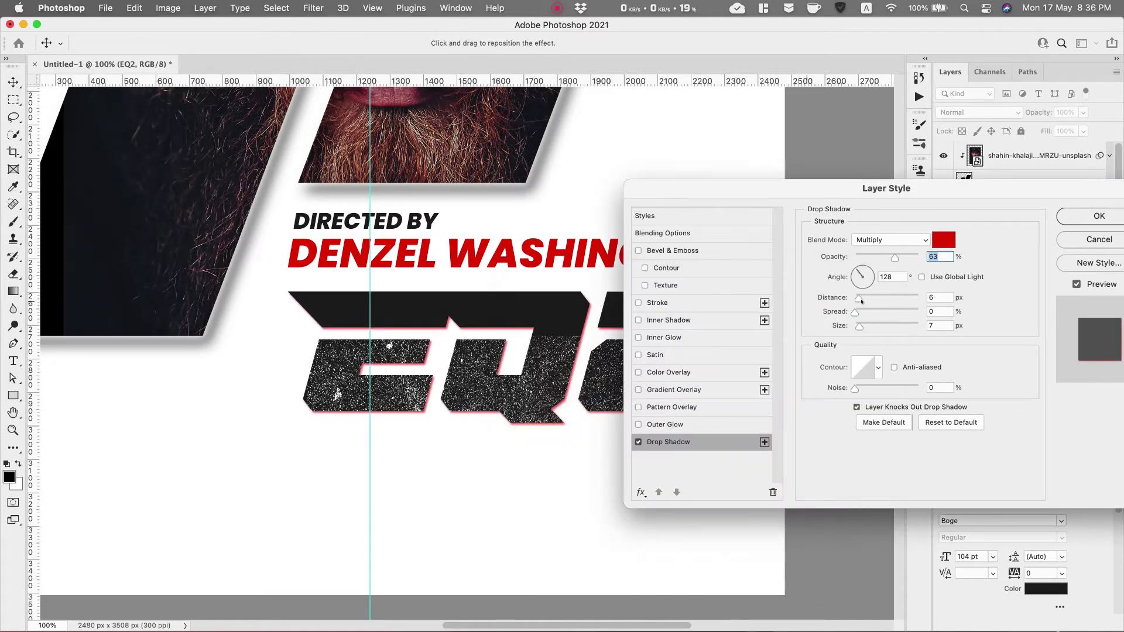
# Set the red drop shadow to Normal blend mode, 100% opacity, 18 px distance and 0 px size.
pyautogui.moveTo(859, 299); pyautogui.dragTo(823, 323)
pyautogui.click(890, 240)
pyautogui.click(887, 199)
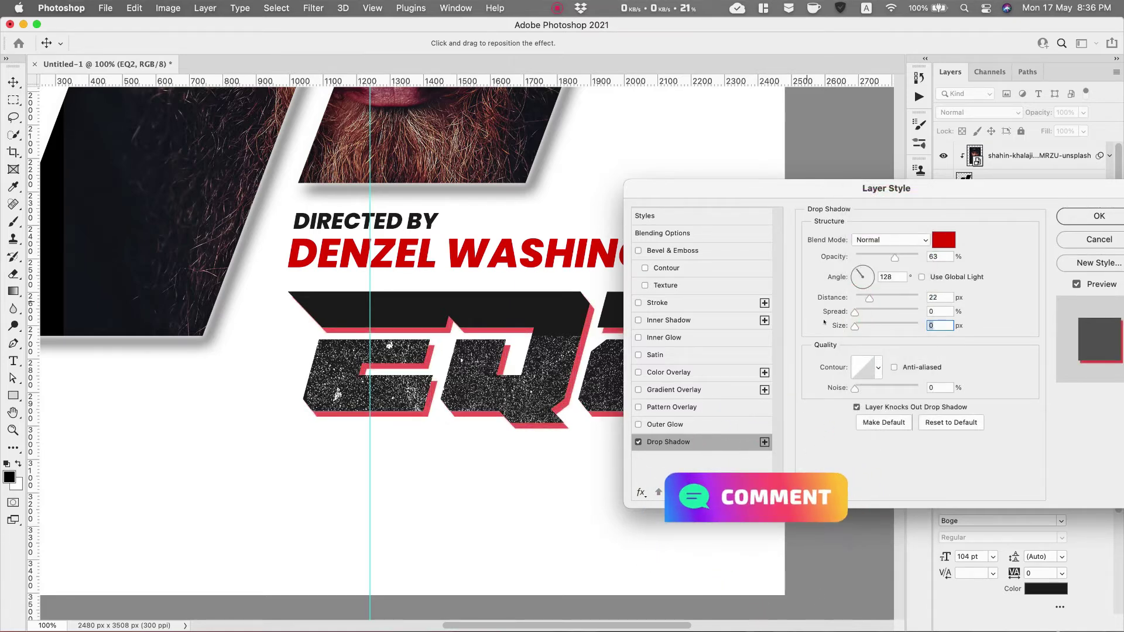
pyautogui.click(870, 298)
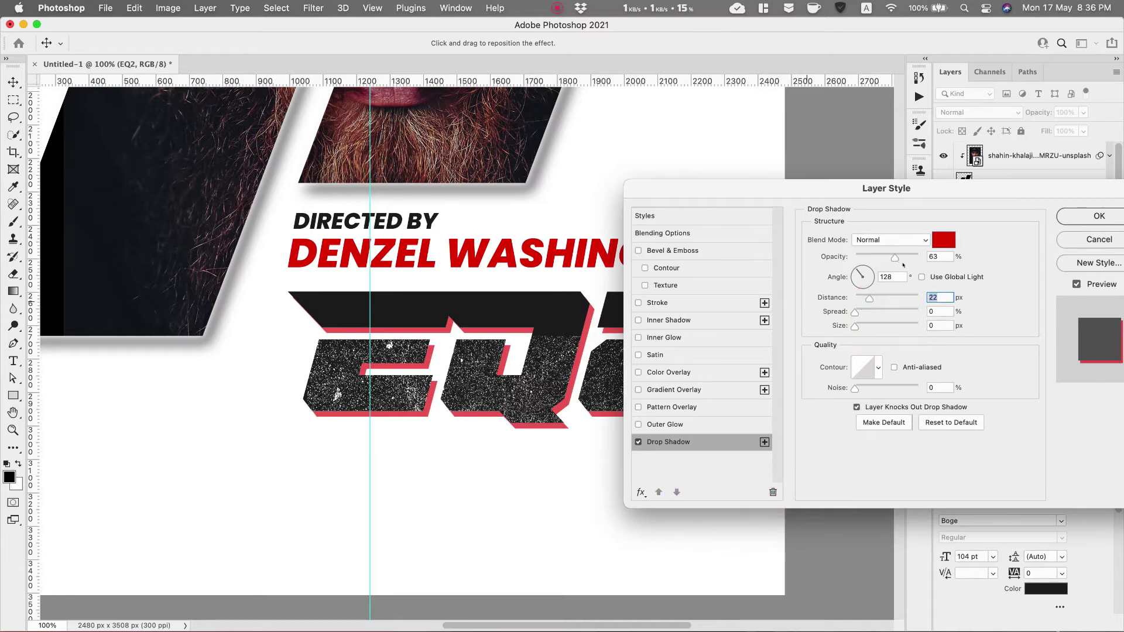
pyautogui.moveTo(904, 258); pyautogui.dragTo(934, 253)
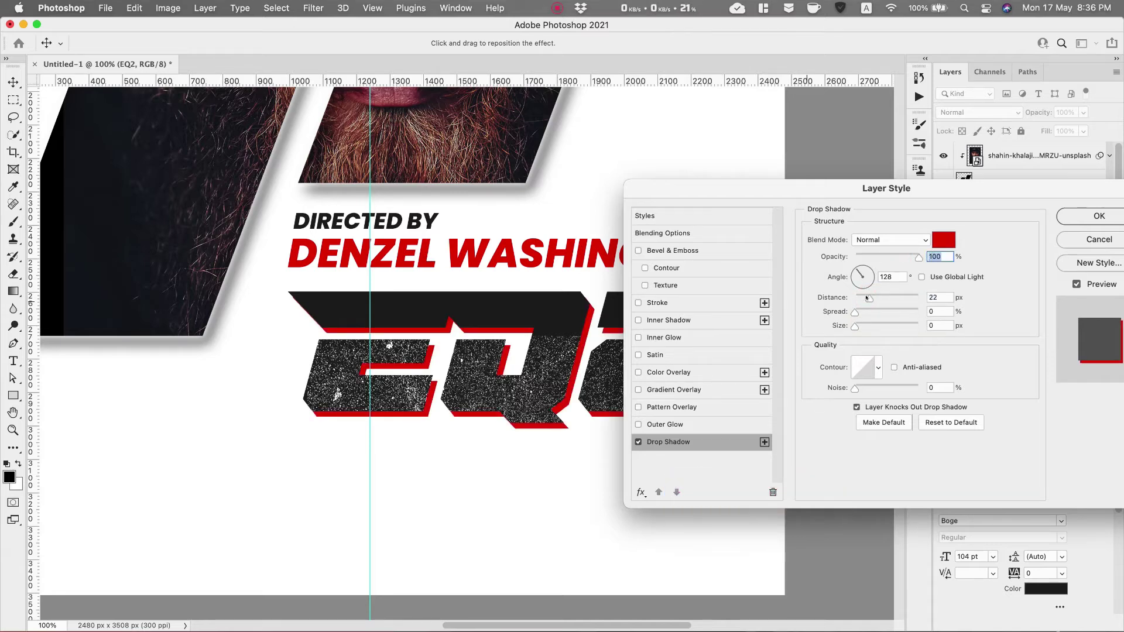
pyautogui.moveTo(869, 298); pyautogui.dragTo(866, 299)
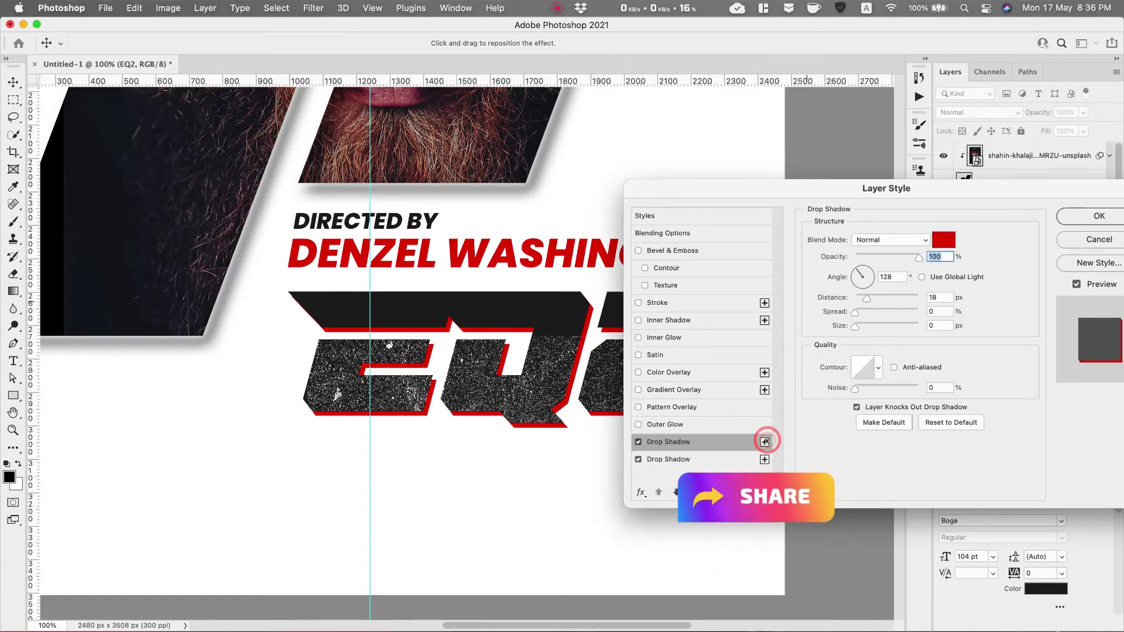
# Add a second drop shadow to the EQ2 text and set it to black with a distance of 37 px.
pyautogui.click(724, 461)
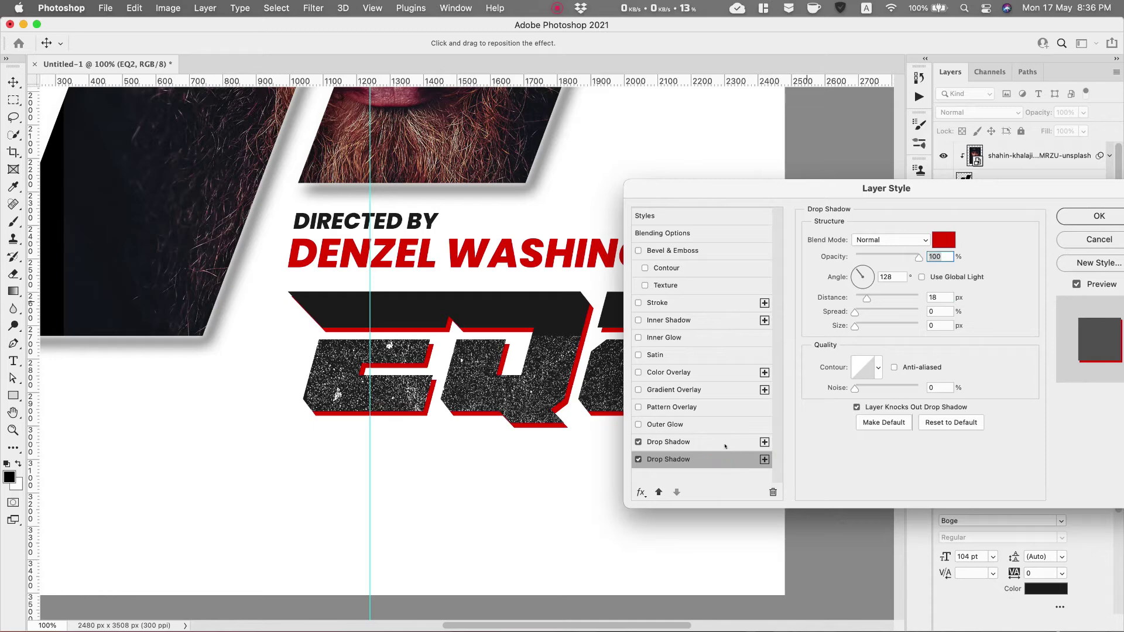
pyautogui.click(726, 446)
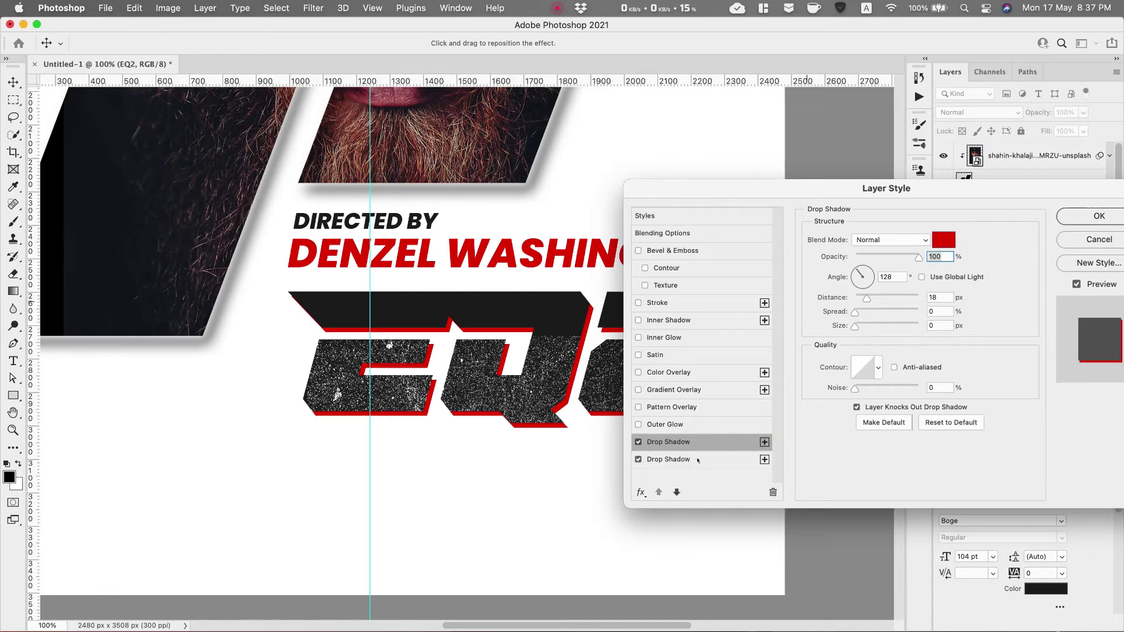
pyautogui.click(698, 460)
pyautogui.click(943, 240)
pyautogui.click(528, 476)
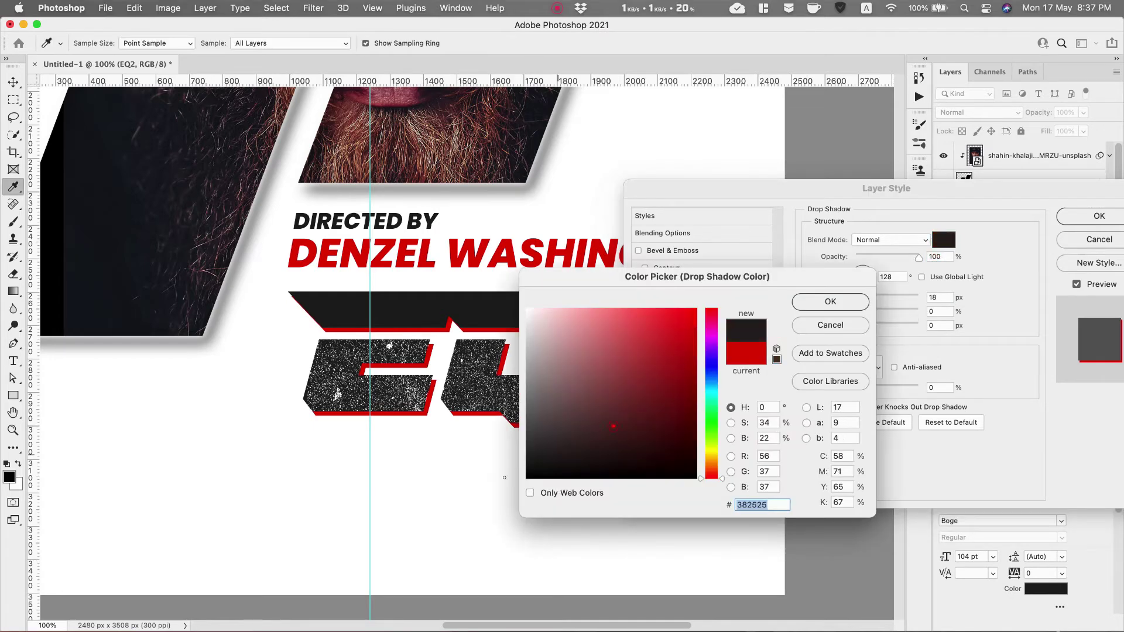
pyautogui.click(813, 304)
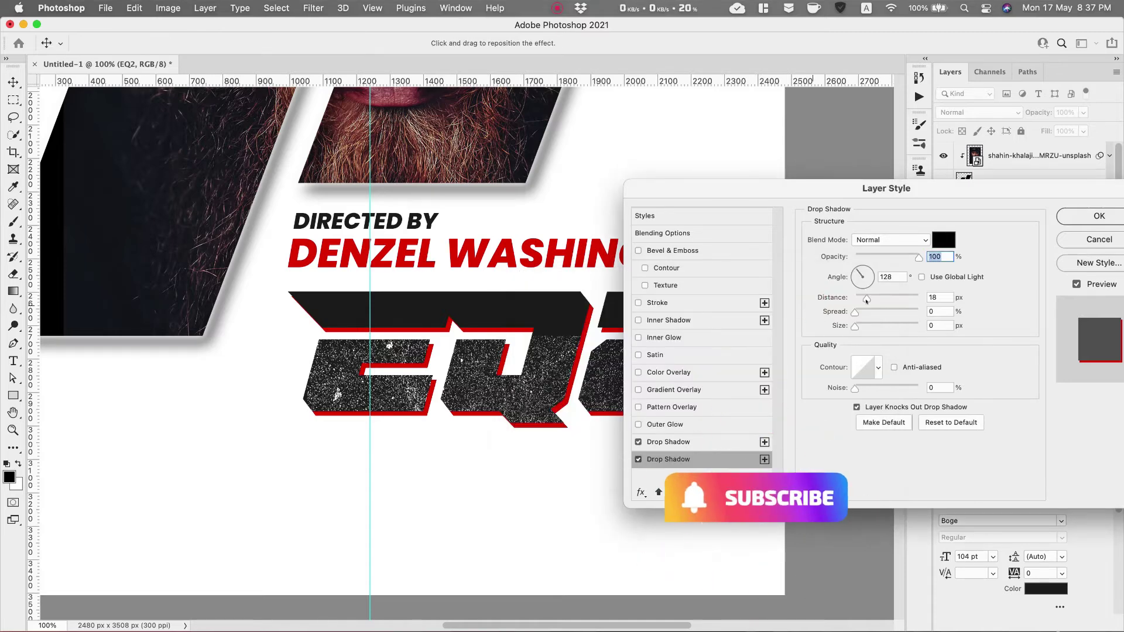
pyautogui.moveTo(867, 297); pyautogui.dragTo(879, 299)
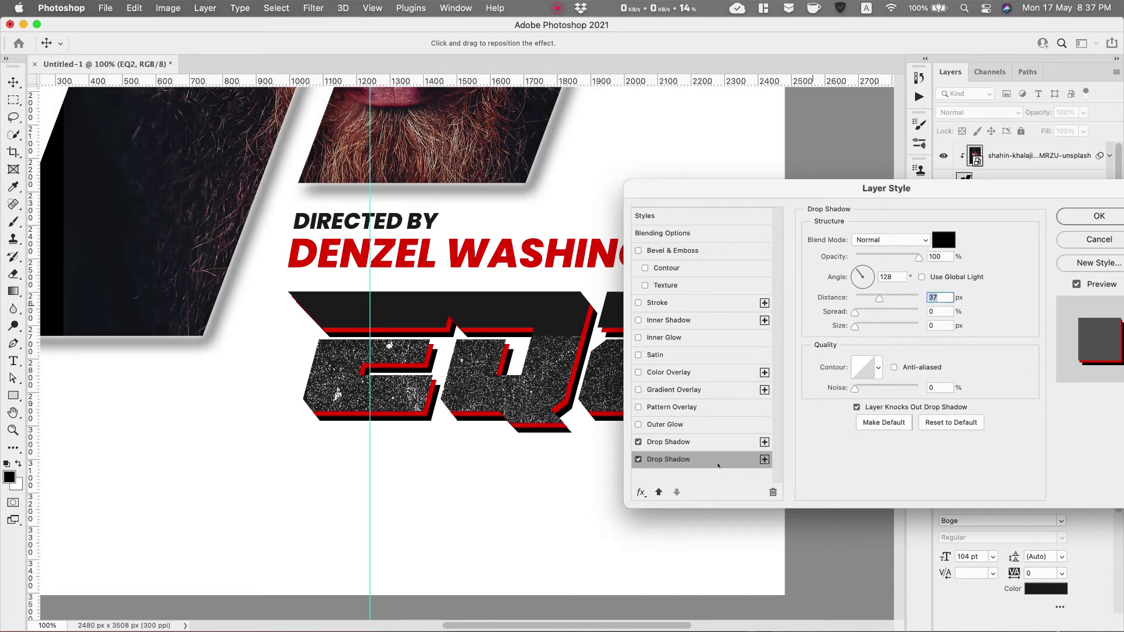
# Recolour the EQ2 title's 37 px drop shadow with the red sampled from the director's name.
pyautogui.click(943, 240)
pyautogui.click(477, 265)
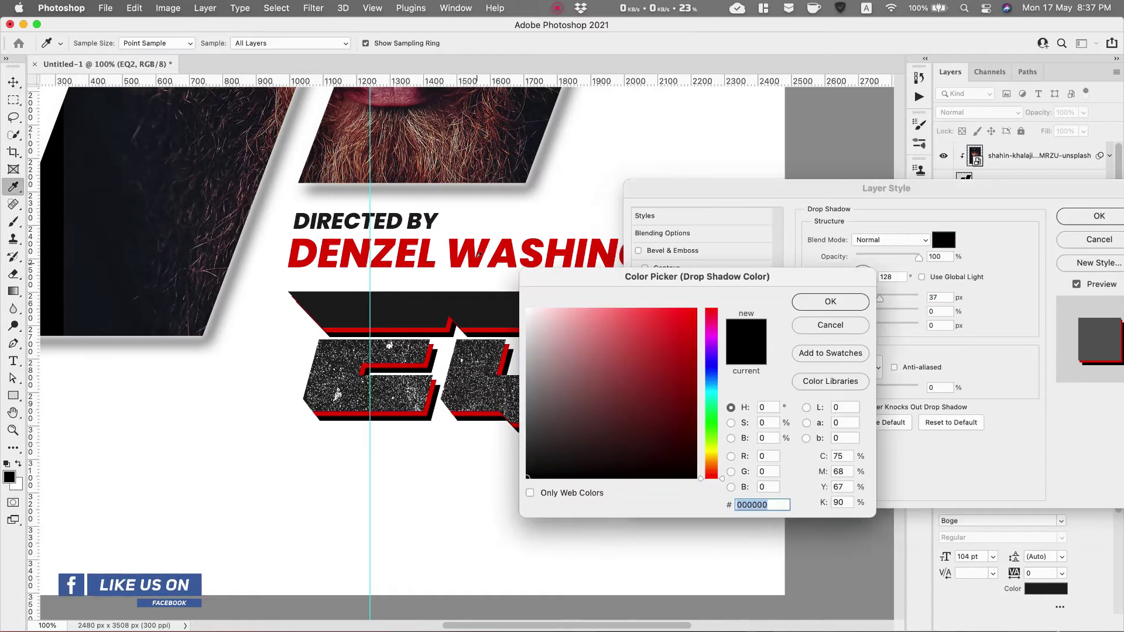
pyautogui.click(831, 301)
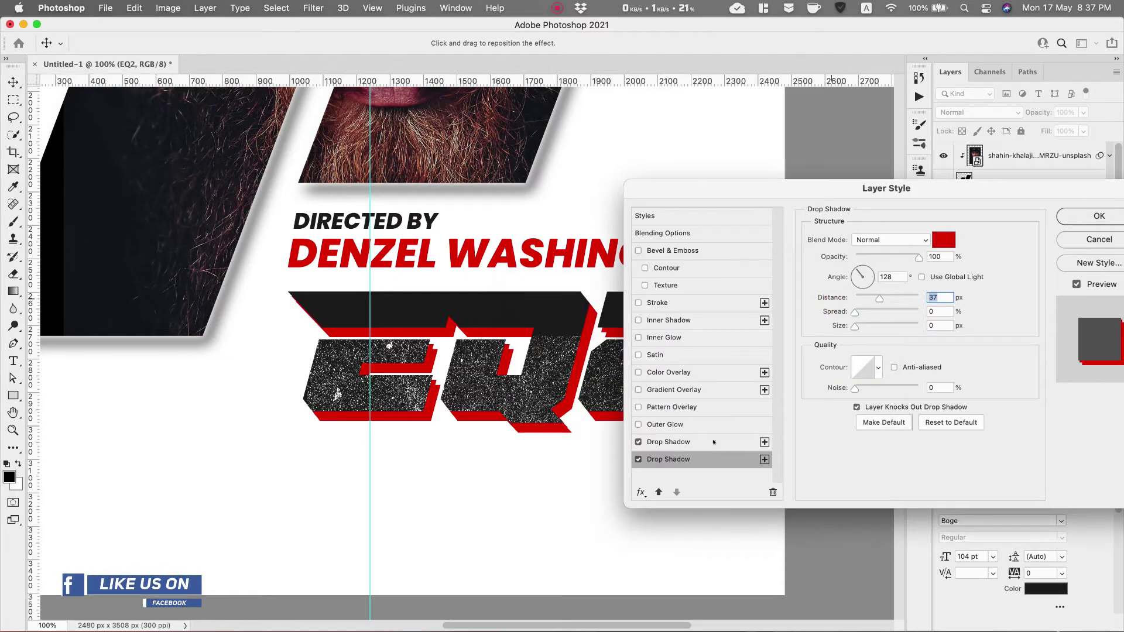
# Set the EQ2 title's other drop shadow to white (ffffff) with an 11 px distance and apply the layer style.
pyautogui.click(668, 442)
pyautogui.click(944, 240)
pyautogui.click(468, 310)
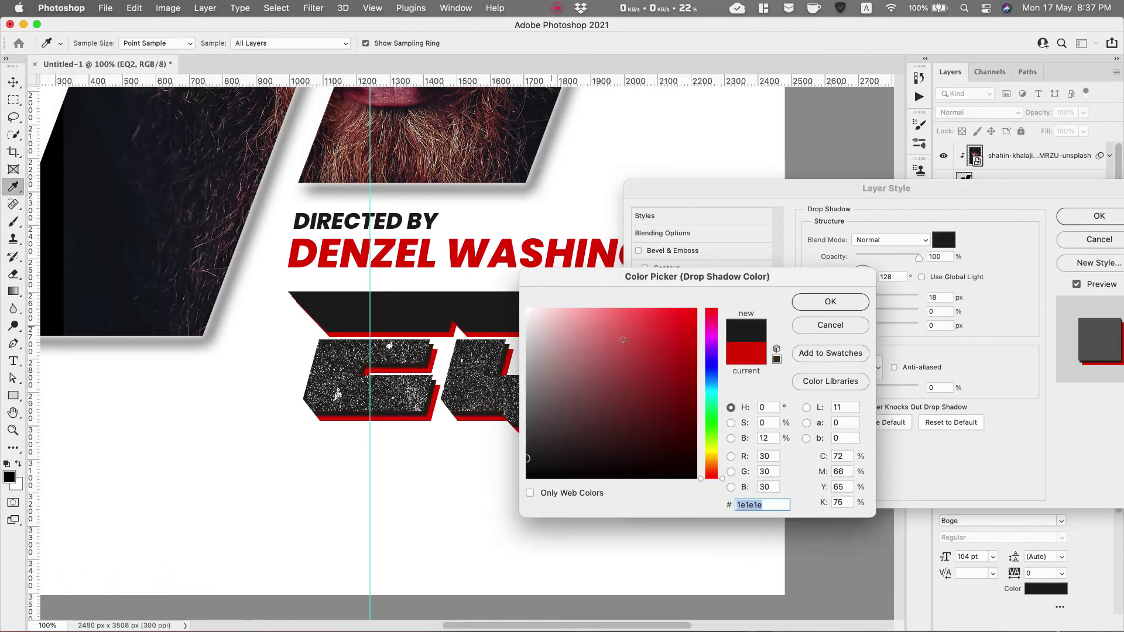
pyautogui.click(527, 310)
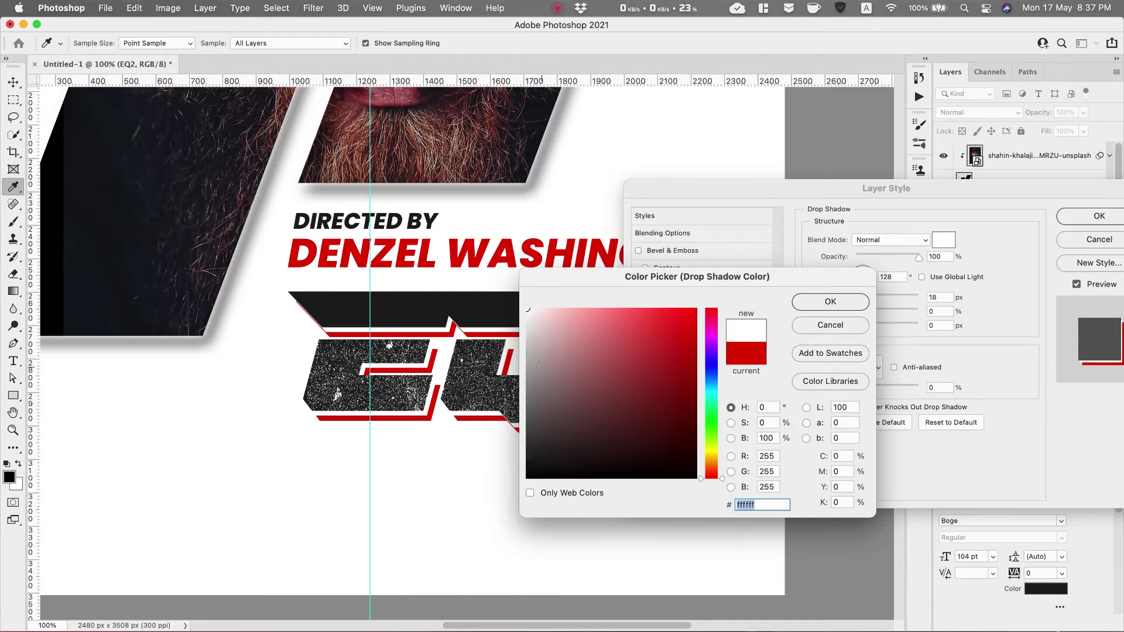
pyautogui.click(831, 302)
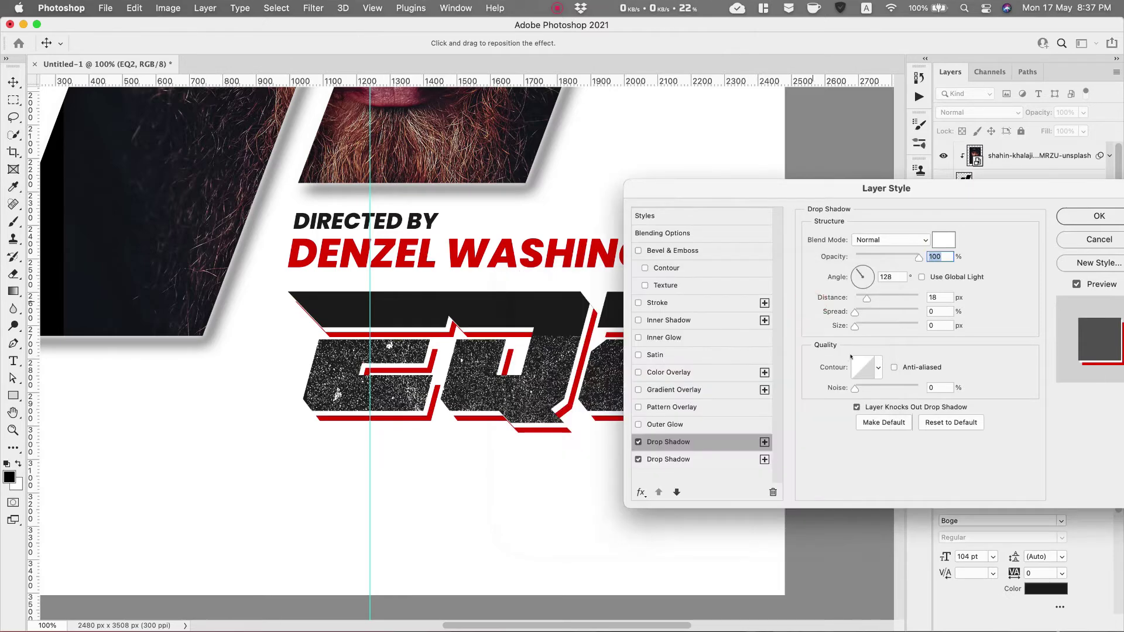
pyautogui.moveTo(868, 299); pyautogui.dragTo(862, 298)
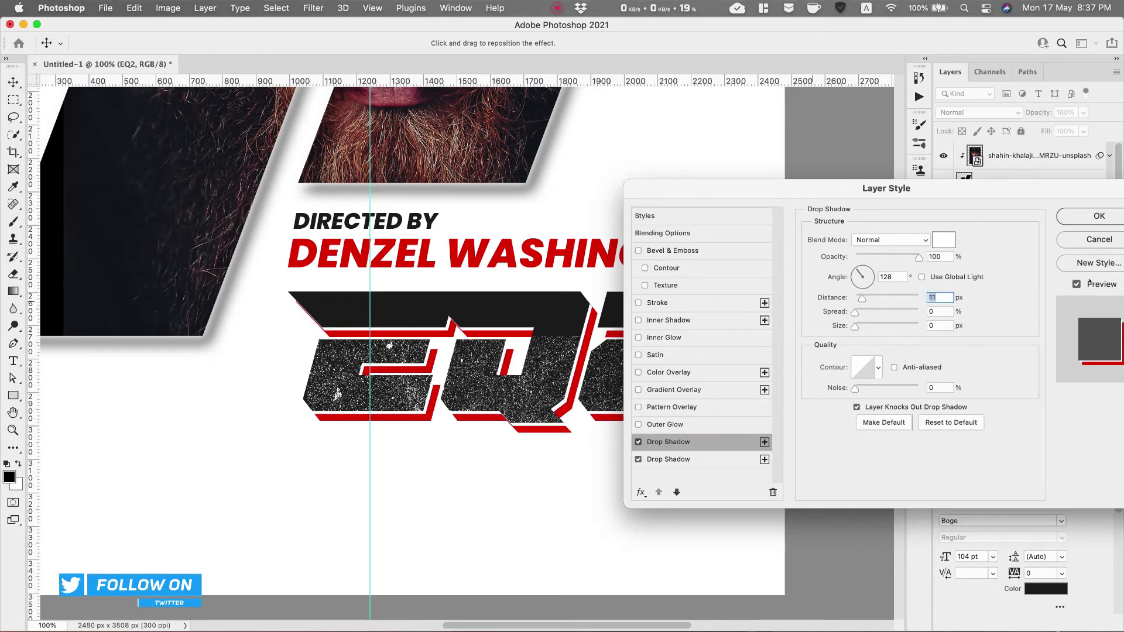
pyautogui.press('Return')
# Place the red halftone PNG from the Desktop folder directly above the Background layer, in the poster's lower-right corner.
pyautogui.click(12, 431)
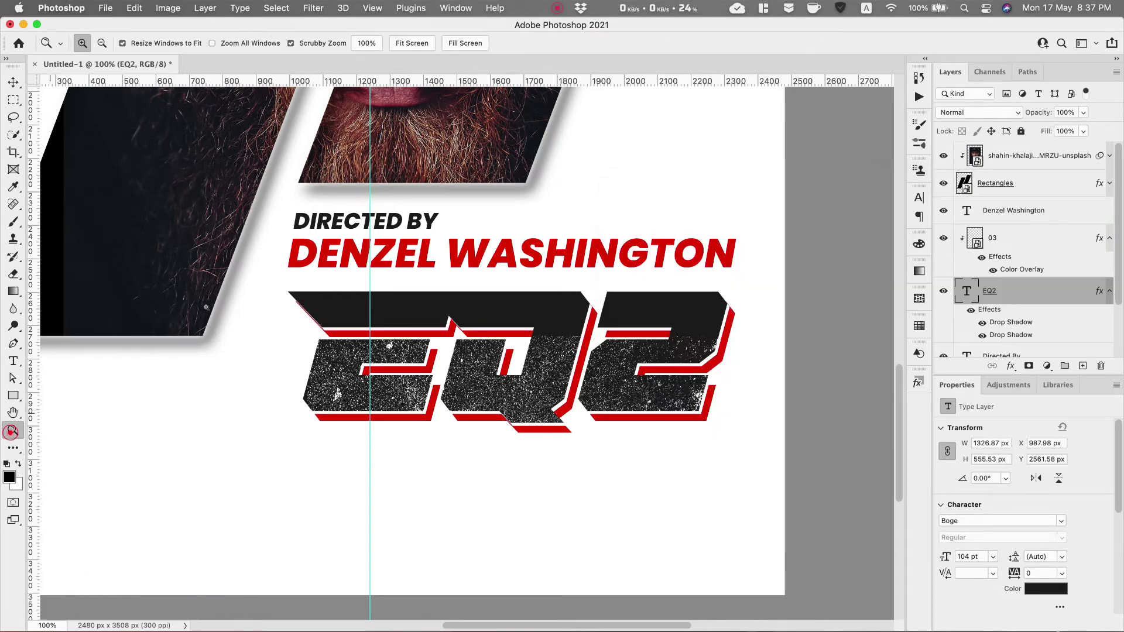
pyautogui.click(408, 43)
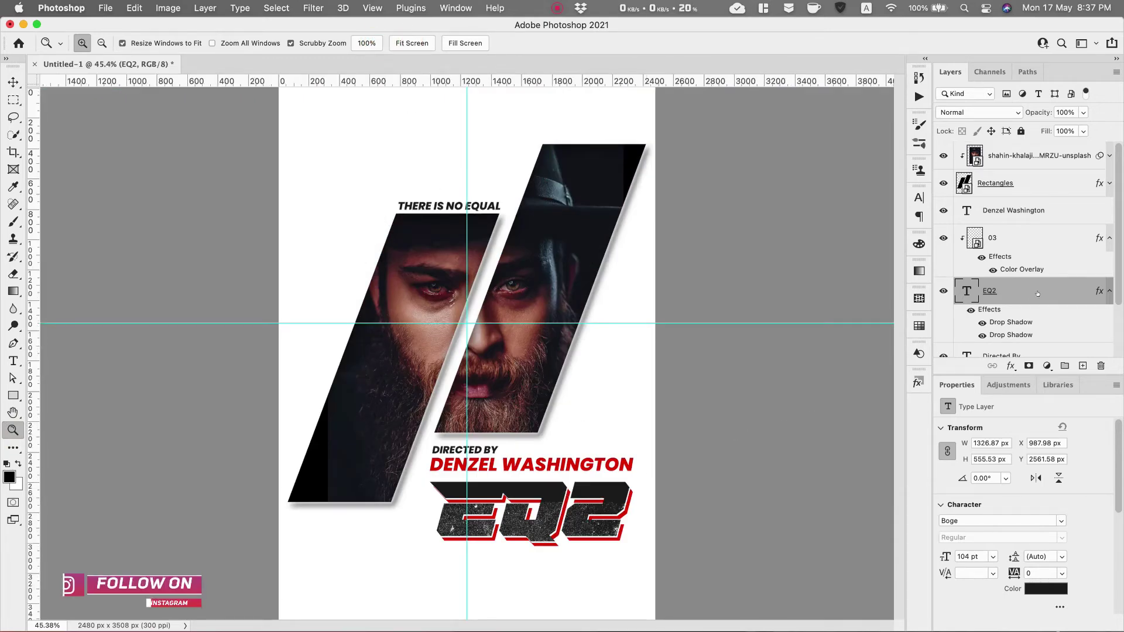
pyautogui.click(1041, 216)
pyautogui.press('super+Tab')
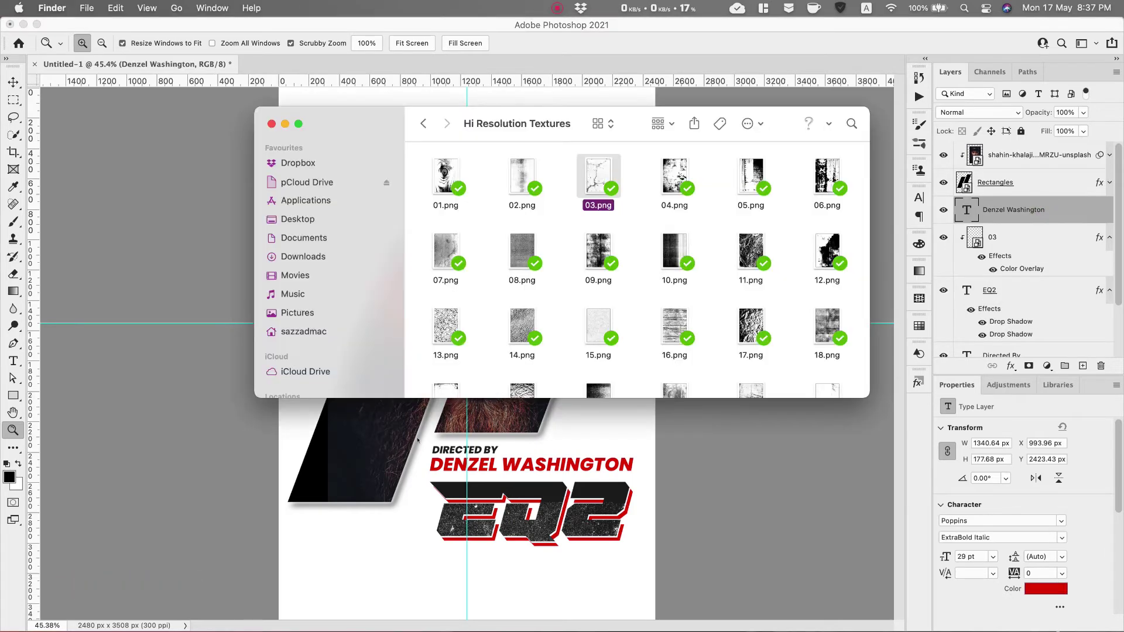
pyautogui.click(306, 219)
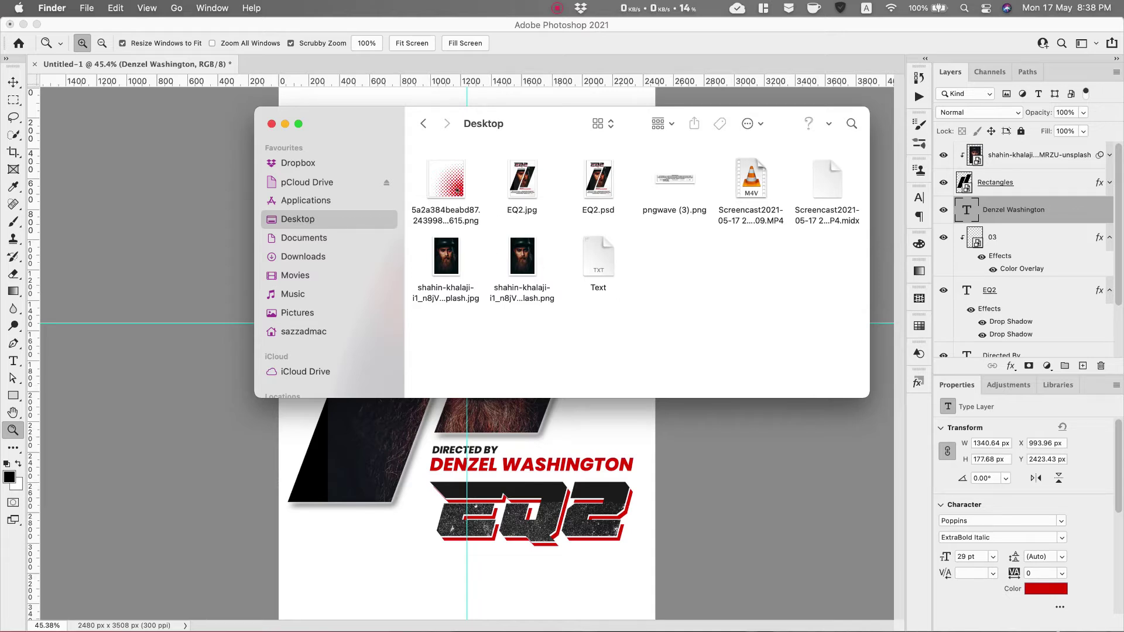
pyautogui.scroll(-3, 1036, 295)
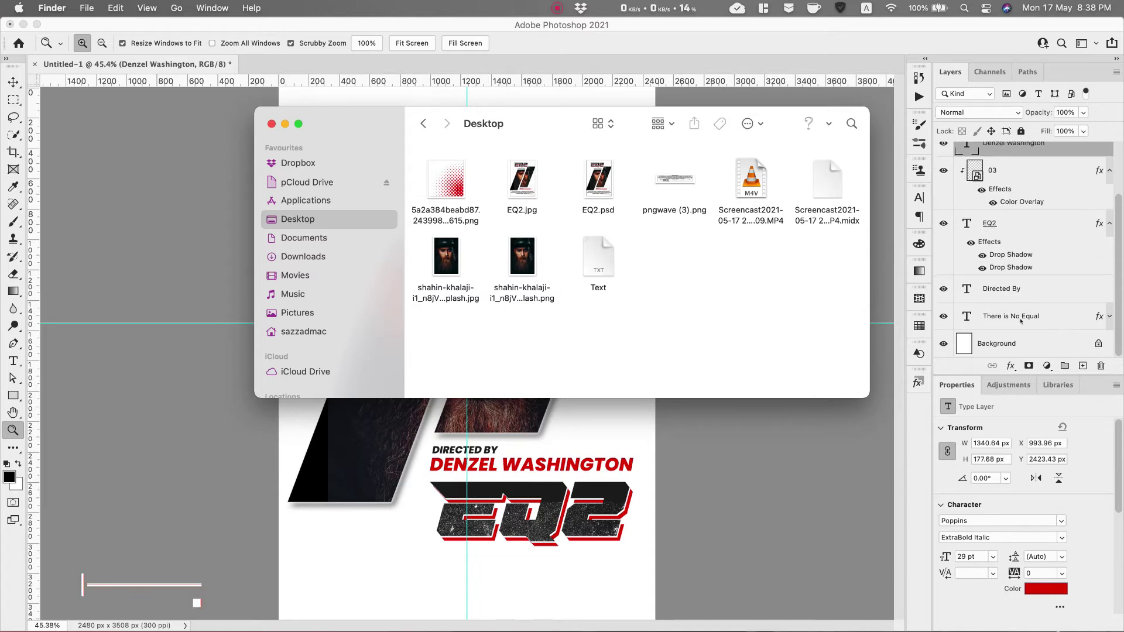
pyautogui.click(1013, 344)
pyautogui.press('super+Tab')
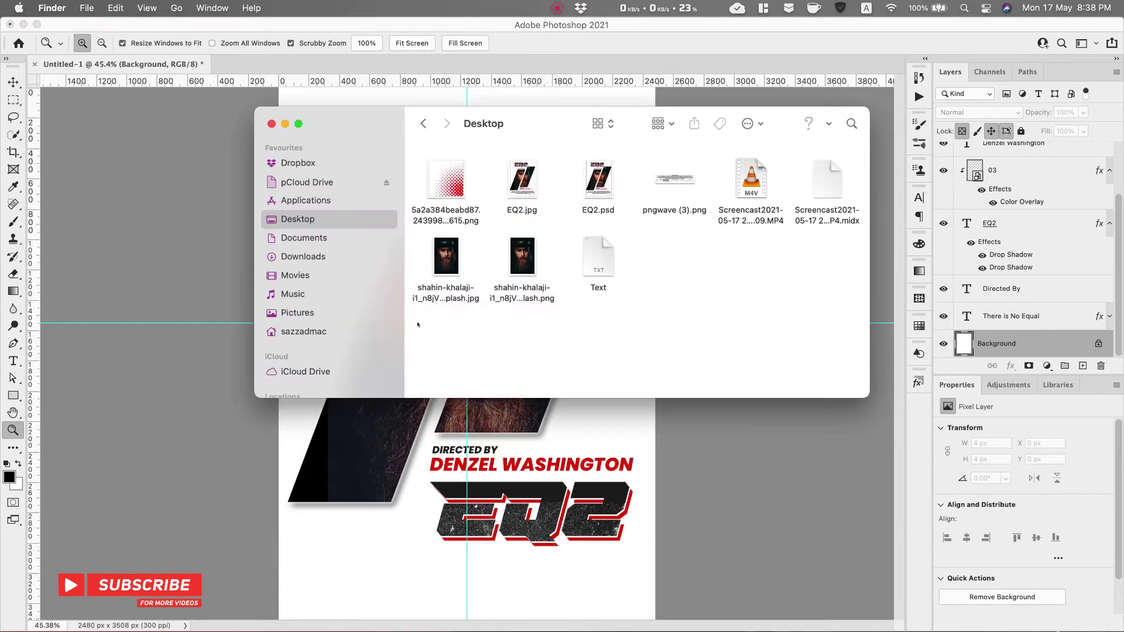
pyautogui.moveTo(455, 186); pyautogui.dragTo(617, 615)
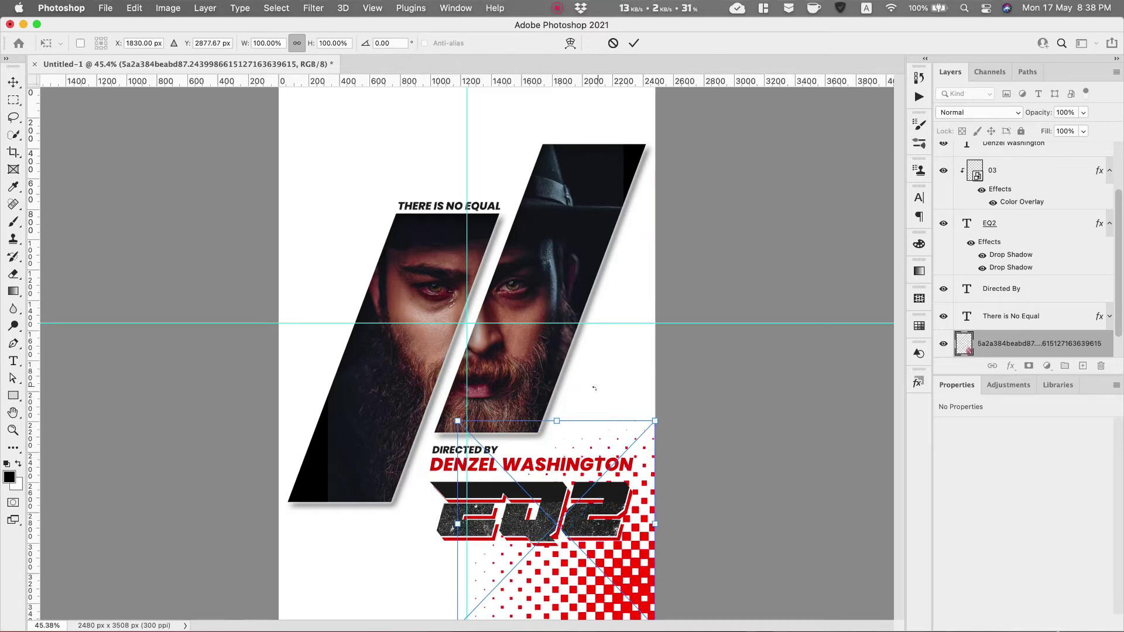
pyautogui.click(634, 43)
# Scale the halftone pattern to 119.66% and move it to about X 988 px, Y 2179 px.
pyautogui.click(13, 431)
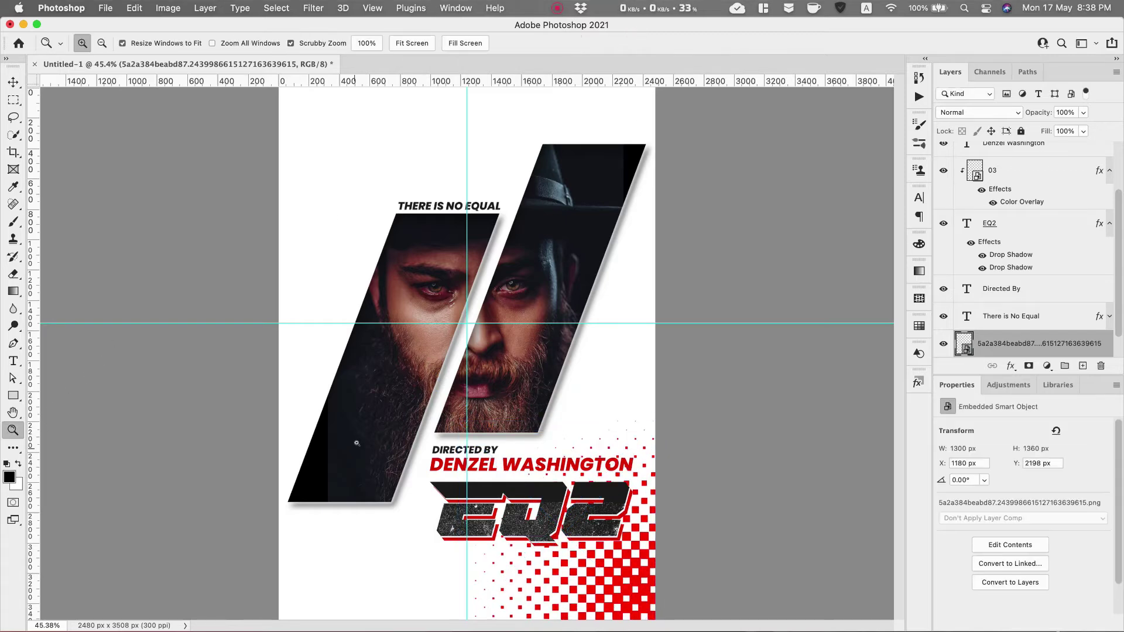
pyautogui.keyDown('alt'); pyautogui.click(482, 414); pyautogui.keyUp('alt')
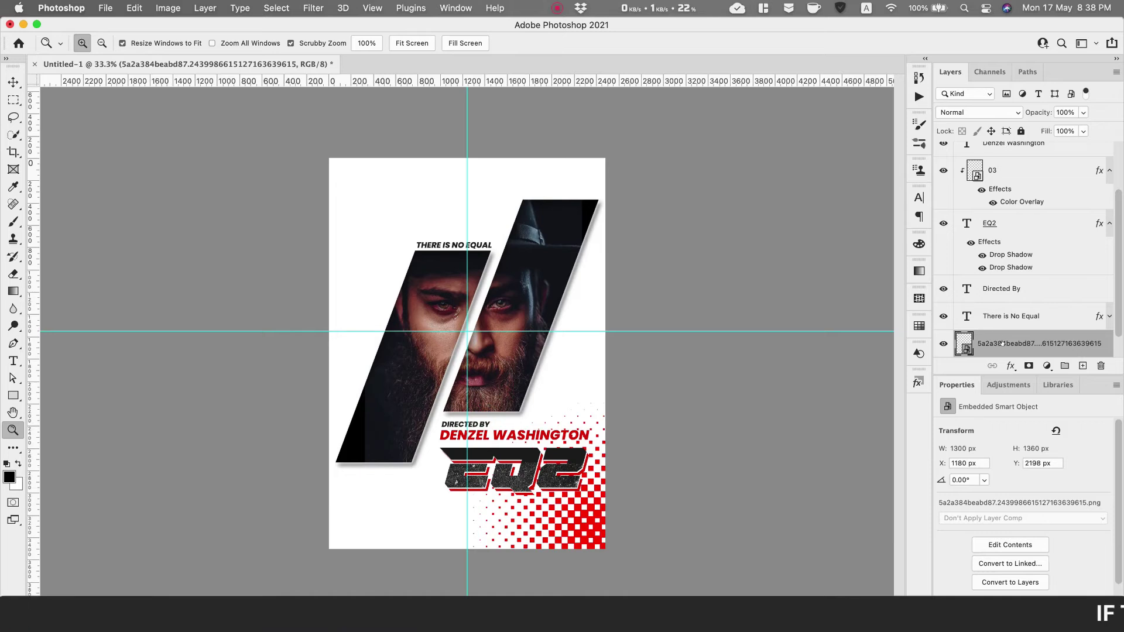
pyautogui.press('v')
pyautogui.hotkey('ctrl', 't')
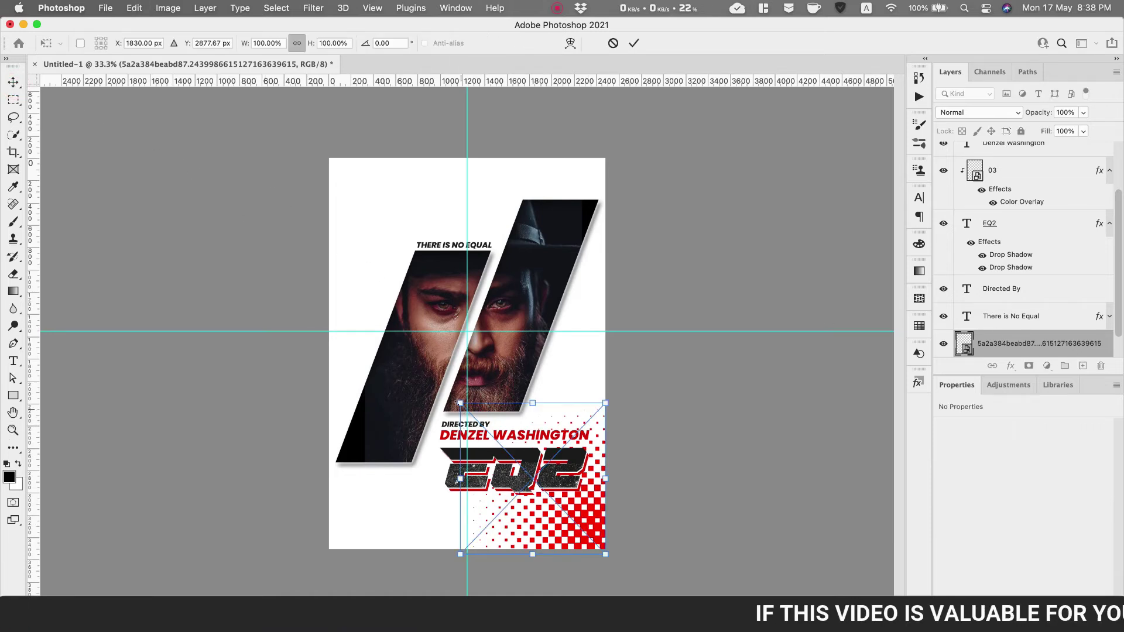
pyautogui.moveTo(460, 403); pyautogui.dragTo(432, 373)
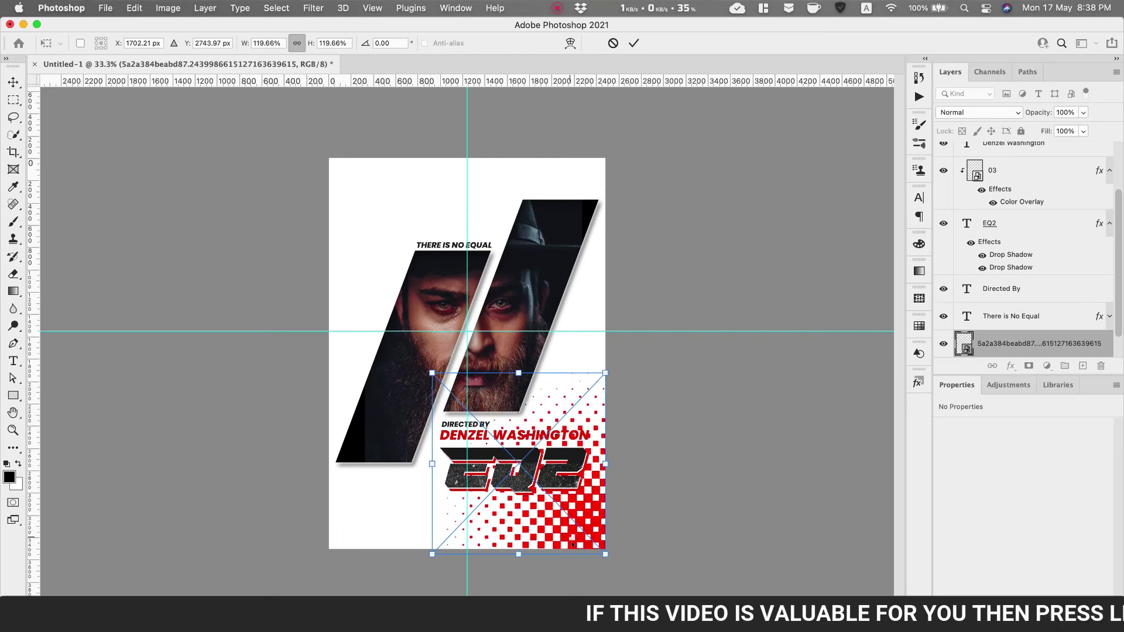
pyautogui.moveTo(572, 545); pyautogui.dragTo(575, 562)
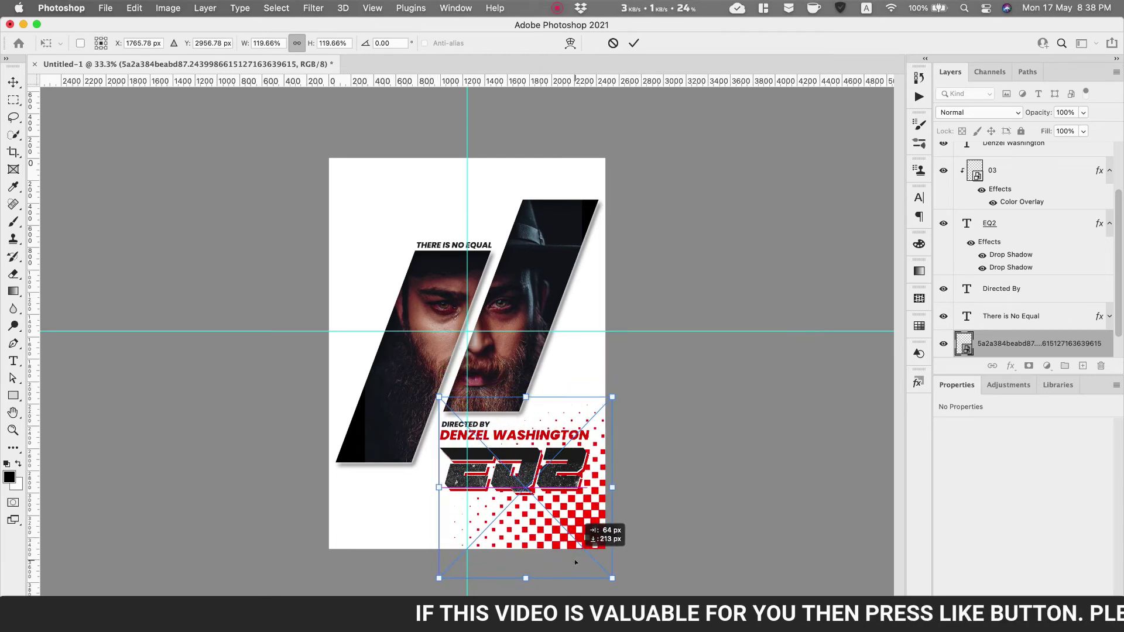
pyautogui.click(635, 43)
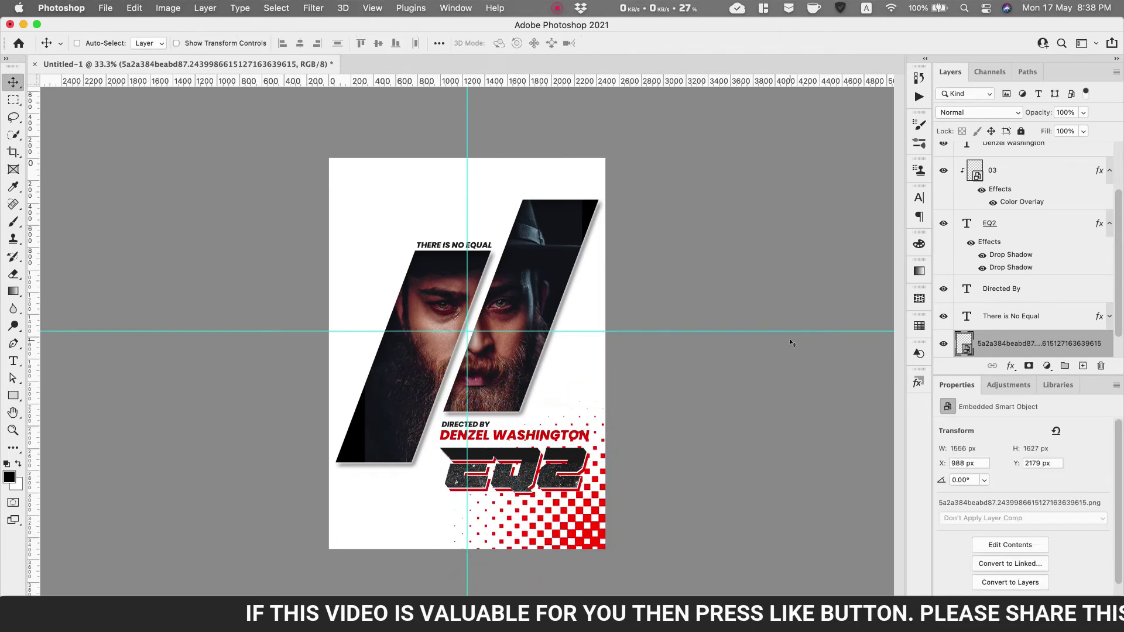
# Reduce the halftone layer's opacity to 9%, leaving its fill at 100%.
pyautogui.click(1064, 131)
pyautogui.write('75')
pyautogui.press('Return')
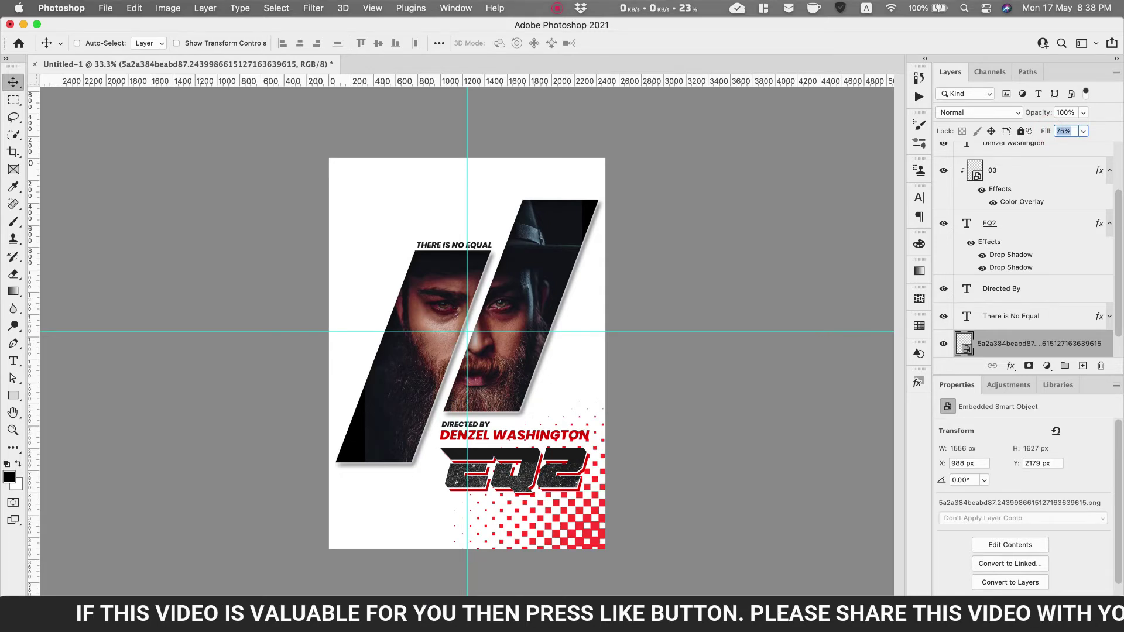
pyautogui.moveTo(1028, 132); pyautogui.dragTo(980, 114)
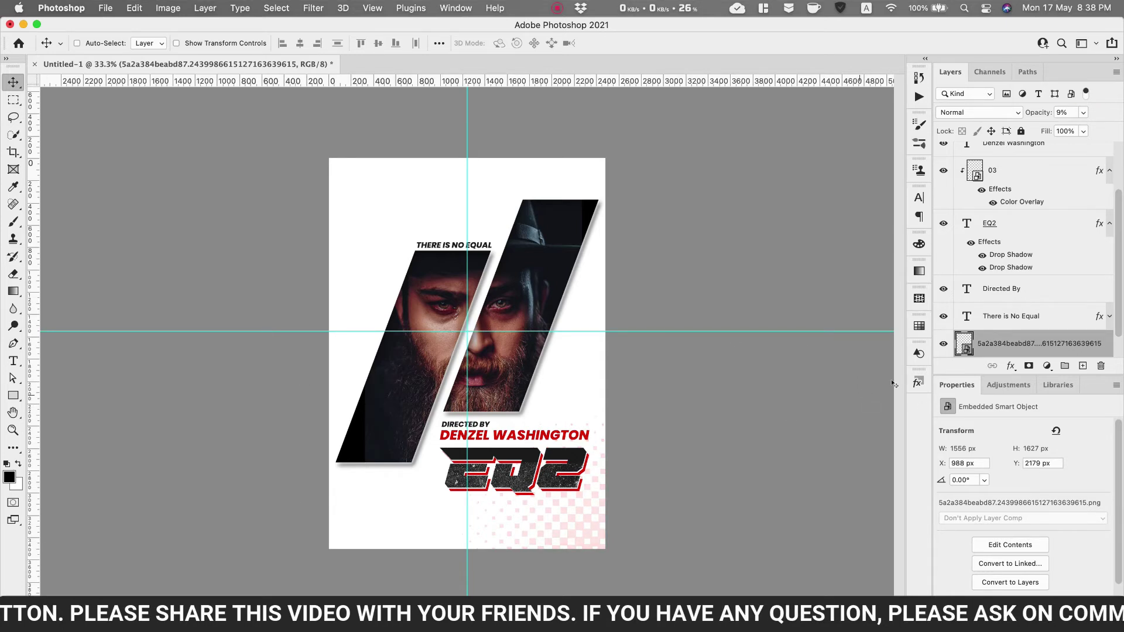
# Place pngwave (3).png from the Desktop folder, scaled to 38.78%, as a centred credits block below the EQ2 title.
pyautogui.click(320, 612)
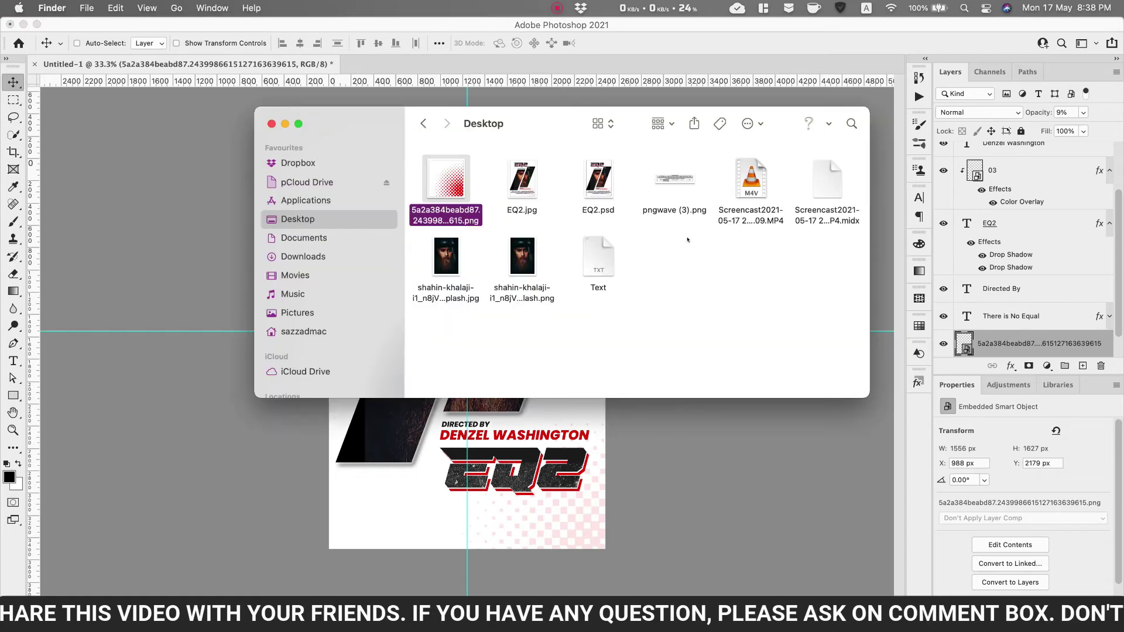
pyautogui.moveTo(675, 178); pyautogui.dragTo(437, 513)
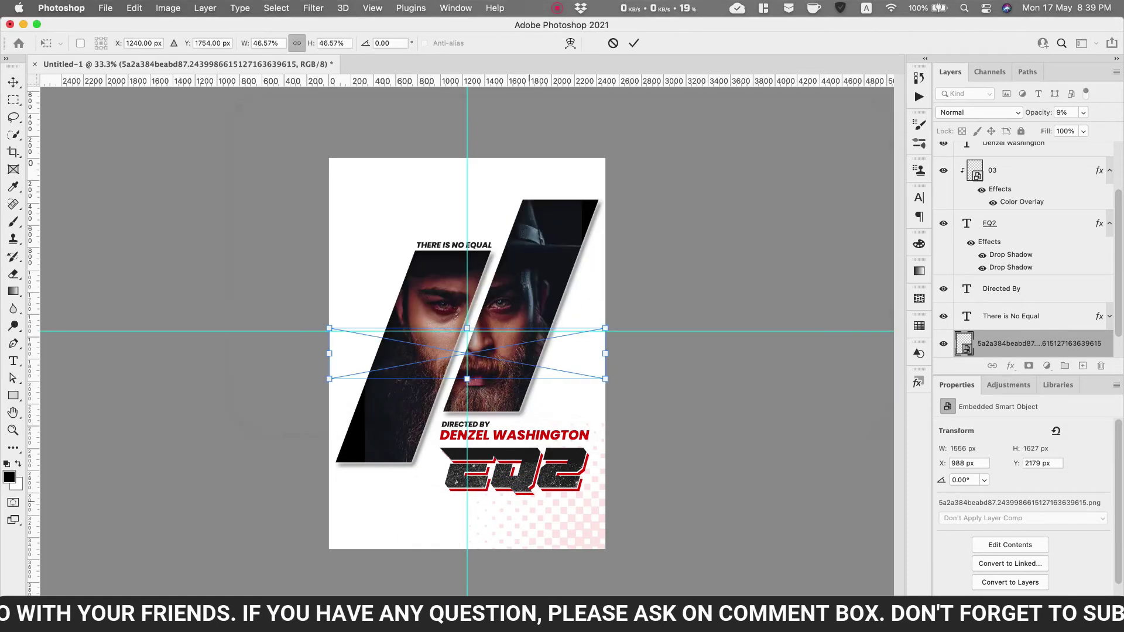
pyautogui.moveTo(571, 352); pyautogui.dragTo(582, 545)
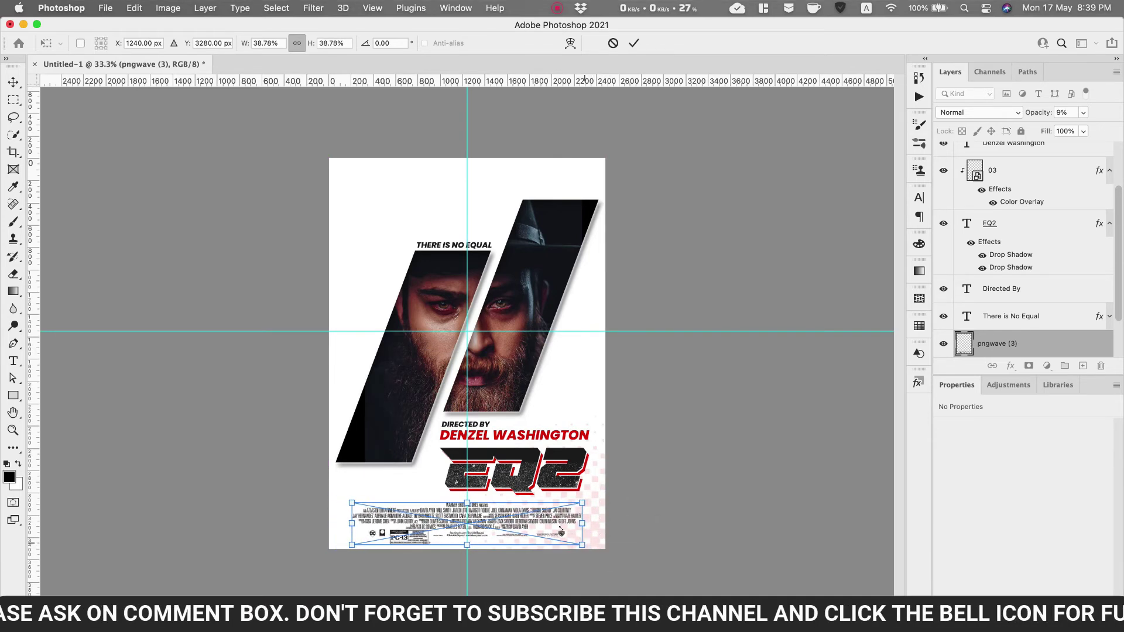
pyautogui.click(632, 42)
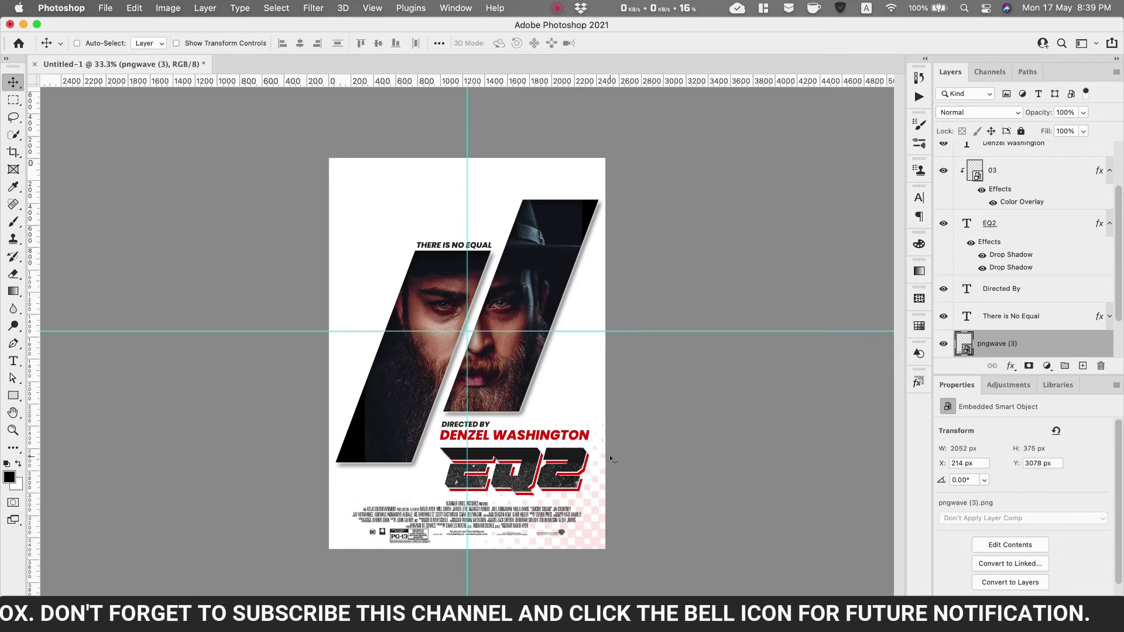
# Nudge the credits block to X 226 px, Y 3054 px.
pyautogui.press('Up')
pyautogui.press('Up')
pyautogui.press('Up')
pyautogui.press('Up')
pyautogui.press('Up')
pyautogui.press('Up')
pyautogui.press('Up')
pyautogui.press('Up')
pyautogui.press('Up')
pyautogui.press('Up')
pyautogui.press('Up')
pyautogui.press('Up')
pyautogui.press('Up')
pyautogui.press('Up')
pyautogui.press('Up')
pyautogui.press('Up')
pyautogui.press('Up')
pyautogui.press('Up')
pyautogui.press('Up')
pyautogui.press('Up')
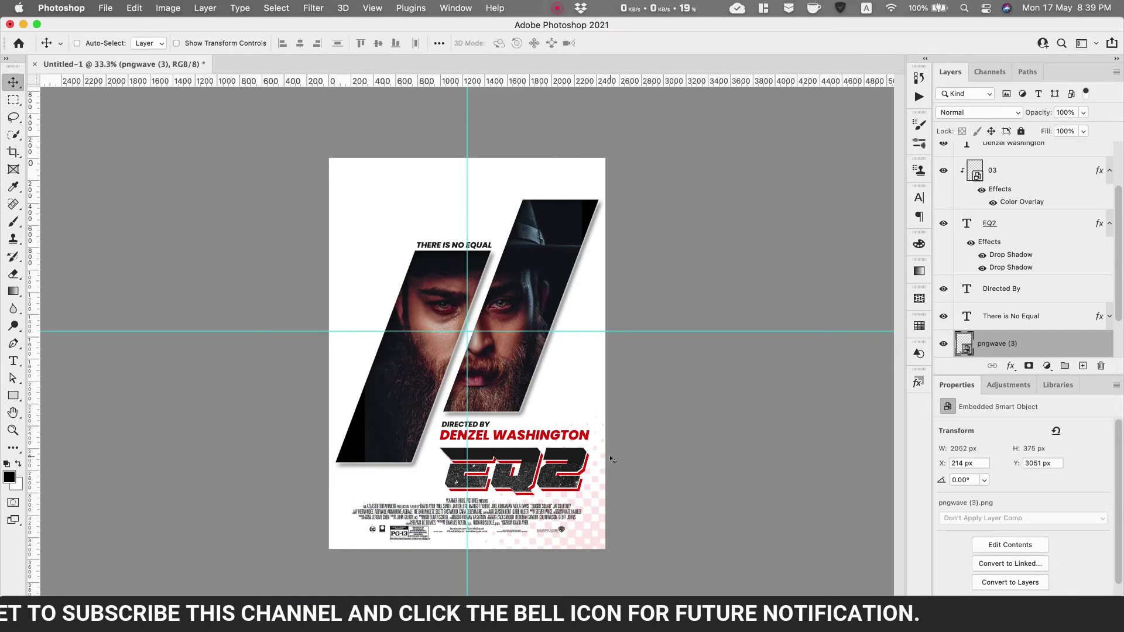
pyautogui.press('Right')
pyautogui.press('Right')
pyautogui.press('Right')
pyautogui.press('Right')
pyautogui.press('Right')
pyautogui.press('Right')
pyautogui.press('Right')
pyautogui.press('Right')
pyautogui.press('Right')
pyautogui.press('Right')
pyautogui.press('Right')
pyautogui.press('Right')
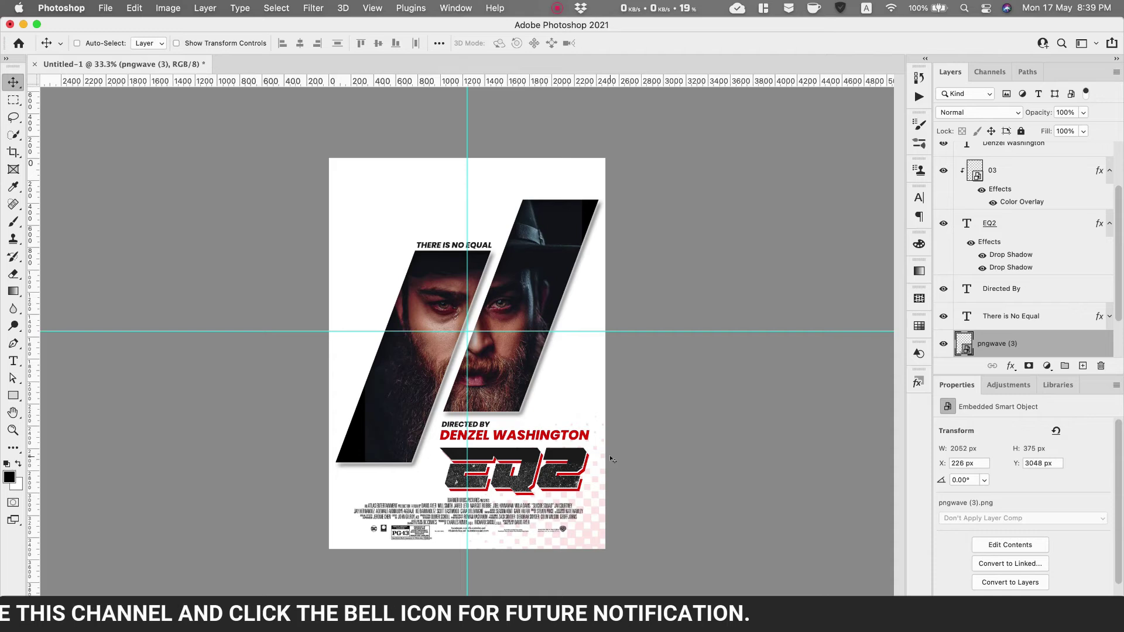
pyautogui.press('Down')
pyautogui.press('Down')
pyautogui.press('Down')
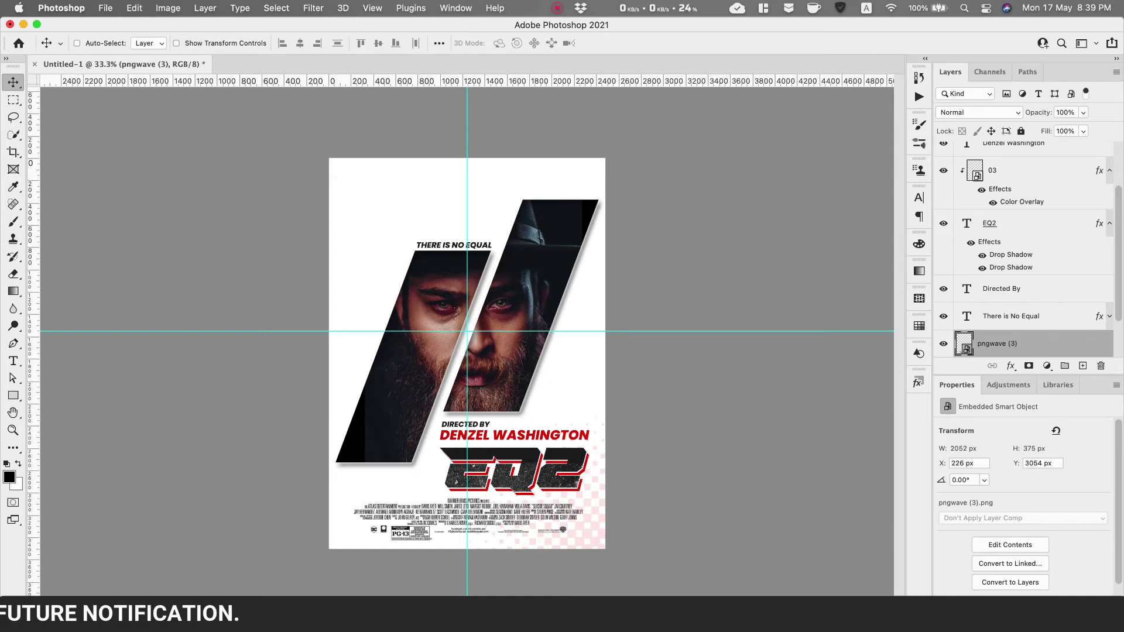
# Switch to the Text file in TextEdit, copy the line "July 20", and return to Photoshop.
pyautogui.press('super+Tab')
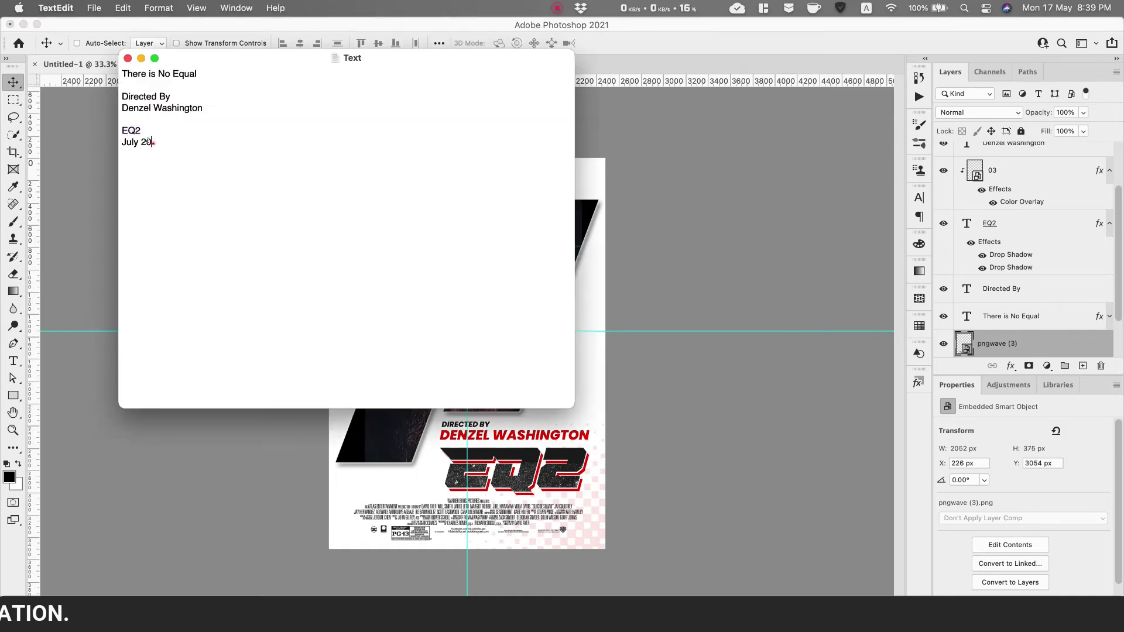
pyautogui.moveTo(153, 143); pyautogui.dragTo(122, 142)
pyautogui.rightClick(133, 143)
pyautogui.click(157, 259)
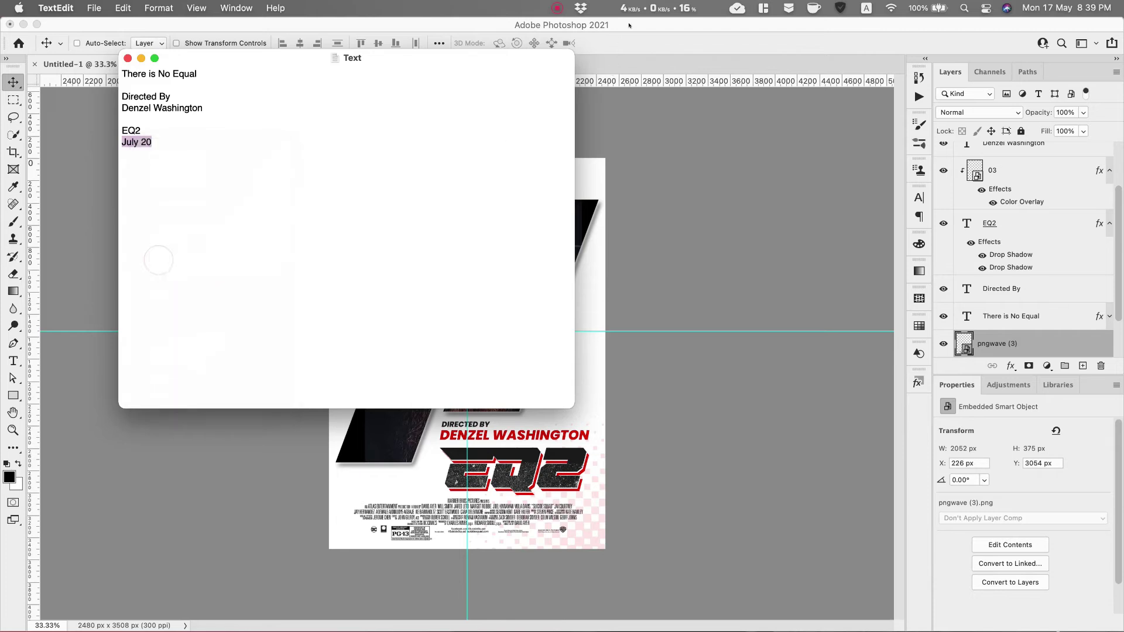
pyautogui.click(630, 25)
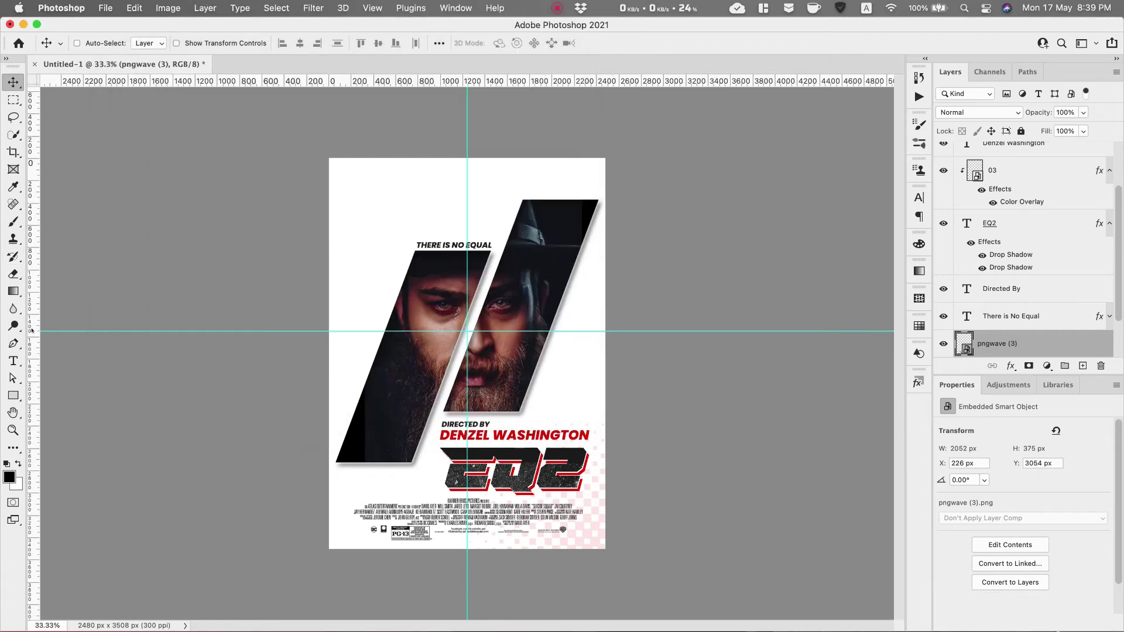
# Add a new text line reading "July 2021" in the white area above the left parallelogram.
pyautogui.click(13, 361)
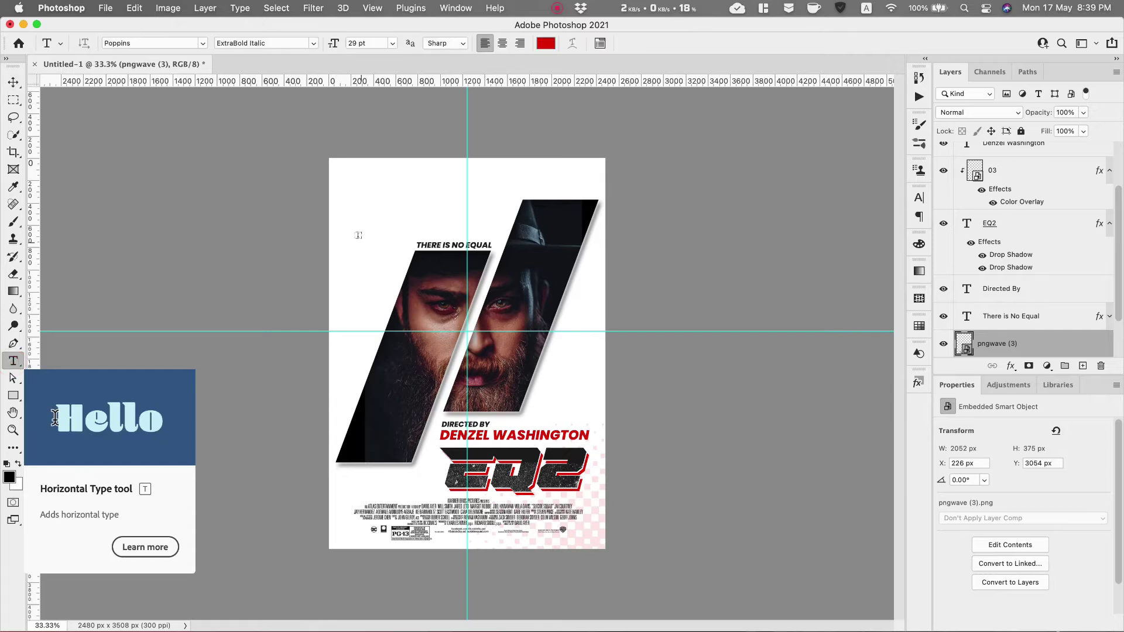
pyautogui.click(374, 200)
pyautogui.write('JULY 20')
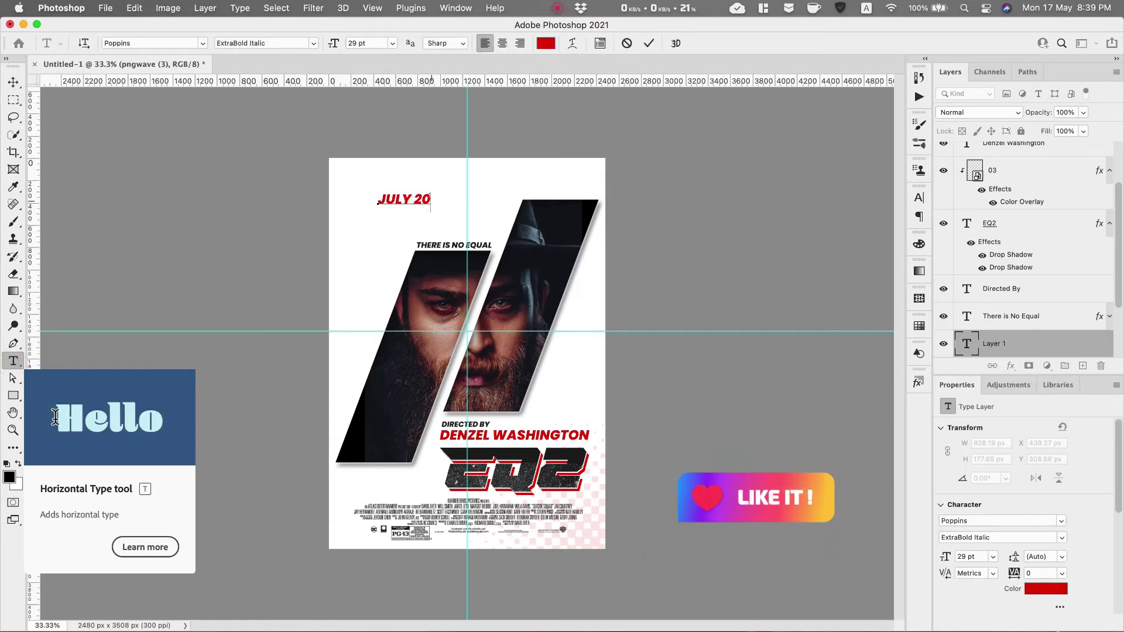
pyautogui.write('21')
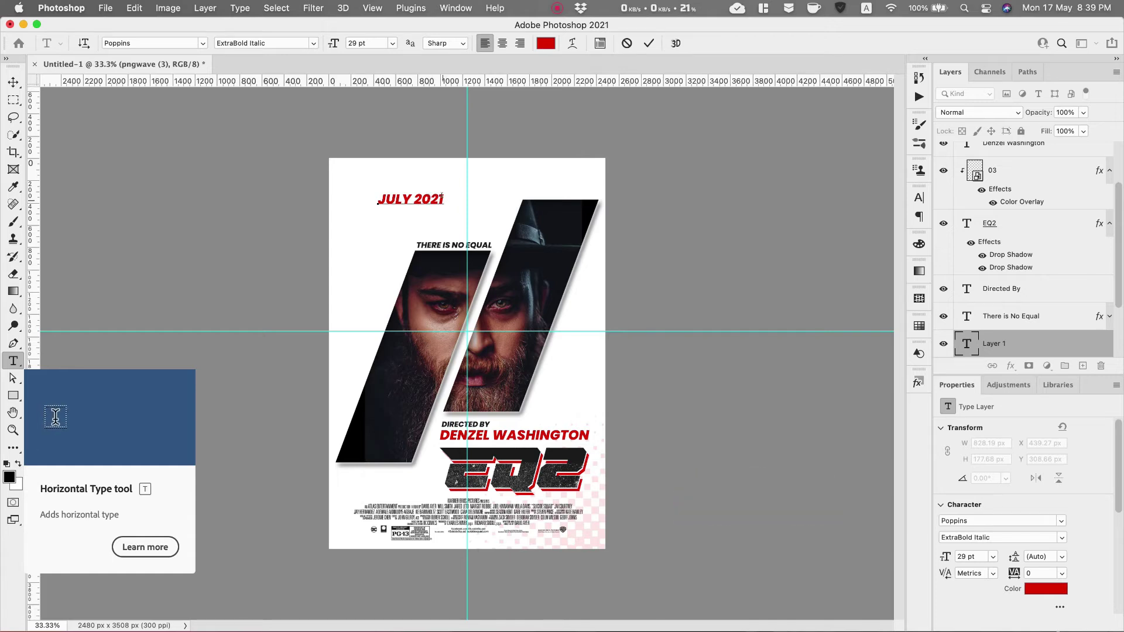
# Set the font size of the entire July 2021 text to 45 pt.
pyautogui.press('super+a')
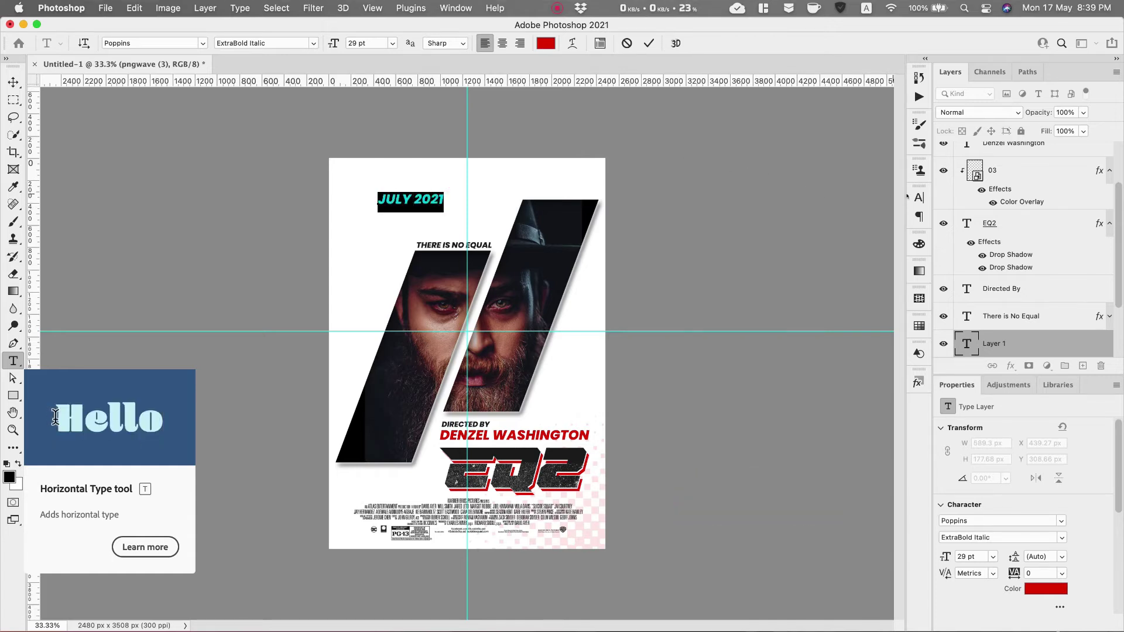
pyautogui.click(918, 198)
pyautogui.moveTo(766, 234); pyautogui.dragTo(773, 230)
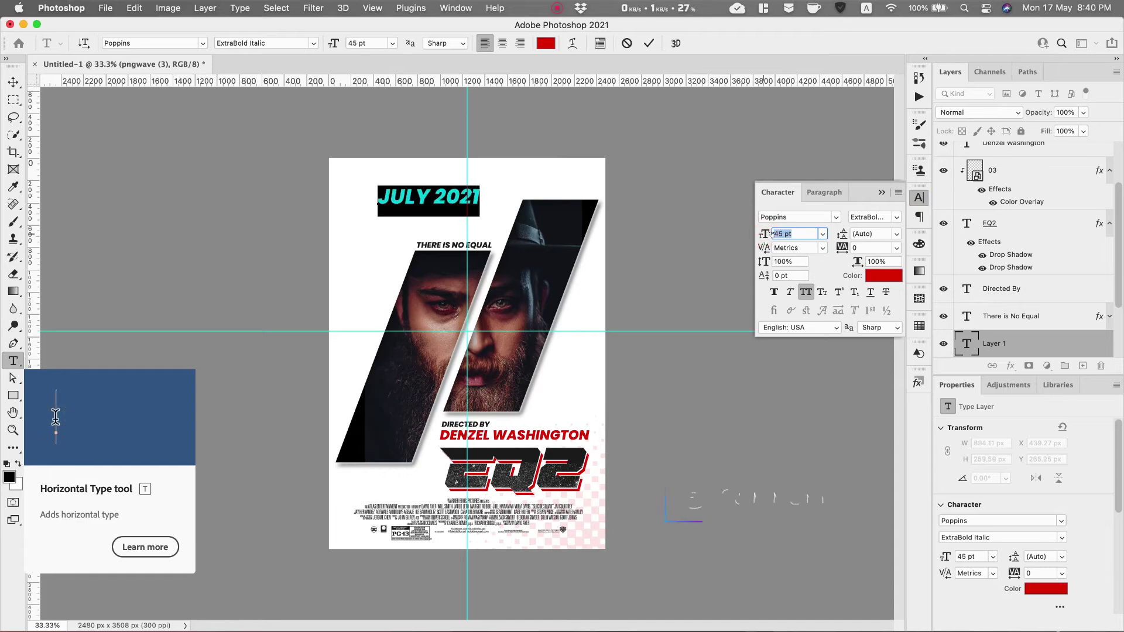
pyautogui.click(882, 193)
pyautogui.click(13, 82)
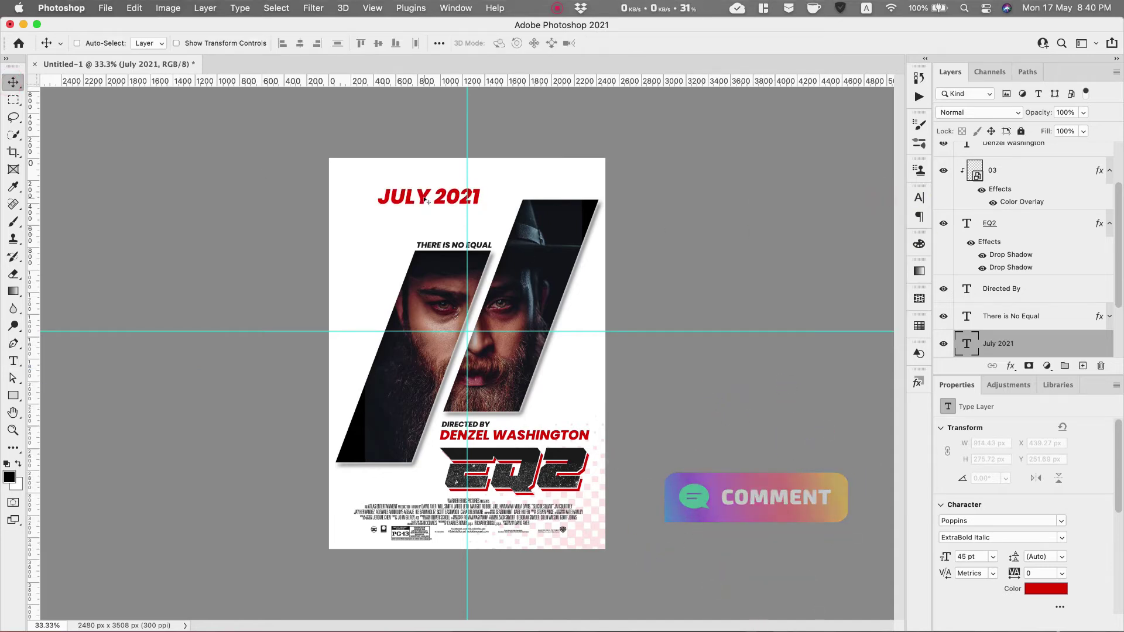
# Scale the July 2021 text to 110.05% and place it at X 226.27 px, Y 282.69 px.
pyautogui.moveTo(424, 199); pyautogui.dragTo(467, 224)
pyautogui.press('super+t')
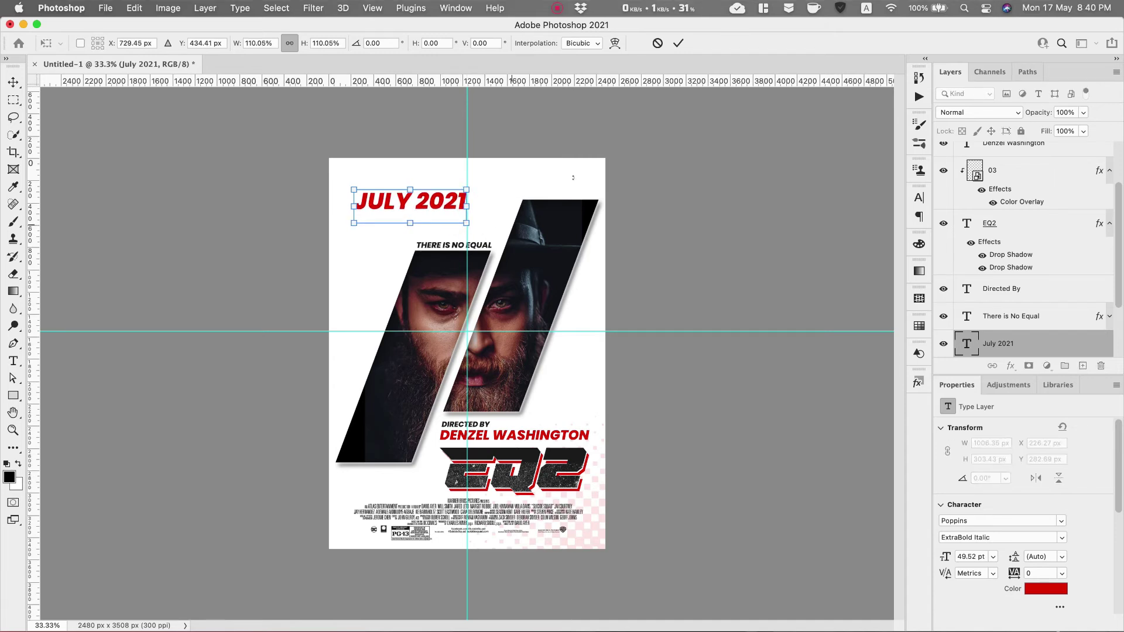
pyautogui.click(678, 43)
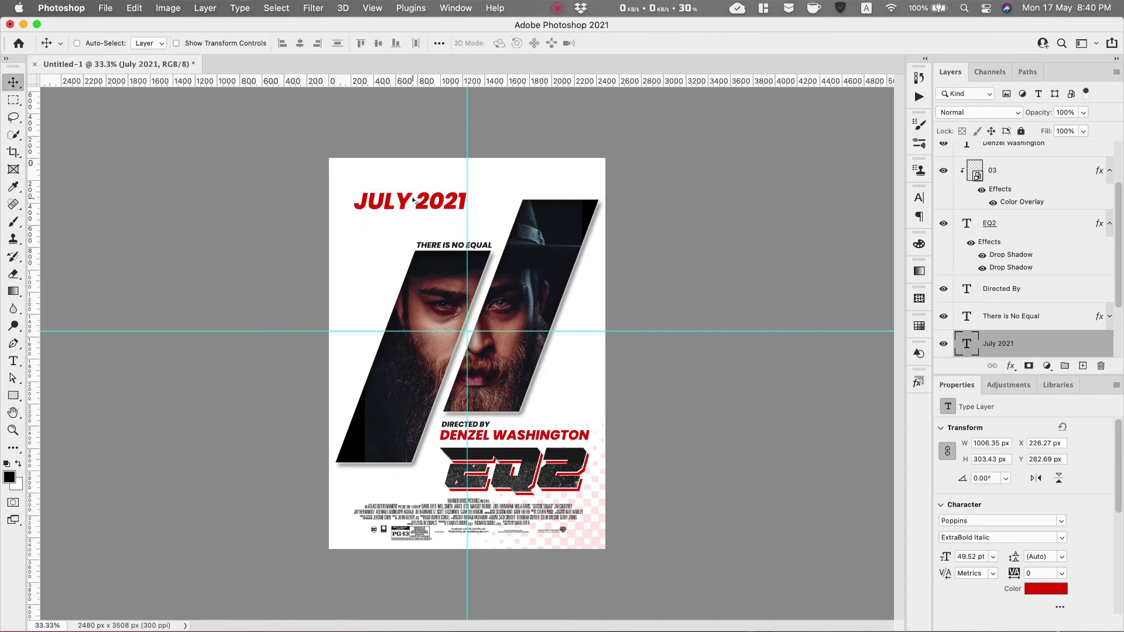
# Duplicate the July 2021 text straight above the original and change the copy's wording to "IN CINEMAS".
pyautogui.moveTo(413, 200); pyautogui.dragTo(413, 181)
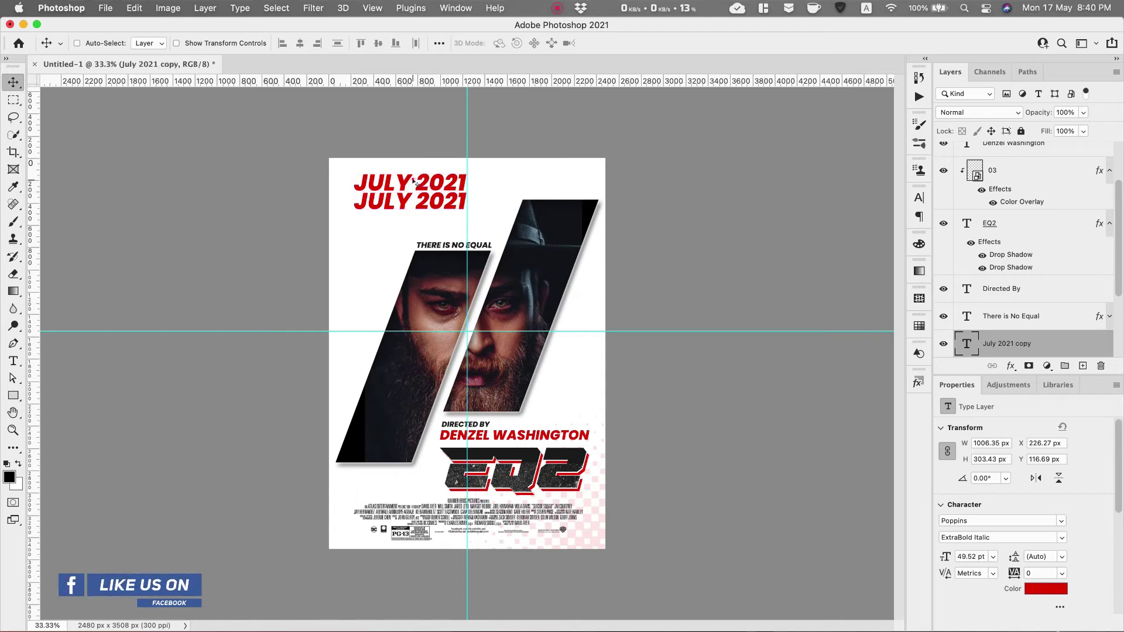
pyautogui.doubleClick(413, 183)
pyautogui.write('IN')
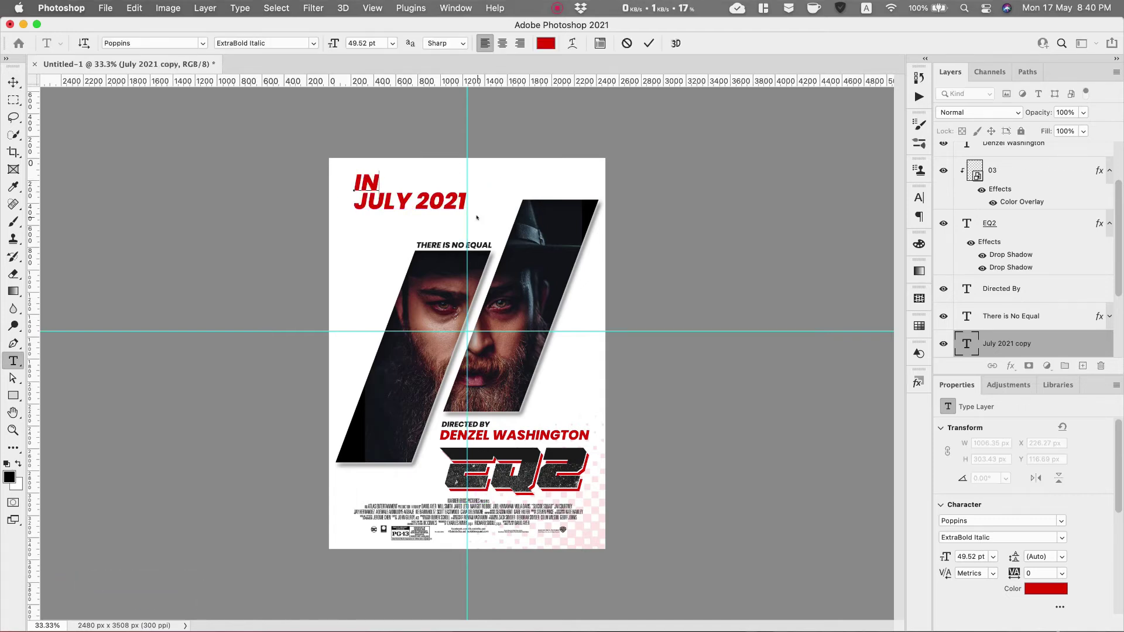
pyautogui.write(' CINEMAS')
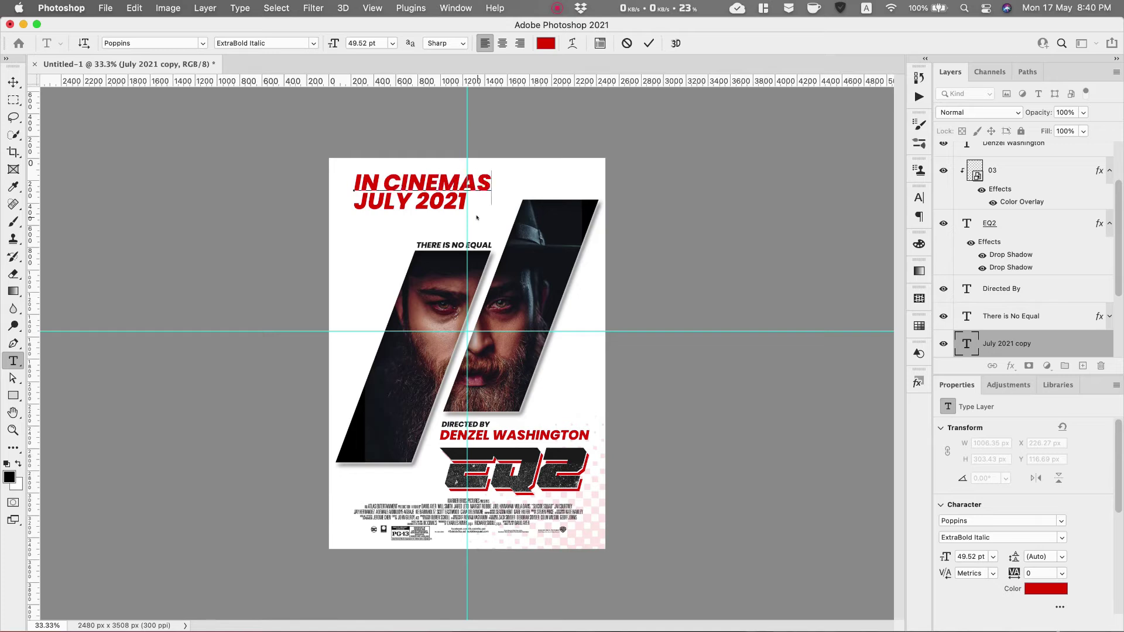
# Set the IN CINEMAS text to 21 pt and colour it near-black.
pyautogui.press('super+a')
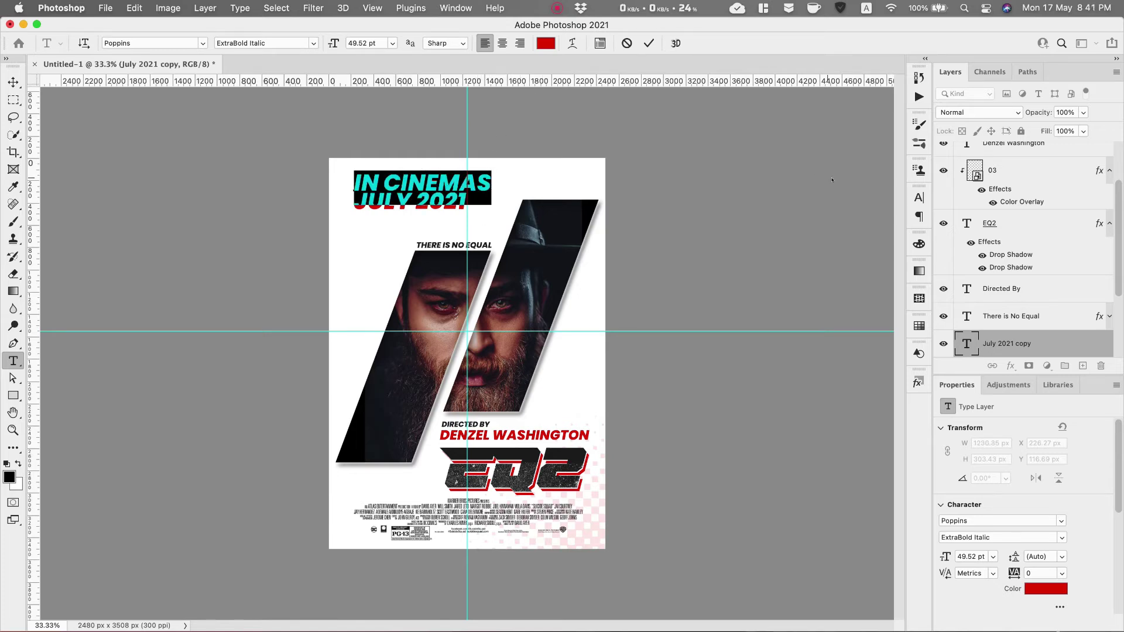
pyautogui.click(918, 196)
pyautogui.moveTo(764, 234); pyautogui.dragTo(743, 235)
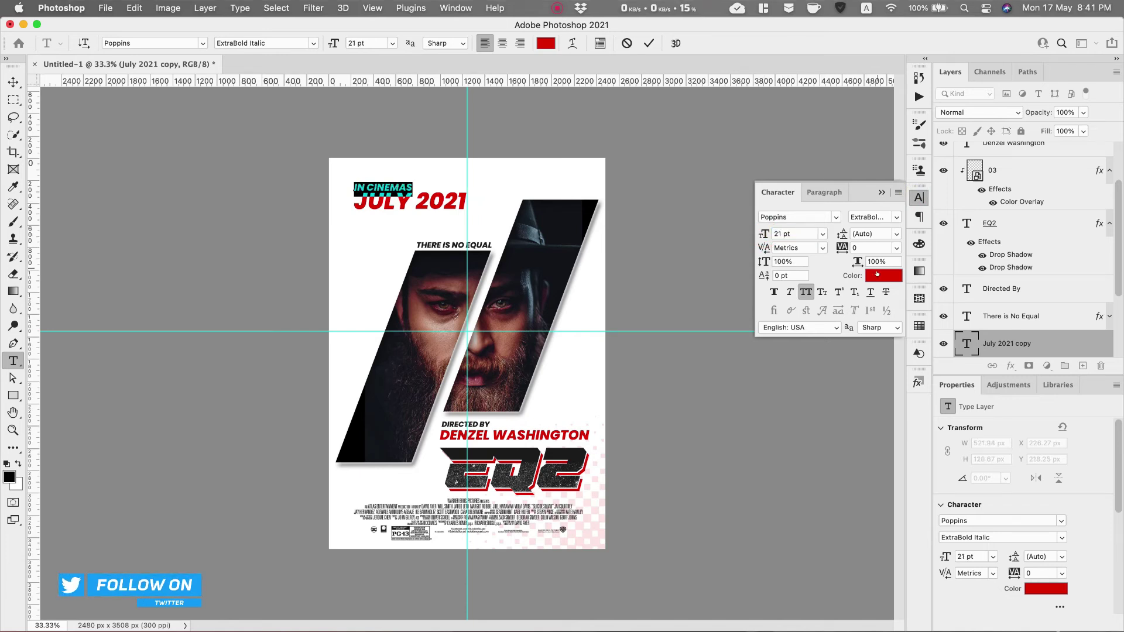
pyautogui.click(879, 274)
pyautogui.click(527, 469)
pyautogui.click(830, 302)
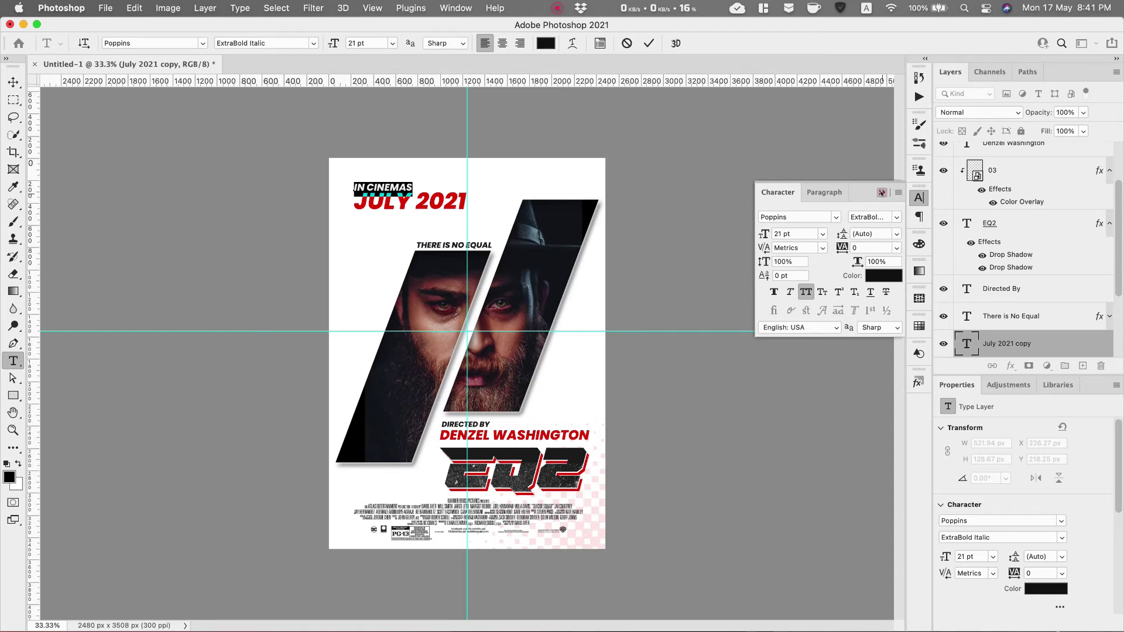
pyautogui.click(882, 193)
# Position the IN CINEMAS line just above July 2021 at X 323.27 px, Y 197.25 px.
pyautogui.click(13, 82)
pyautogui.moveTo(377, 185); pyautogui.dragTo(390, 185)
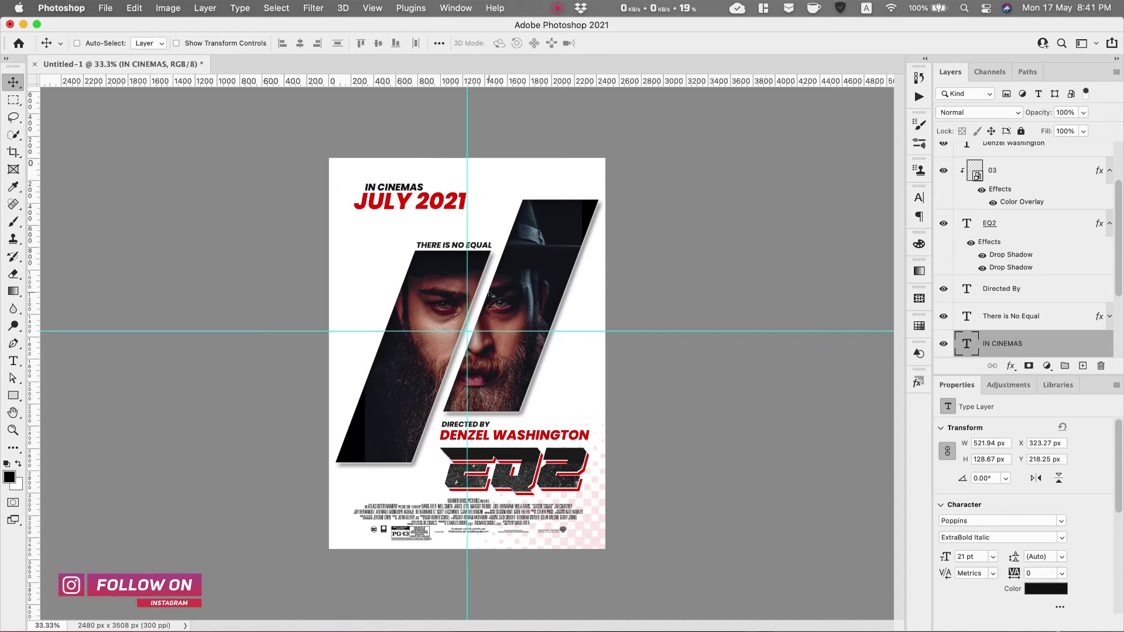
pyautogui.press('Up')
pyautogui.press('Up')
pyautogui.press('Up')
pyautogui.press('Up')
pyautogui.press('Up')
pyautogui.press('Up')
pyautogui.press('Up')
pyautogui.press('Up')
pyautogui.press('Up')
pyautogui.press('Up')
pyautogui.press('Up')
pyautogui.press('Up')
pyautogui.press('Up')
pyautogui.press('Up')
pyautogui.press('Up')
pyautogui.press('Up')
pyautogui.press('Up')
pyautogui.press('Up')
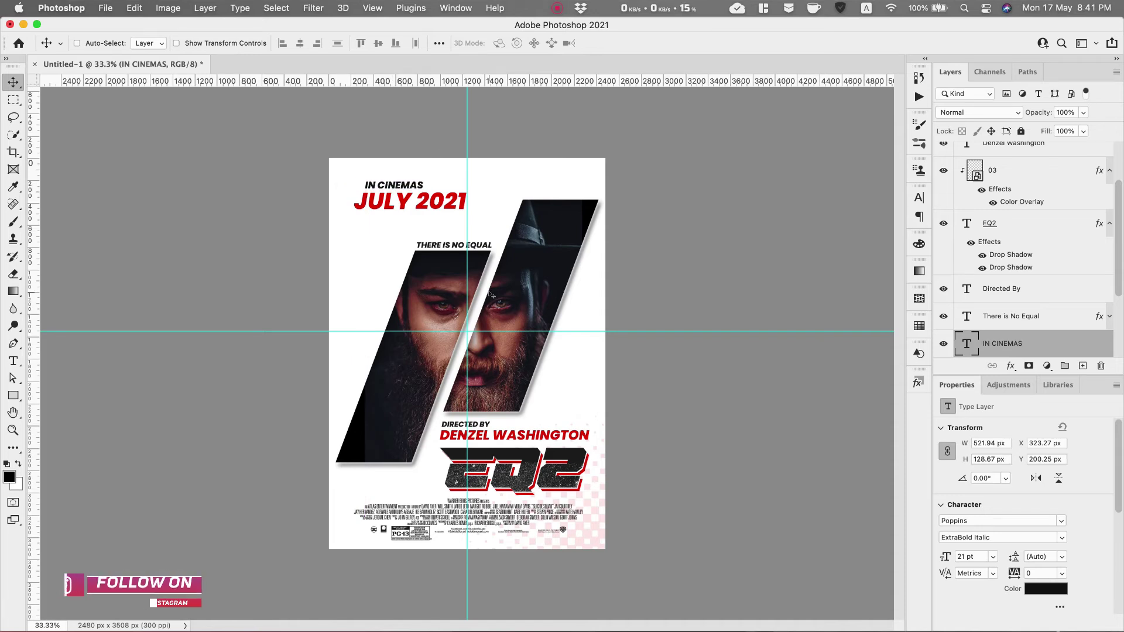
pyautogui.press('Up')
pyautogui.press('Up')
pyautogui.press('Up')
# Clear all guides from the poster document.
pyautogui.scroll(-3, 996, 317)
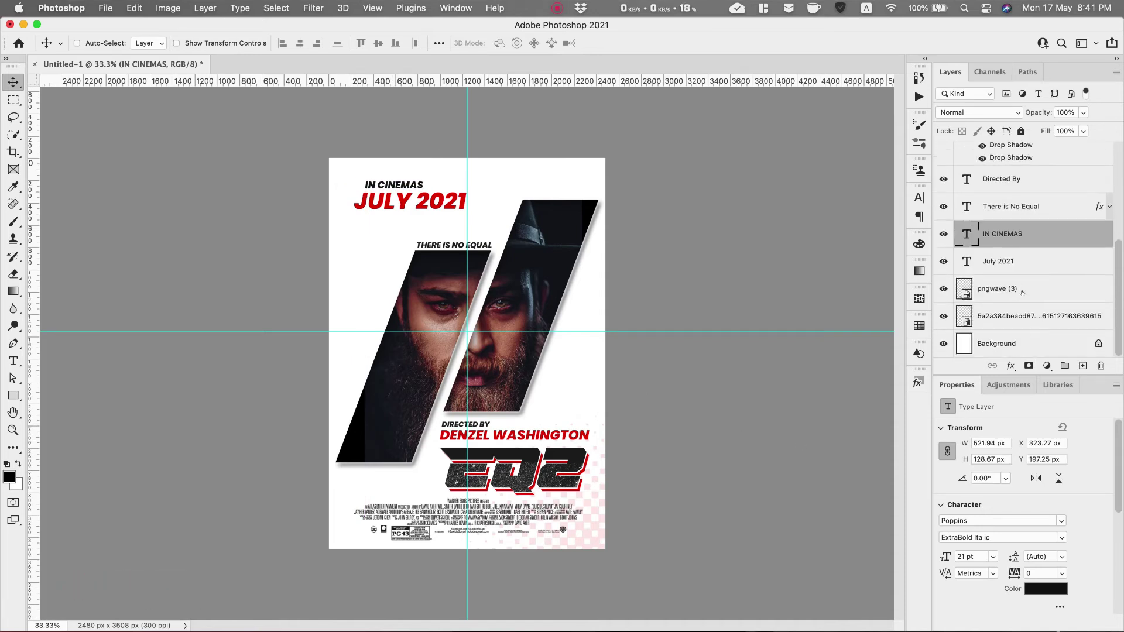
pyautogui.scroll(5, 1023, 293)
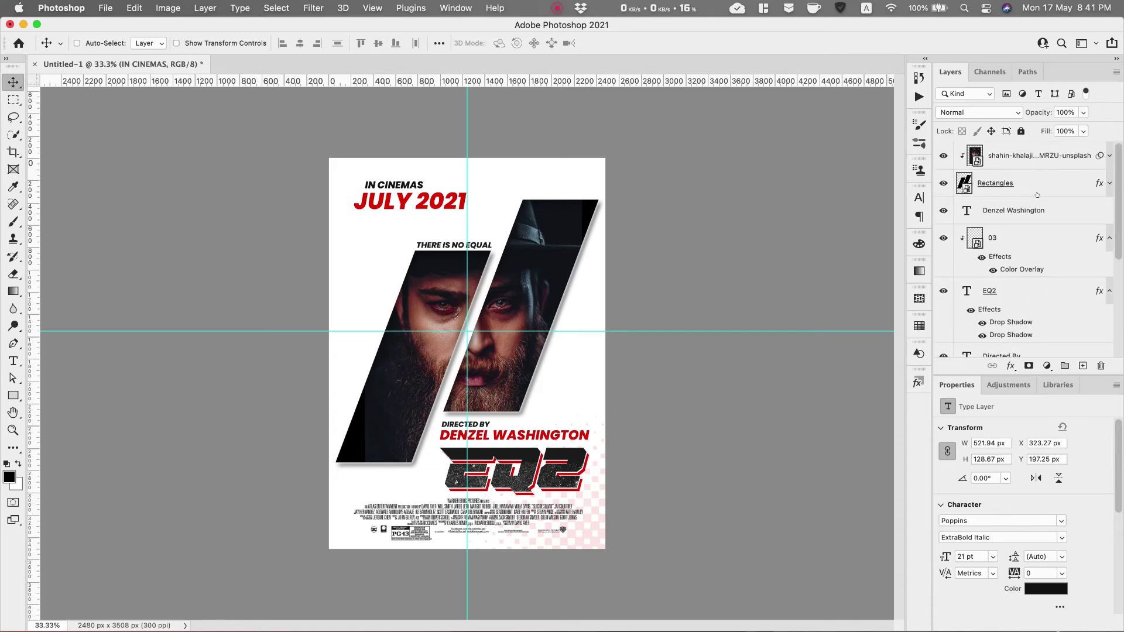
pyautogui.click(1119, 217)
pyautogui.click(372, 8)
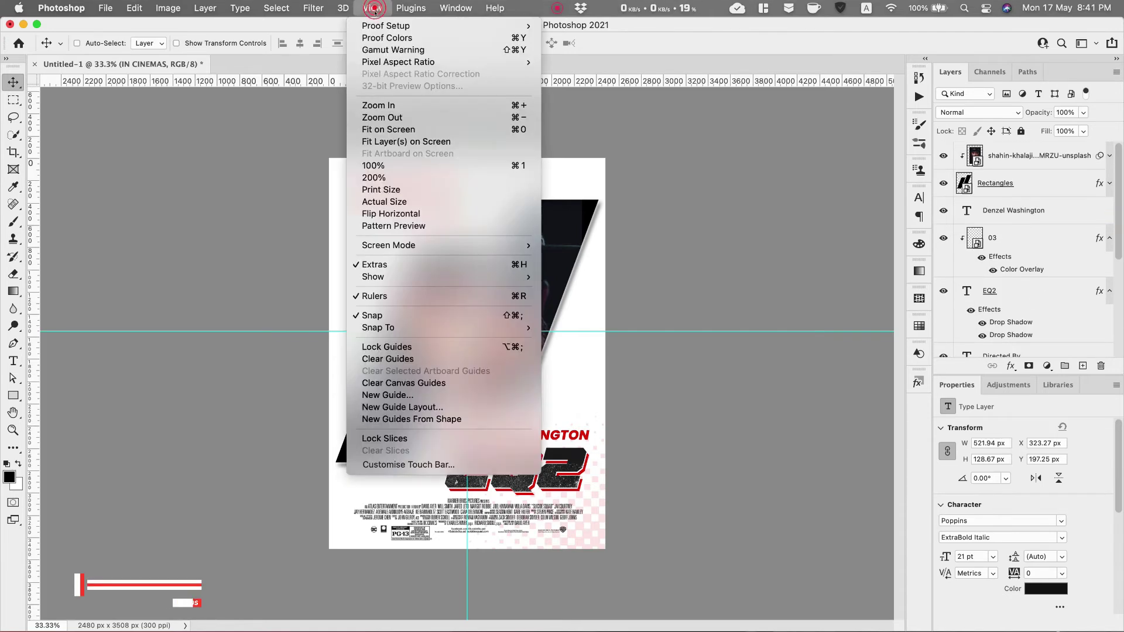
pyautogui.click(453, 358)
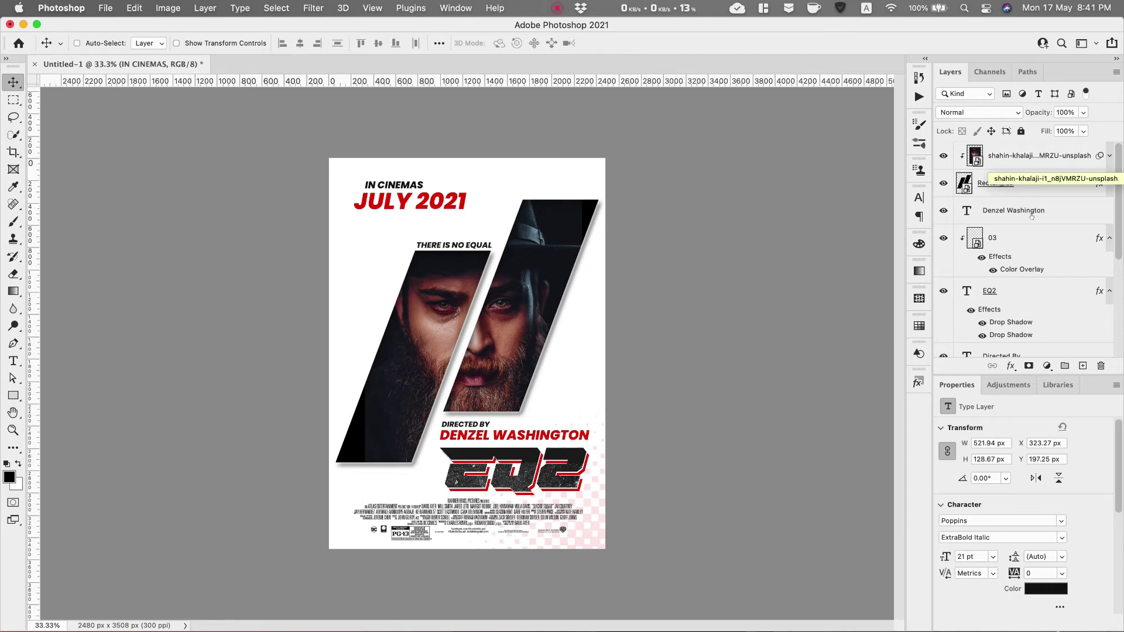
# Group the layers from Denzel Washington down to July 2021 and name the group "Texts".
pyautogui.click(944, 237)
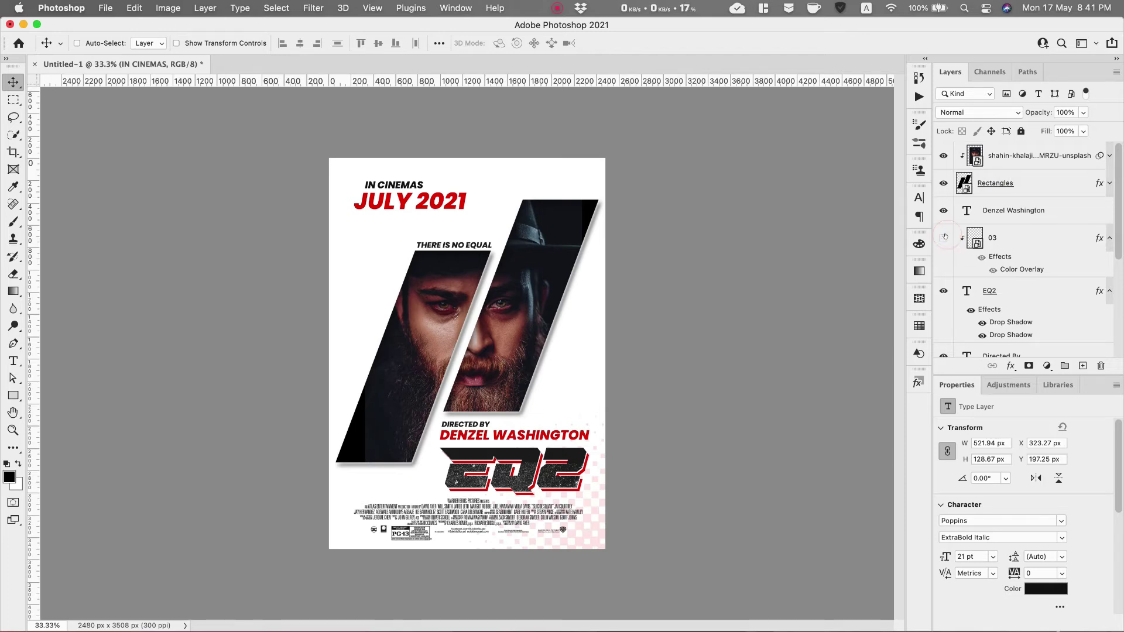
pyautogui.click(944, 238)
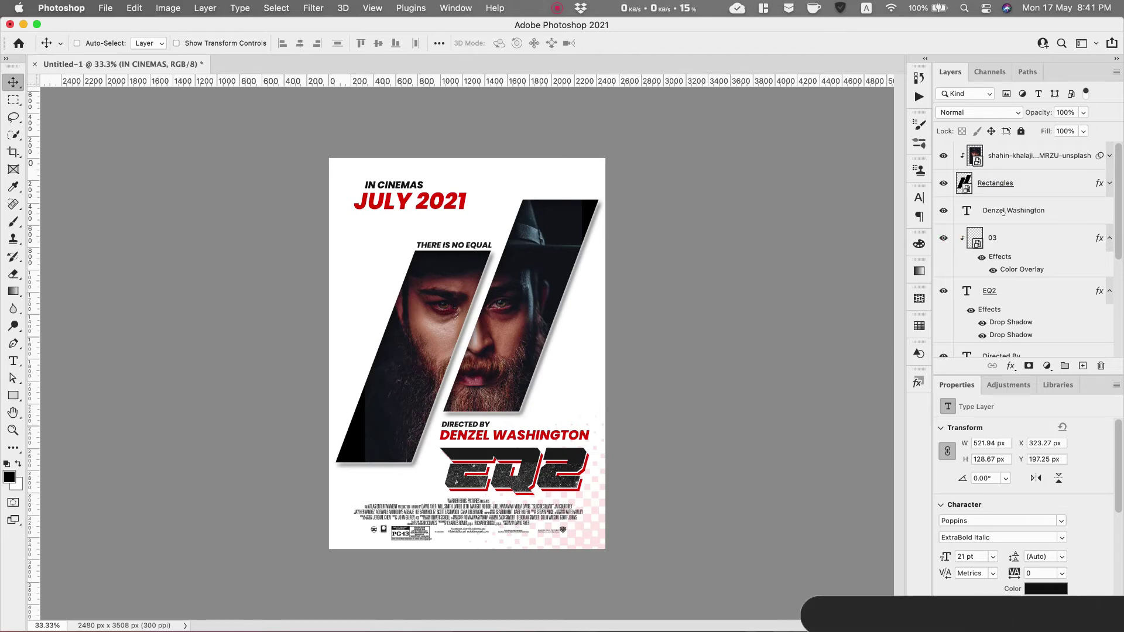
pyautogui.click(984, 214)
pyautogui.scroll(-1, 1046, 281)
pyautogui.scroll(-5, 1045, 282)
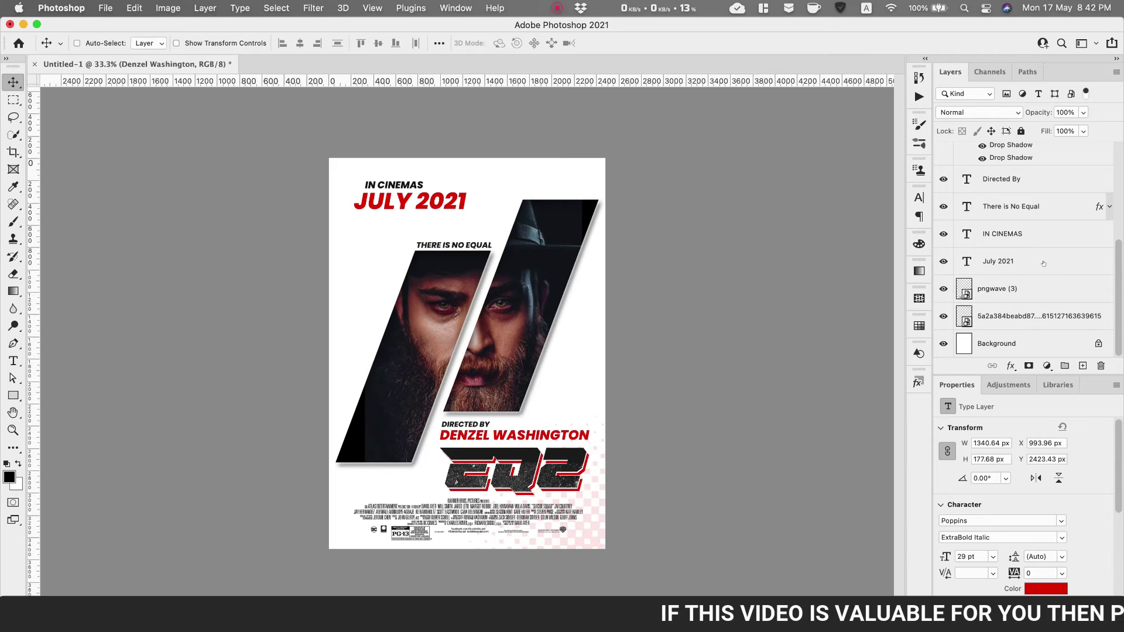
pyautogui.keyDown('shift'); pyautogui.click(1045, 262); pyautogui.keyUp('shift')
pyautogui.press('super+g')
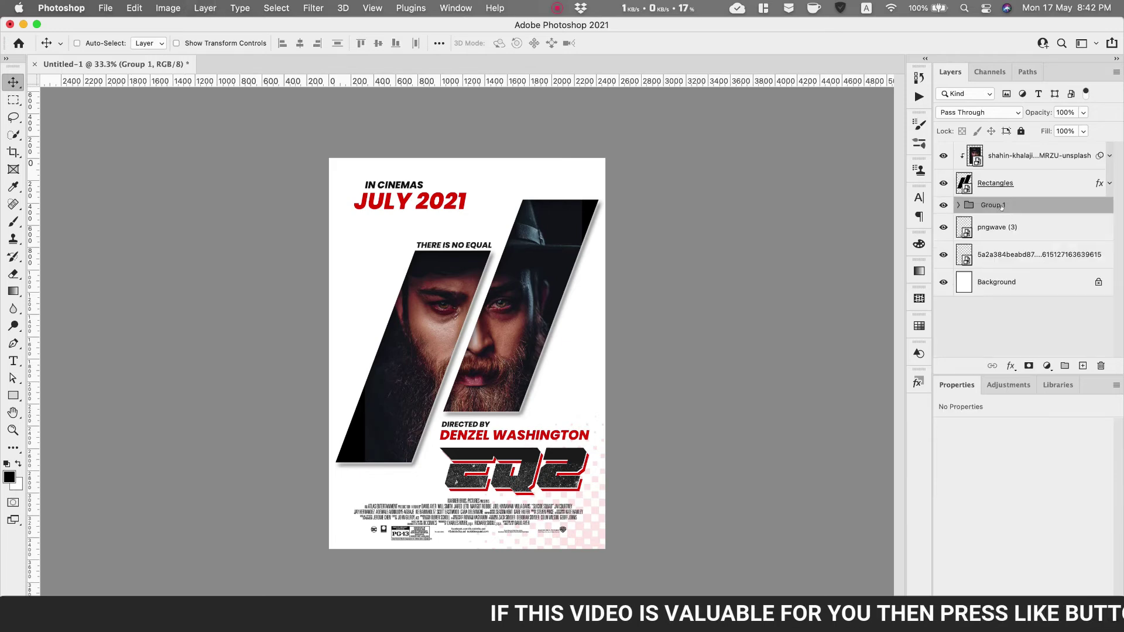
pyautogui.doubleClick(999, 204)
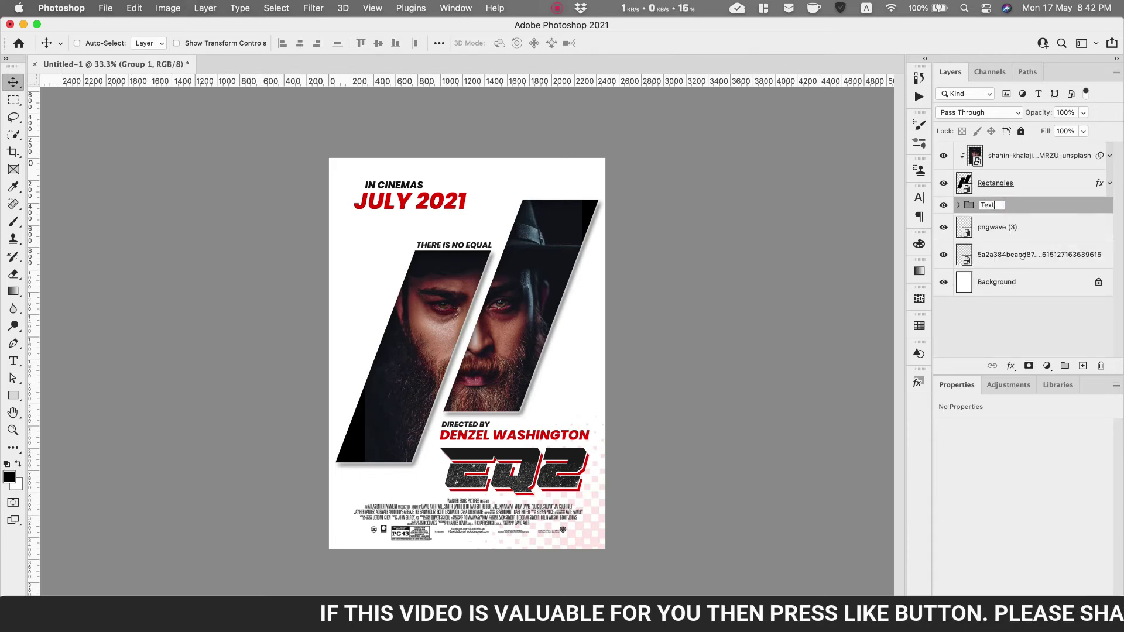
pyautogui.write('Texts')
pyautogui.press('Return')
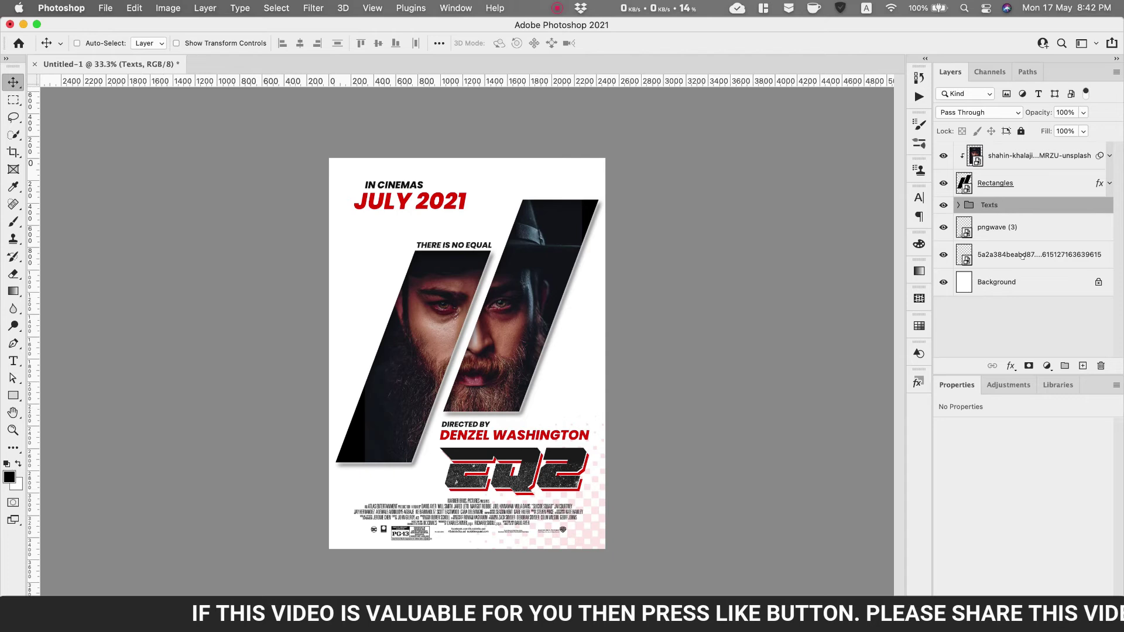
# Toggle the Texts group's visibility off and back on to check which poster elements it contains.
pyautogui.click(942, 205)
pyautogui.click(942, 205)
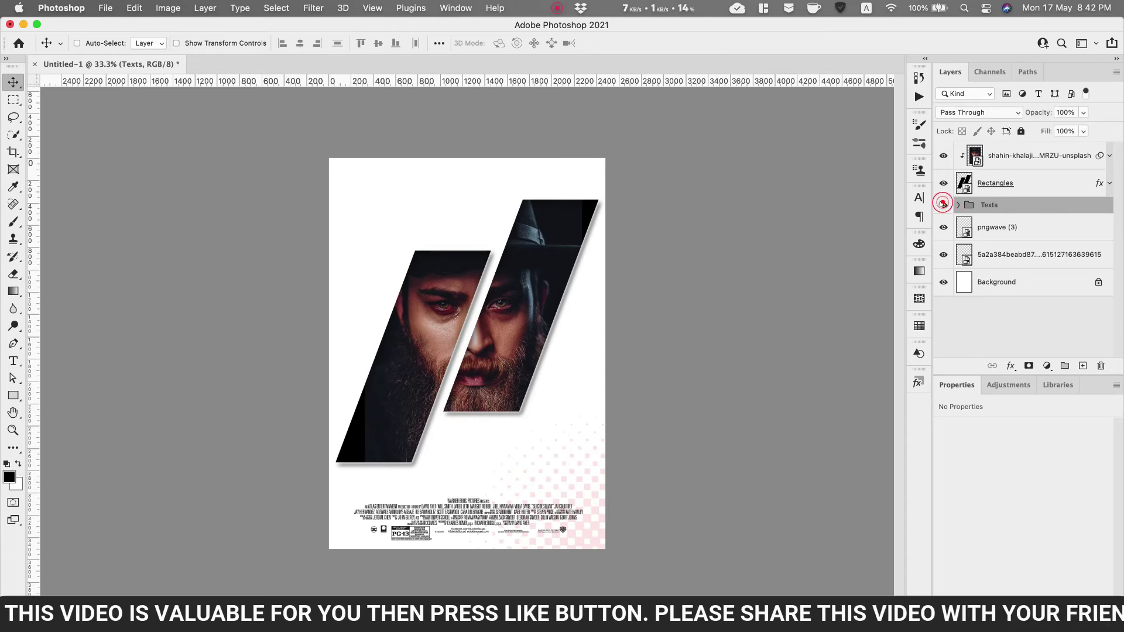
pyautogui.click(942, 205)
pyautogui.click(943, 205)
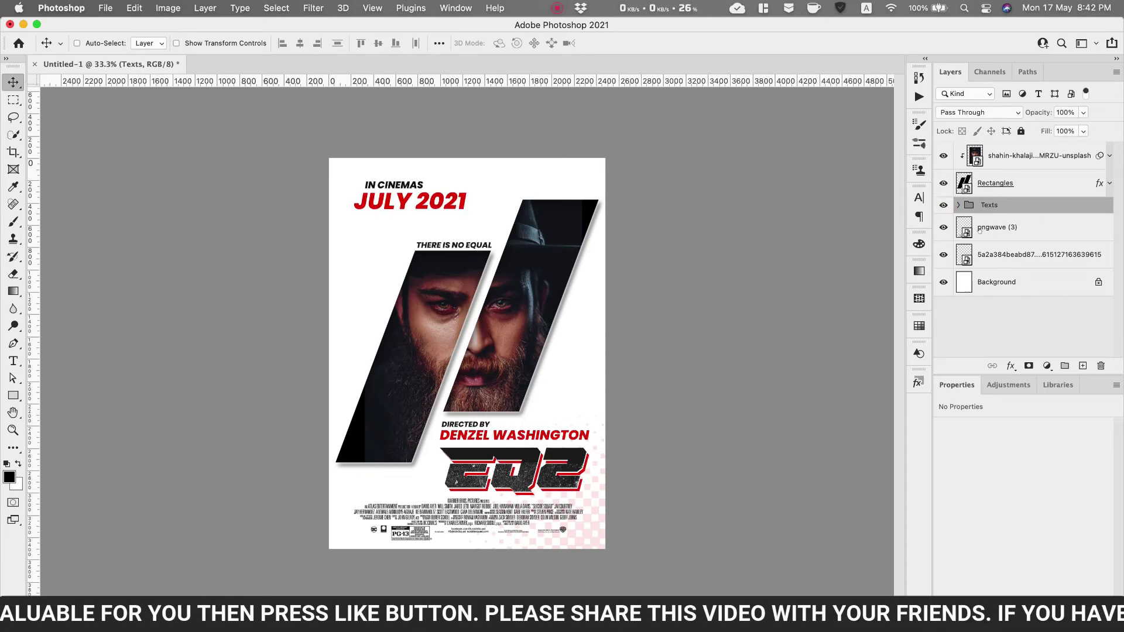
# Check the pngwave (3) layer by toggling its visibility, and rename it "Movie Credit".
pyautogui.click(943, 227)
pyautogui.click(943, 228)
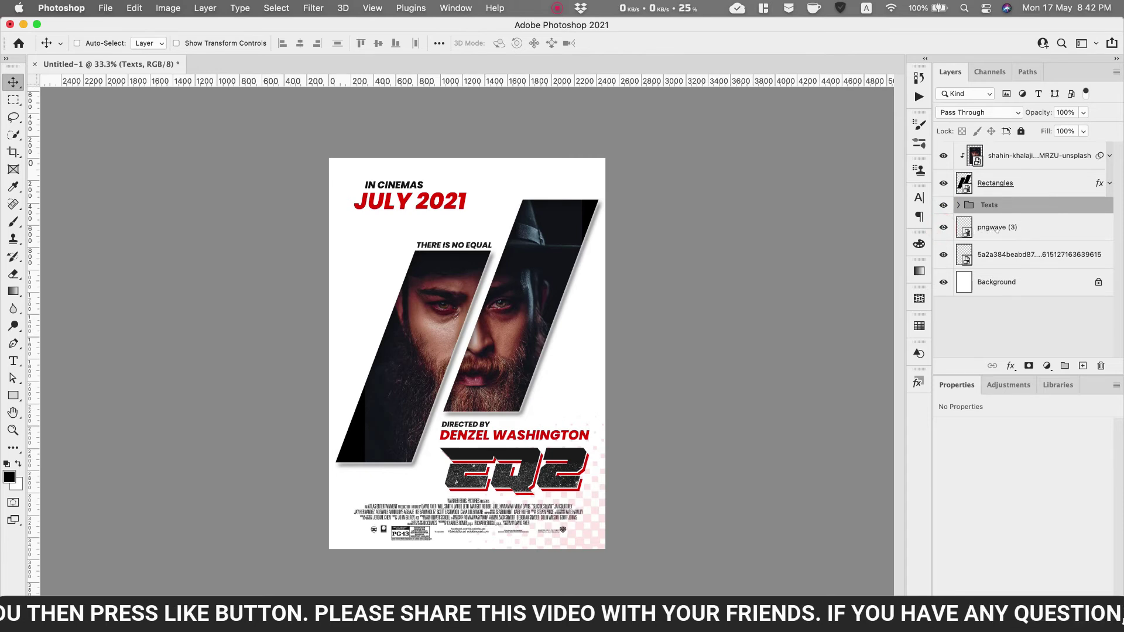
pyautogui.doubleClick(1010, 231)
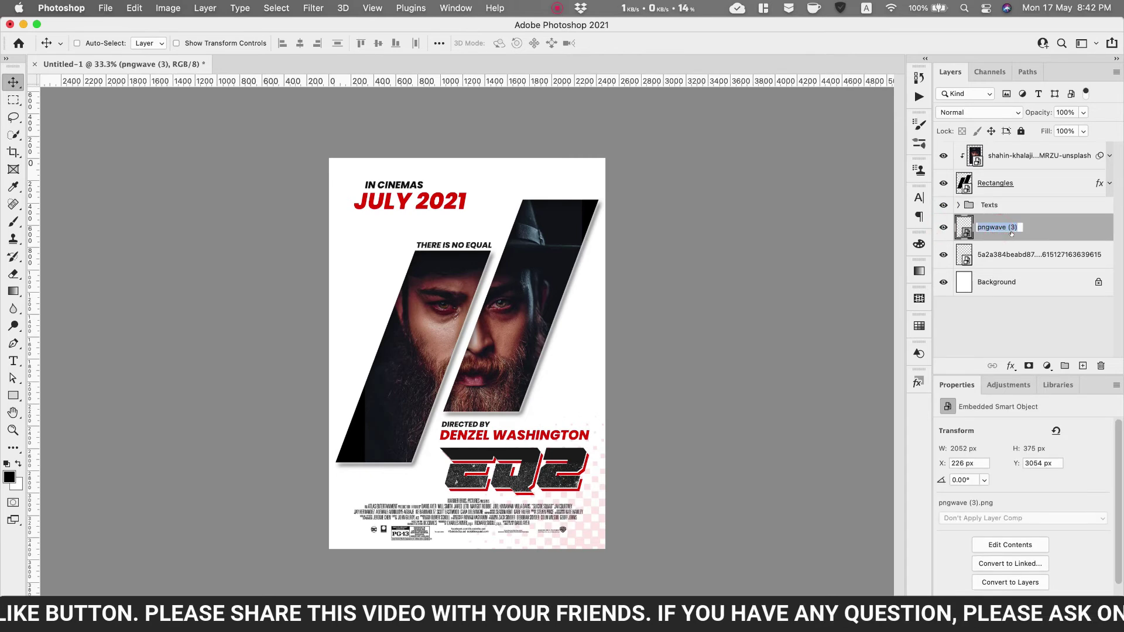
pyautogui.write('Movie ')
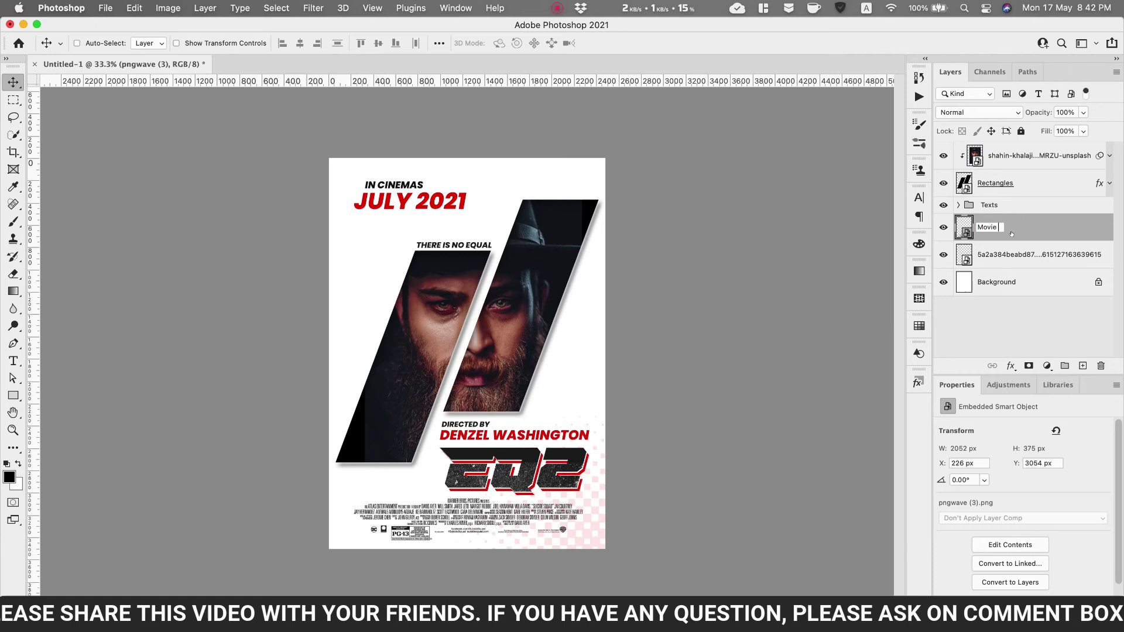
pyautogui.write('Credit')
pyautogui.press('Return')
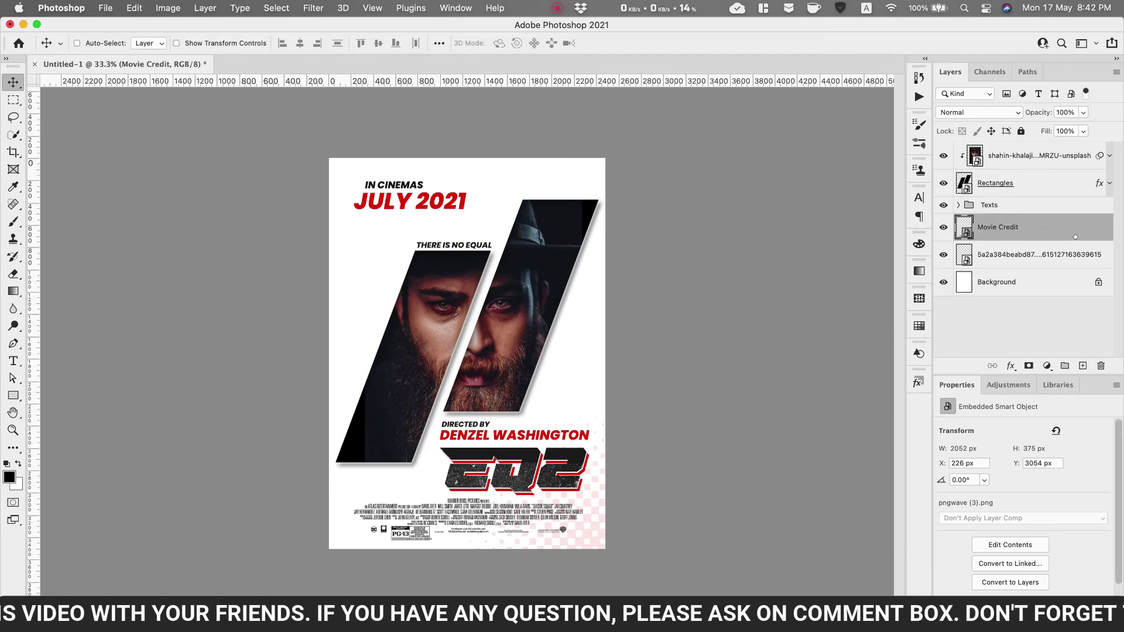
# Check the halftone image layer above the Background by toggling its visibility, and rename it "Background Texture".
pyautogui.click(942, 254)
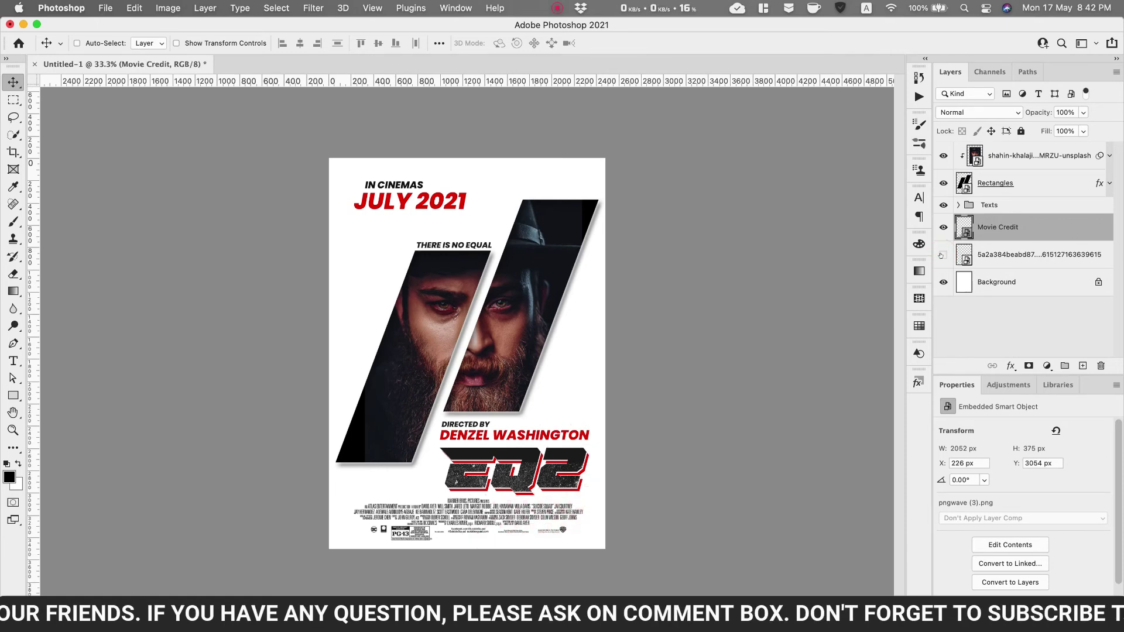
pyautogui.click(943, 255)
pyautogui.doubleClick(1020, 254)
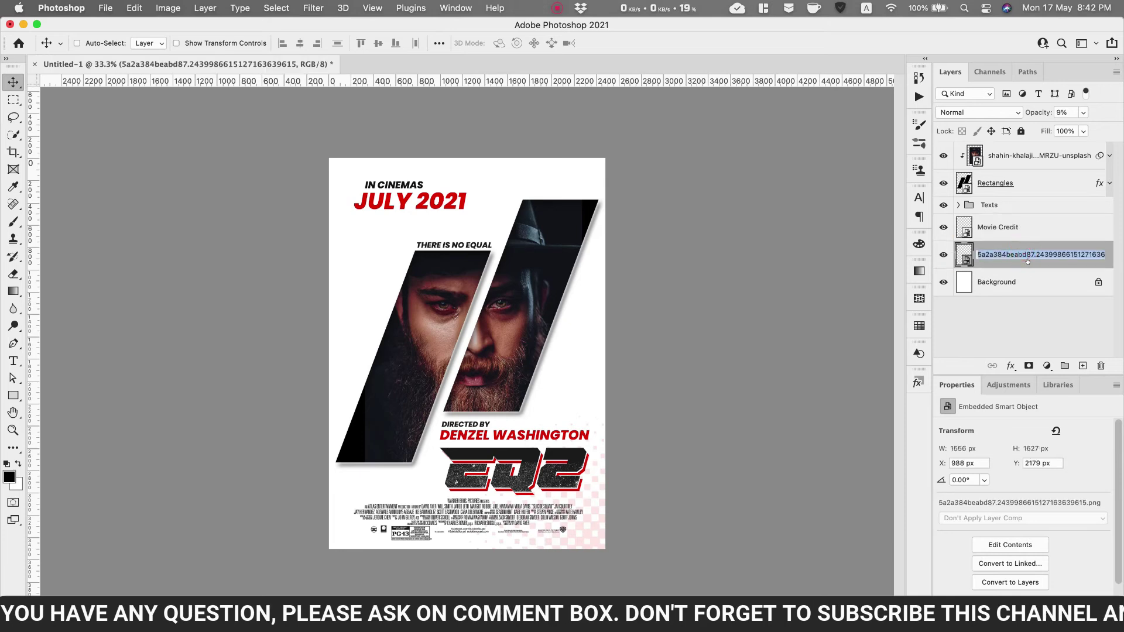
pyautogui.write('Background Texture')
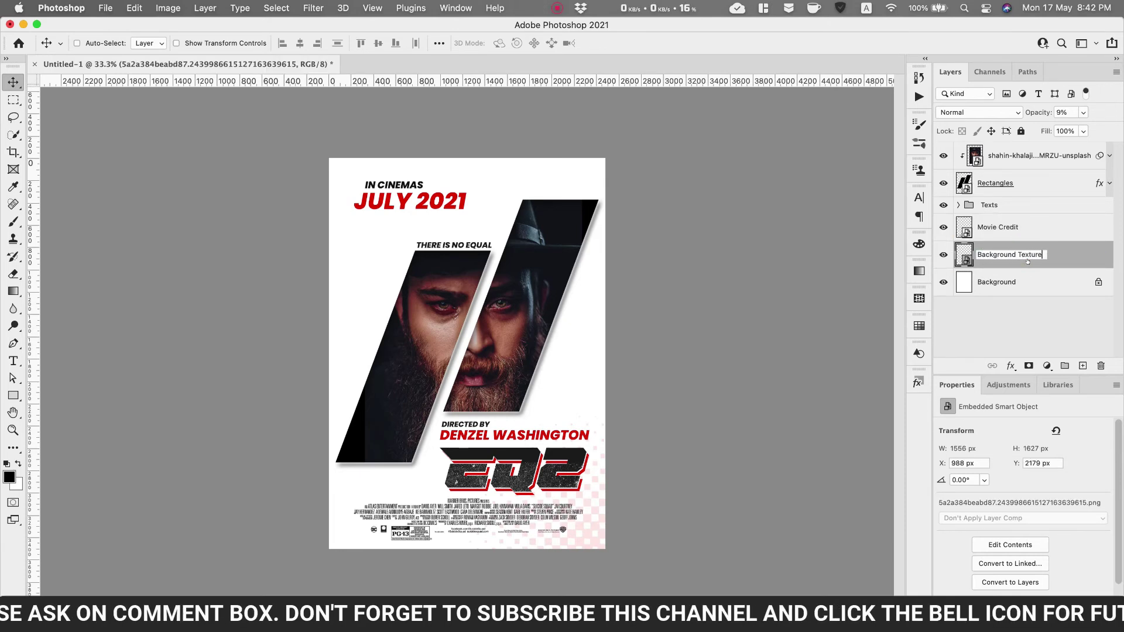
pyautogui.press('Return')
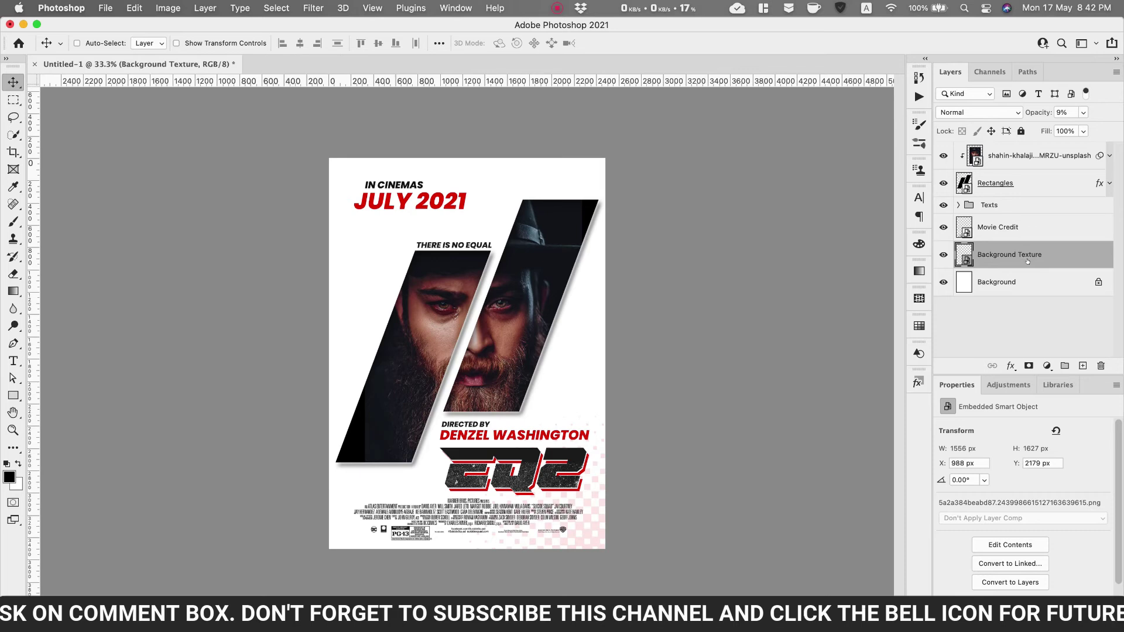
# Stamp all visible layers into a new layer at the top of the stack and apply Noiseware with the DEFAULT preset to it.
pyautogui.click(1031, 159)
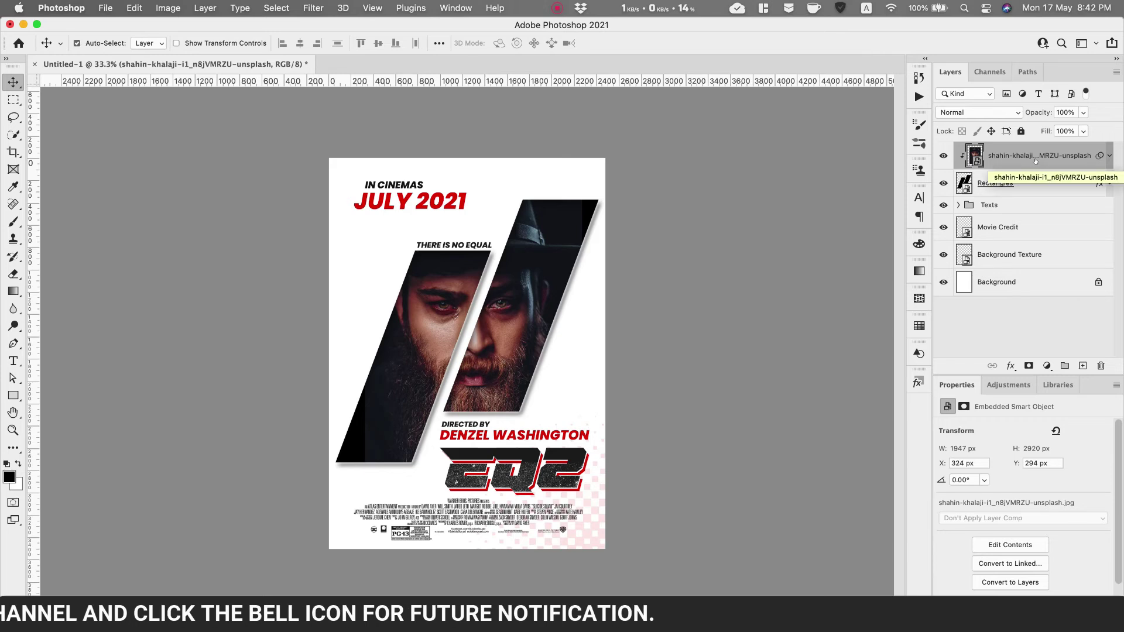
pyautogui.press('super+alt+shift+e')
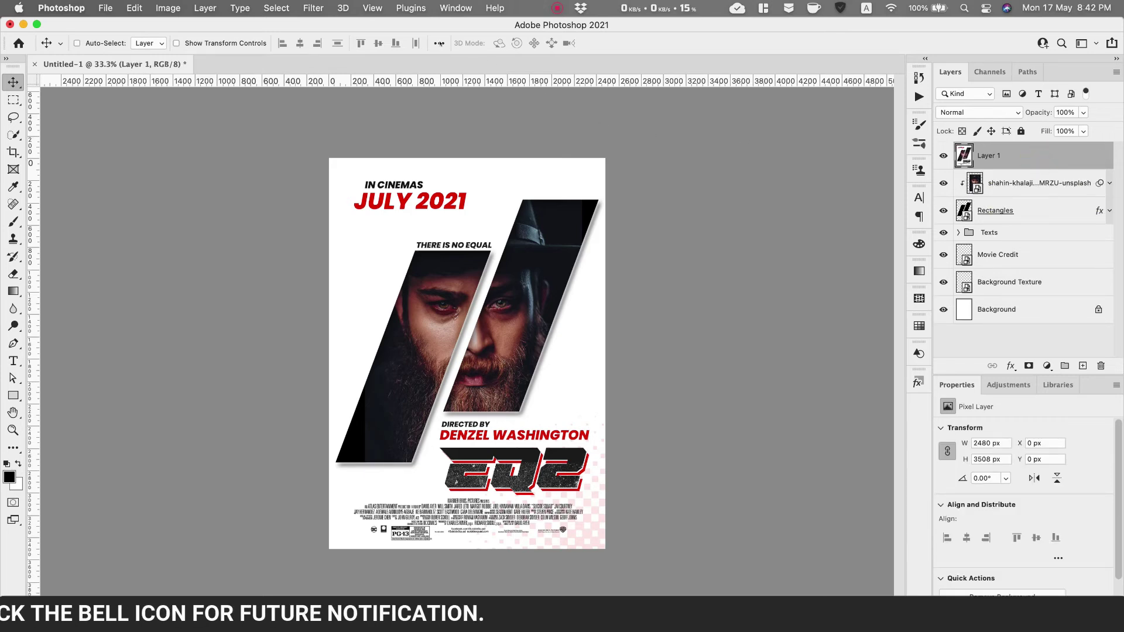
pyautogui.click(313, 8)
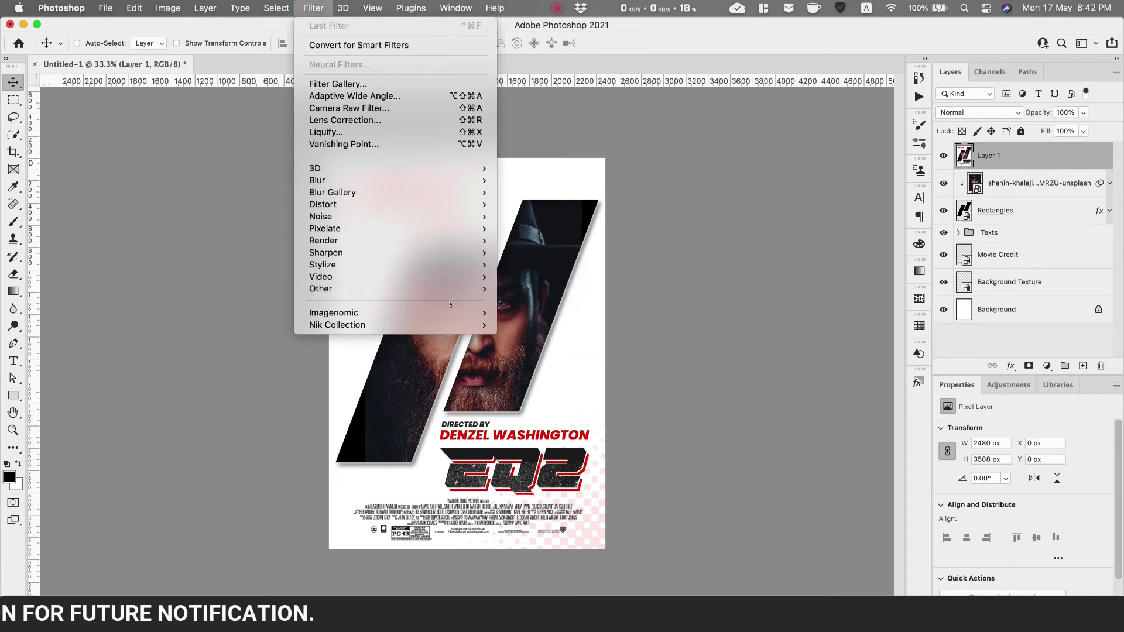
pyautogui.moveTo(456, 310)
pyautogui.click(532, 312)
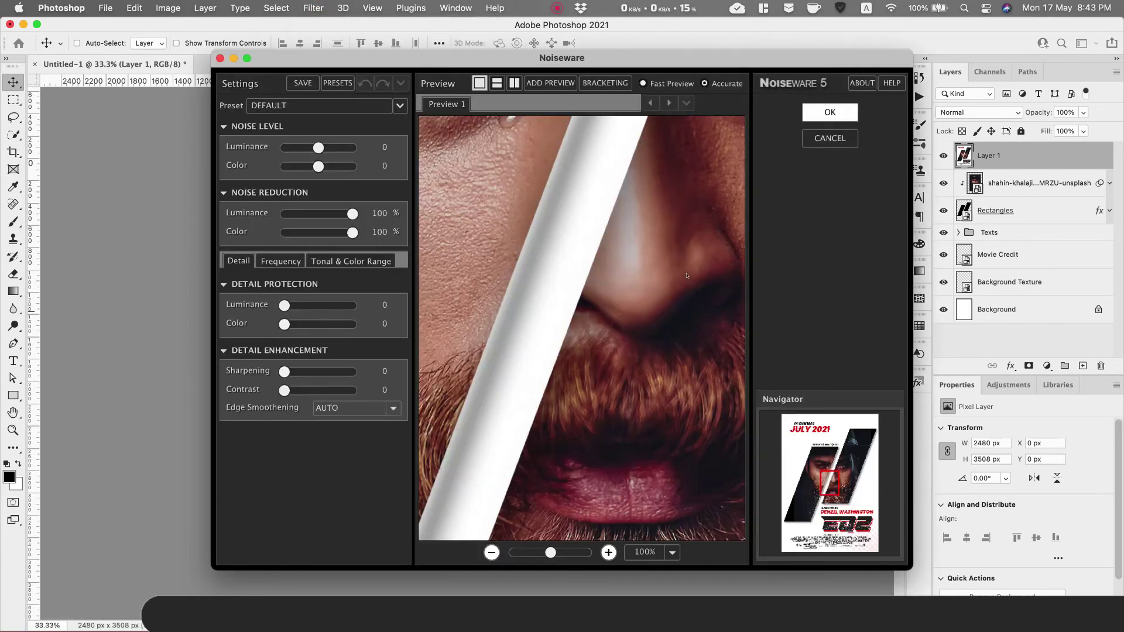
pyautogui.click(830, 112)
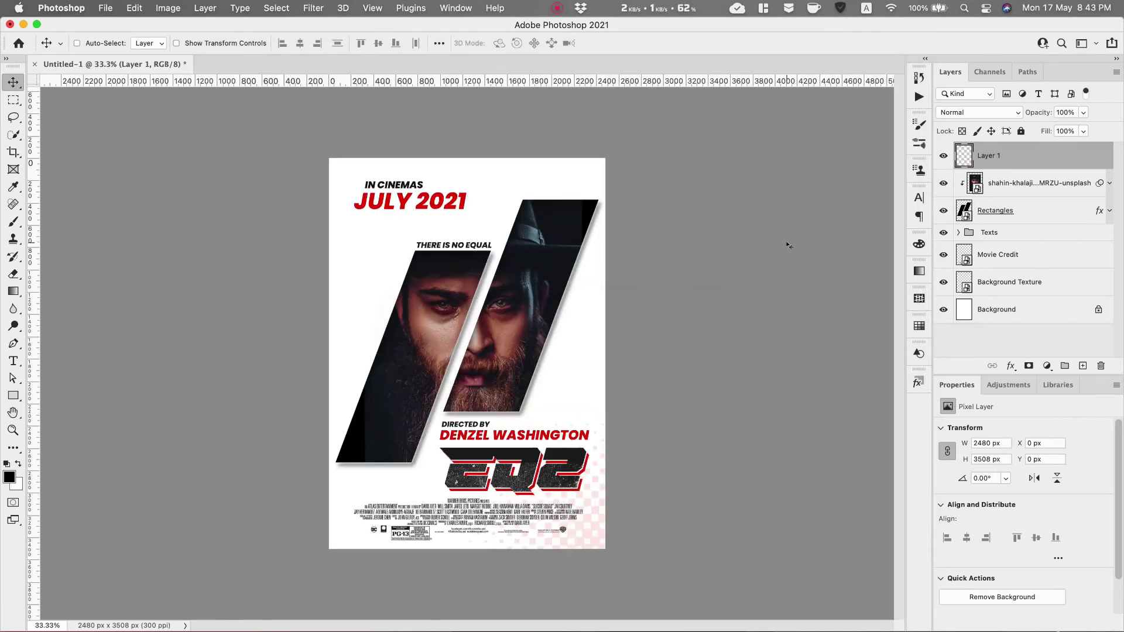
# Open the Camera Raw filter on the merged layer and set Sharpening to 64, Noise Reduction to 24 and Color Noise Reduction to 14.
pyautogui.click(311, 8)
pyautogui.click(371, 108)
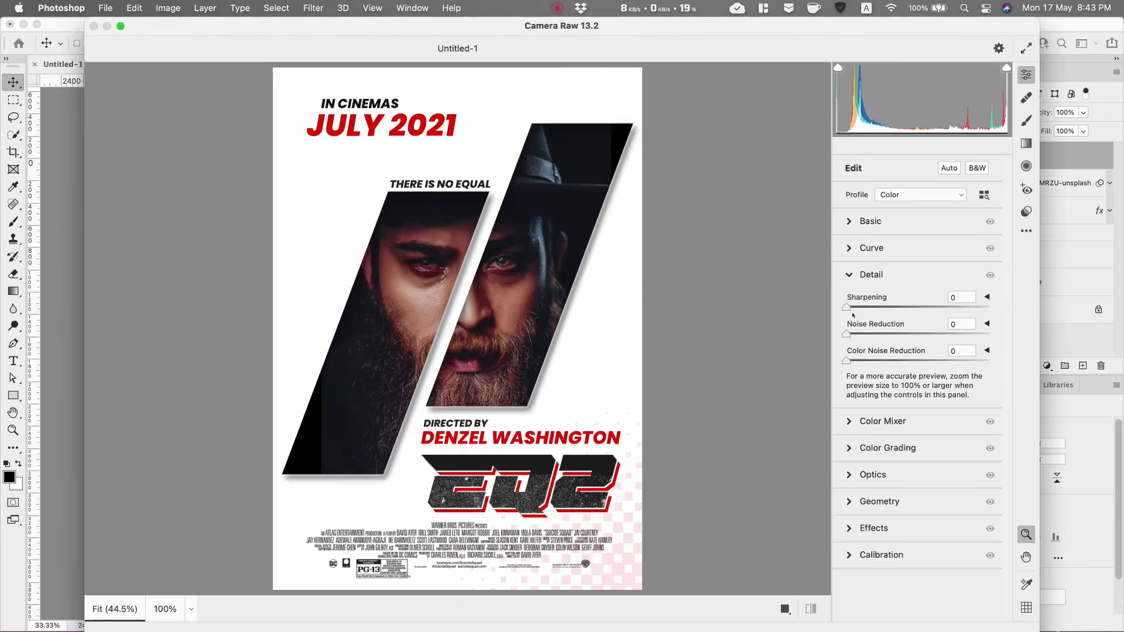
pyautogui.click(898, 306)
pyautogui.moveTo(905, 306); pyautogui.dragTo(906, 307)
pyautogui.moveTo(853, 334); pyautogui.dragTo(866, 360)
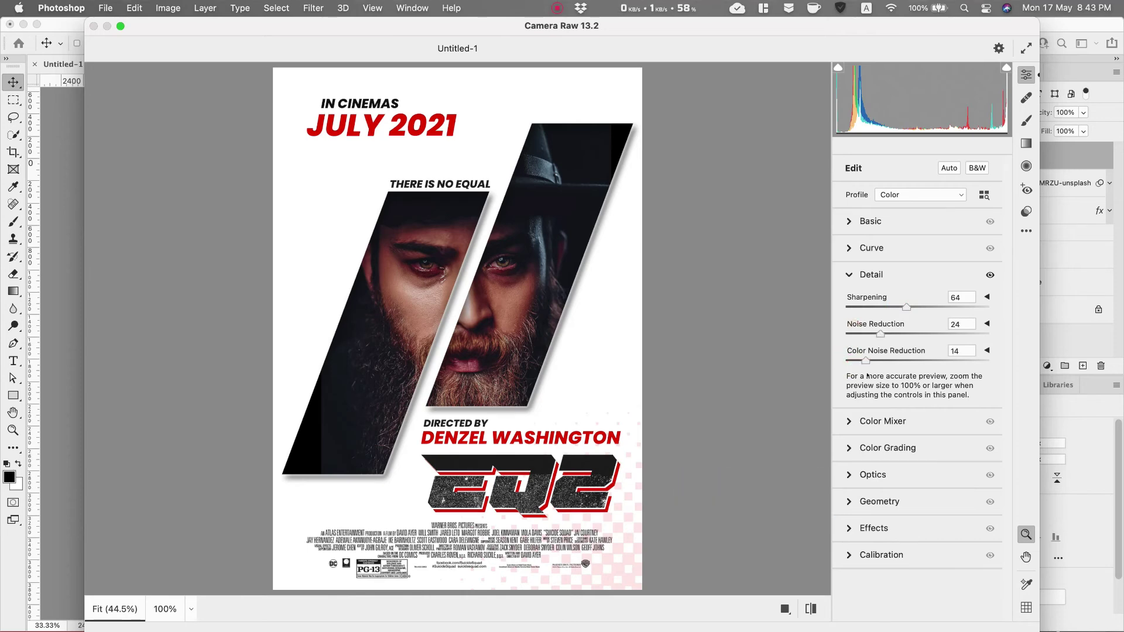
# In the Basic adjustments, set Contrast +6, Shadows -33, Whites +77, Blacks +7, Texture -21, Clarity +7 and Dehaze -6.
pyautogui.click(849, 222)
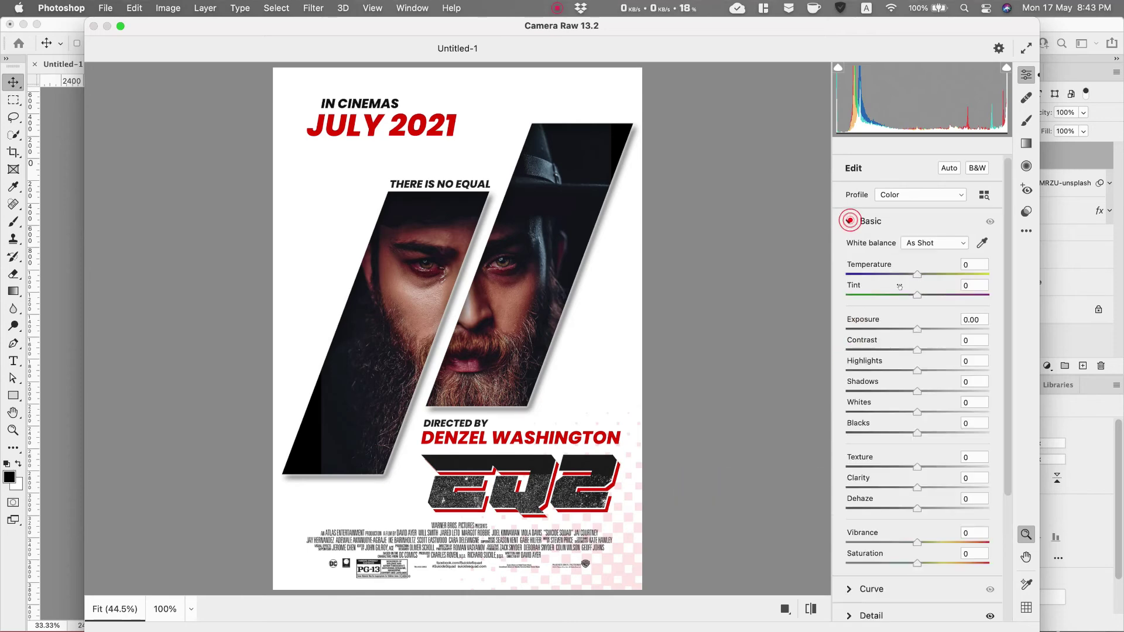
pyautogui.moveTo(917, 349); pyautogui.dragTo(914, 508)
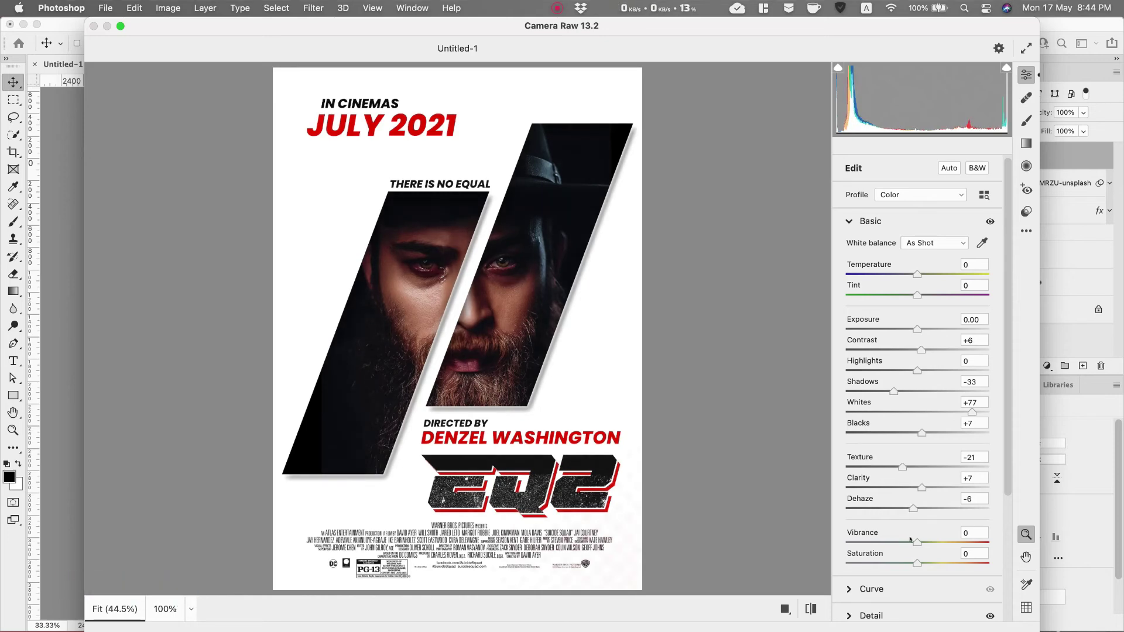
# Set Vibrance to +43, Saturation to +24 and Temperature to +3 in the Basic adjustments.
pyautogui.moveTo(917, 542); pyautogui.dragTo(936, 564)
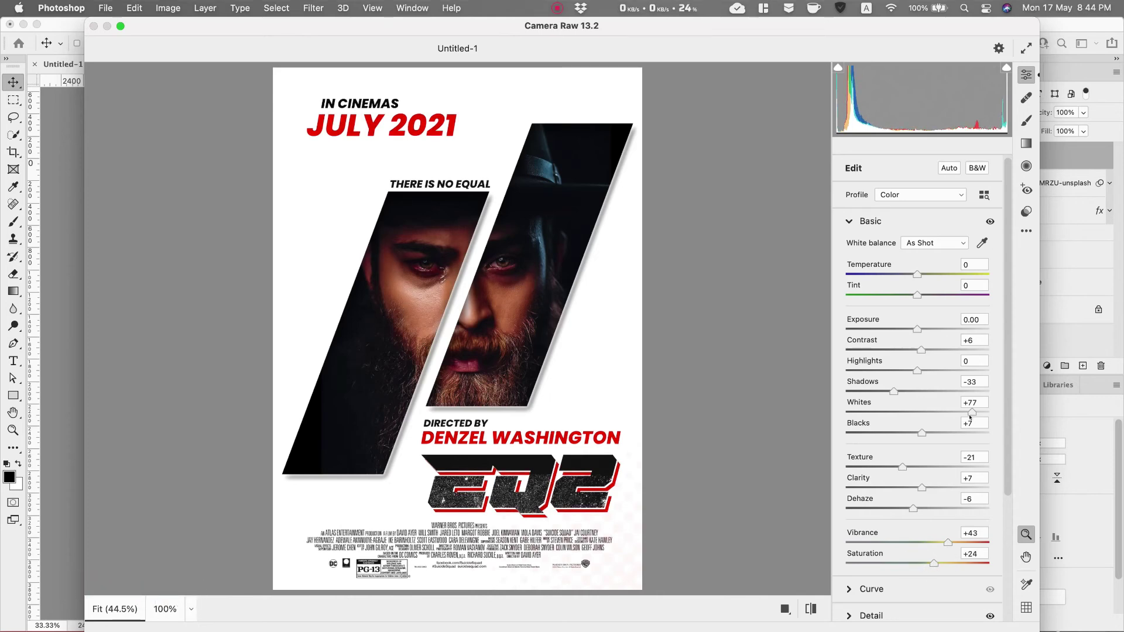
pyautogui.moveTo(917, 274); pyautogui.dragTo(921, 274)
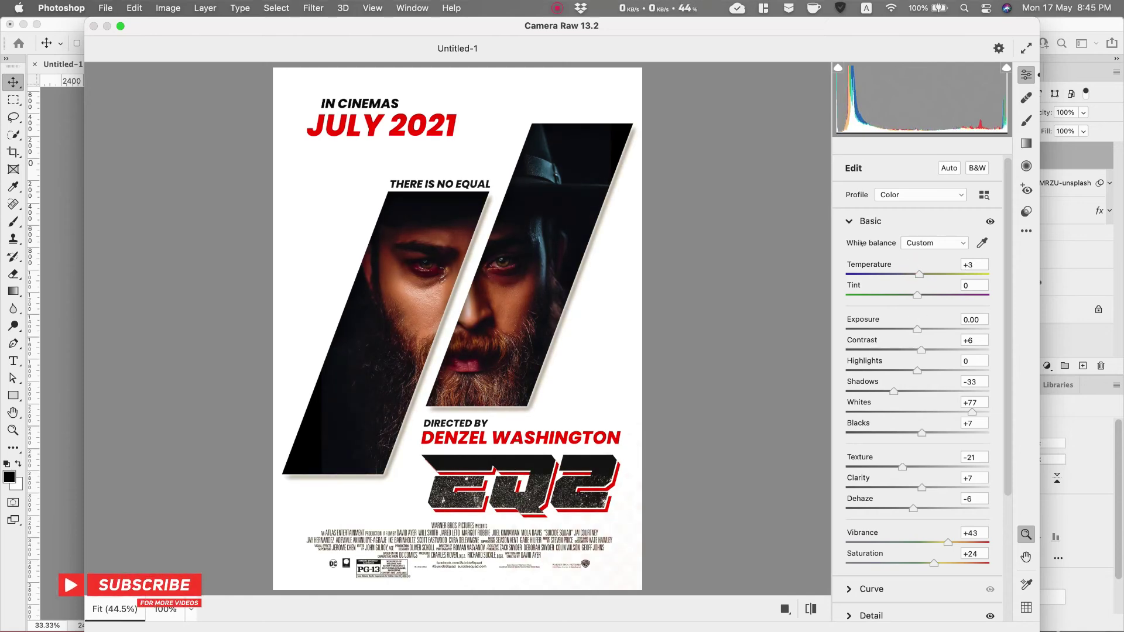
pyautogui.click(852, 222)
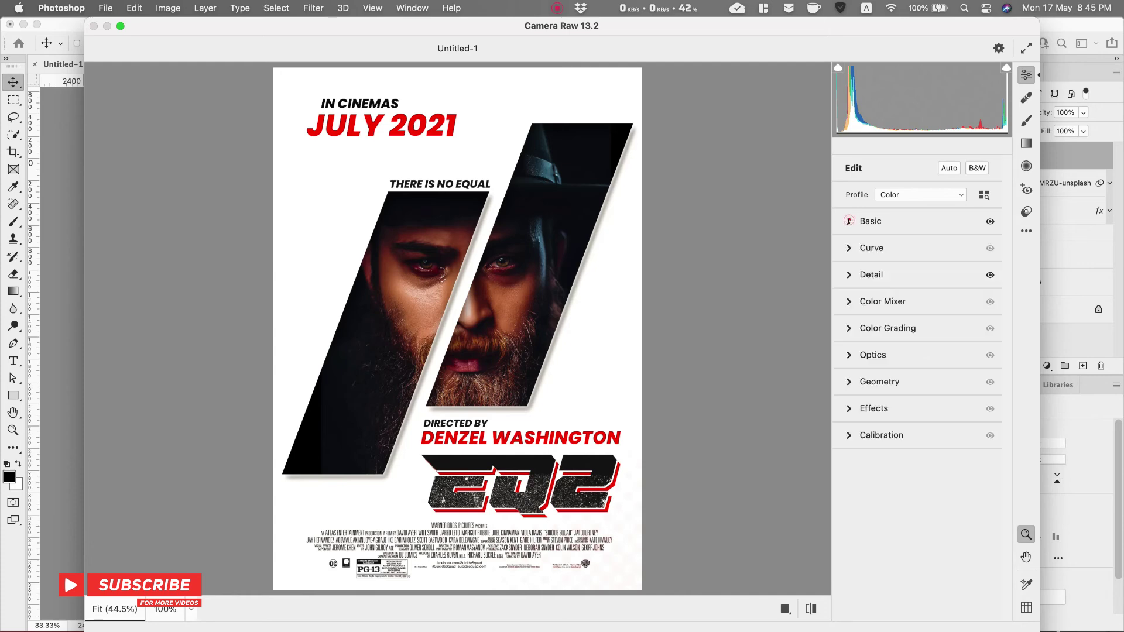
# Set the Color Grading Blending to 46 and apply the Camera Raw filter to the merged layer.
pyautogui.click(849, 328)
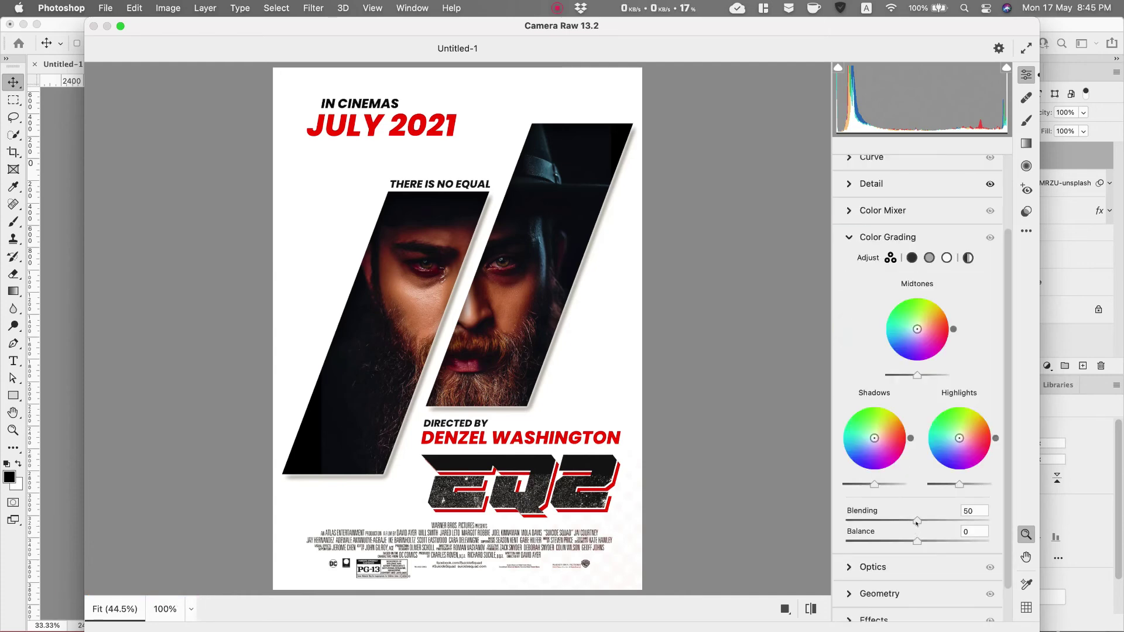
pyautogui.moveTo(917, 520)
pyautogui.mouseDown()
pyautogui.moveTo(932, 521)
pyautogui.moveTo(916, 522)
pyautogui.mouseUp()
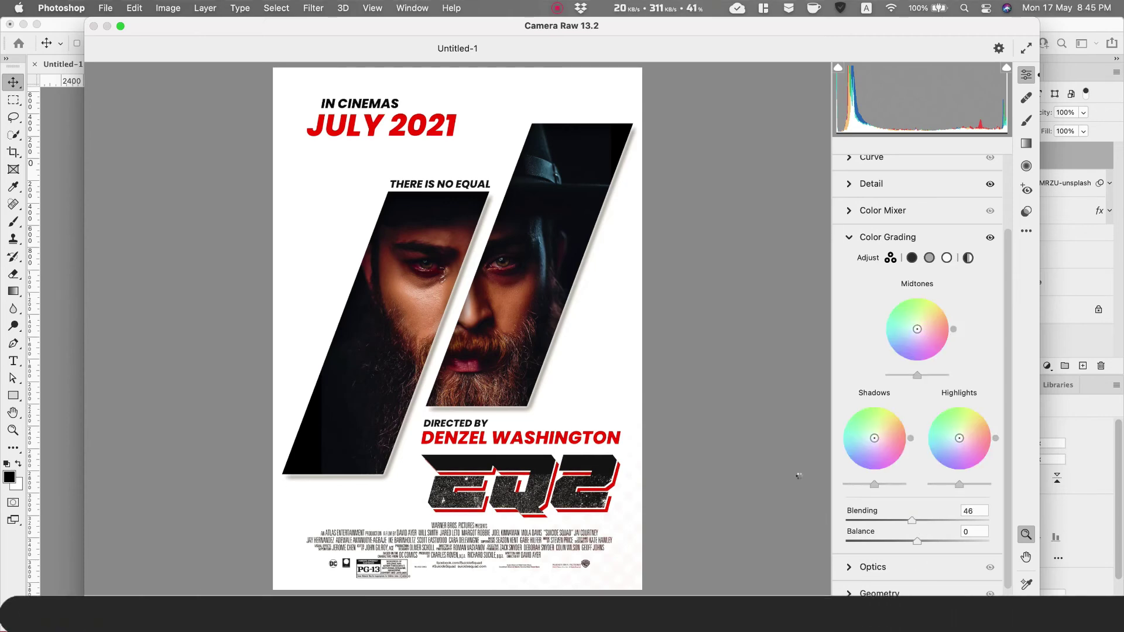
pyautogui.press('Return')
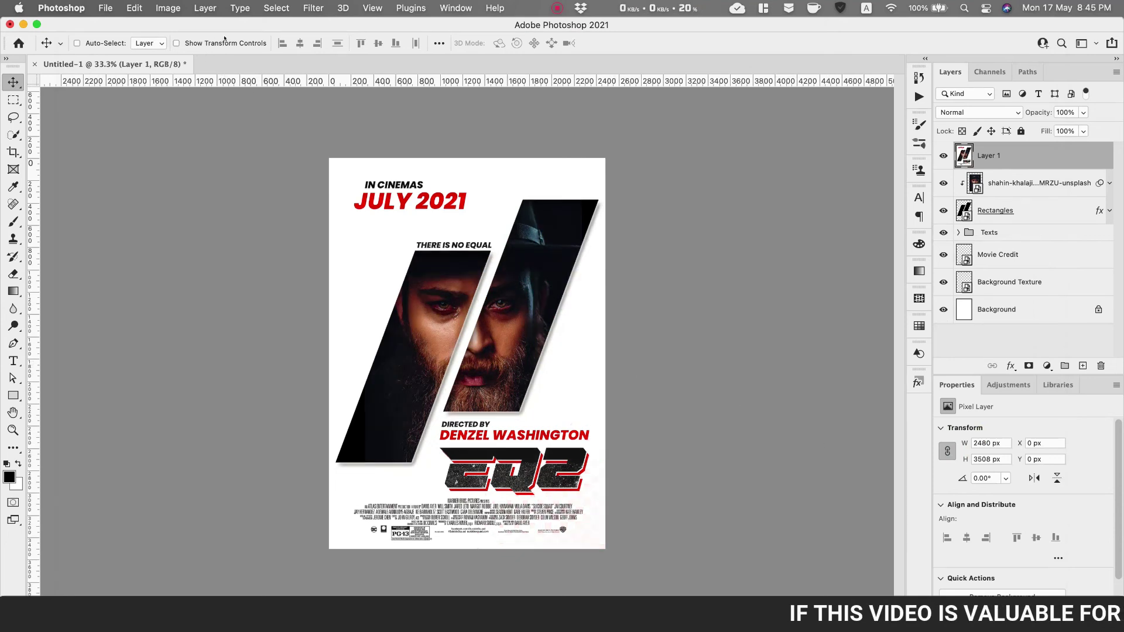
# Open the merged poster layer in the Nik Collection's Color Efex Pro 4 filter.
pyautogui.click(321, 9)
pyautogui.moveTo(445, 325)
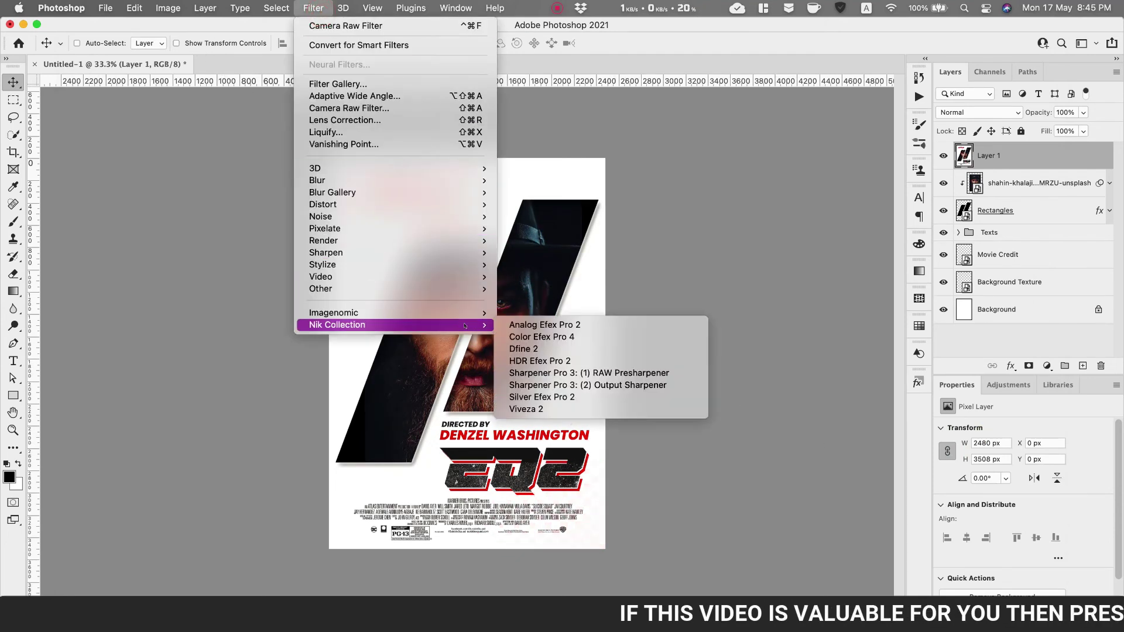
pyautogui.click(569, 338)
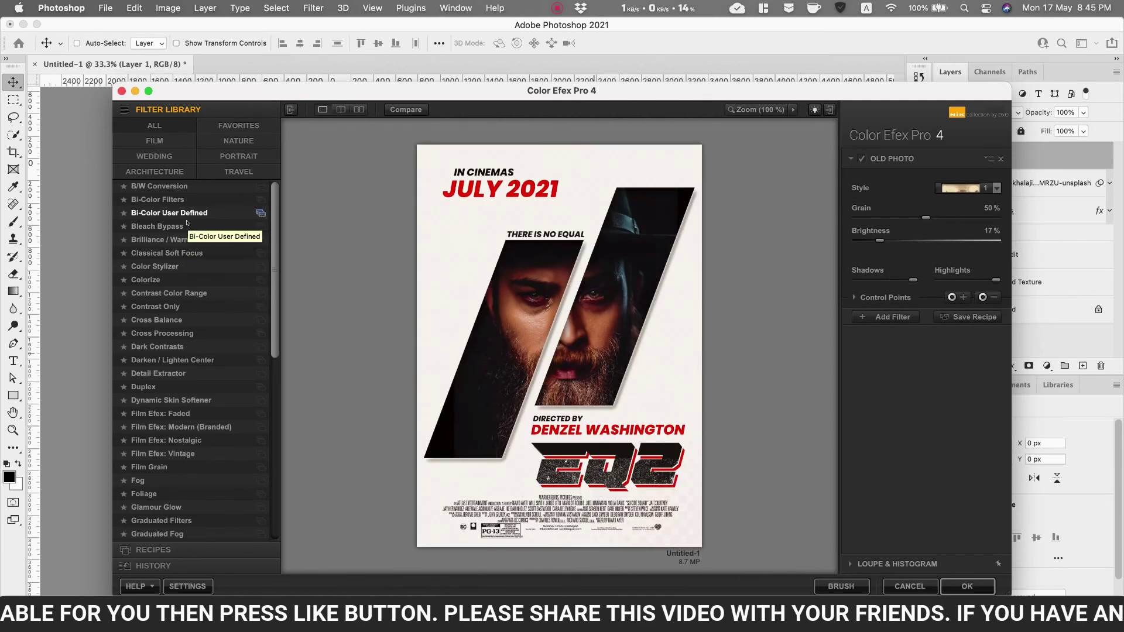
# Try the Contrast Color Range, Cross Balance, Dark Contrasts, Detail Extractor and Foliage filters on the poster.
pyautogui.click(191, 294)
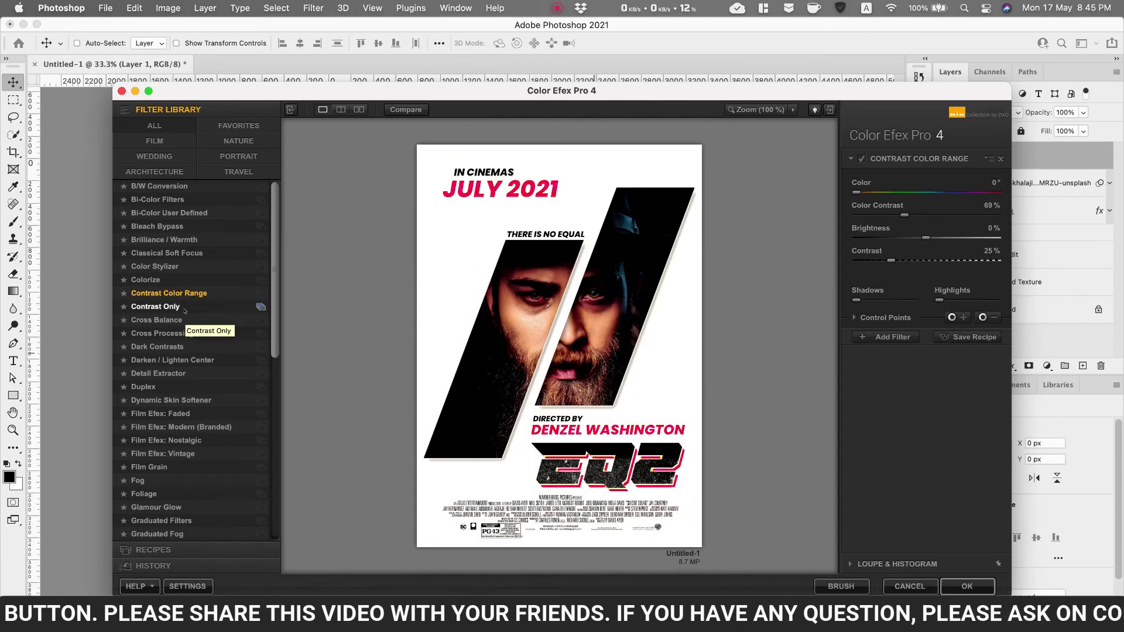
pyautogui.click(187, 320)
pyautogui.click(186, 347)
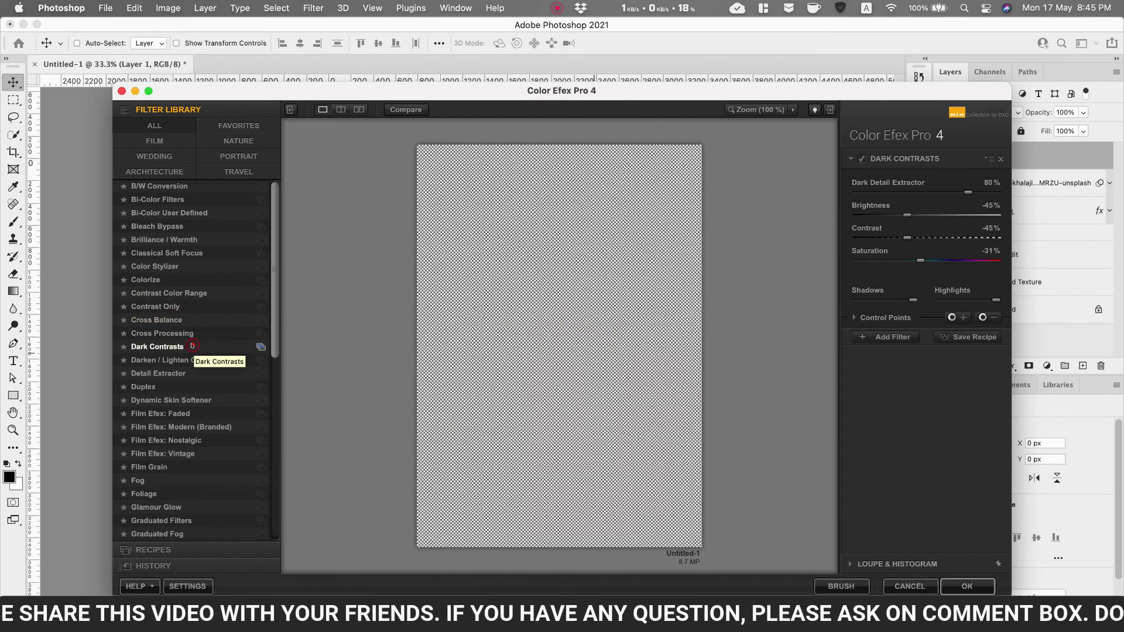
pyautogui.click(182, 374)
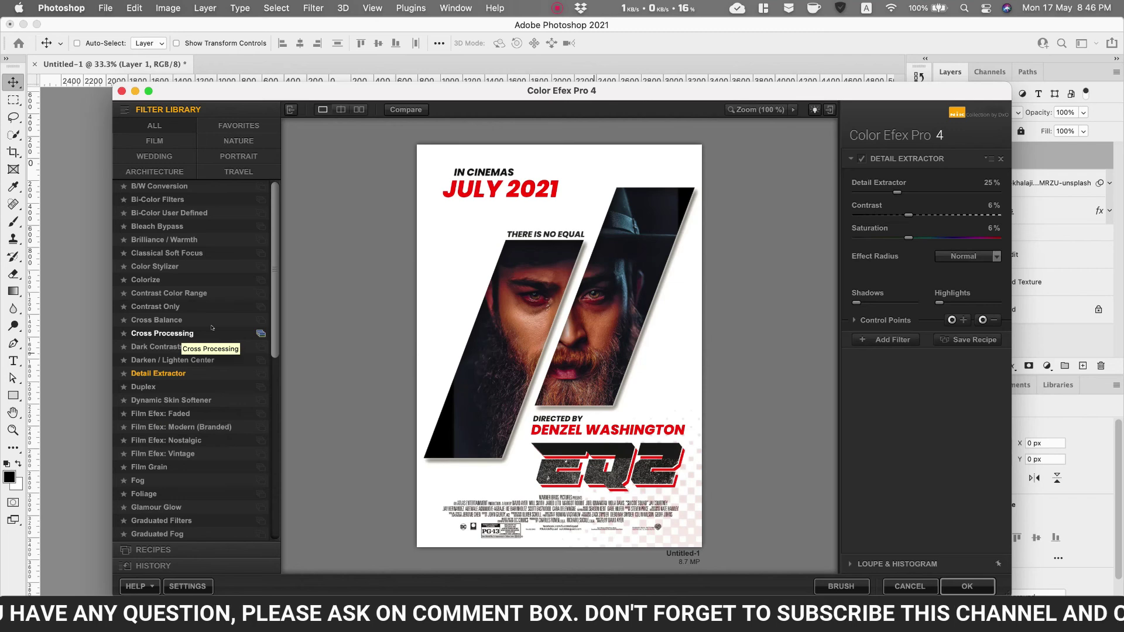
pyautogui.scroll(-5, 212, 328)
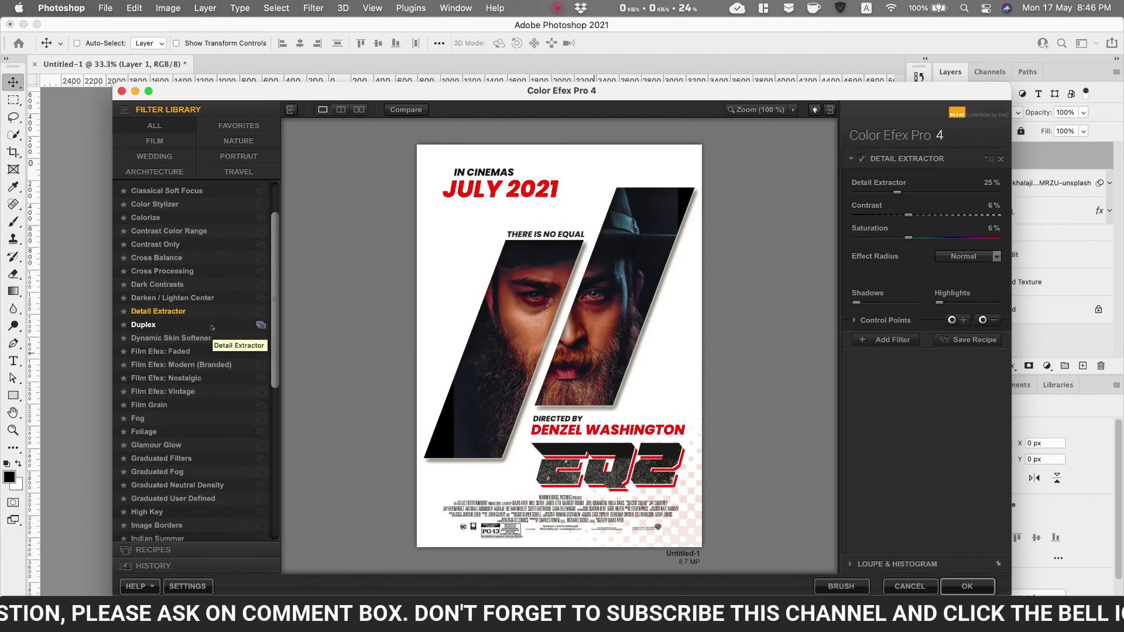
pyautogui.scroll(-4, 212, 327)
pyautogui.click(174, 375)
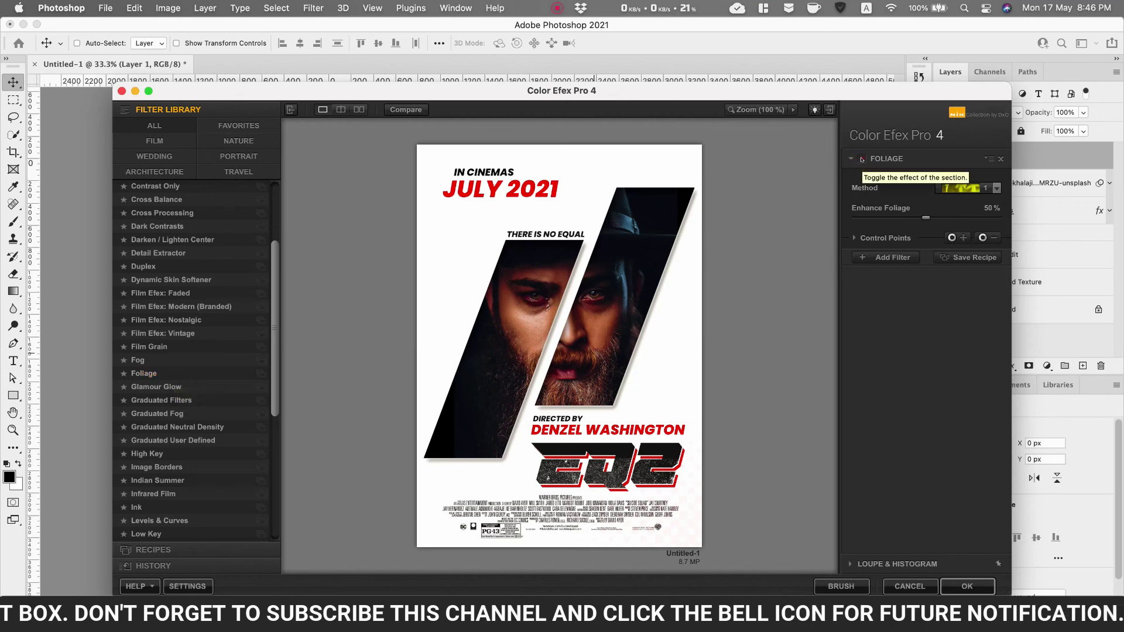
pyautogui.click(997, 187)
pyautogui.click(997, 187)
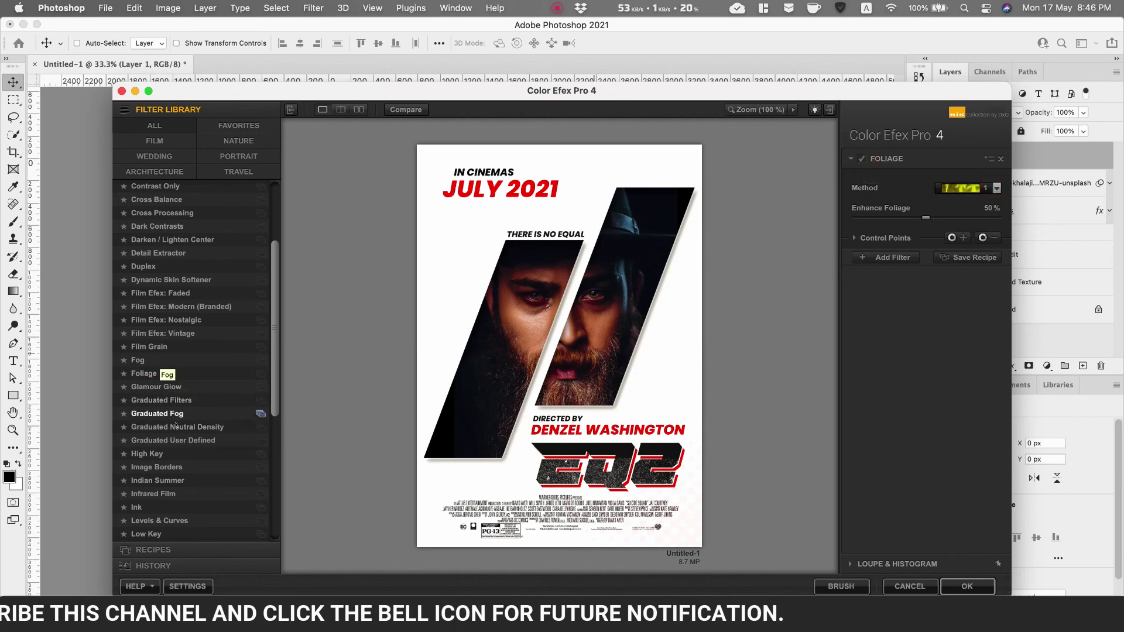
# Choose the Indian Summer filter and add Cross Processing on top of it with method L05 at 7% strength.
pyautogui.click(171, 481)
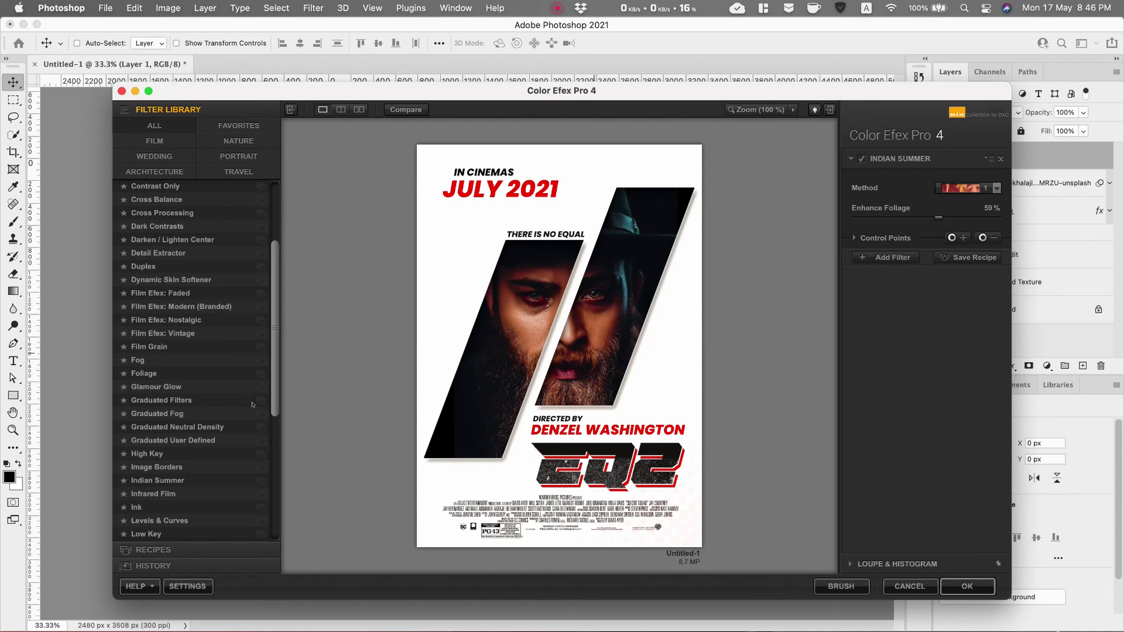
pyautogui.click(881, 258)
pyautogui.click(193, 214)
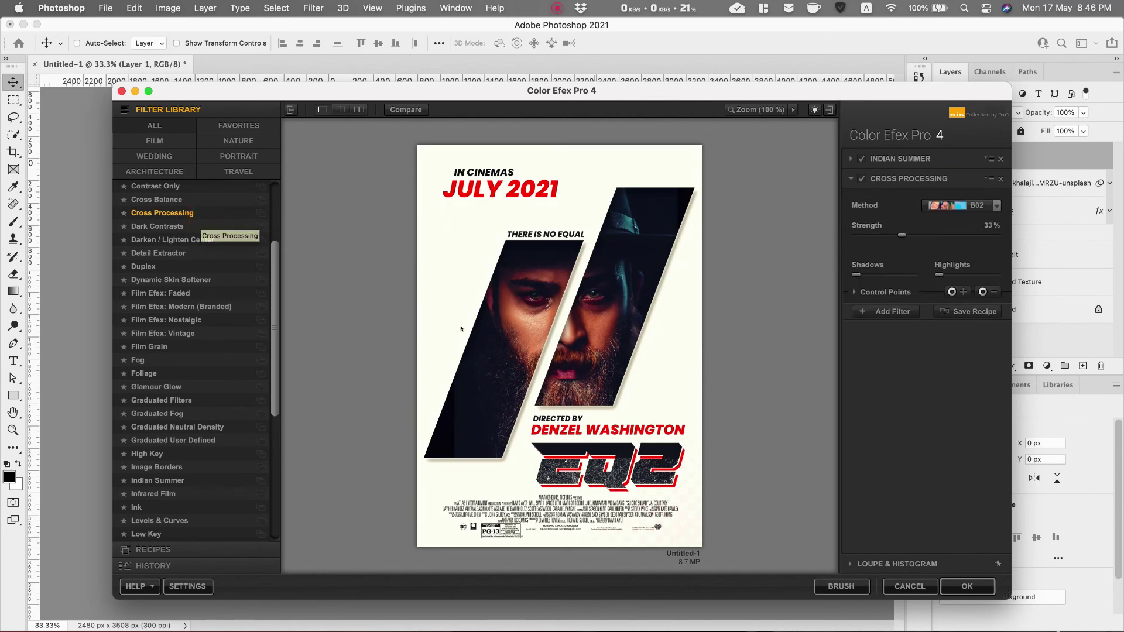
pyautogui.click(993, 209)
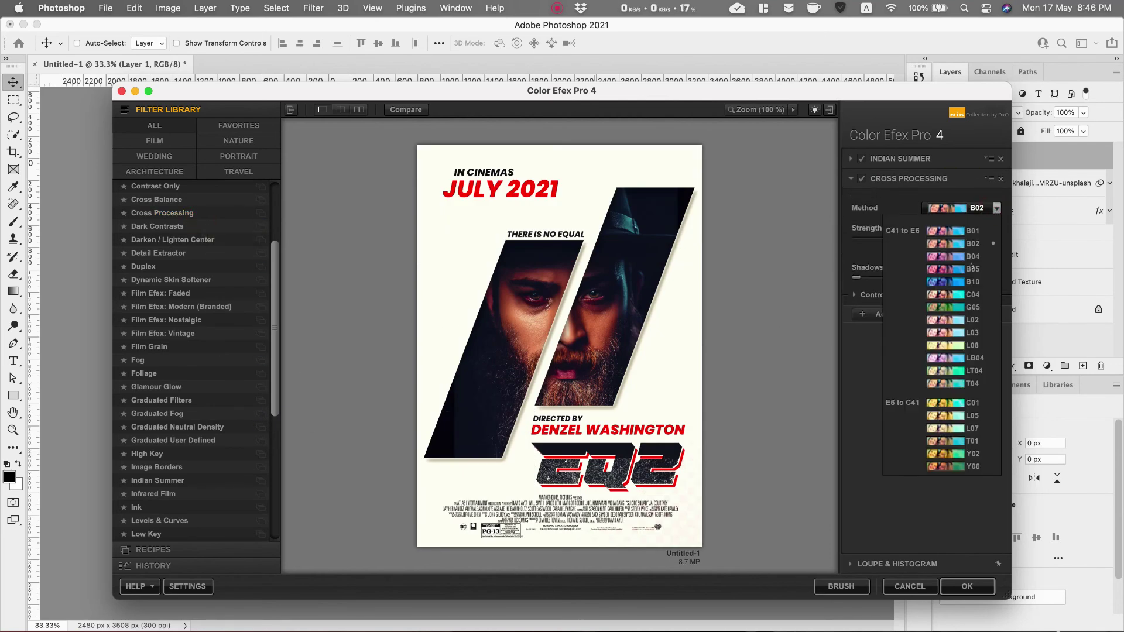
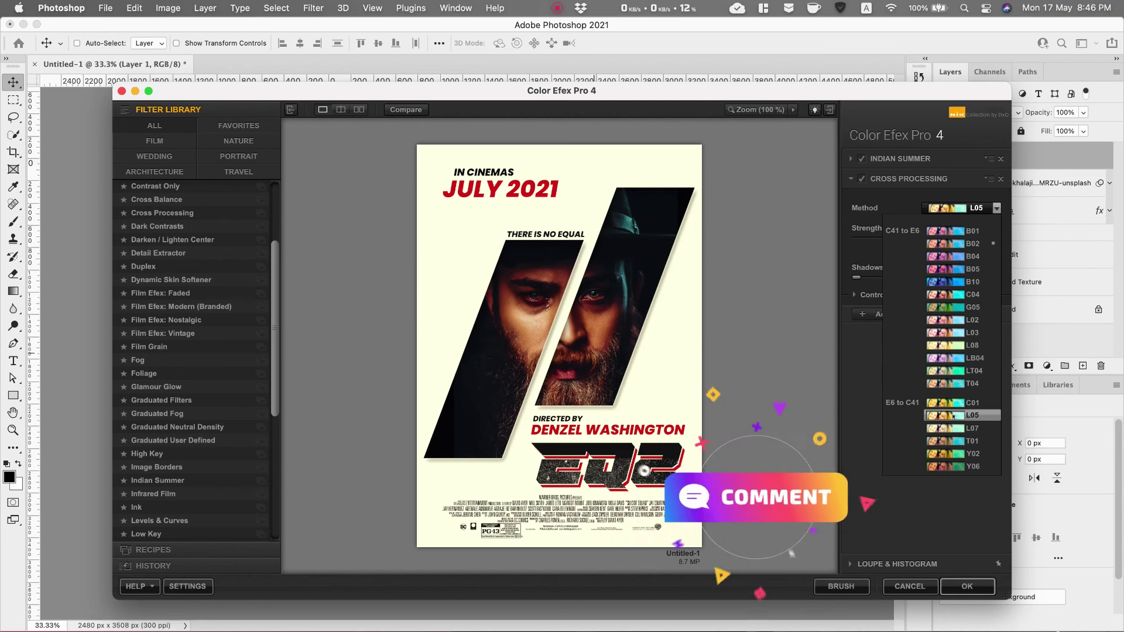
pyautogui.click(953, 416)
pyautogui.moveTo(902, 238); pyautogui.dragTo(853, 240)
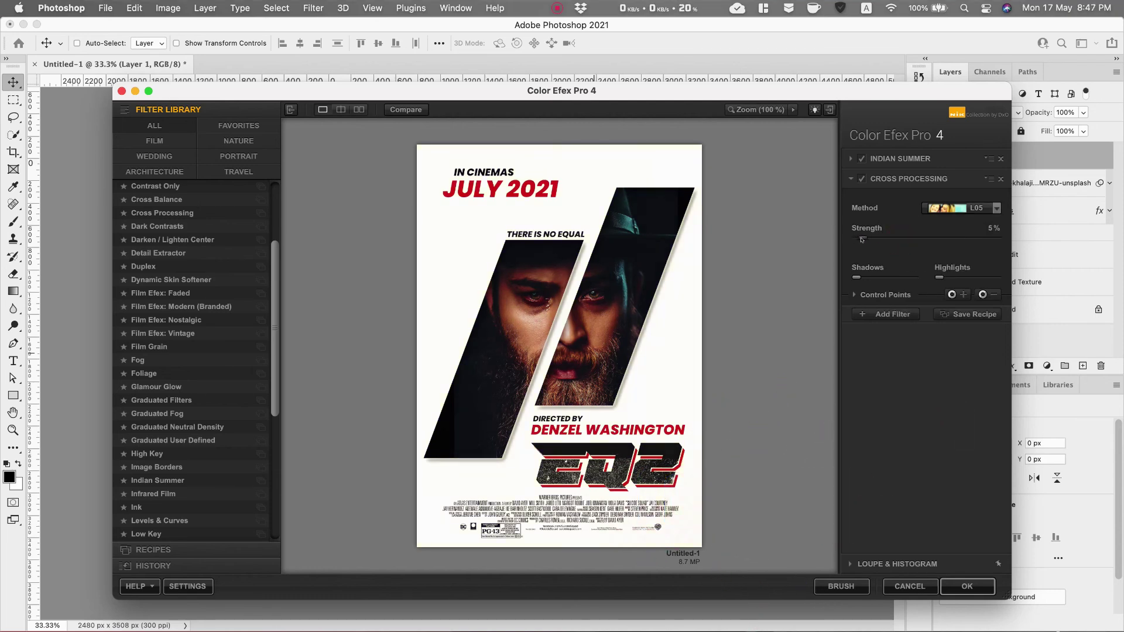
# Toggle the Cross Processing effect to compare it, and apply the filter combination to the poster.
pyautogui.click(863, 179)
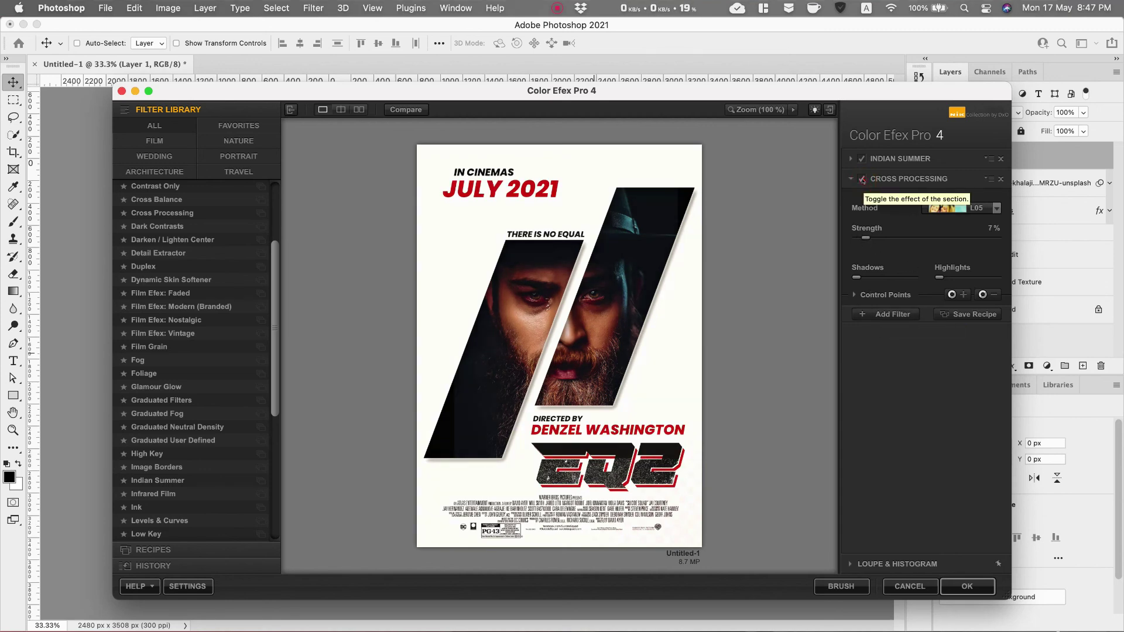
pyautogui.click(967, 586)
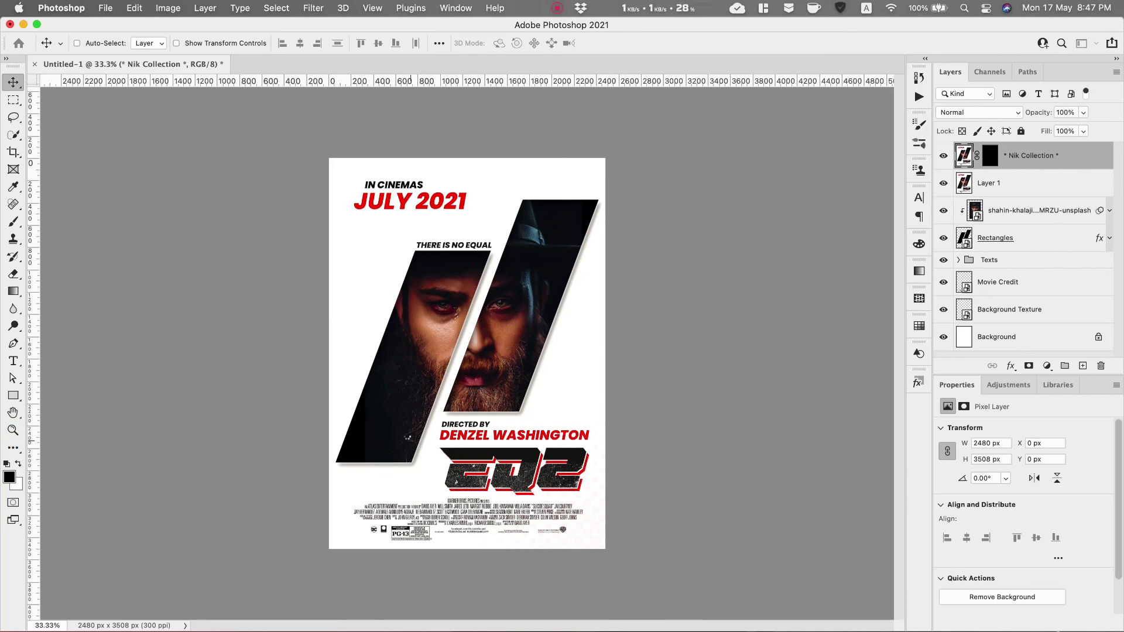
pyautogui.press('z')
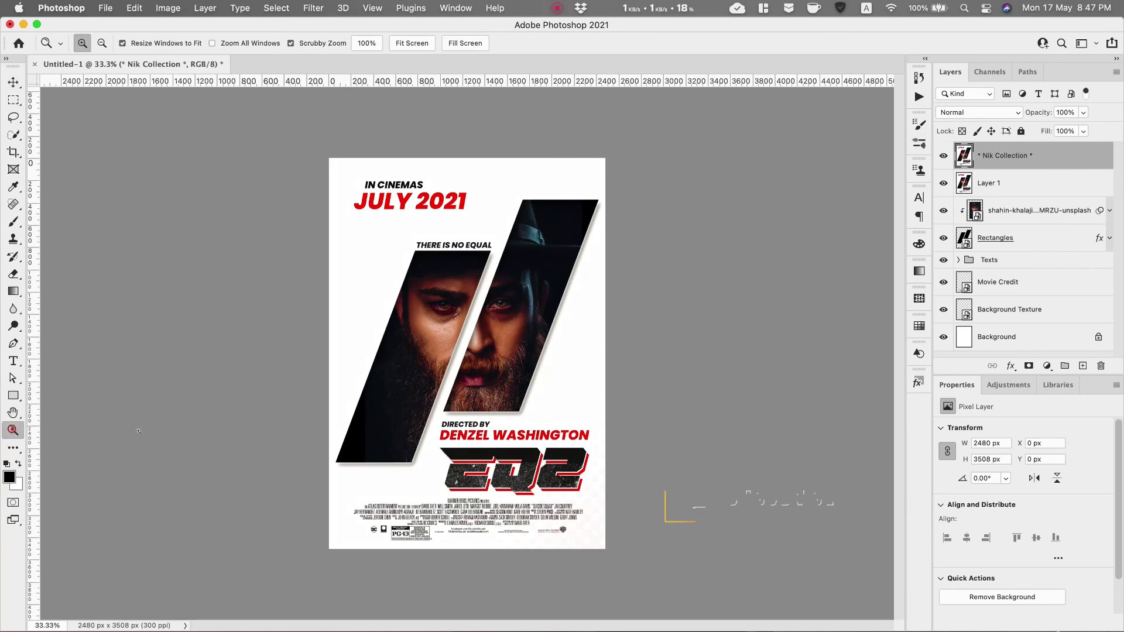
# Examine the graded poster at 100%, from the credits block up to the release date, and return to the full view.
pyautogui.click(439, 398)
pyautogui.click(440, 398)
pyautogui.click(439, 397)
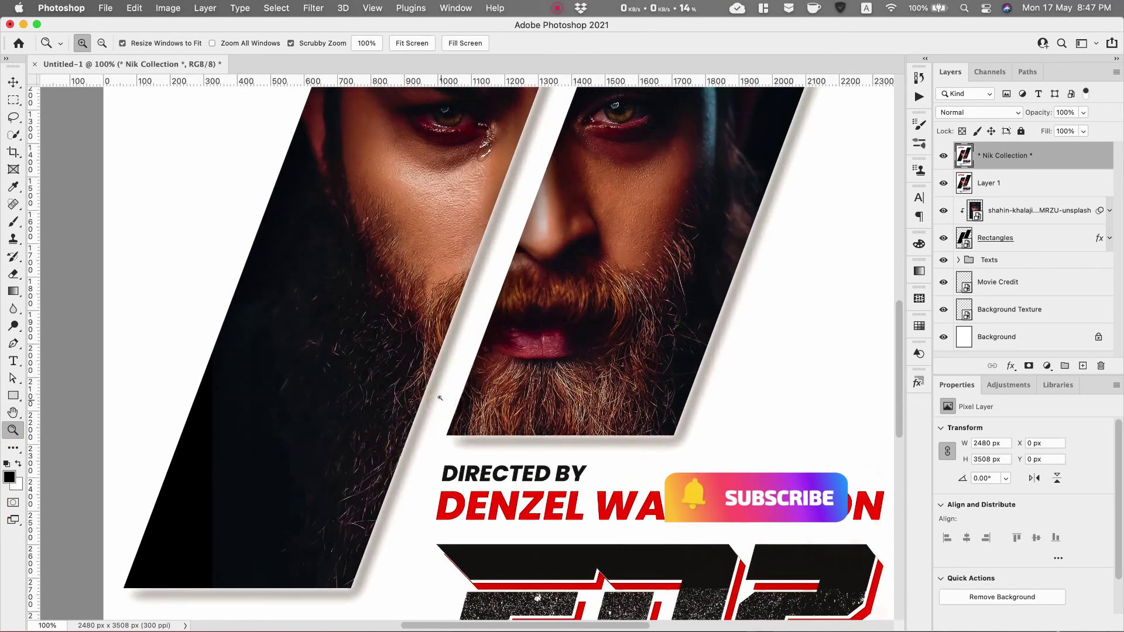
pyautogui.scroll(3, 521, 433)
pyautogui.scroll(-8, 520, 433)
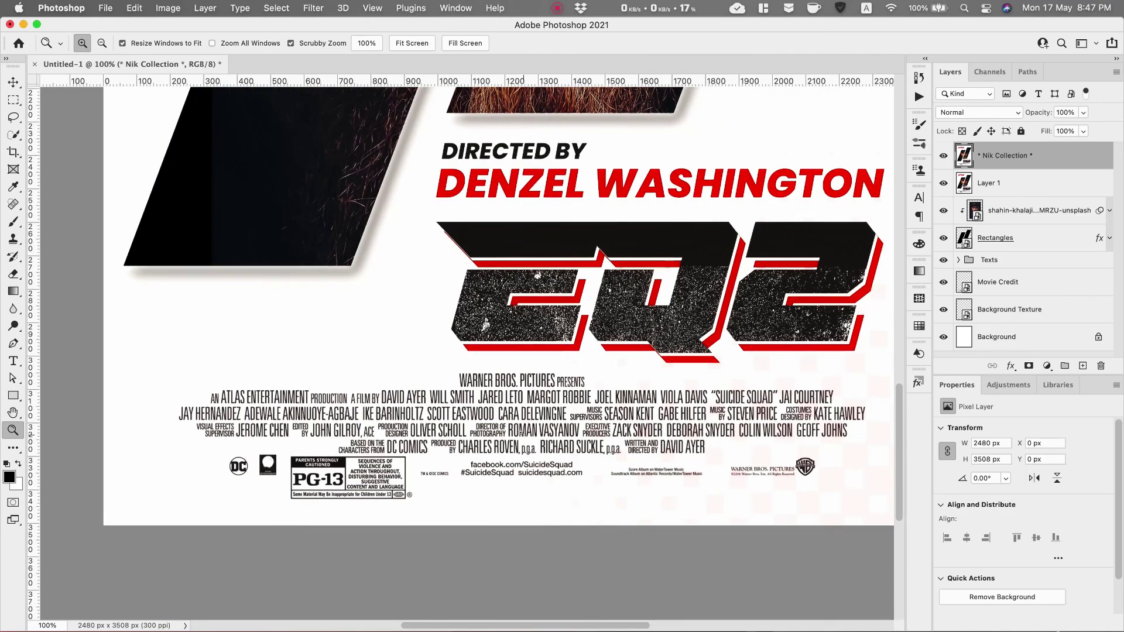
pyautogui.scroll(20, 520, 434)
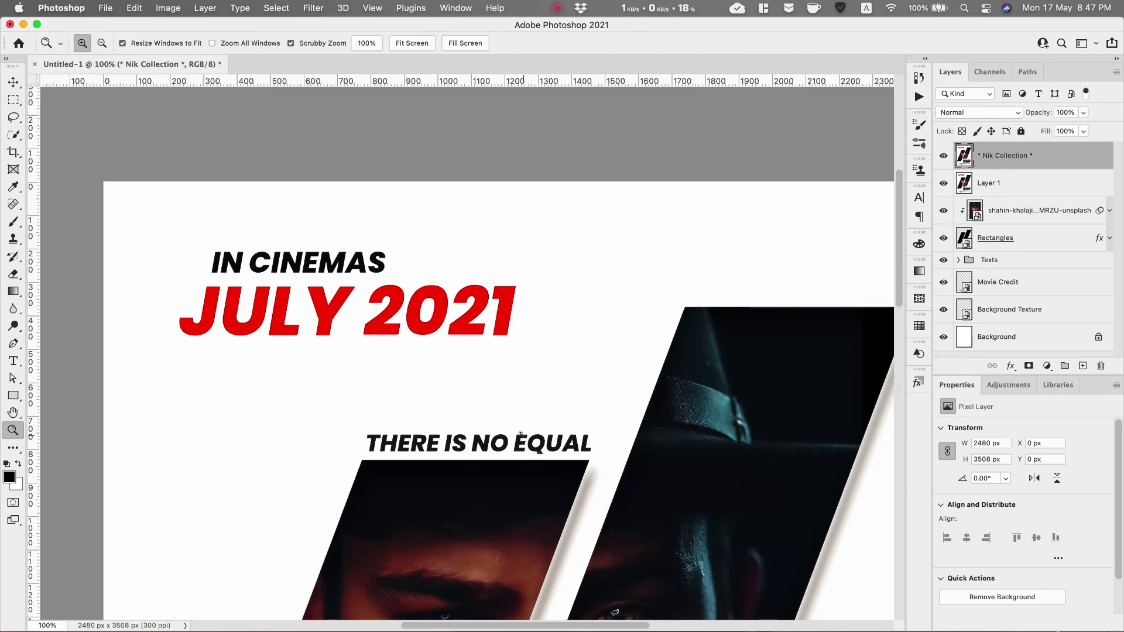
pyautogui.click(413, 43)
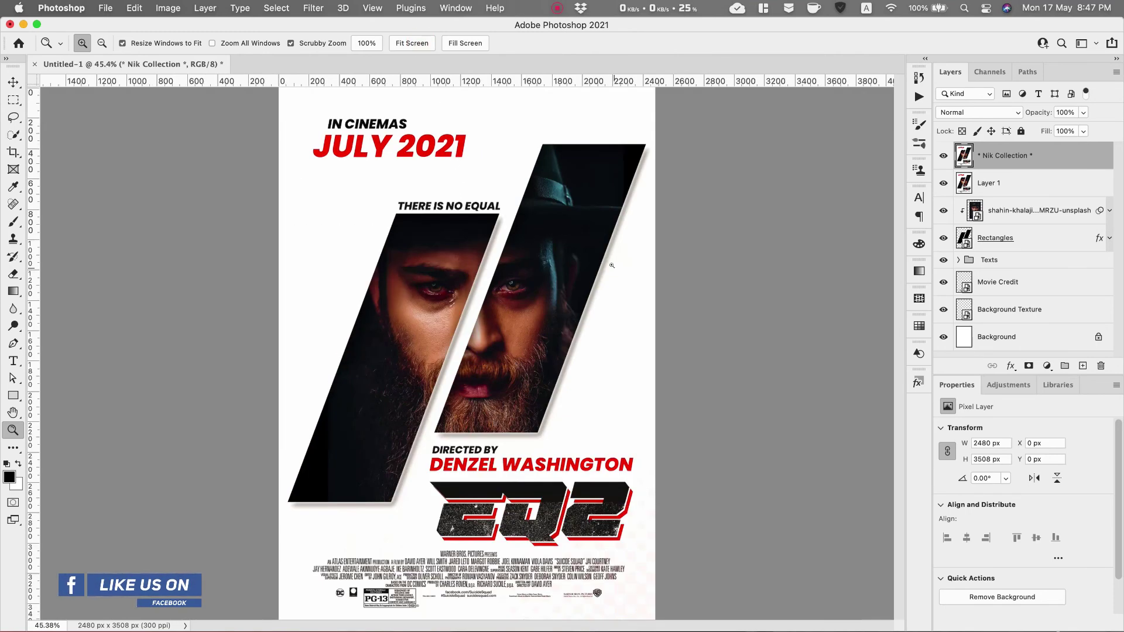
# Save the poster to the Desktop as a layered Photoshop file named EQ2 Movie Poster Design, with Maximize Compatibility enabled.
pyautogui.click(106, 8)
pyautogui.click(185, 154)
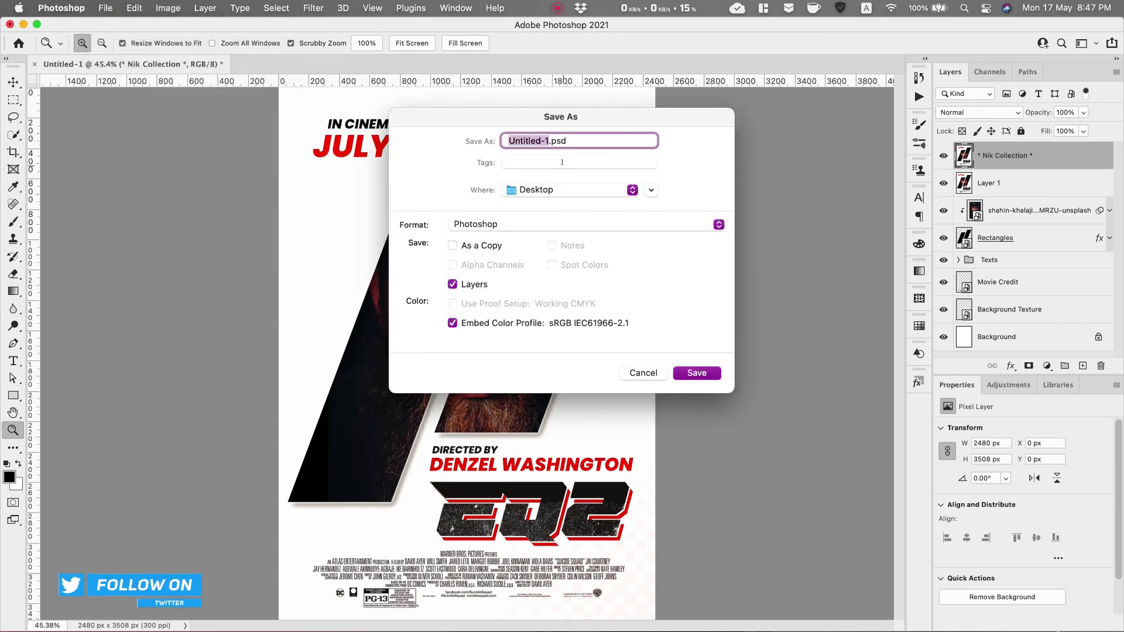
pyautogui.write('EQ2 Movie Poster Design')
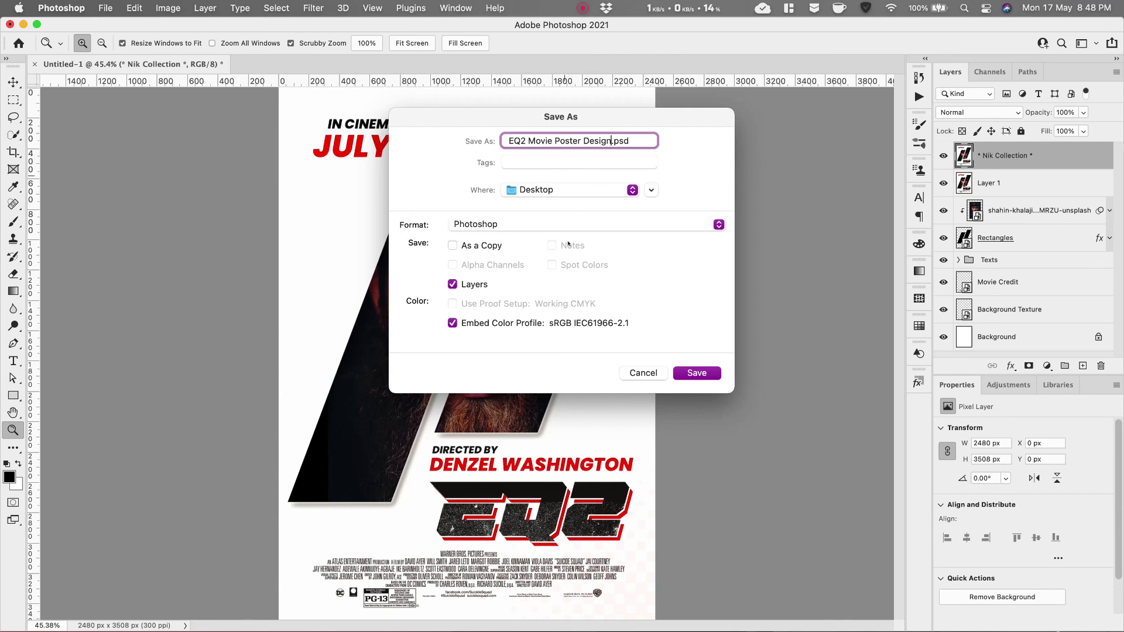
pyautogui.click(697, 373)
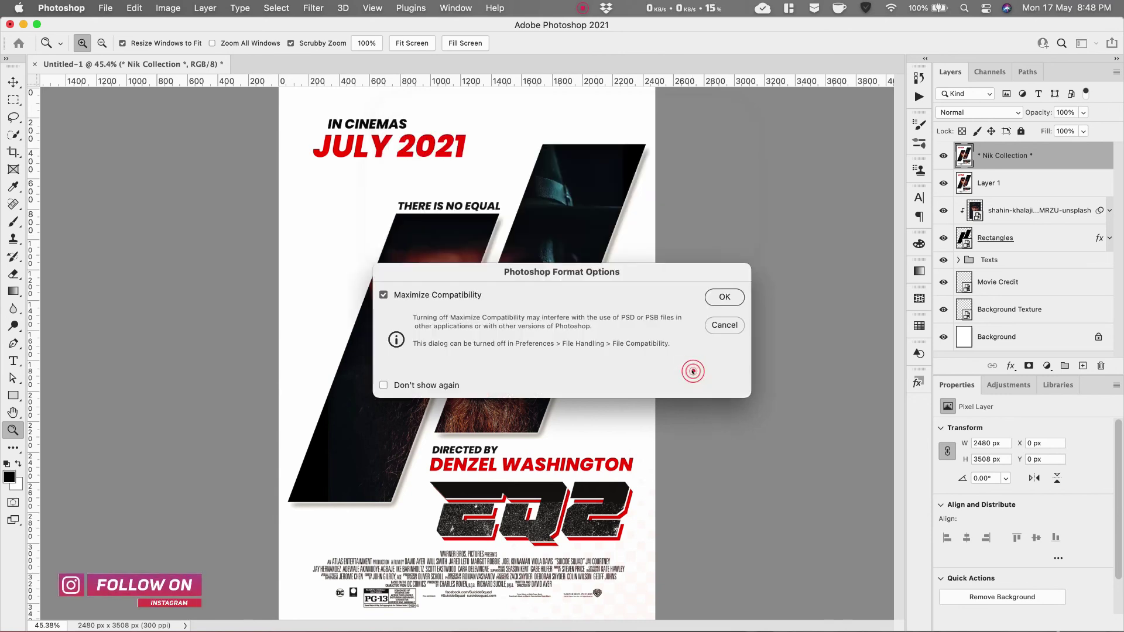
pyautogui.click(725, 298)
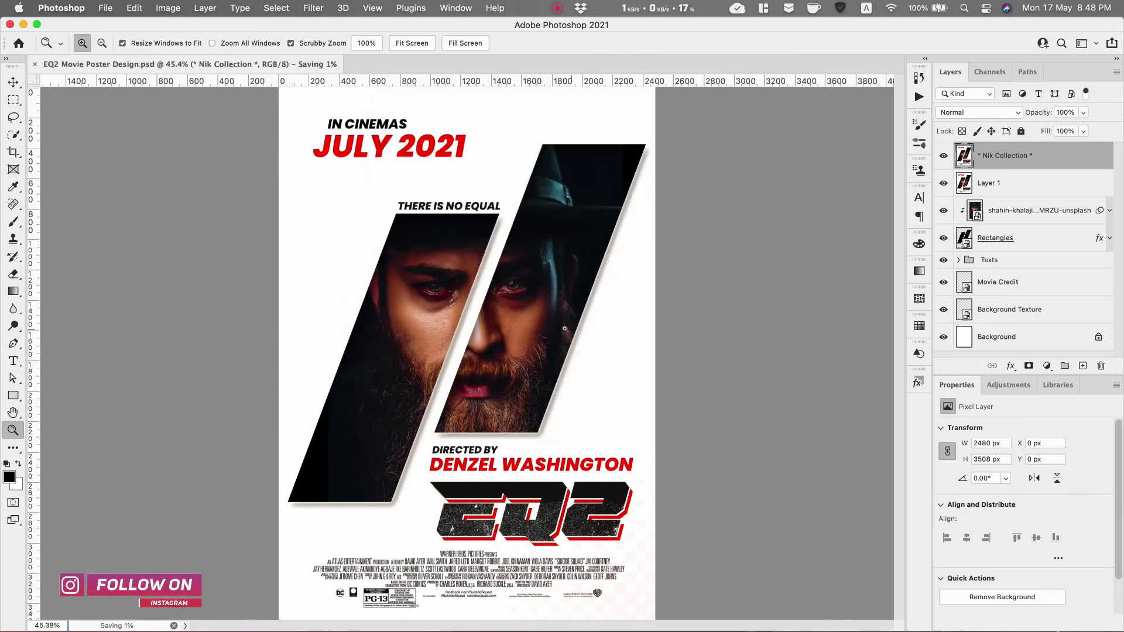